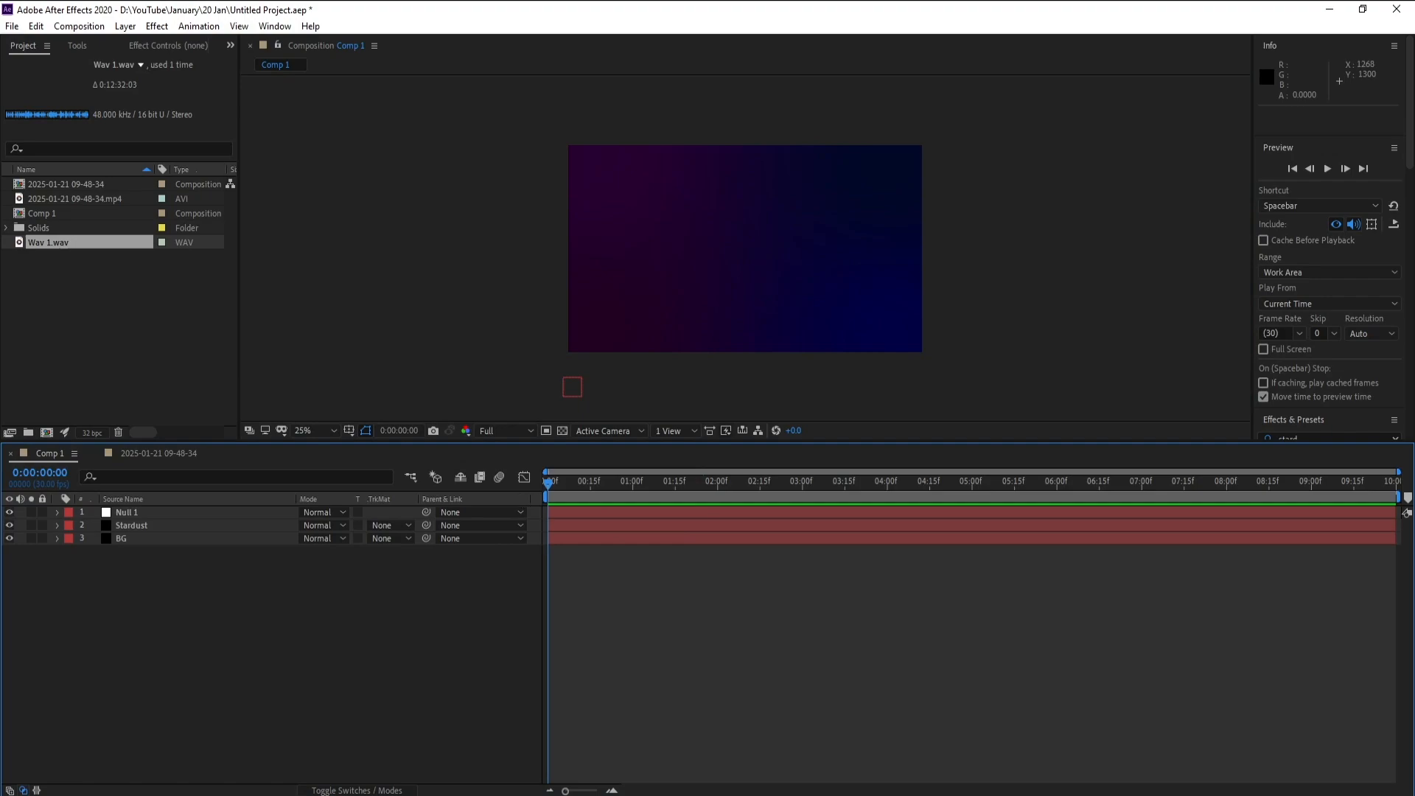
Preview the finished heart particle animation in Comp 1.
key("space")
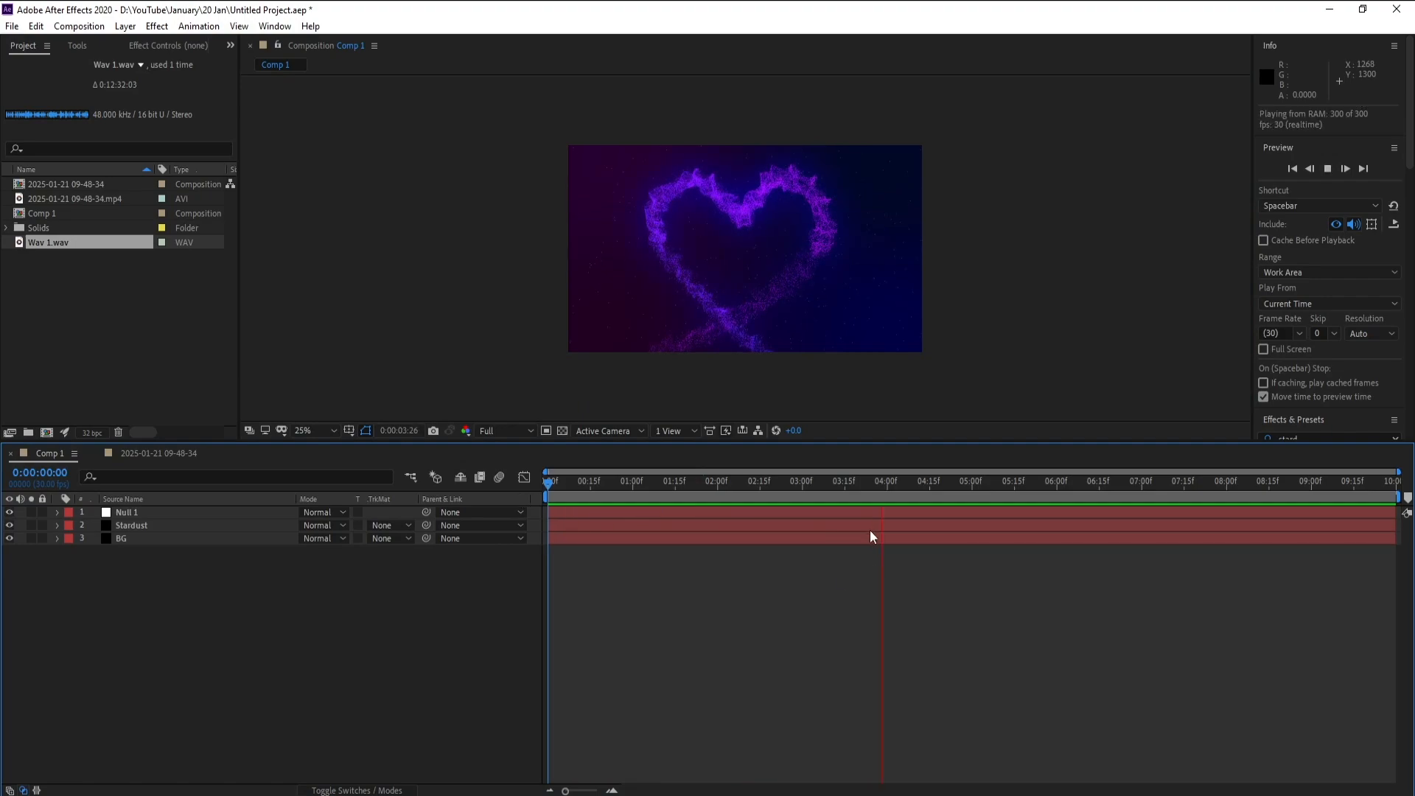
left_click_drag(932, 487, 907, 510)
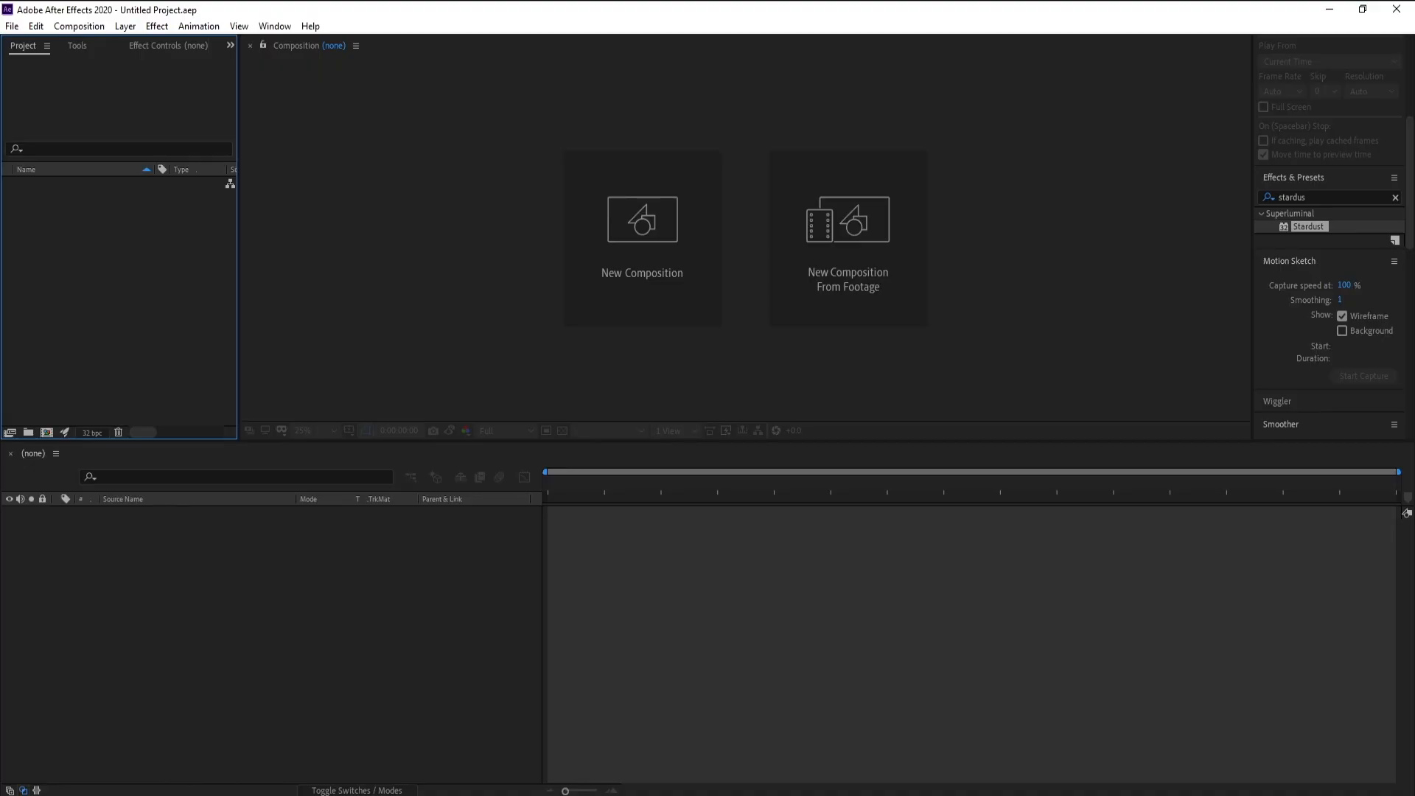
Create a 1920 x 1080 composition named Comp 1 at 30 fps with a 10-second duration.
left_click(663, 262)
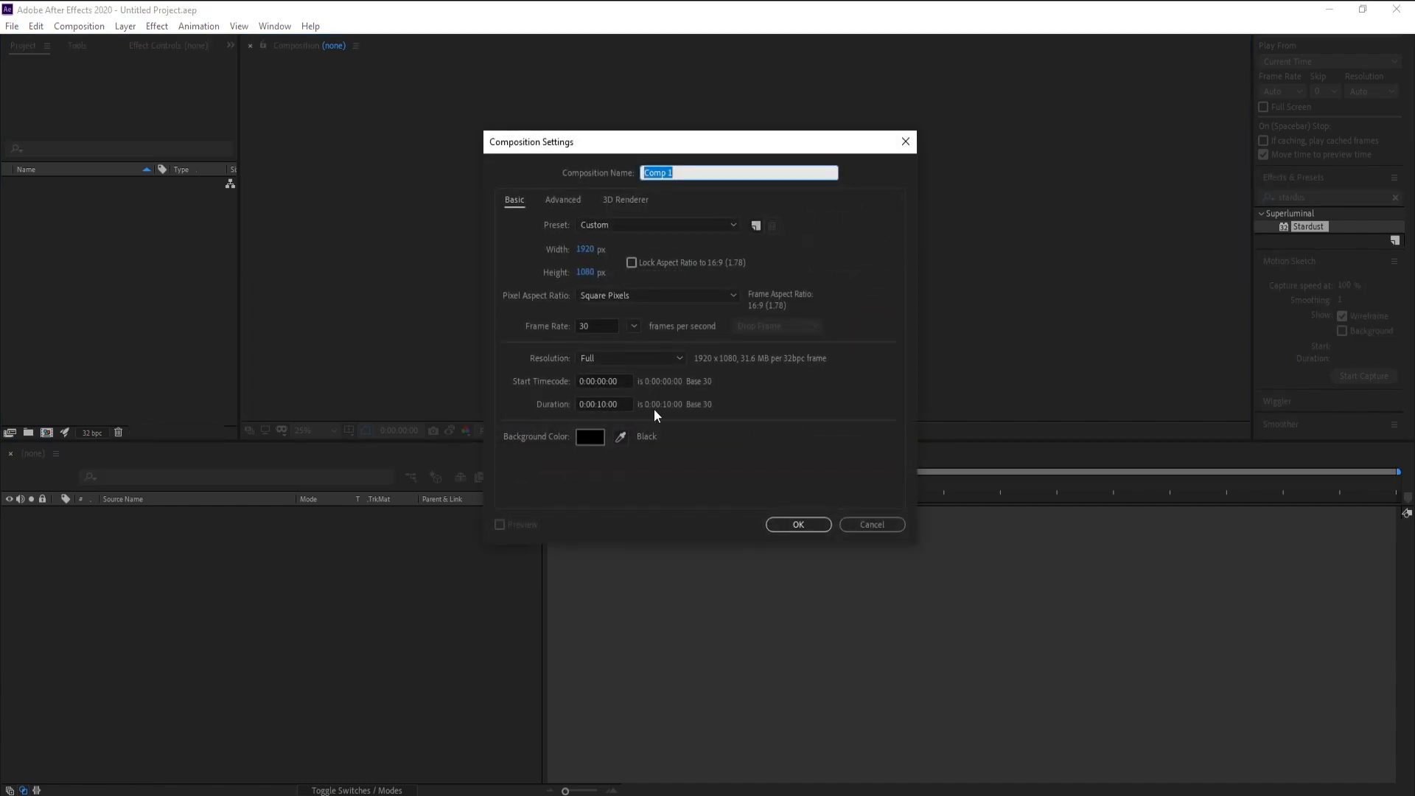
left_click(576, 326)
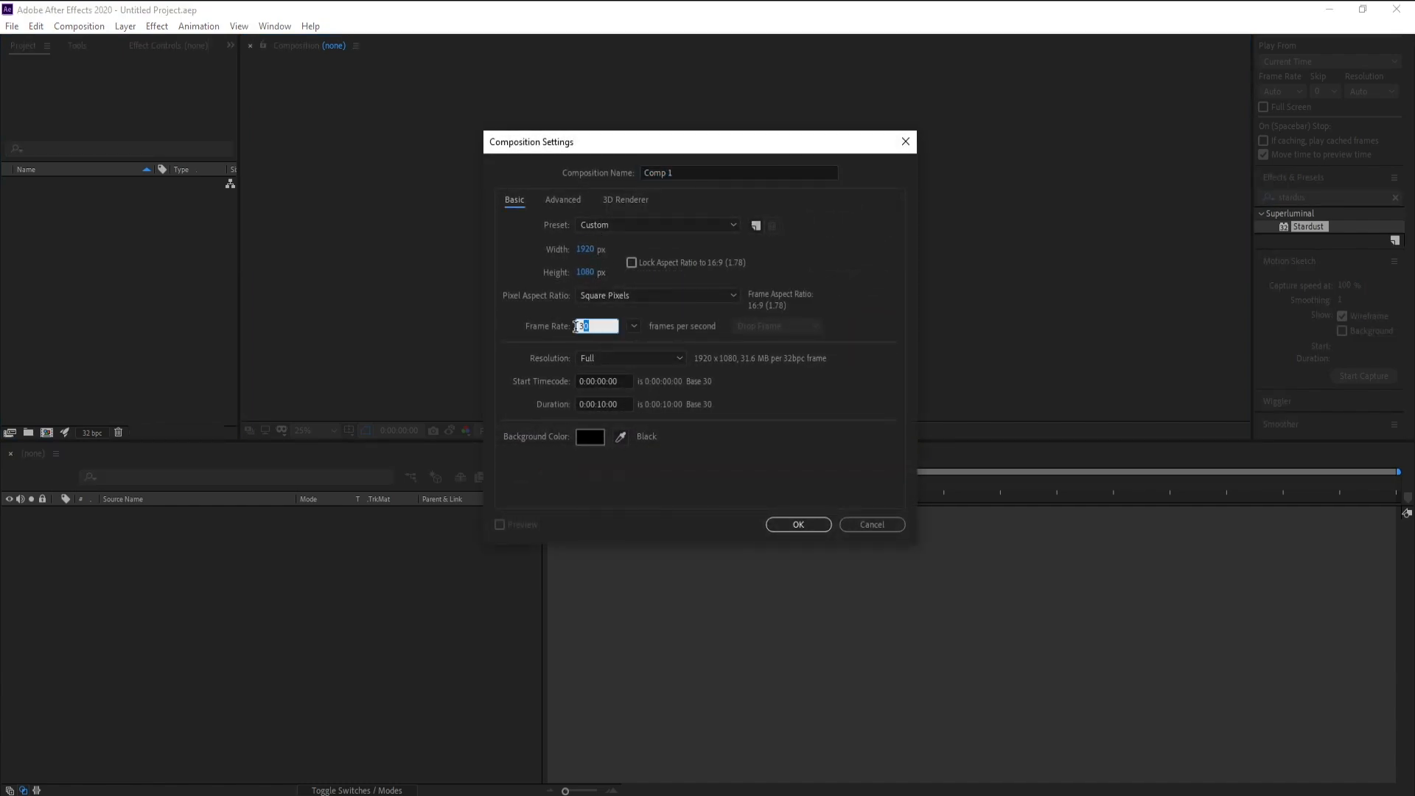
left_click(798, 524)
Add a null object to the composition.
left_click(126, 26)
mouse_move(140, 43)
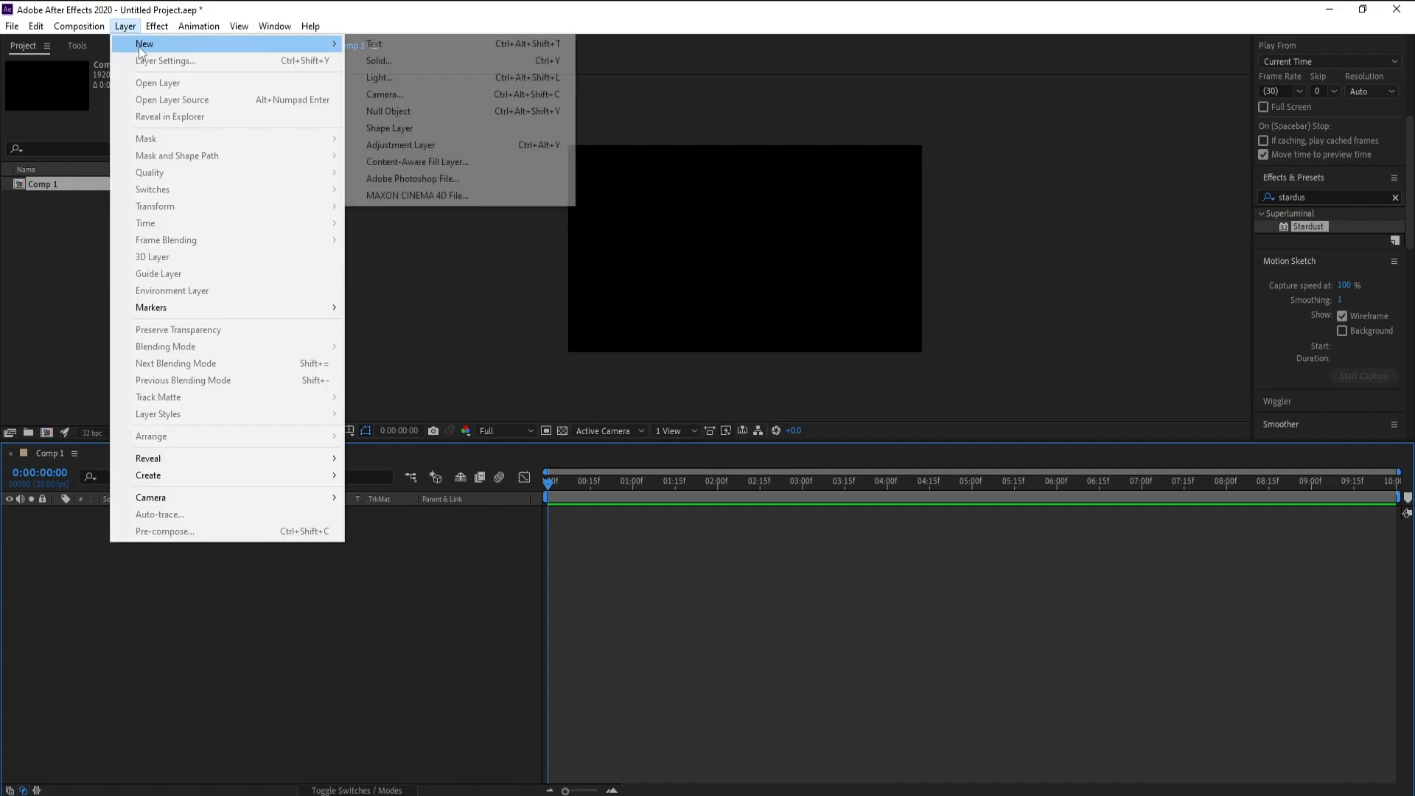
left_click(391, 108)
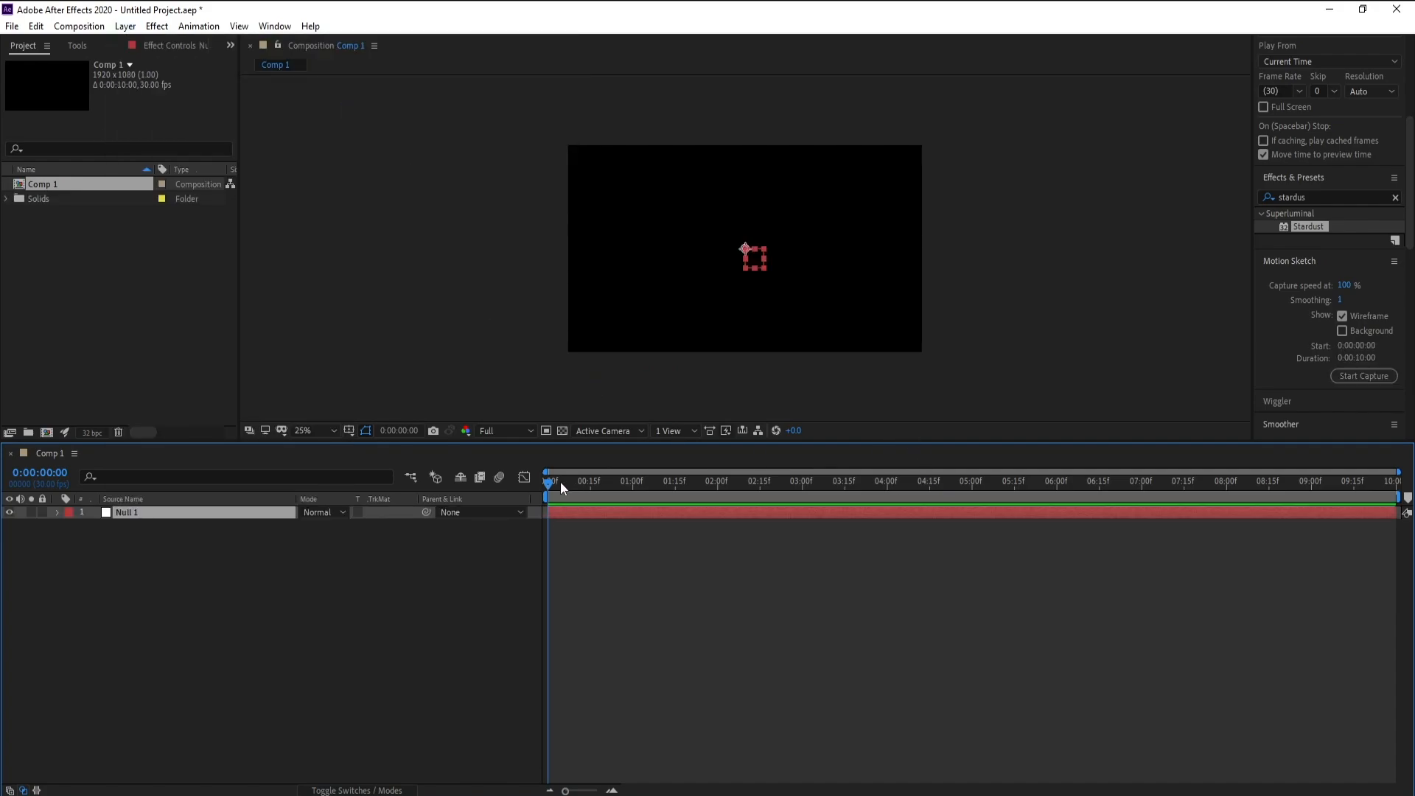
Keyframe the null's Position at 0:00:00:00 and place it below the frame's lower-left corner at about -8, 1204.
key("period")
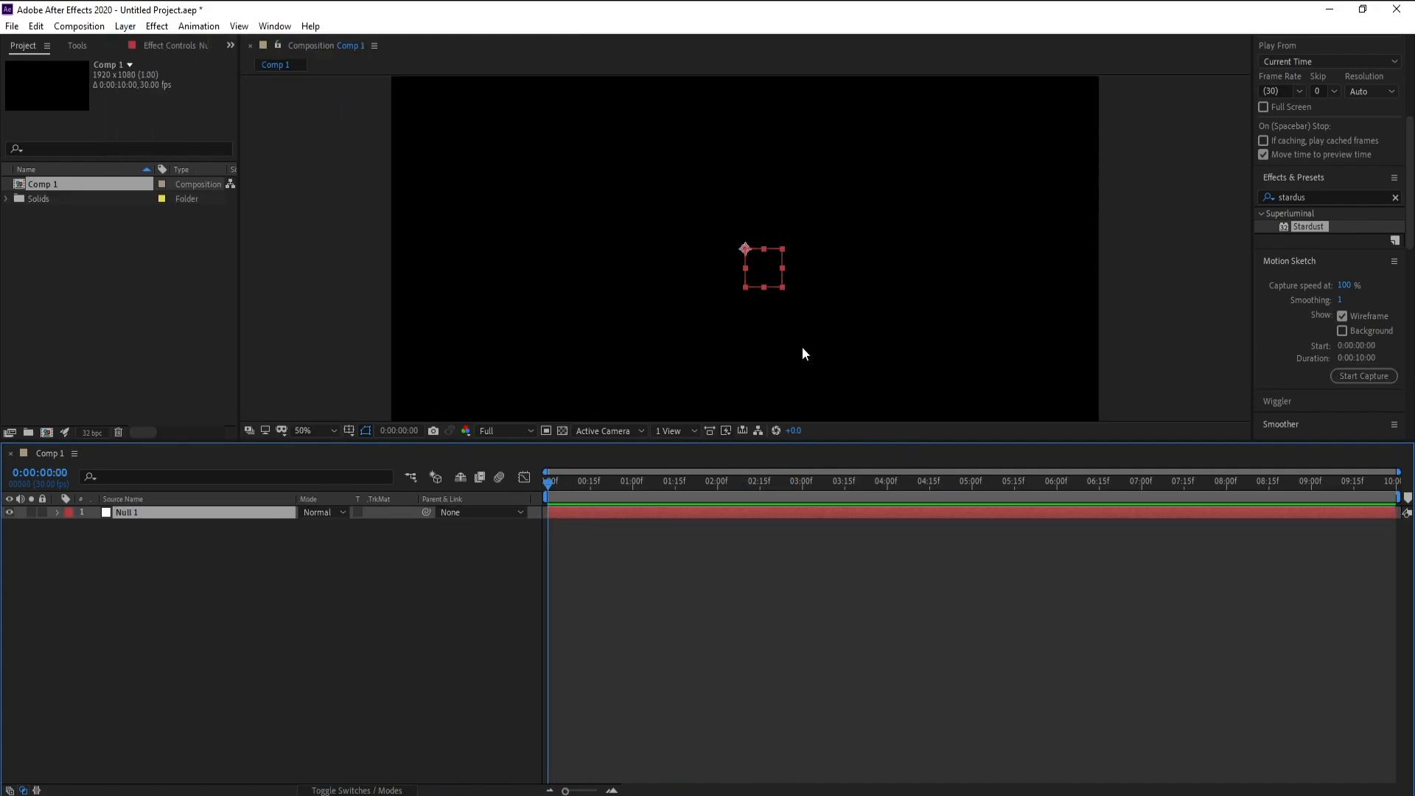
key("p")
left_click(95, 525)
key("comma")
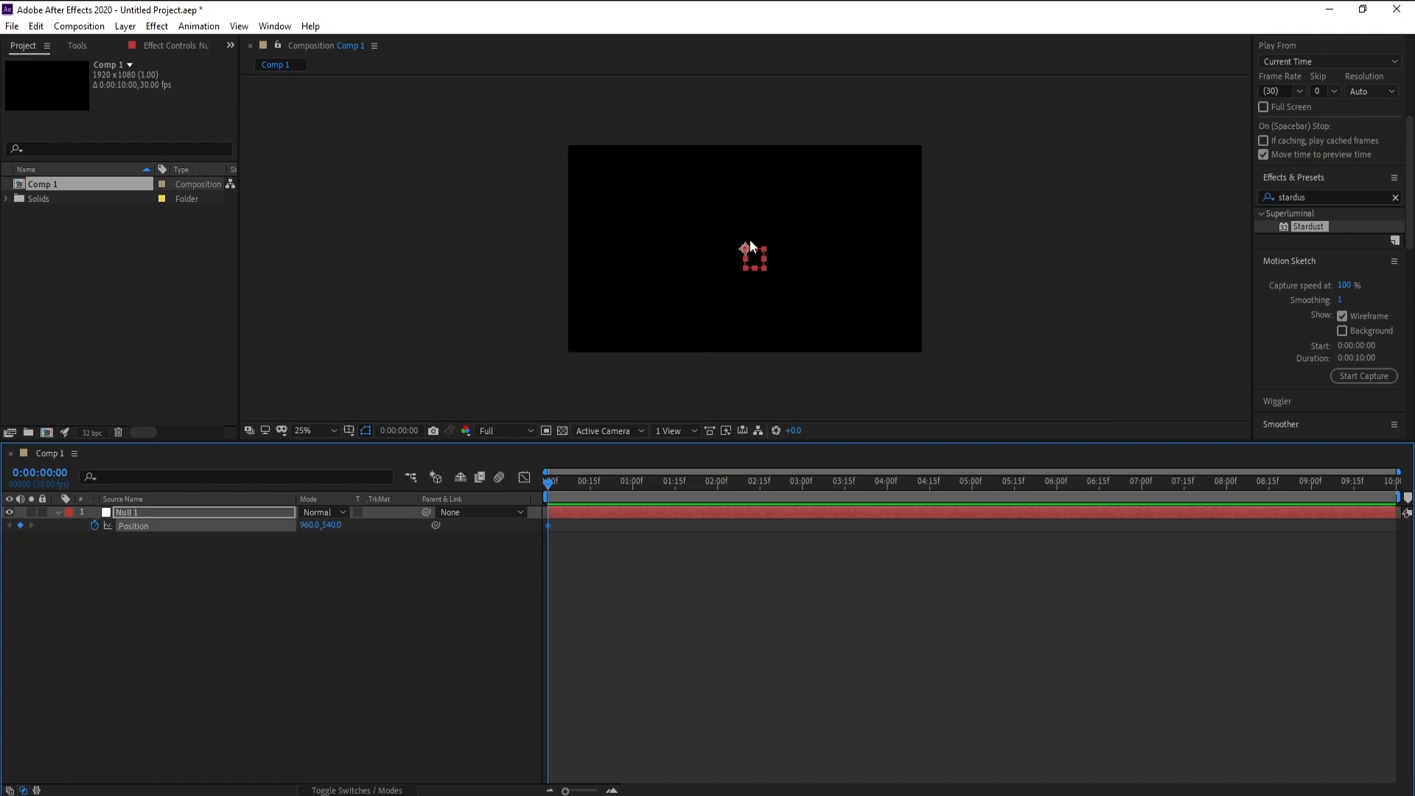
left_click_drag(742, 243, 602, 364)
left_click(745, 253)
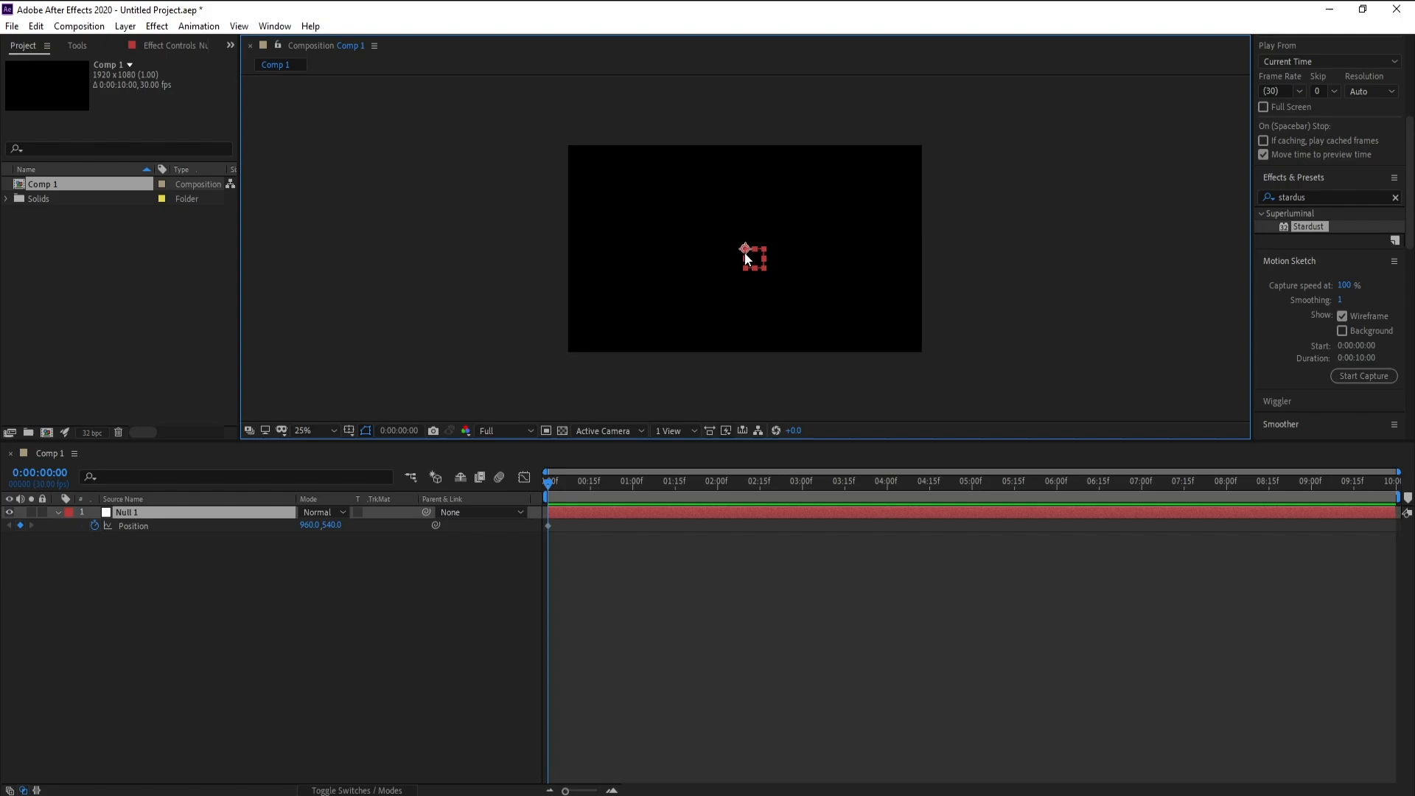
left_click_drag(736, 270, 557, 398)
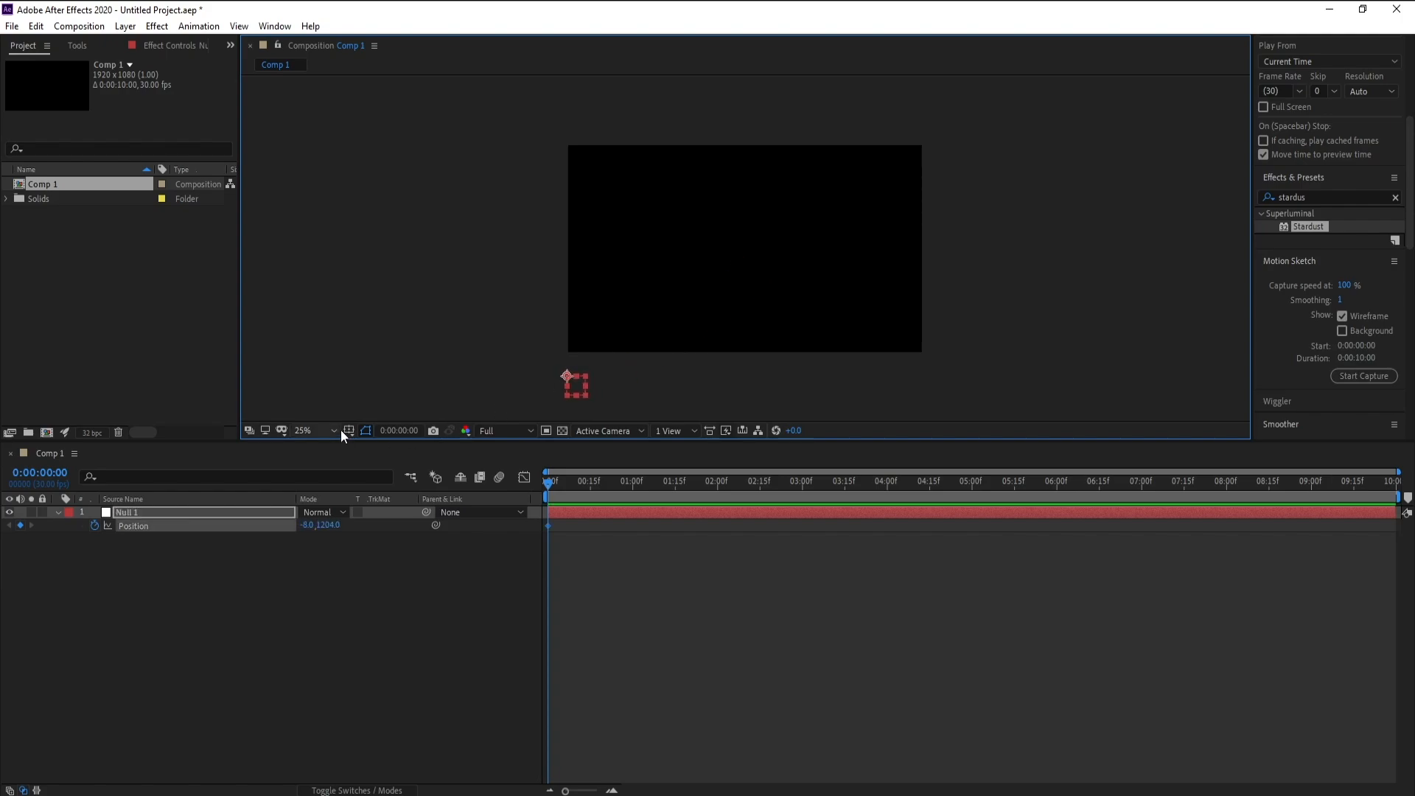
Show the proportional grid and nudge the null's starting position to about -28, 1212.
left_click(349, 430)
left_click(400, 465)
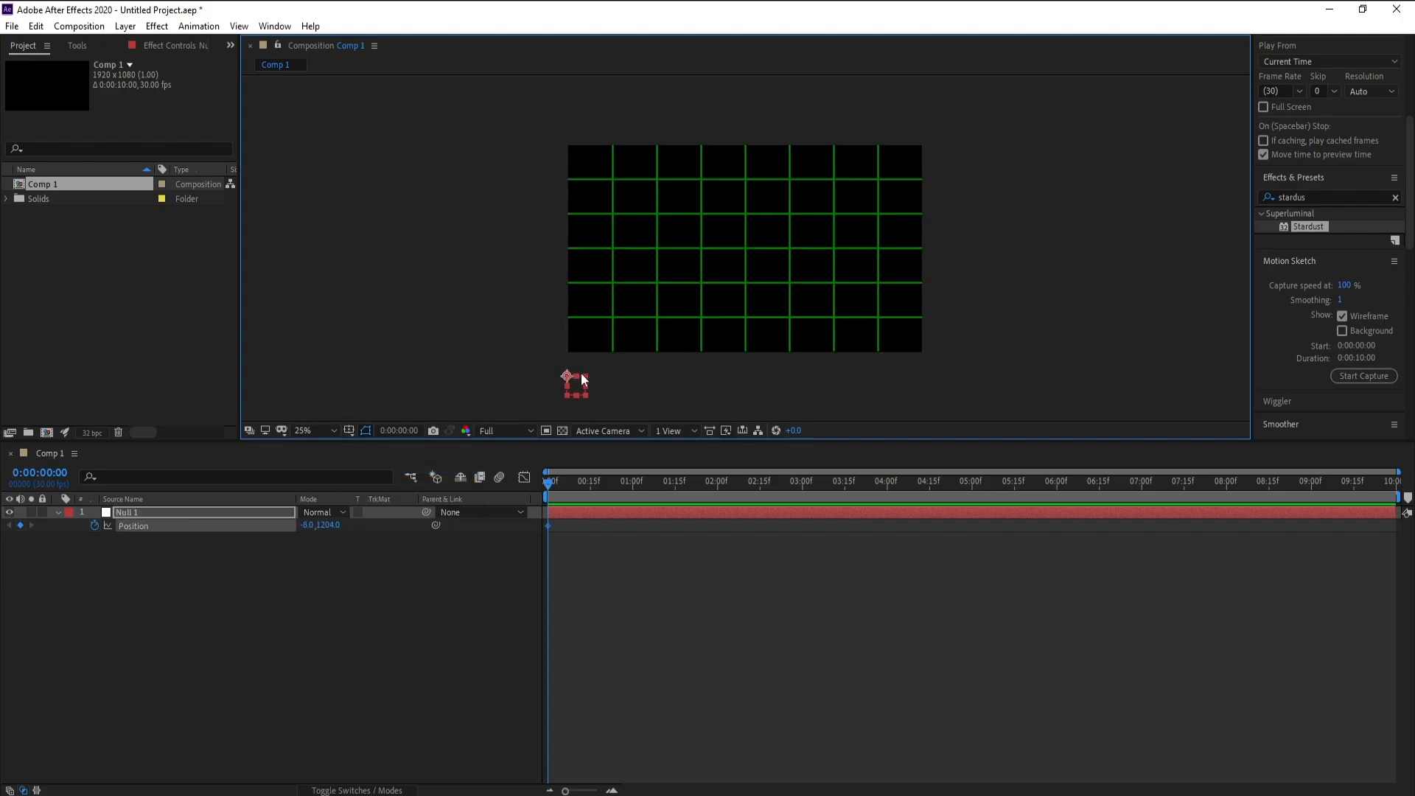
left_click_drag(568, 376, 564, 378)
At 0:00:00:10, place the null at about 1440, 384 for the heart's right side and curve the path leading to it.
left_click_drag(550, 485, 576, 488)
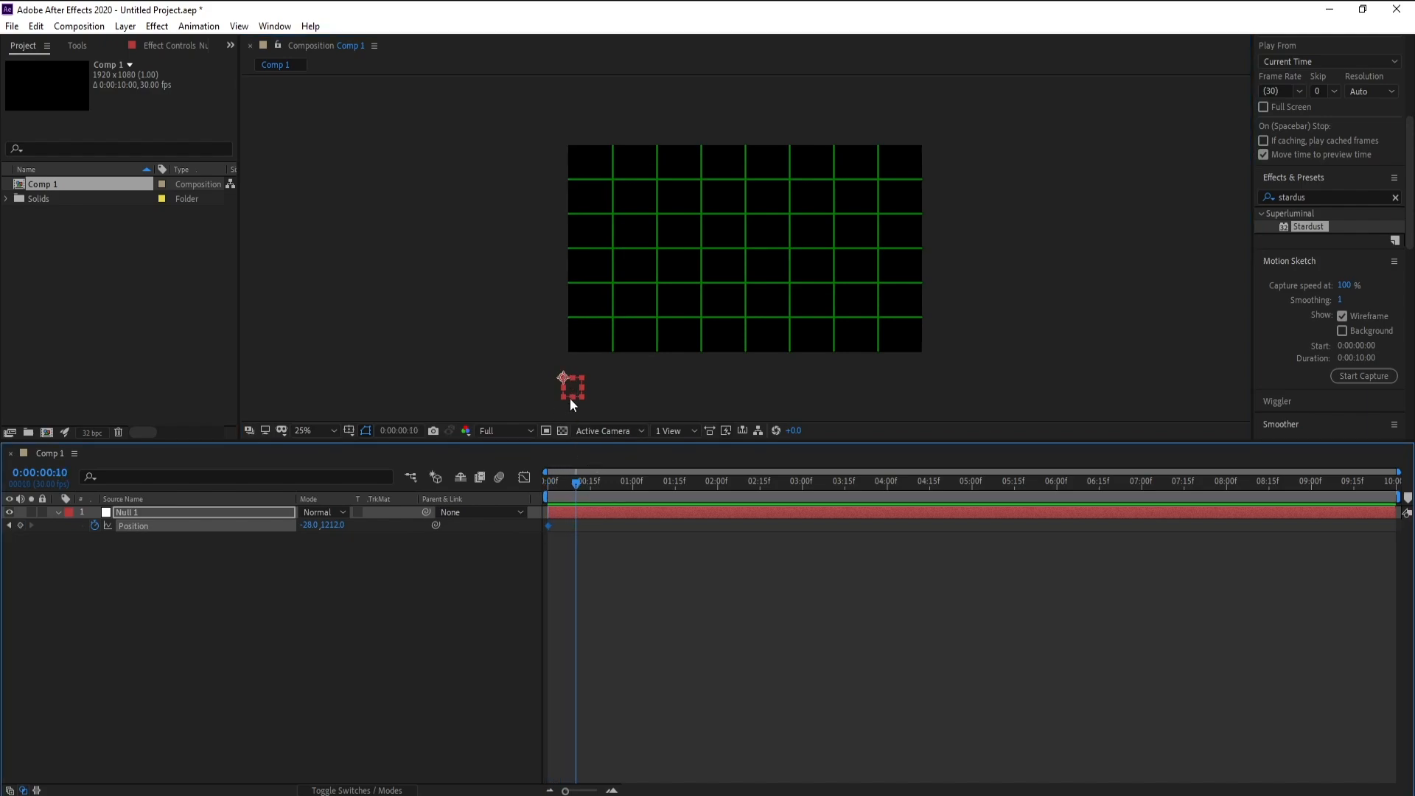
left_click_drag(565, 378, 789, 297)
left_click_drag(609, 352, 606, 385)
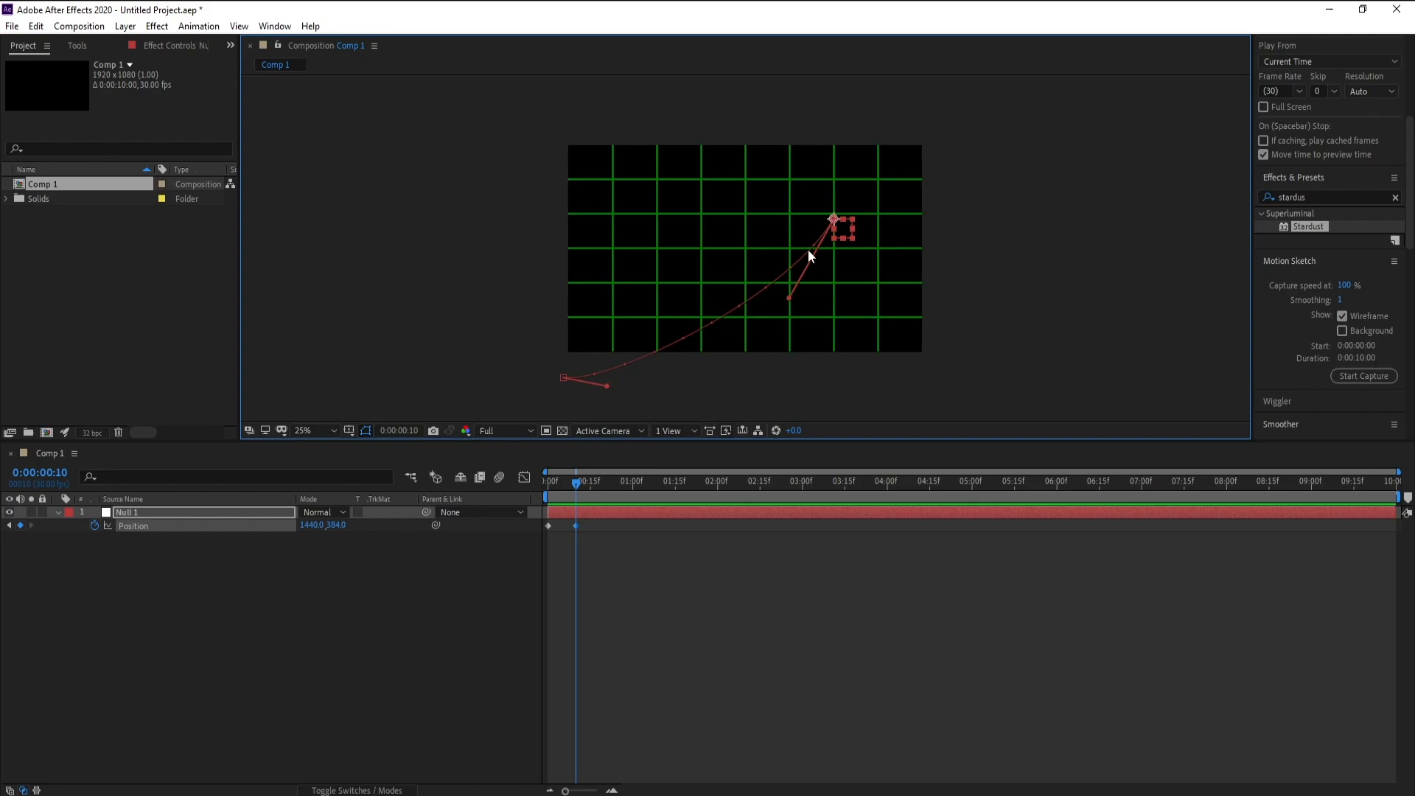
Add position keyframes for the top of the heart's right lobe and, at 0:00:01:07, for the centre dip at about 944, 392.
left_click(609, 483)
left_click_drag(833, 219, 742, 220)
left_click(653, 485)
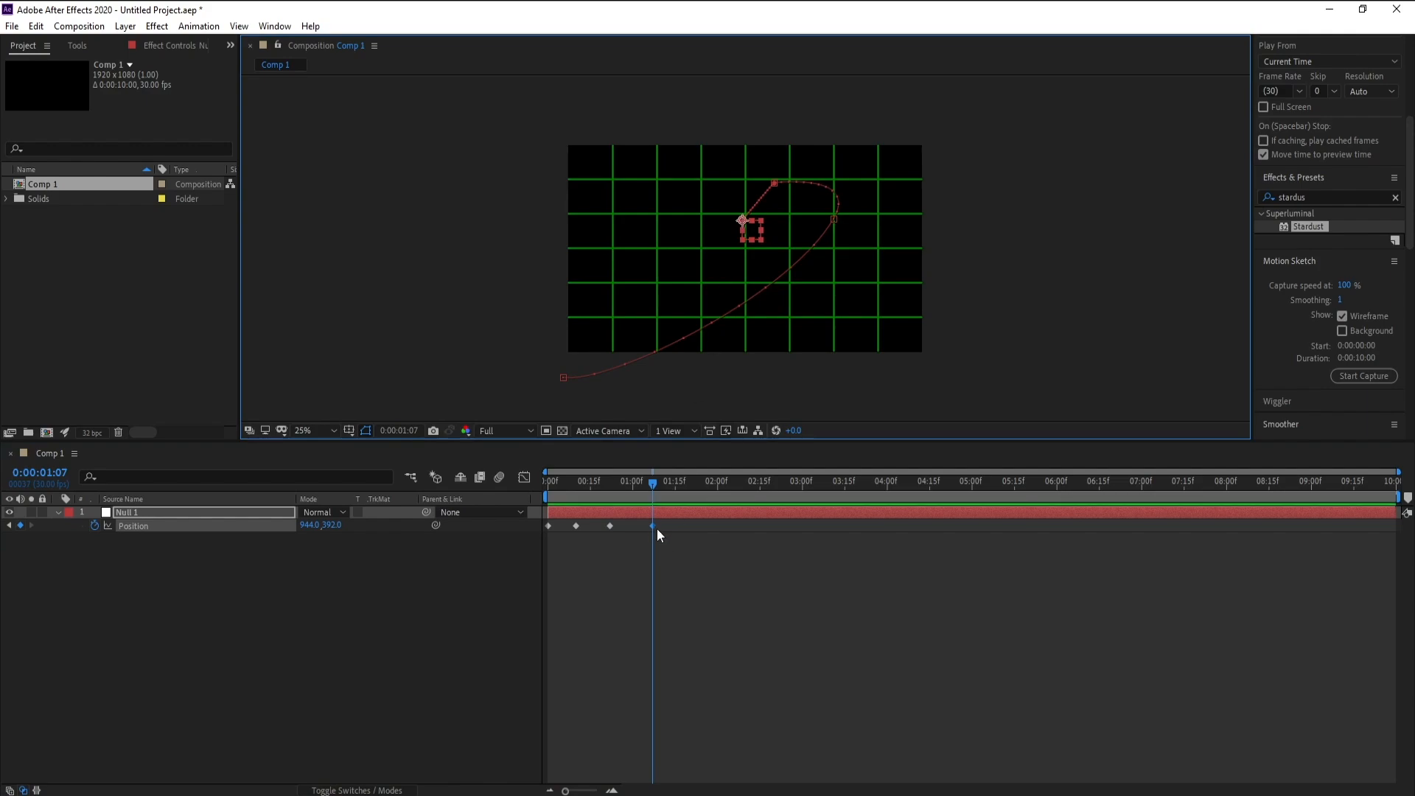
Smooth the motion-path point atop the heart's right lobe with the Convert Vertex tool.
left_click(76, 45)
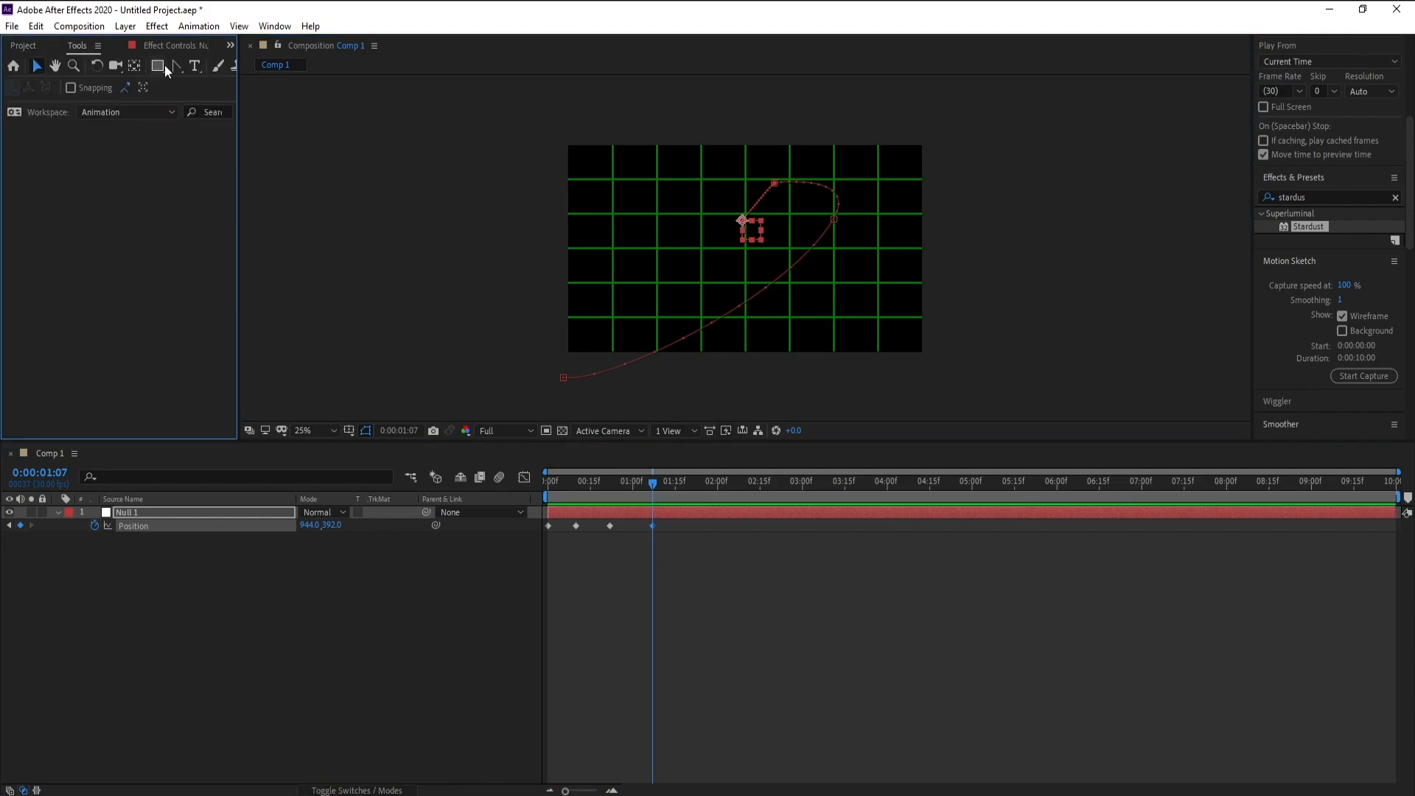
left_click_drag(176, 65, 237, 118)
left_click(775, 183)
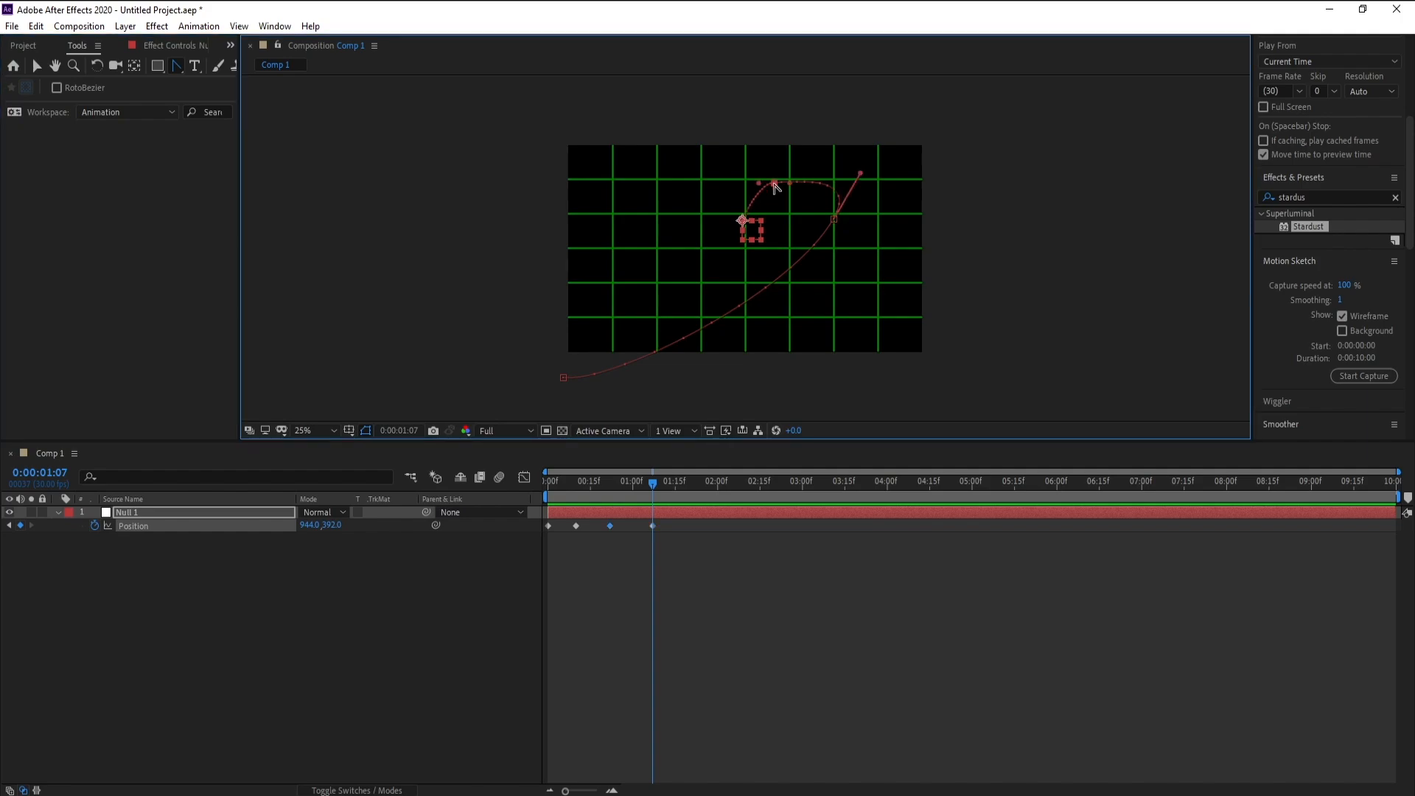
Add position keyframes for the heart's left lobe at about 636, 192 at 0:00:01:23 and about 476, 492 at 0:00:02:06.
left_click_drag(657, 484, 698, 483)
left_click(36, 66)
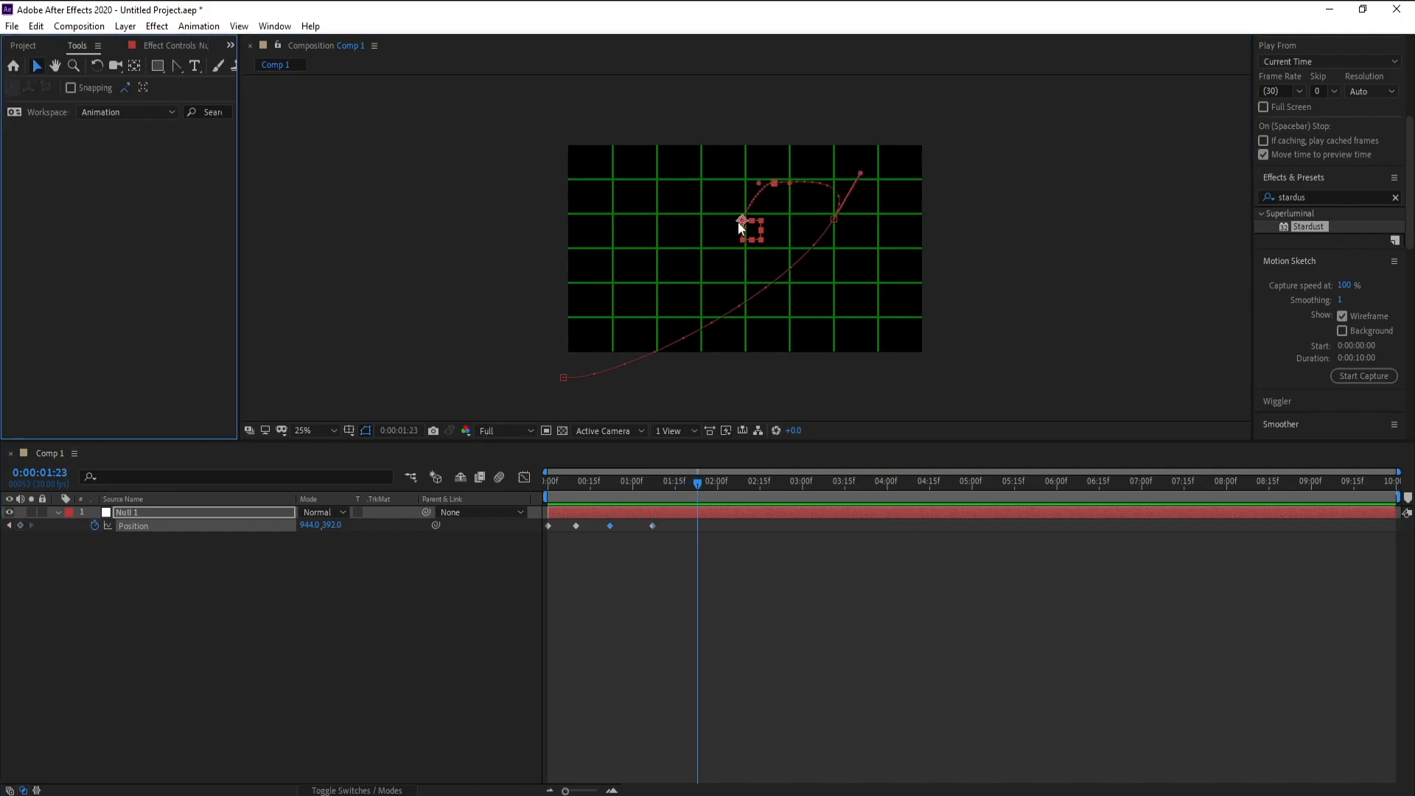
left_click_drag(741, 223, 685, 185)
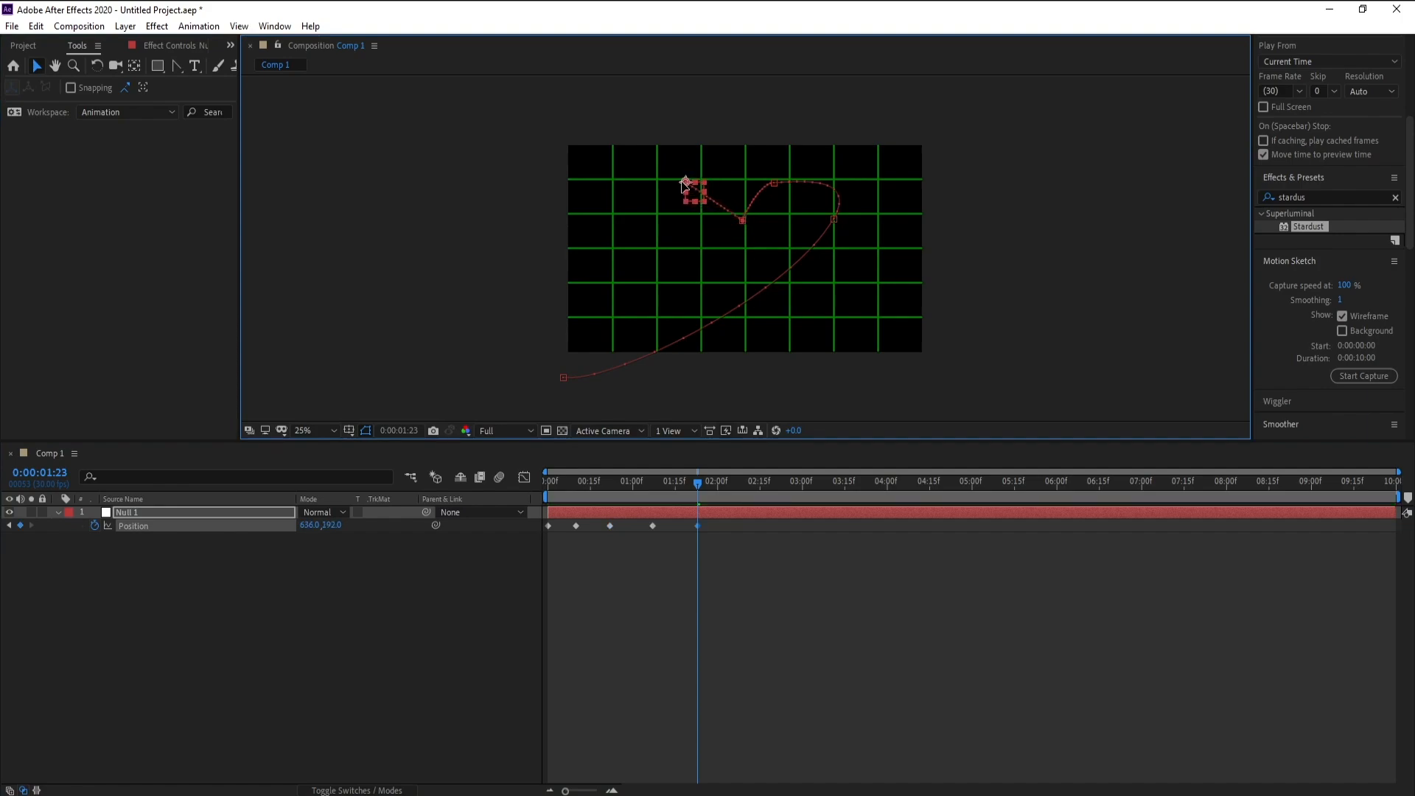
left_click(736, 486)
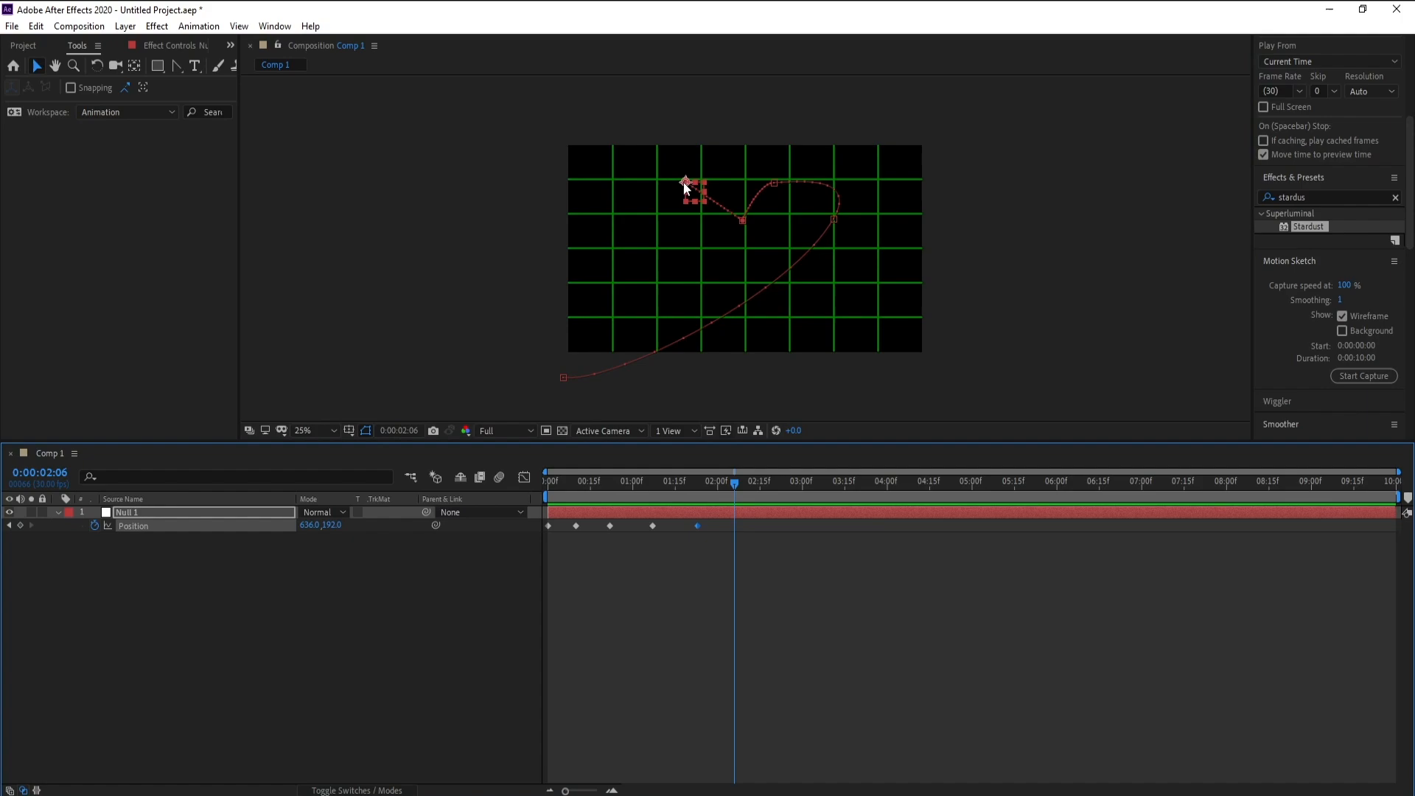
left_click_drag(685, 183, 653, 243)
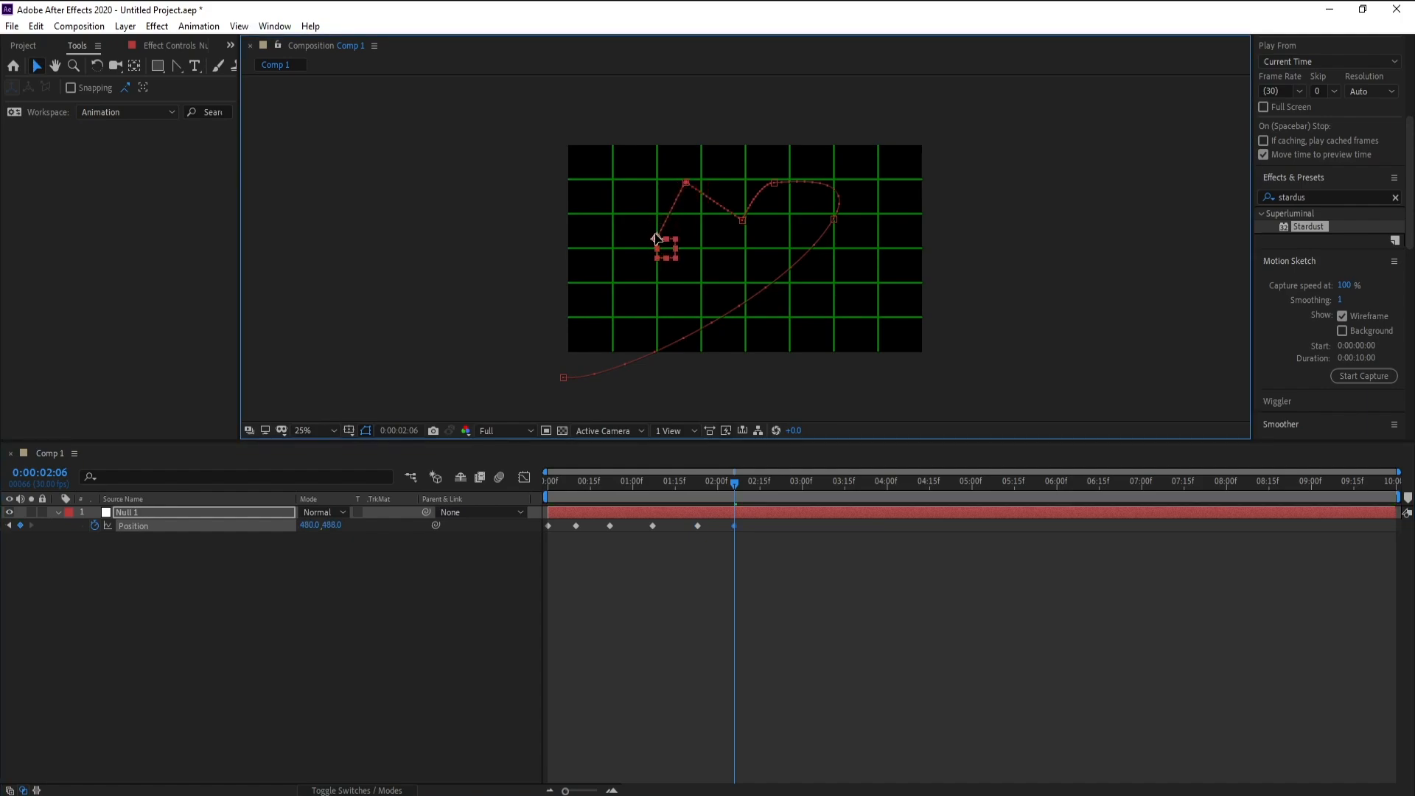
Smooth the path point atop the left lobe and add a position keyframe below the frame at 0:00:02:23, at about 1500, 1460.
left_click(178, 65)
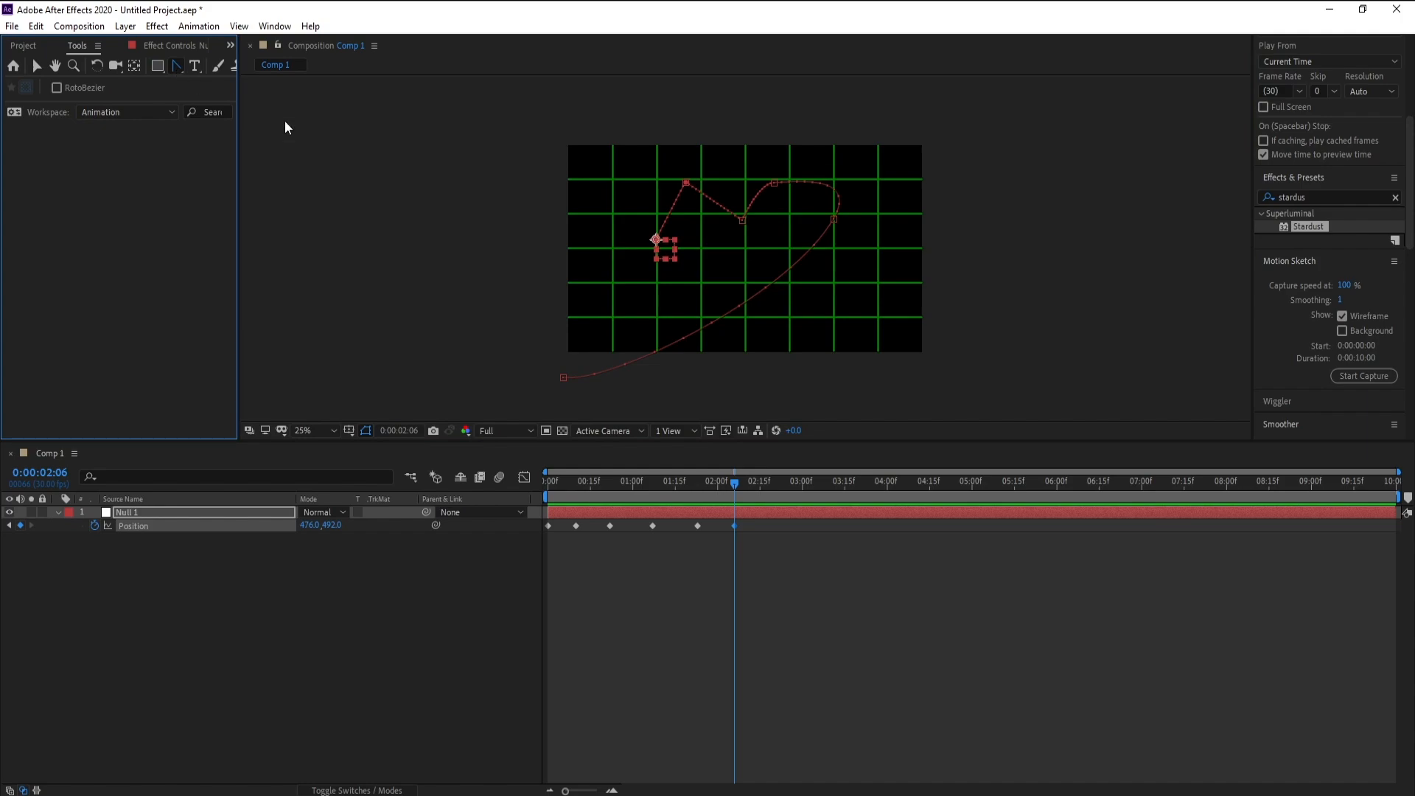
left_click(686, 184)
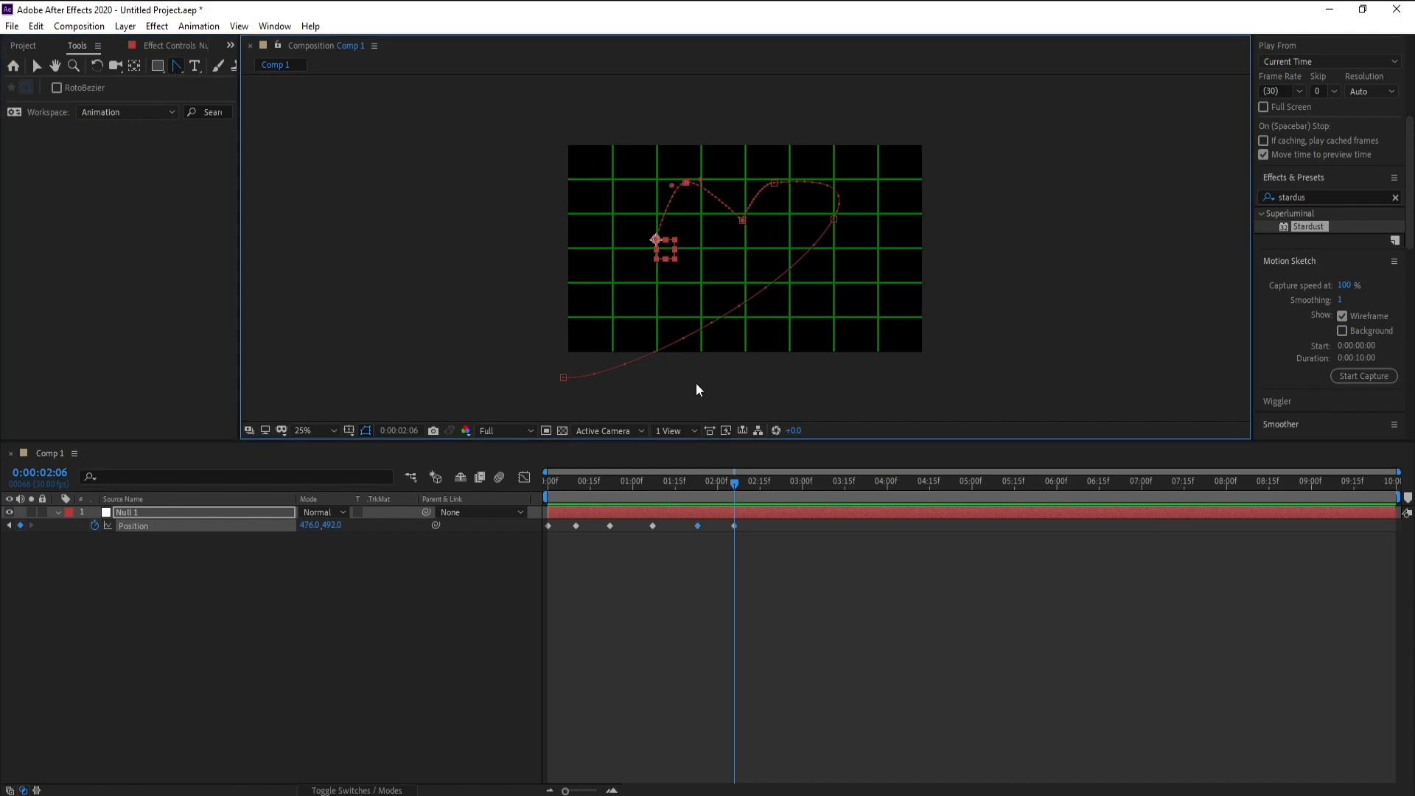
left_click(782, 488)
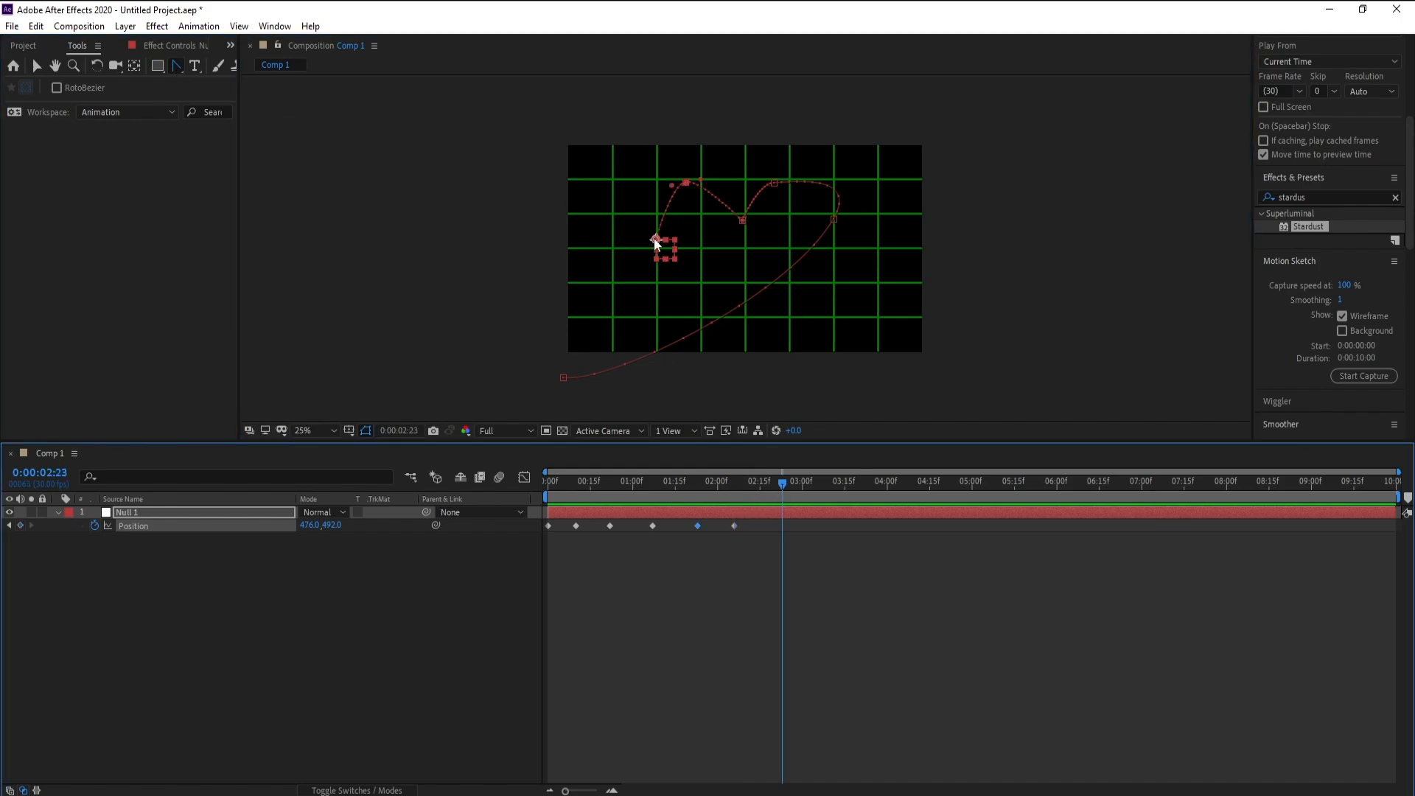
left_click_drag(653, 247, 846, 426)
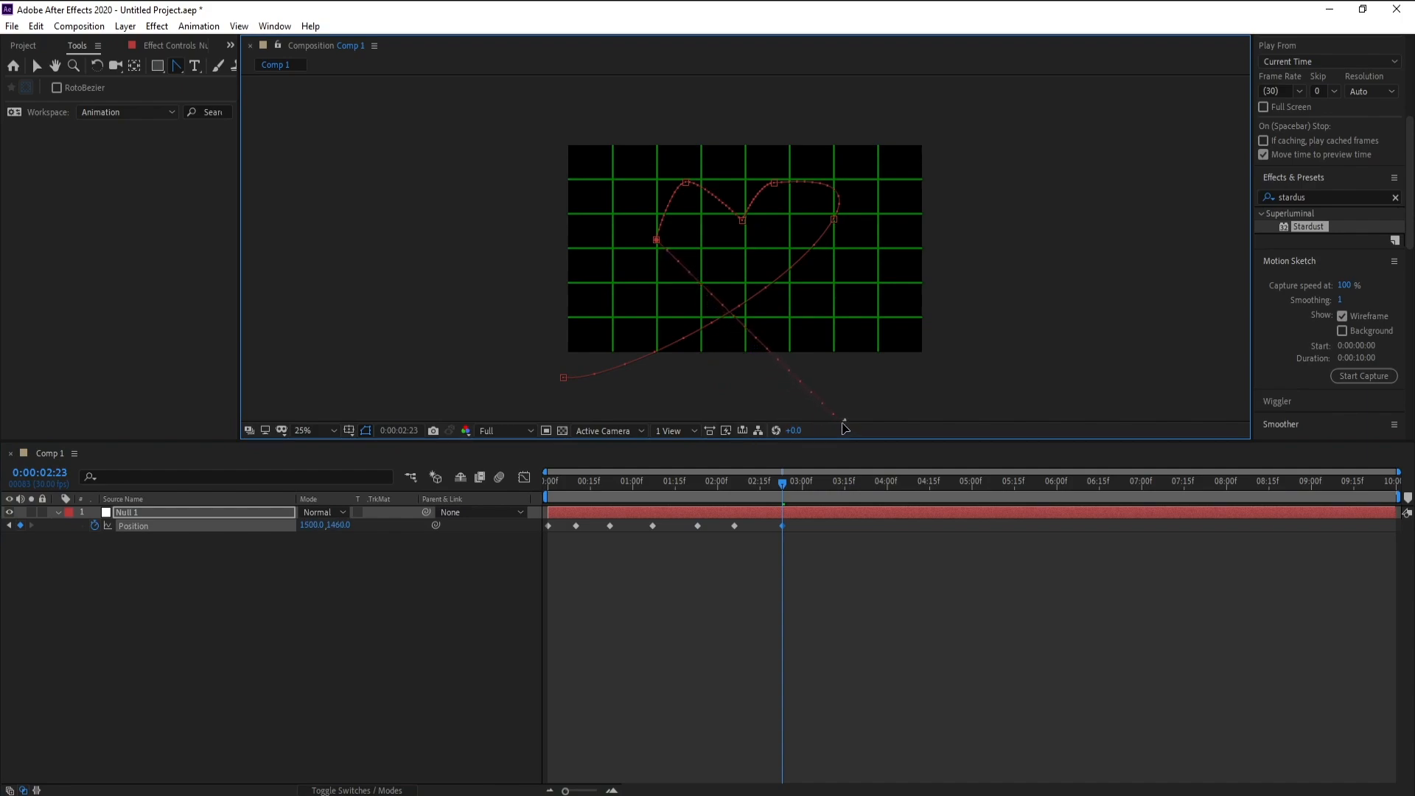
Convert the path points on the heart's outer left and right sides to smooth curves.
left_click(656, 240)
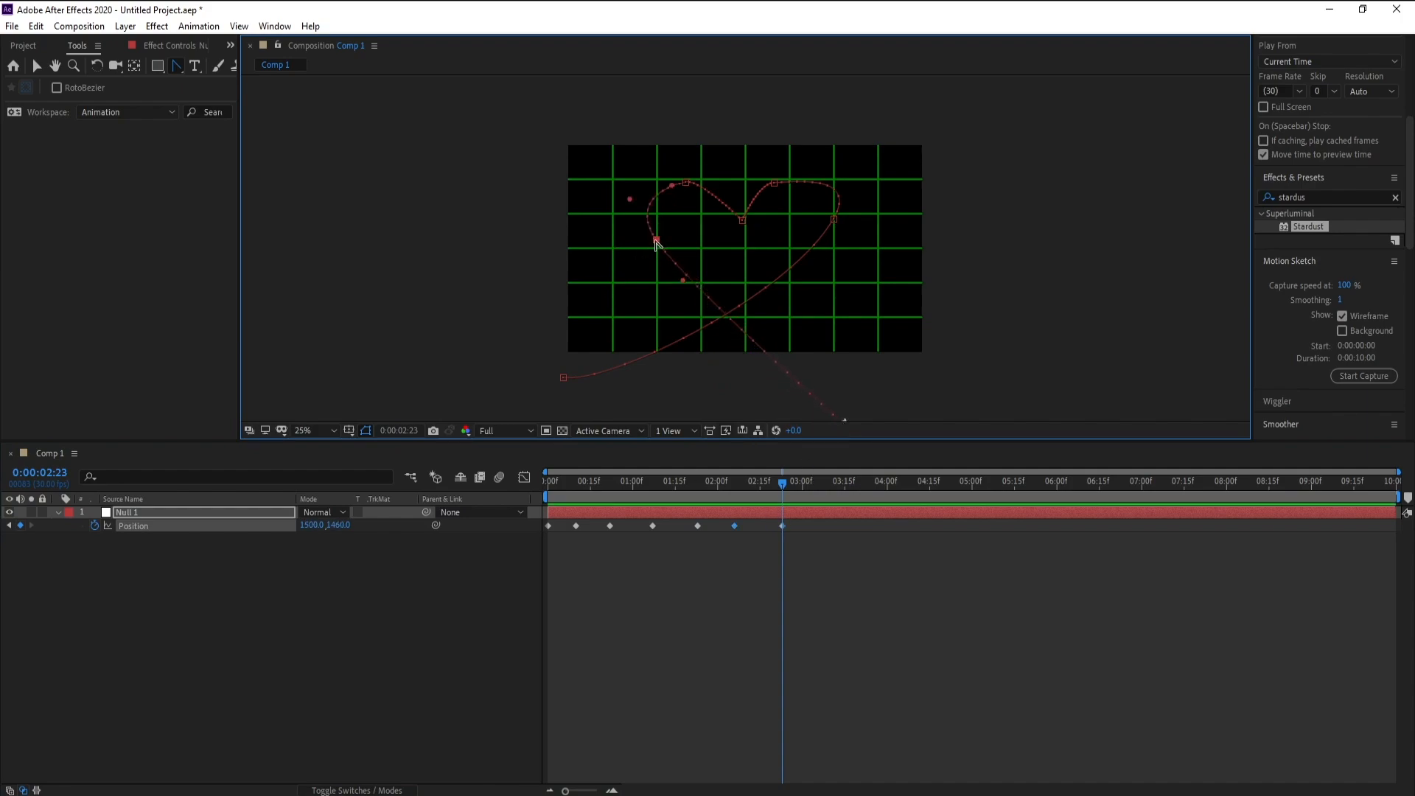
left_click(834, 219)
left_click(833, 220)
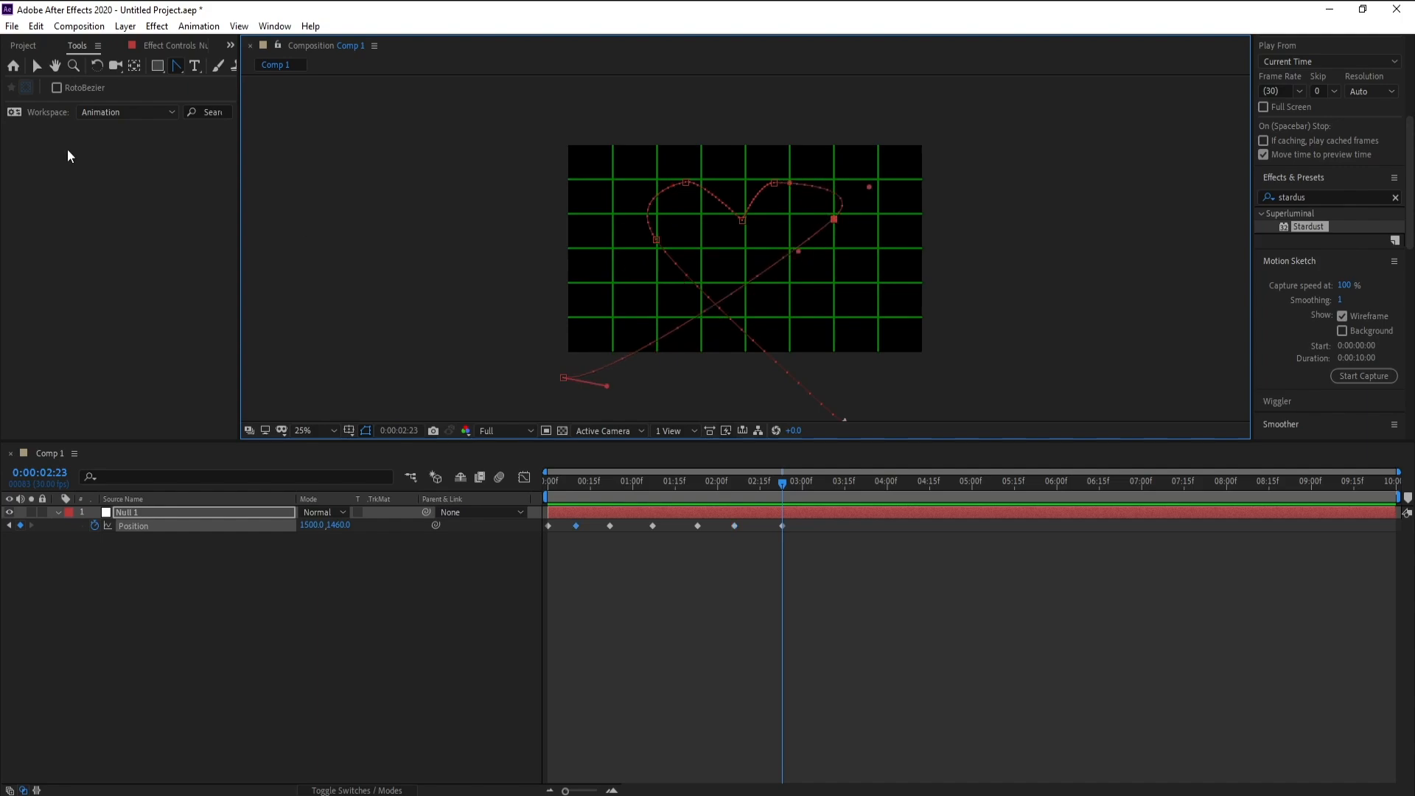
Reposition the right lobe's top and side path points and extend their direction handles to round the lobe like the left one.
left_click(36, 66)
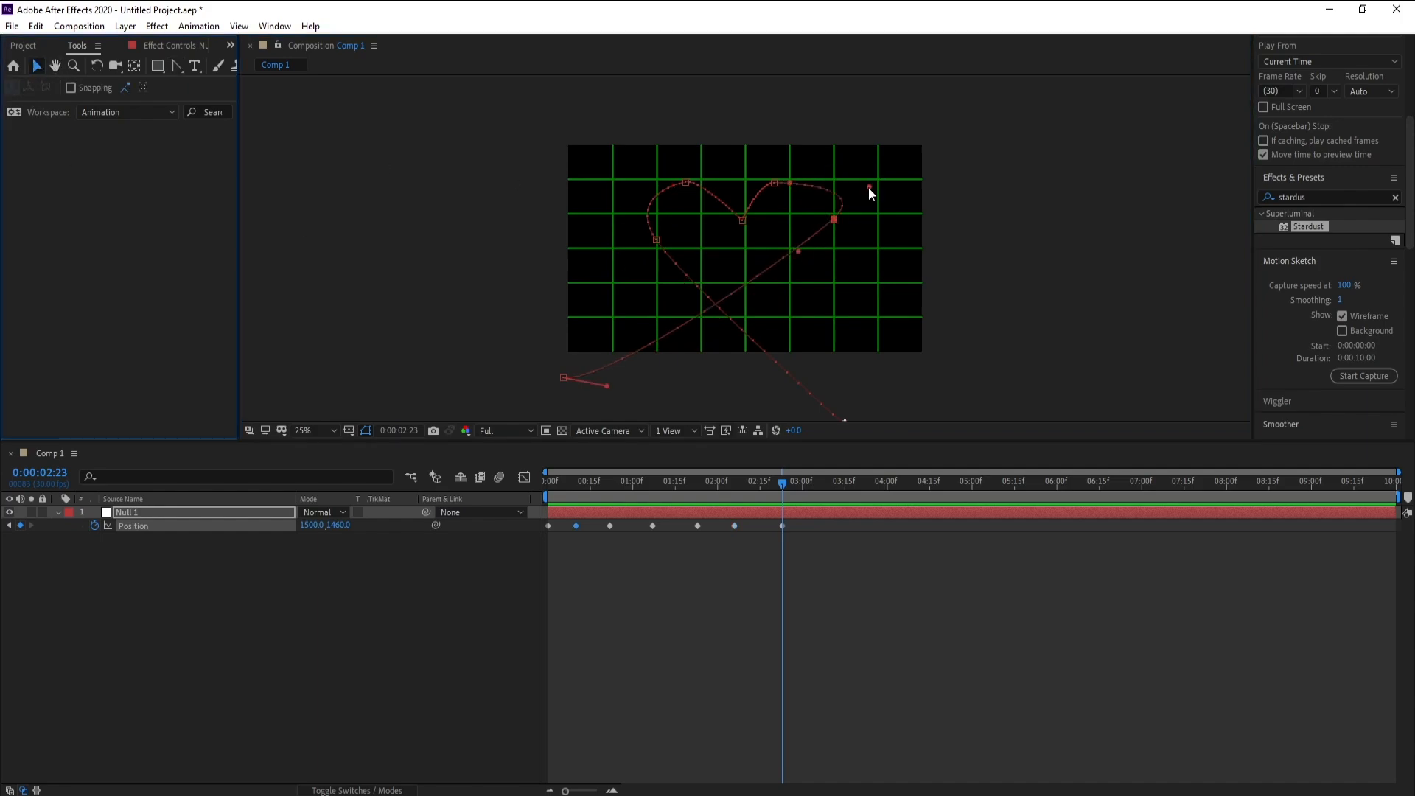
left_click_drag(869, 187, 850, 194)
left_click(833, 233)
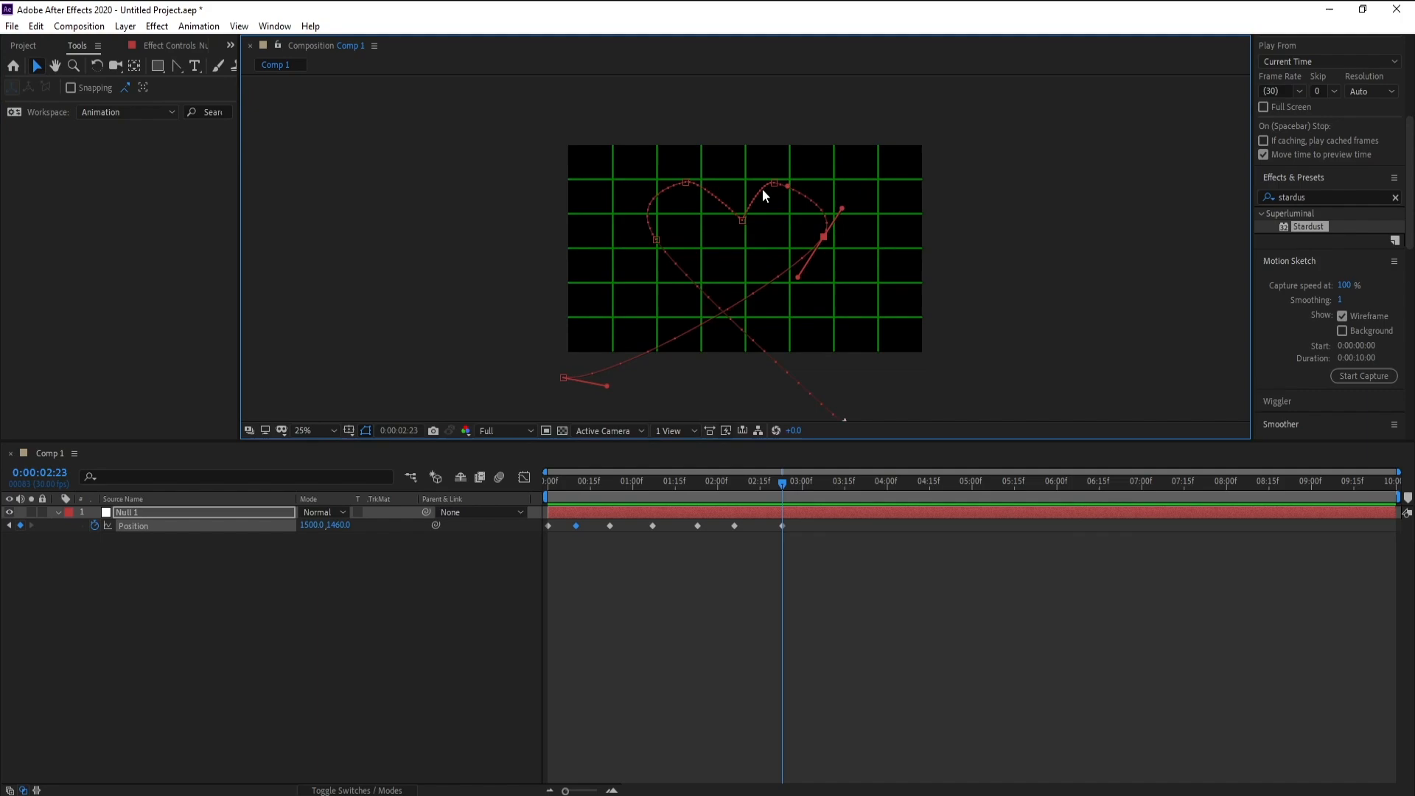
left_click(791, 179)
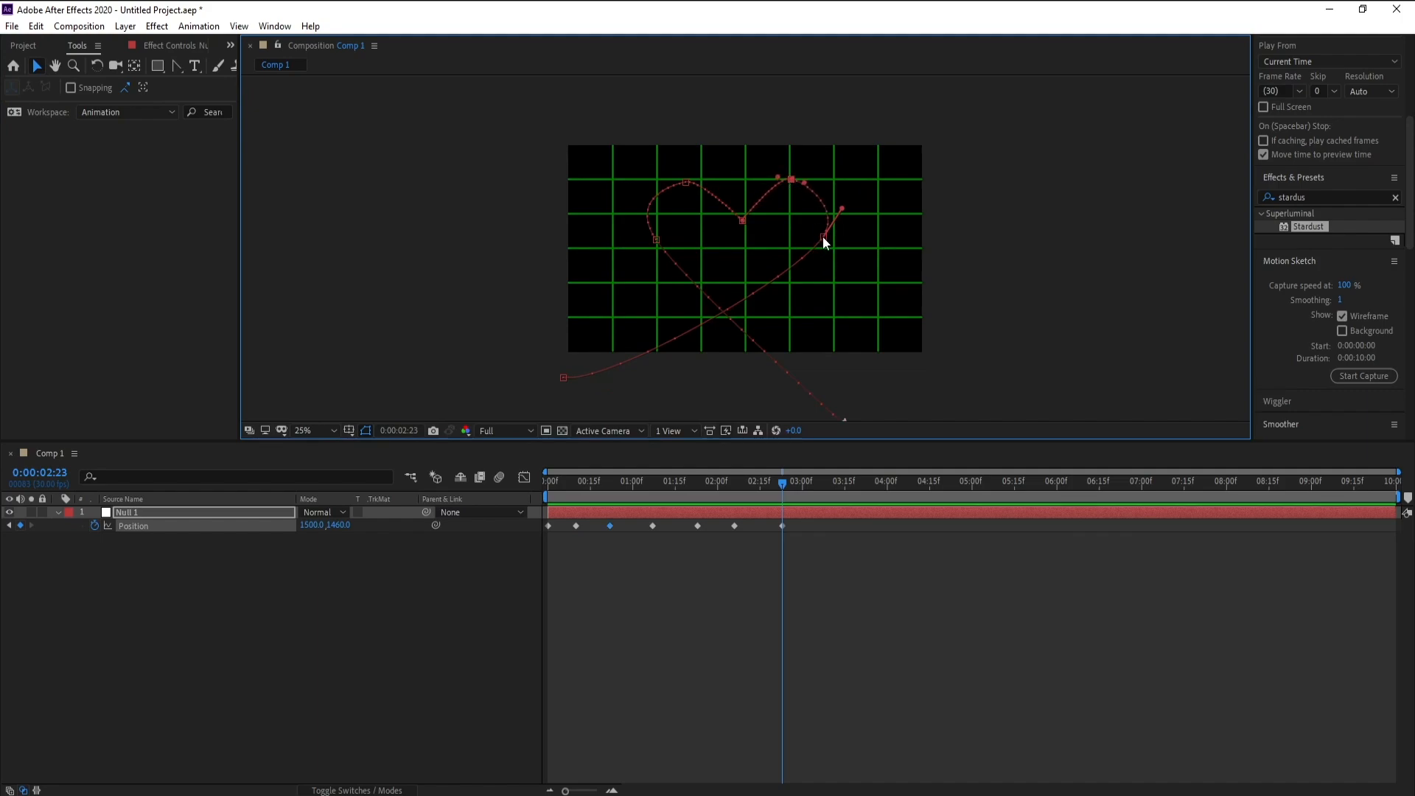
left_click_drag(825, 237, 821, 254)
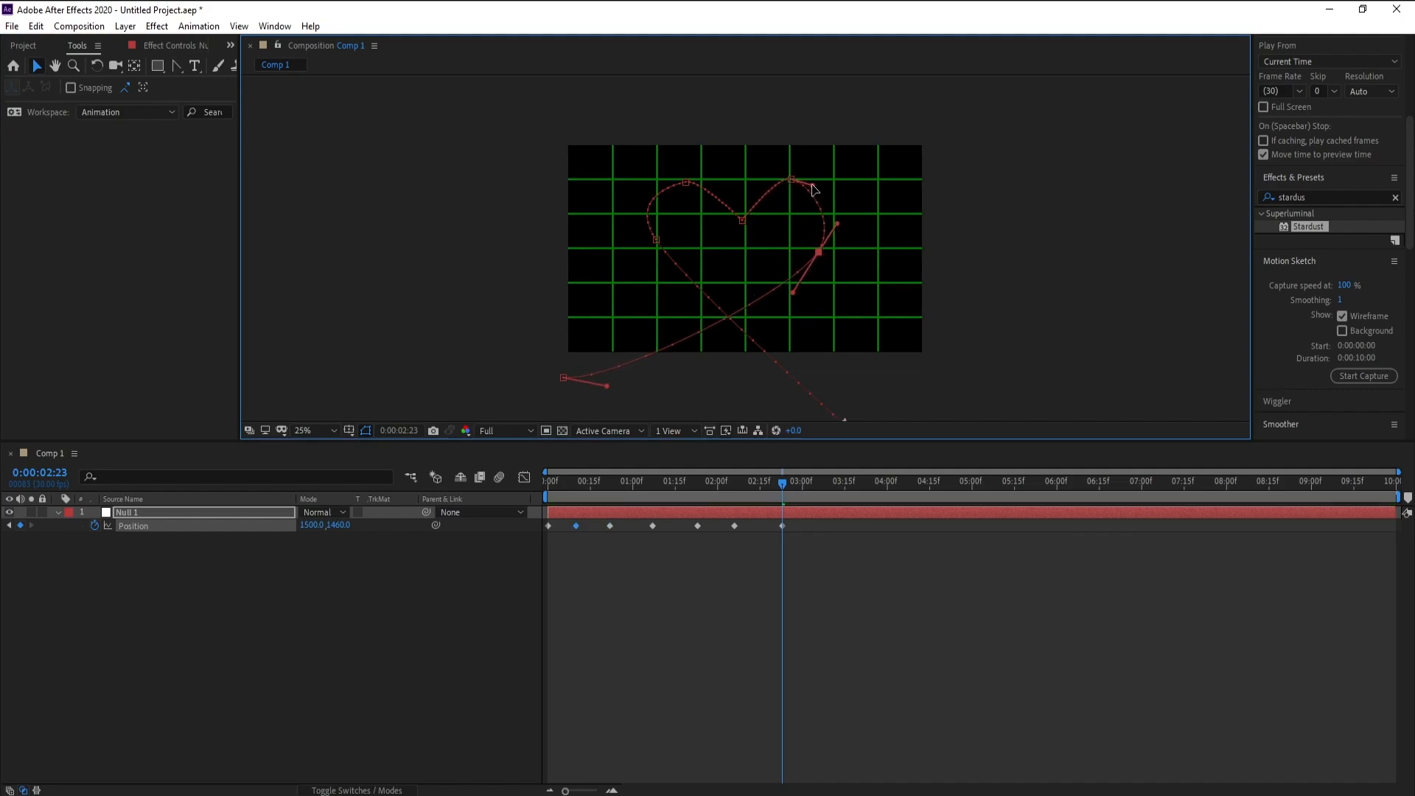
left_click_drag(804, 184, 819, 180)
left_click(790, 179)
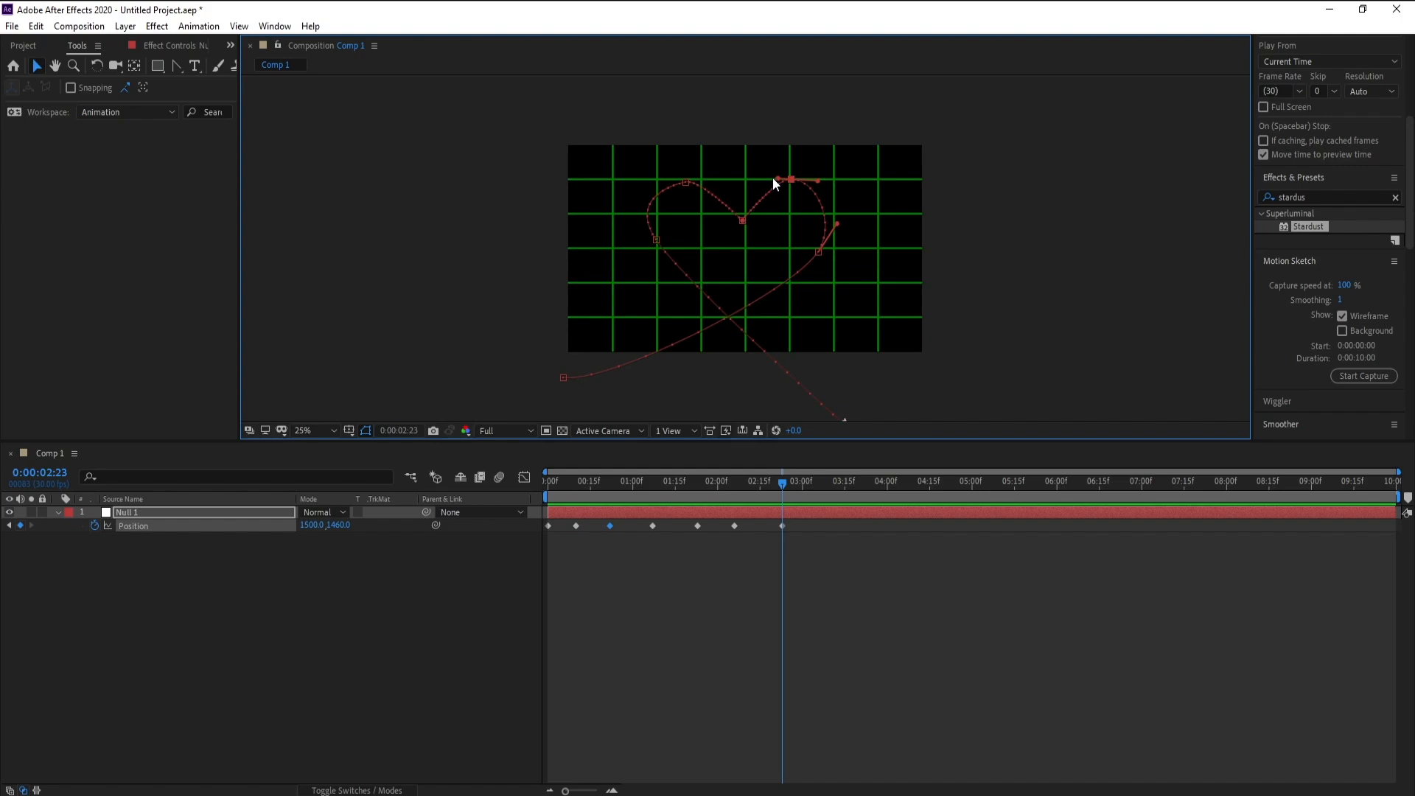
left_click_drag(764, 179, 761, 177)
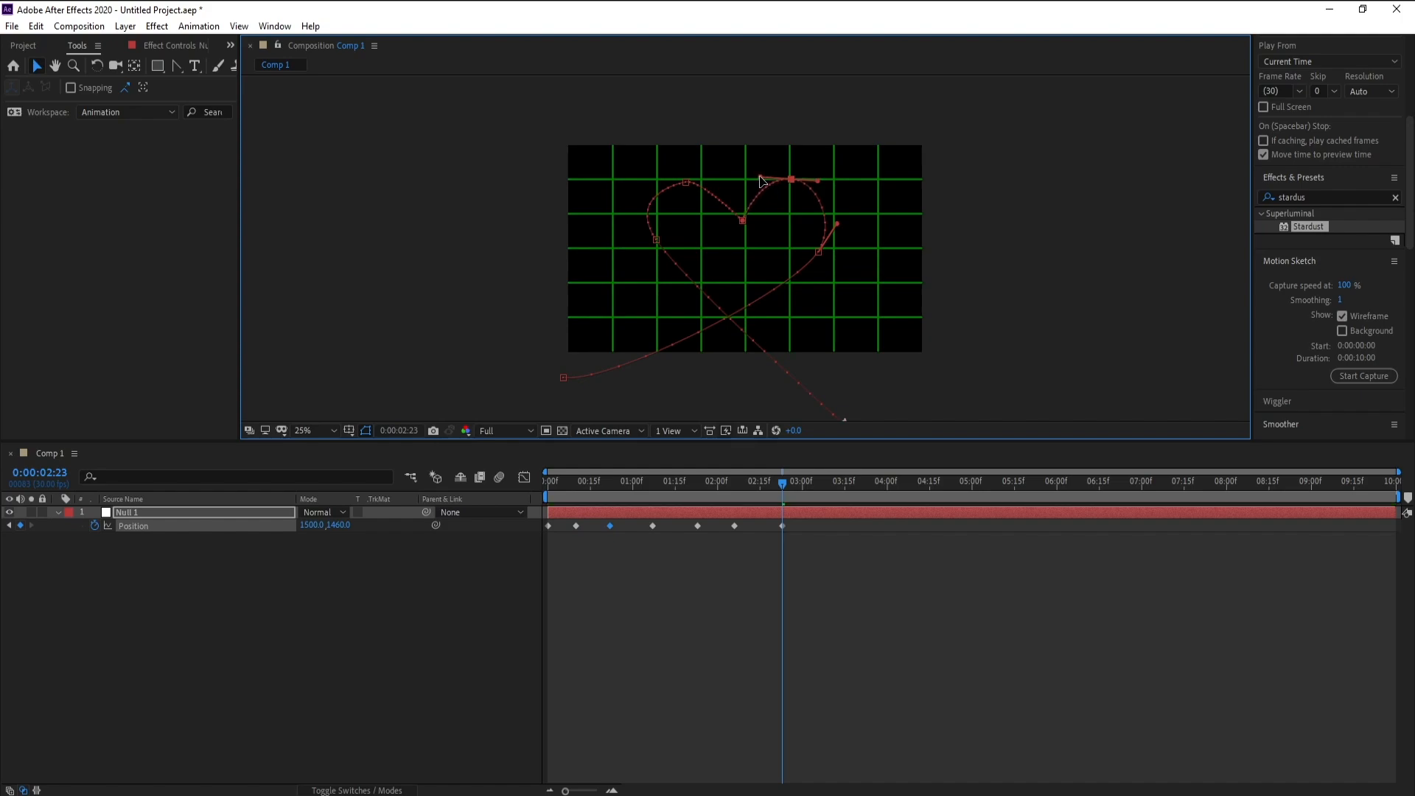
Hide the proportional grid and fine-tune the direction handles of the path point on the heart's right side.
left_click(685, 182)
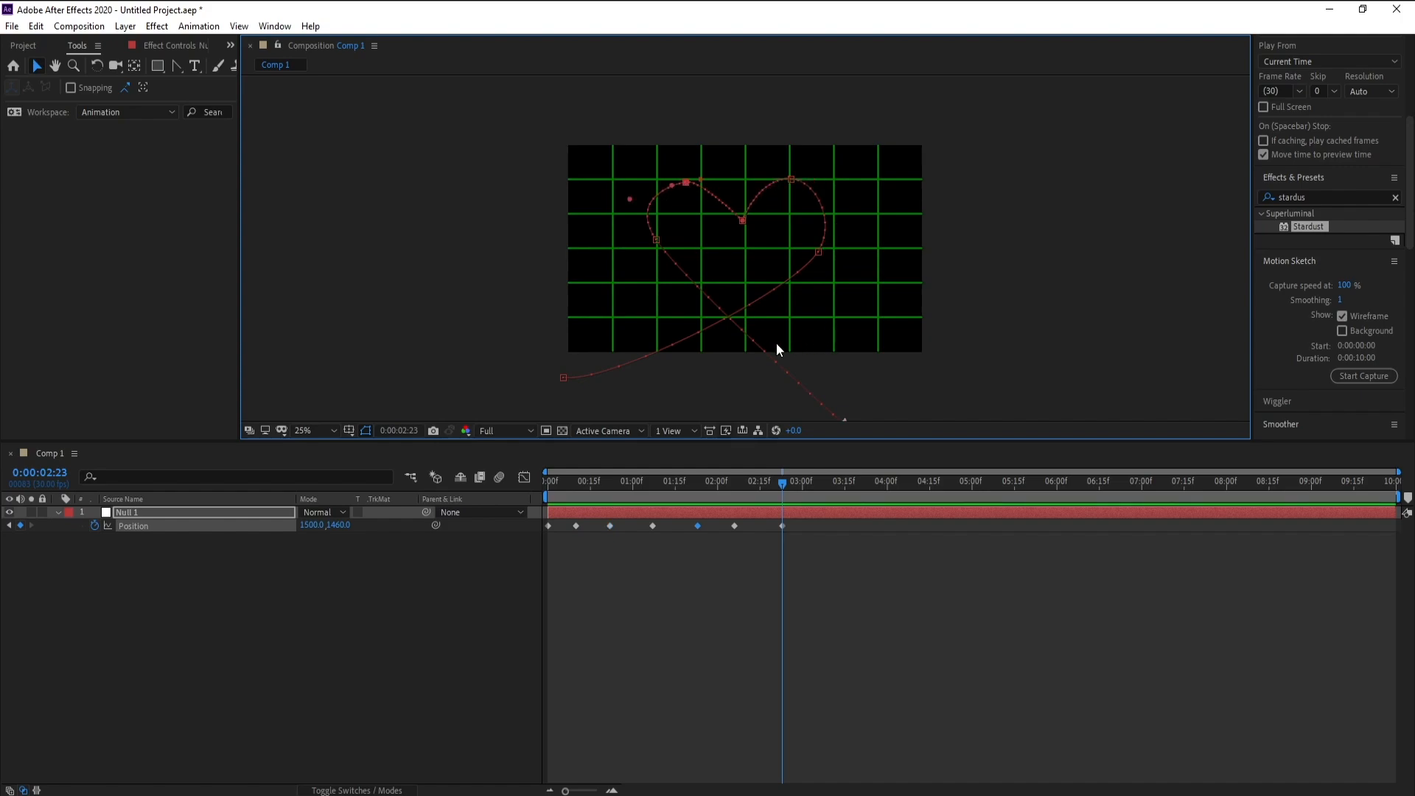
left_click(364, 430)
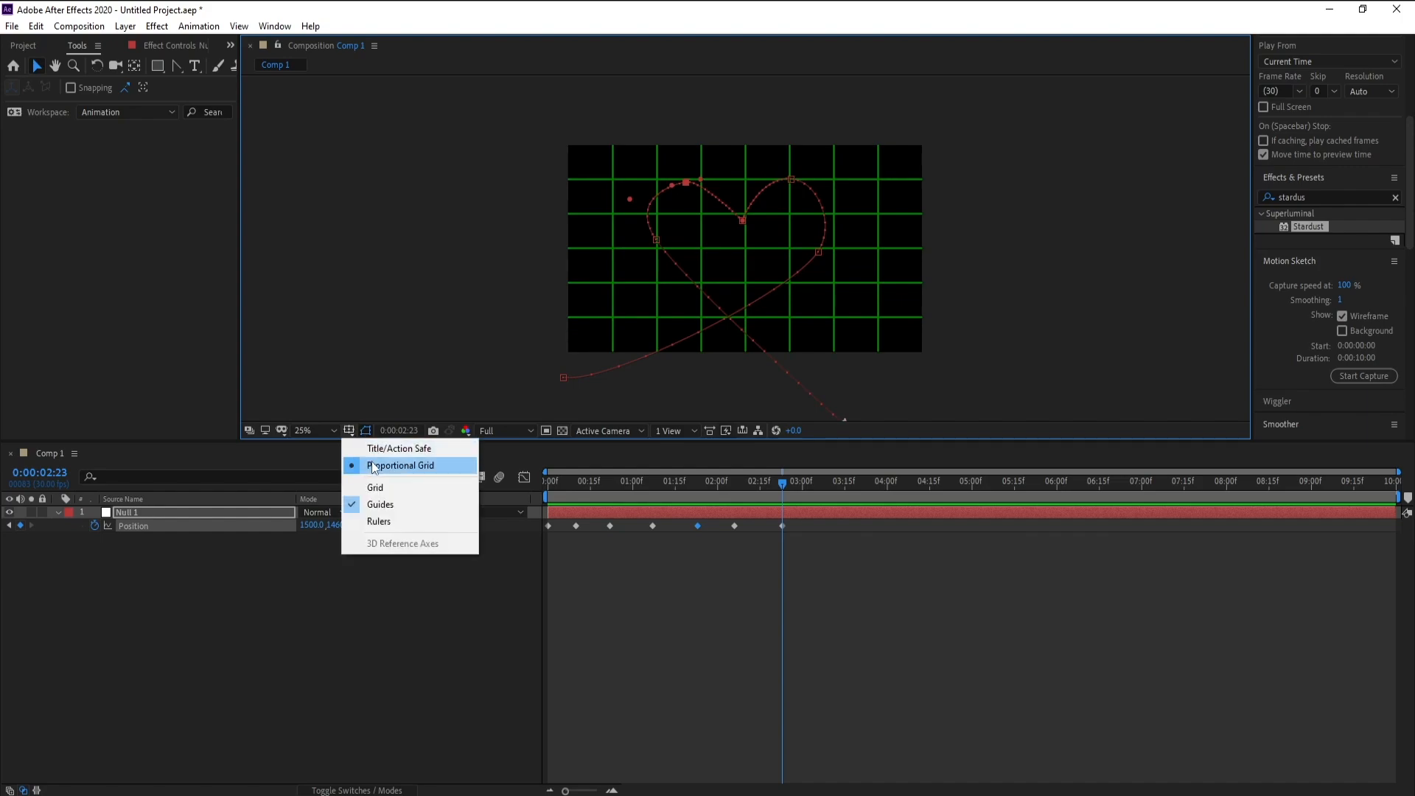
left_click(398, 465)
left_click(819, 253)
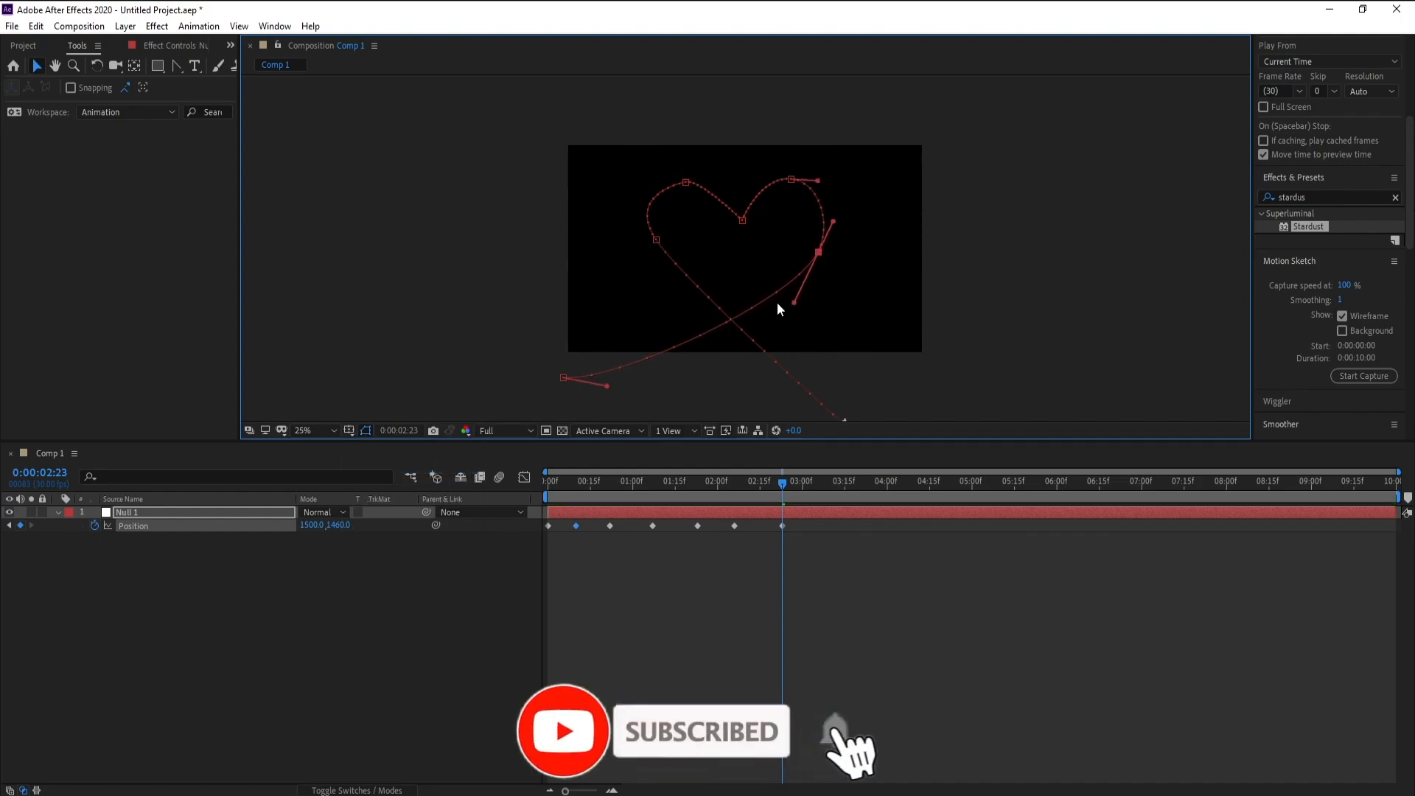
Create a black solid named Stardust and place it below the null layer.
left_click(656, 238)
left_click(656, 239)
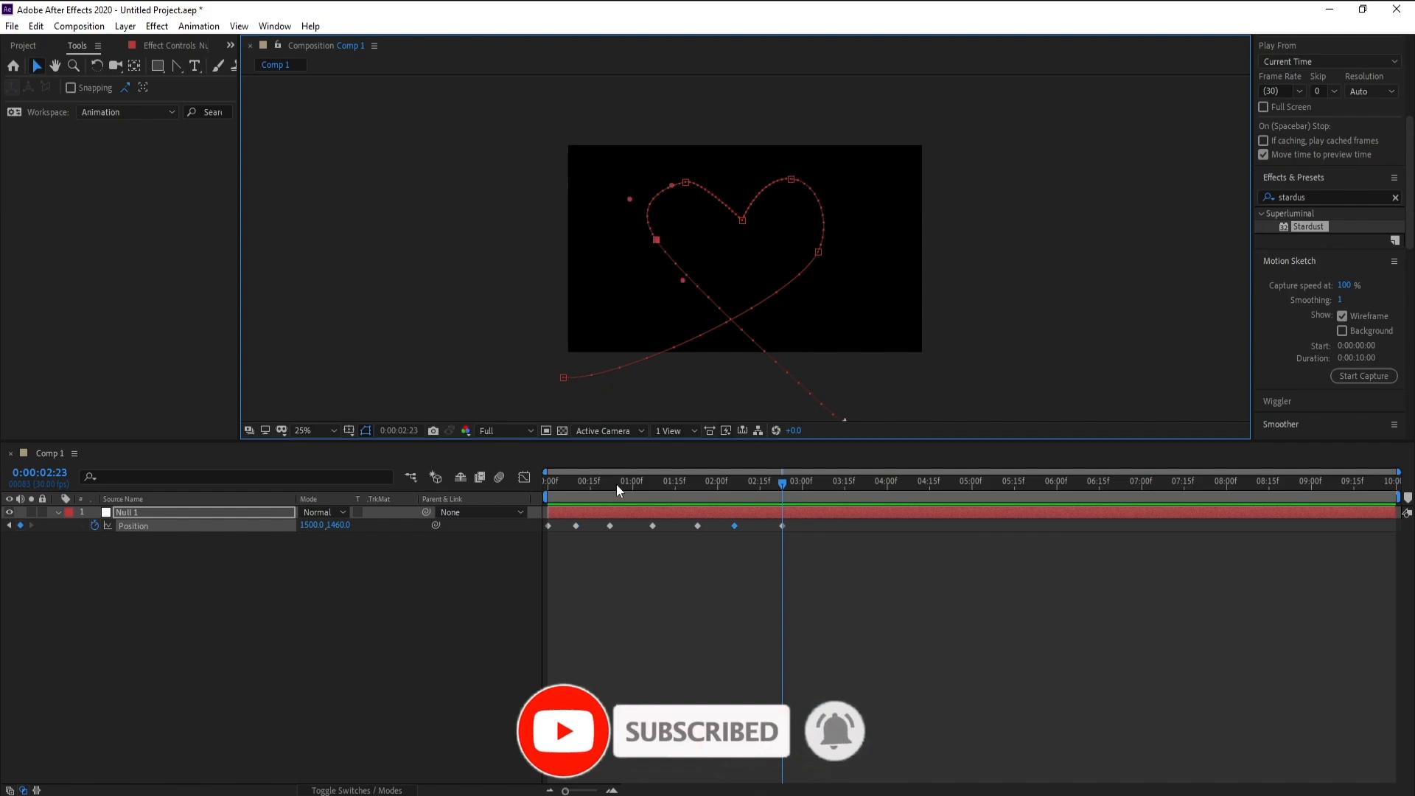
left_click(125, 26)
mouse_move(221, 40)
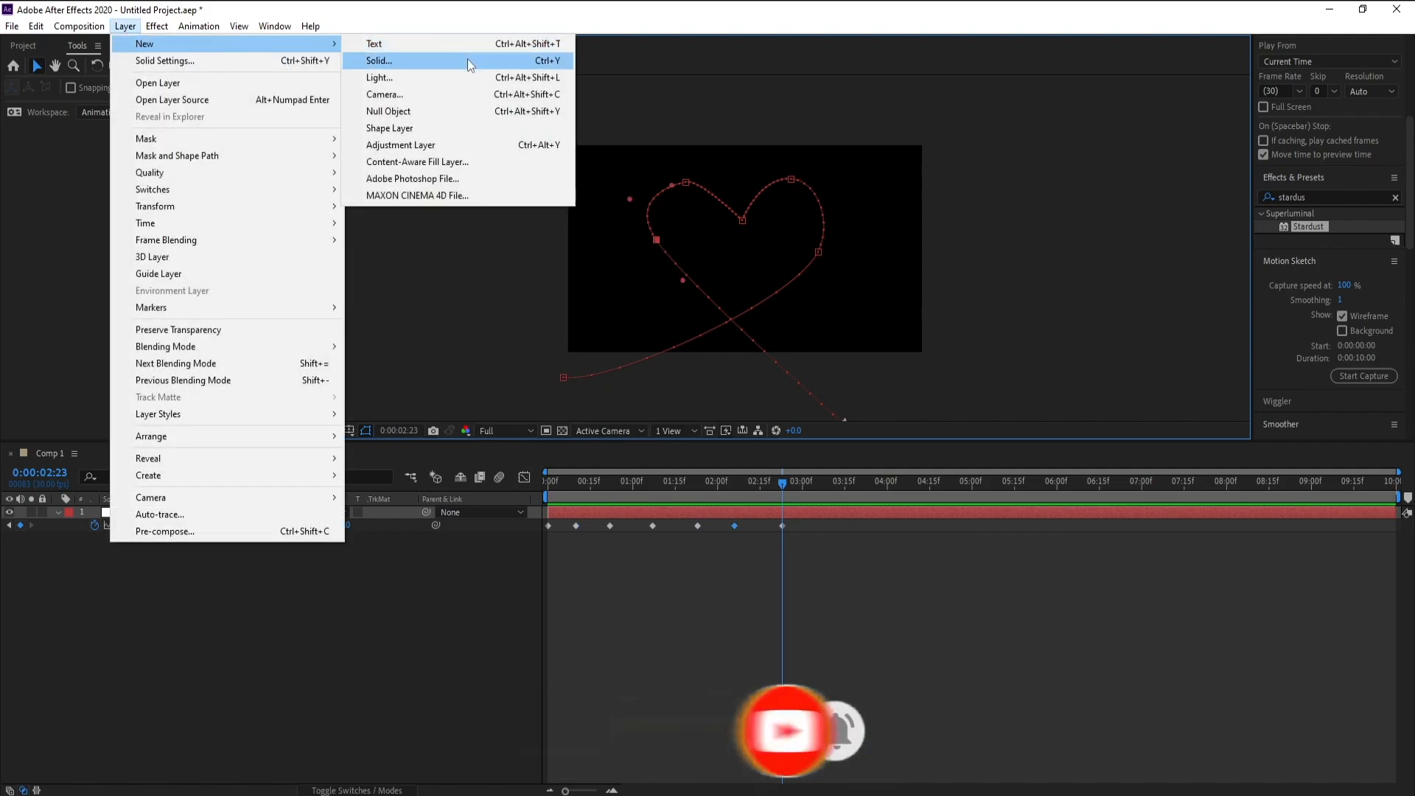
left_click(469, 62)
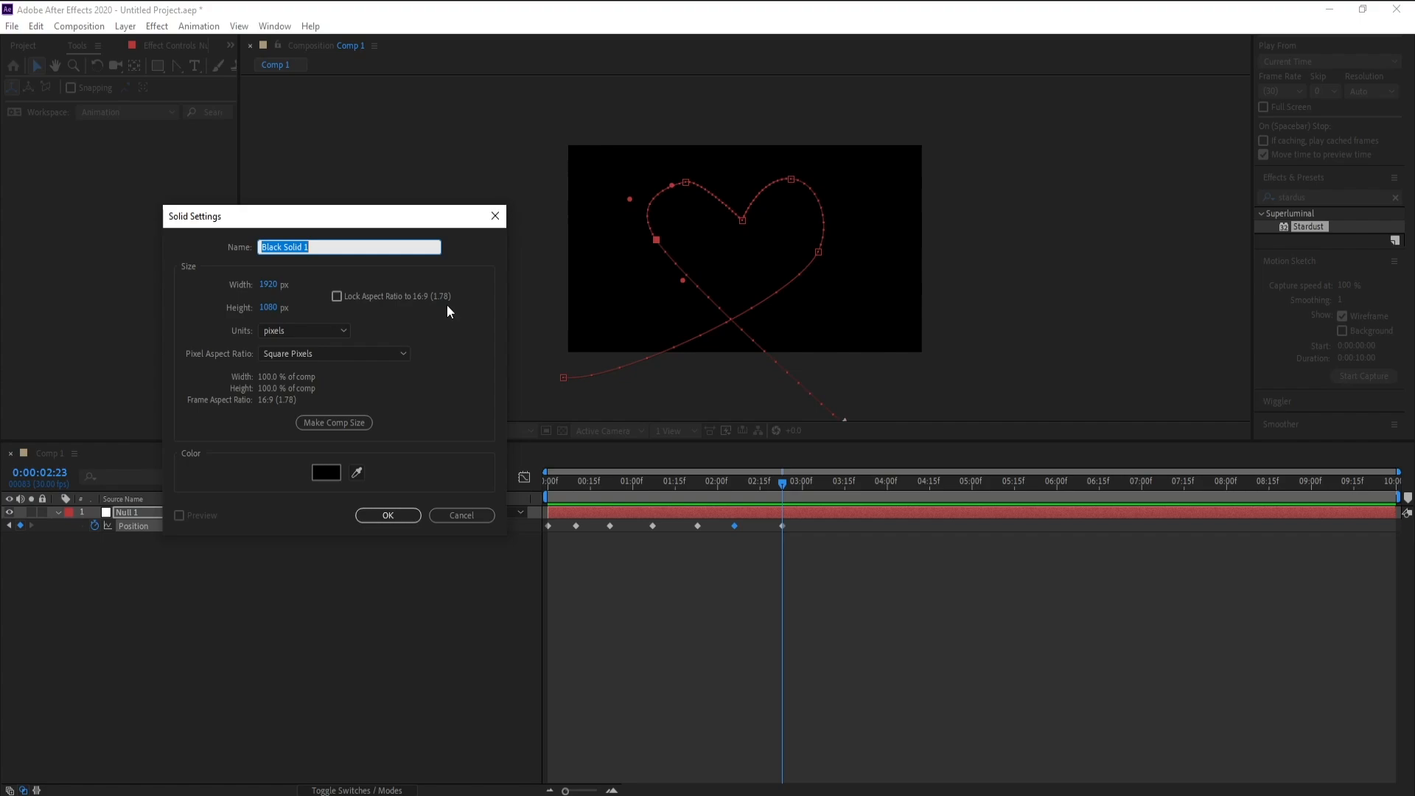
type("Stardust")
key("Return")
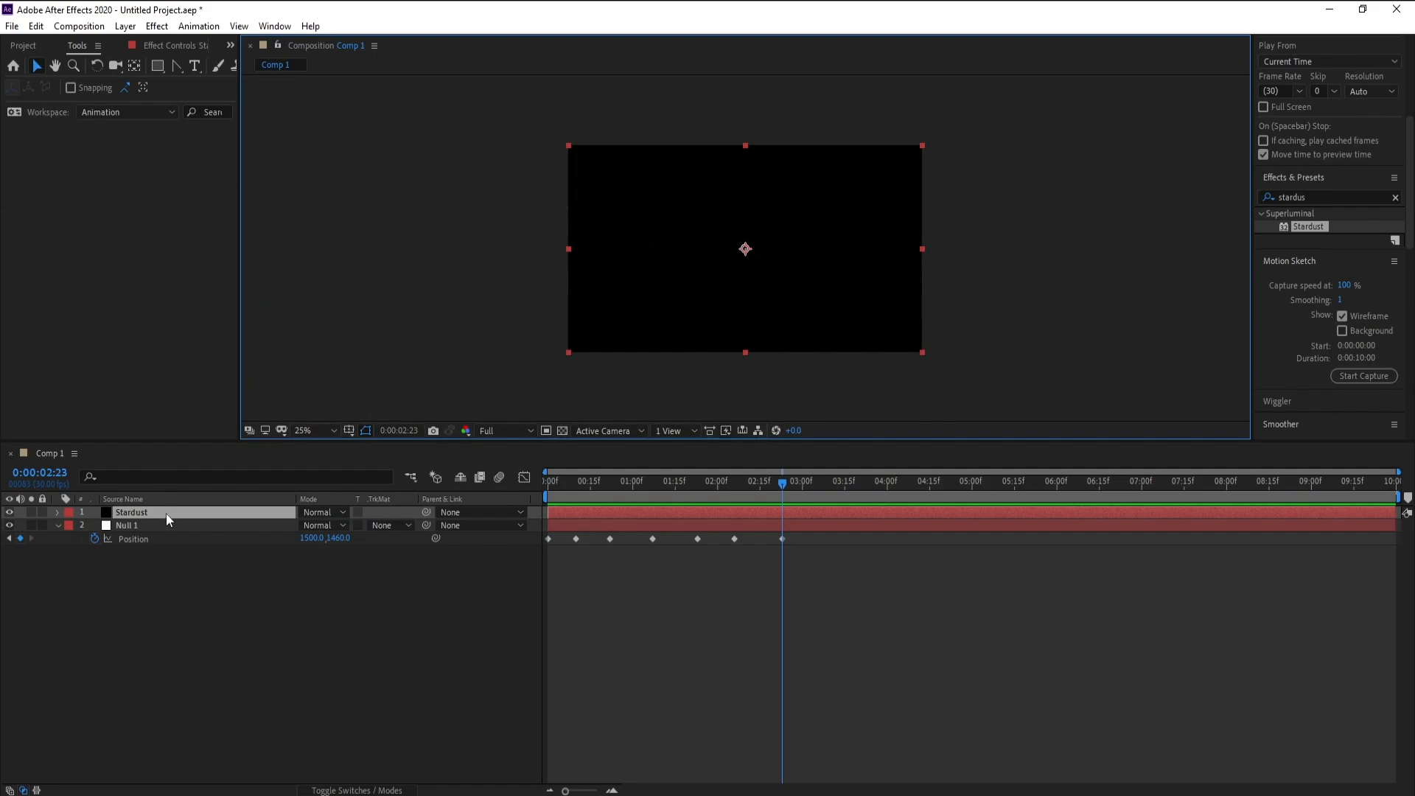
left_click_drag(166, 515, 170, 575)
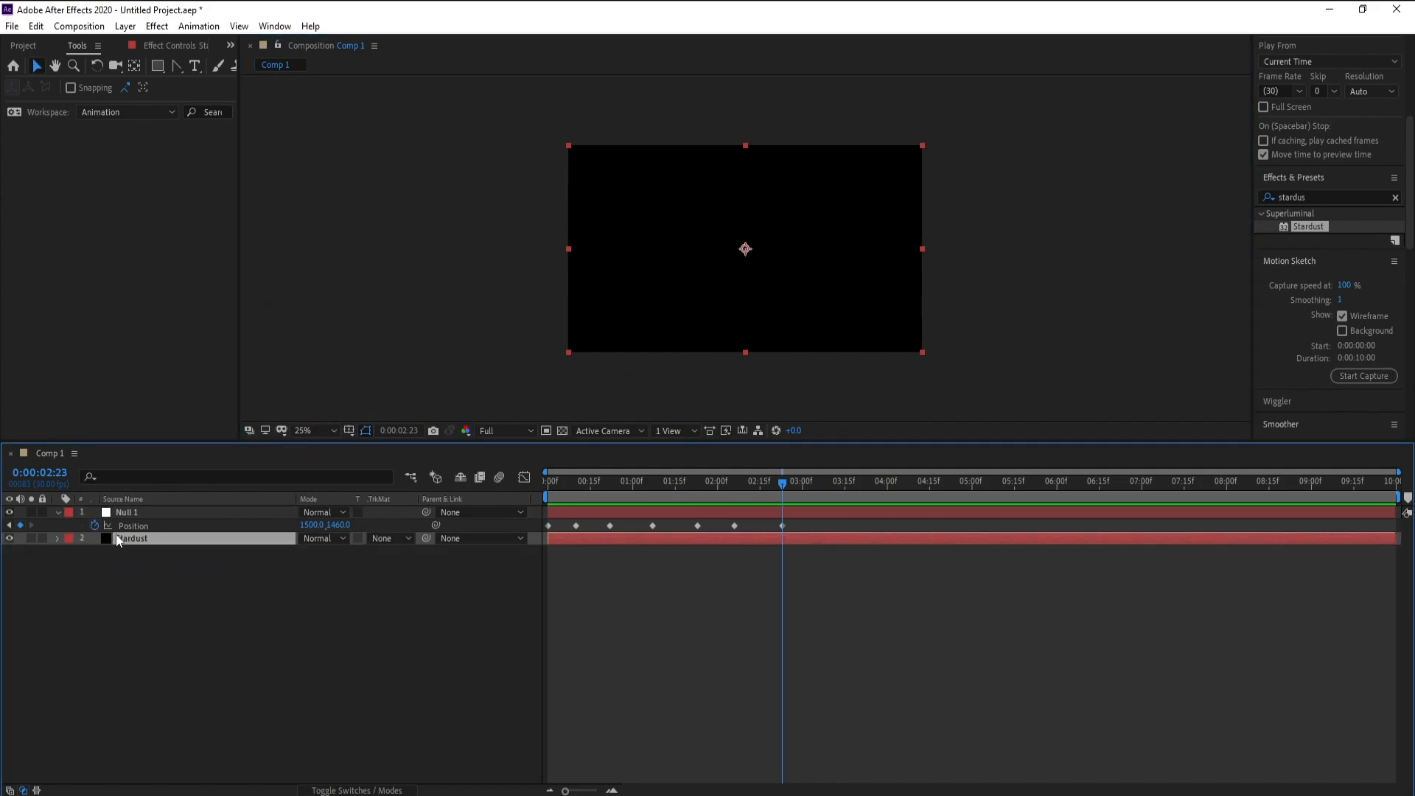
Find the Stardust effect by searching for "stard" and apply it to the Stardust solid.
left_click(1329, 198)
type("st")
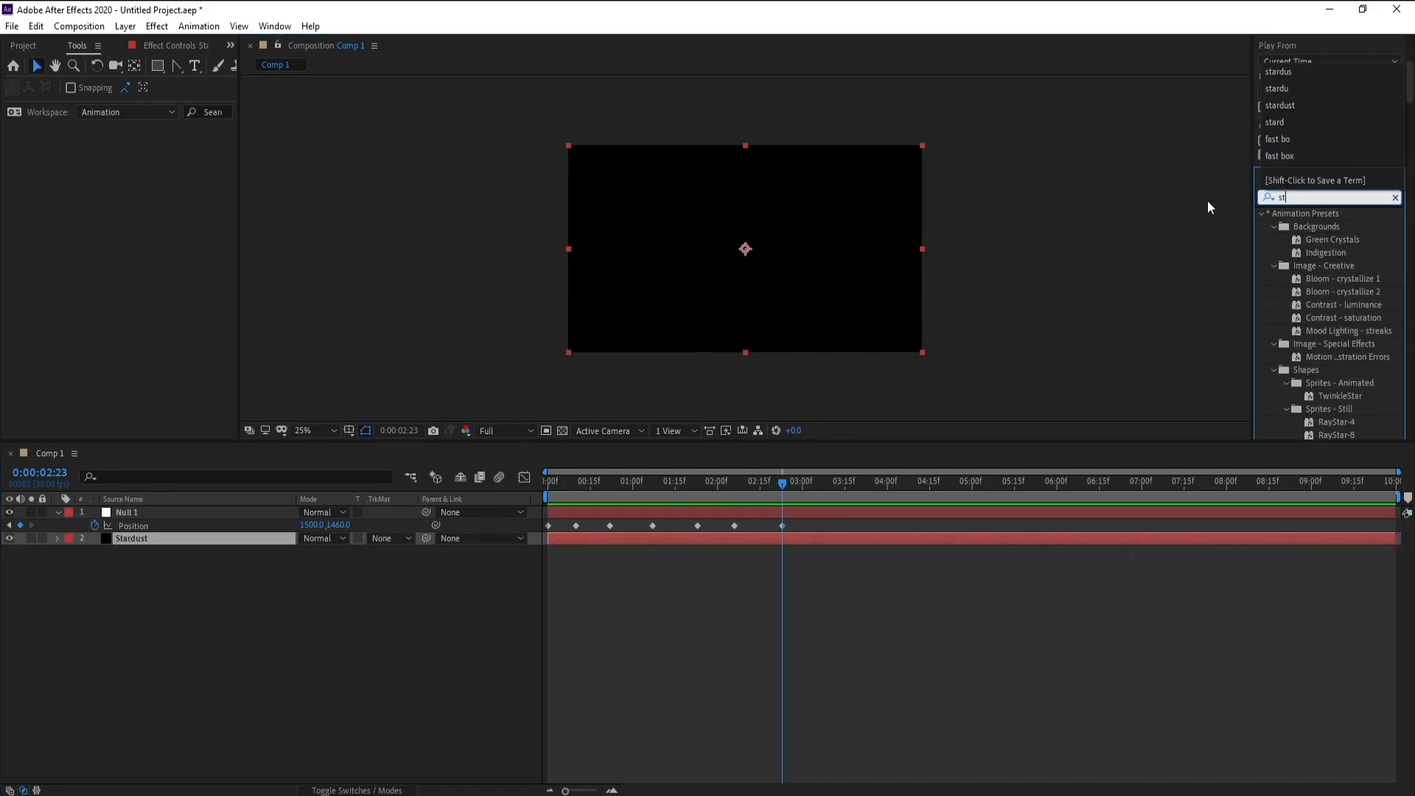
type("ar")
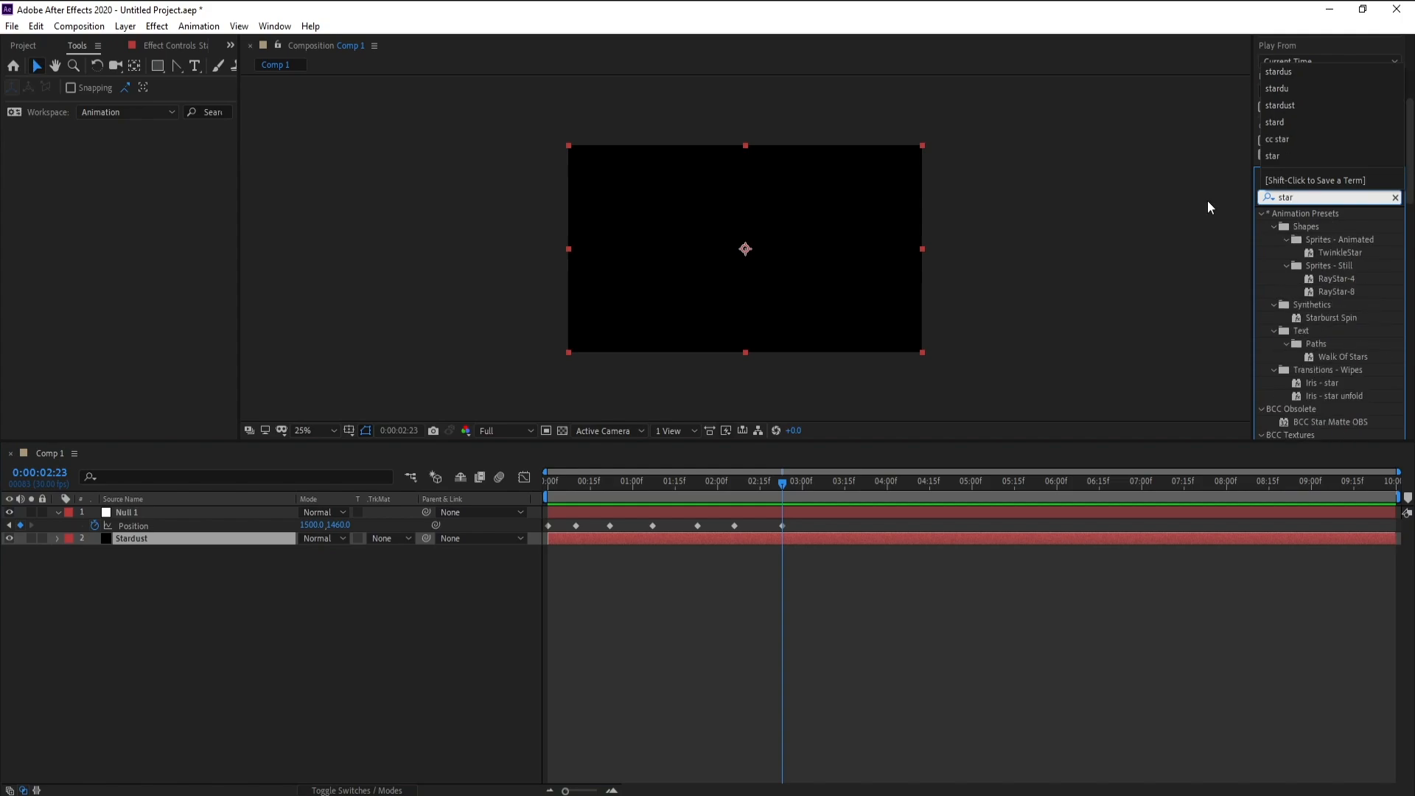
type("d")
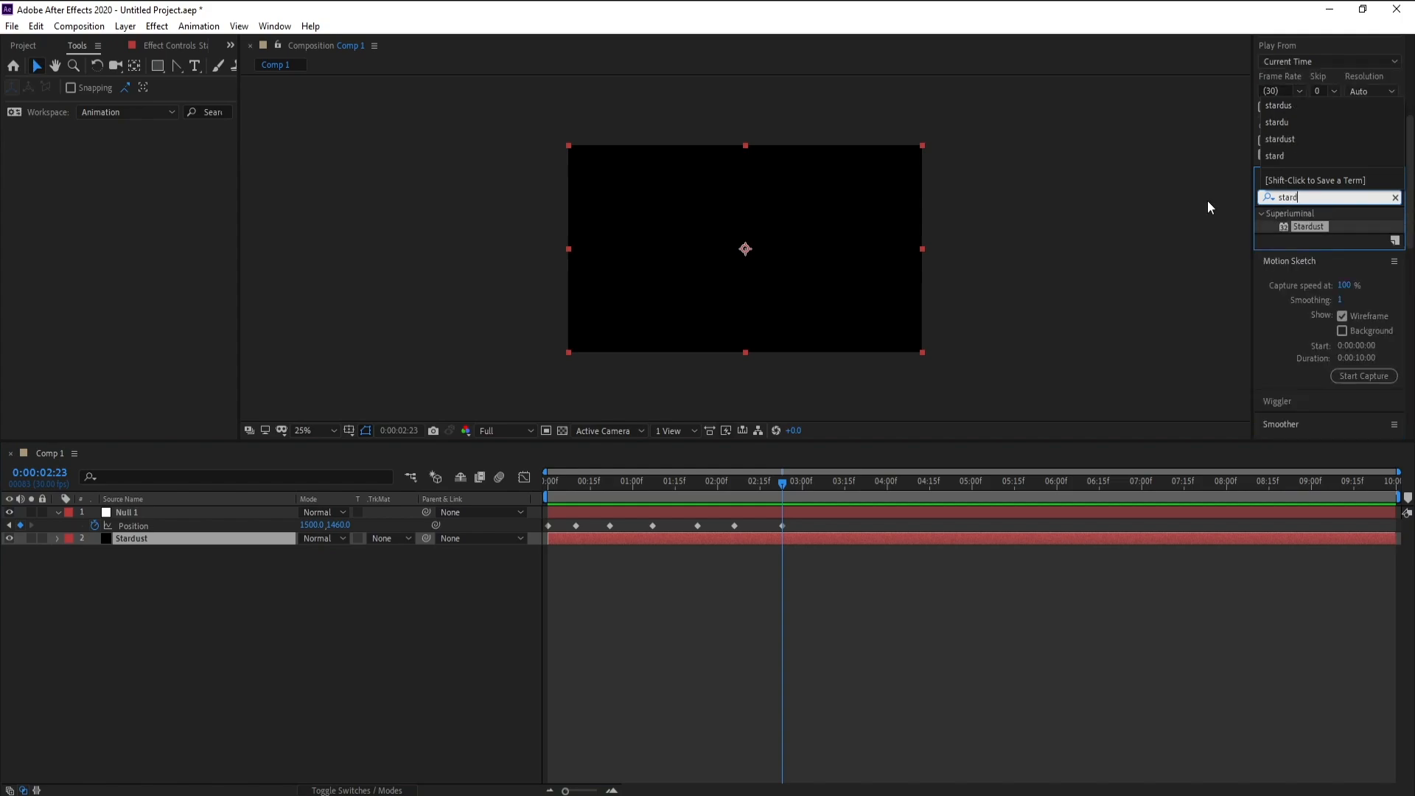
left_click_drag(1321, 229, 750, 544)
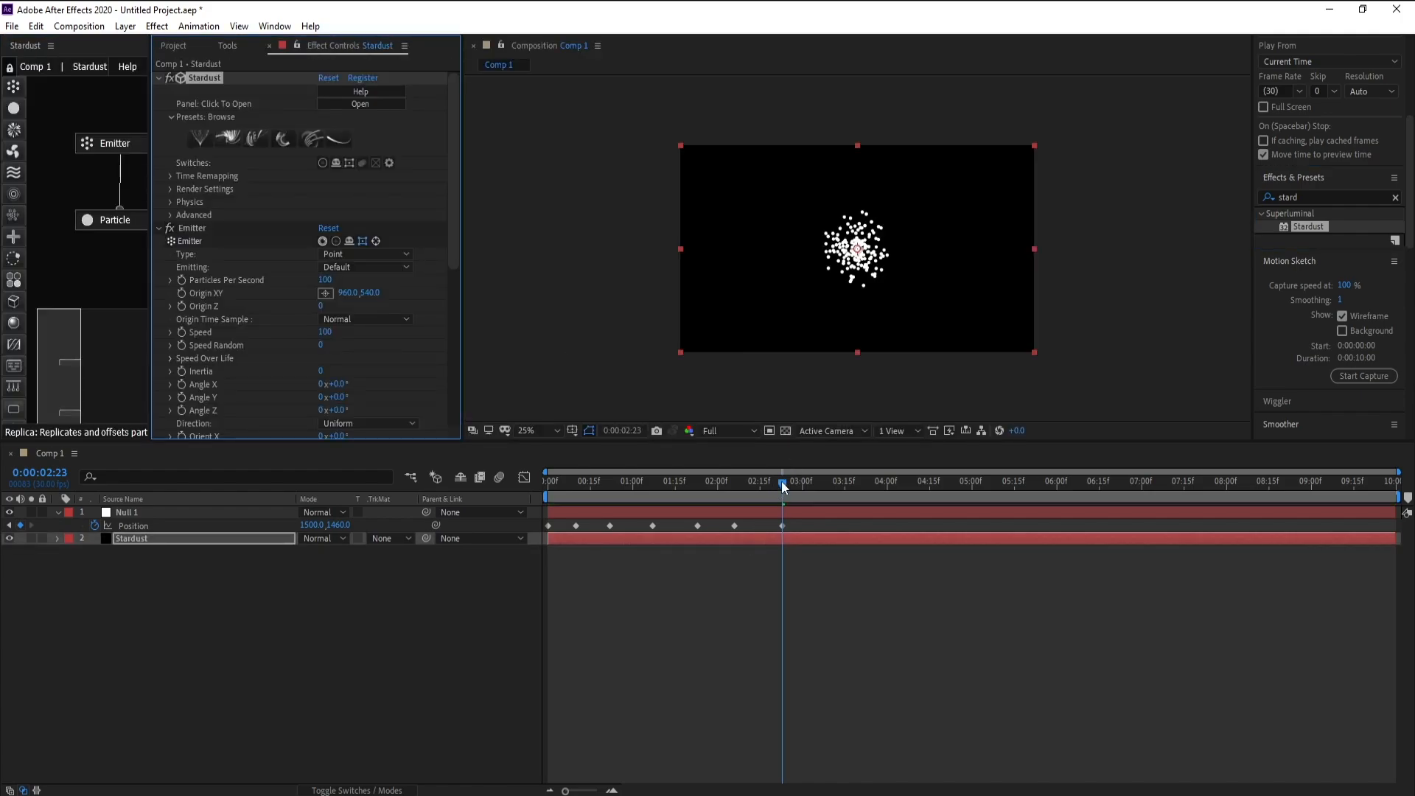
Link the Stardust emitter's Origin XY to Null 1's position with an expression and preview the motion from the first frame.
left_click_drag(780, 483, 521, 492)
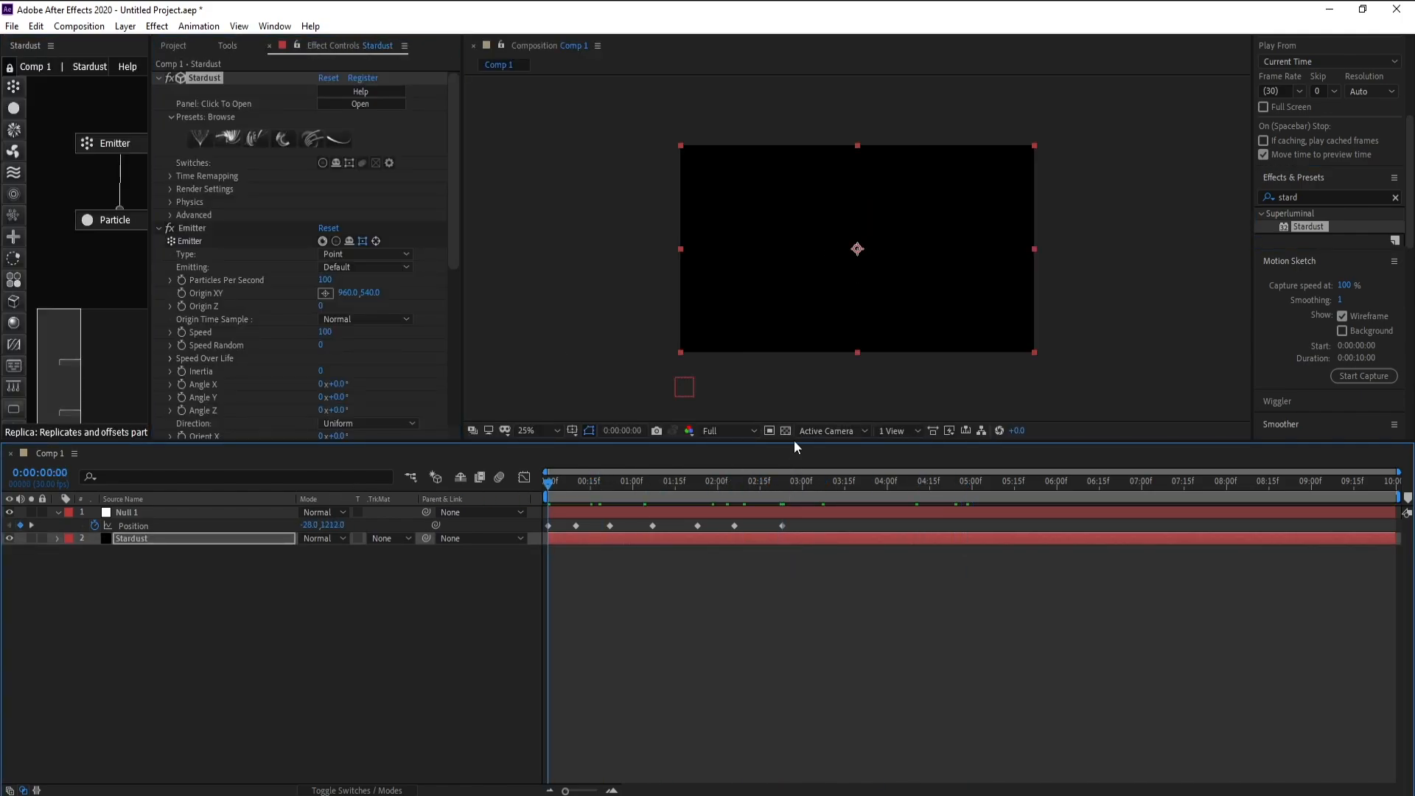
left_click(178, 542)
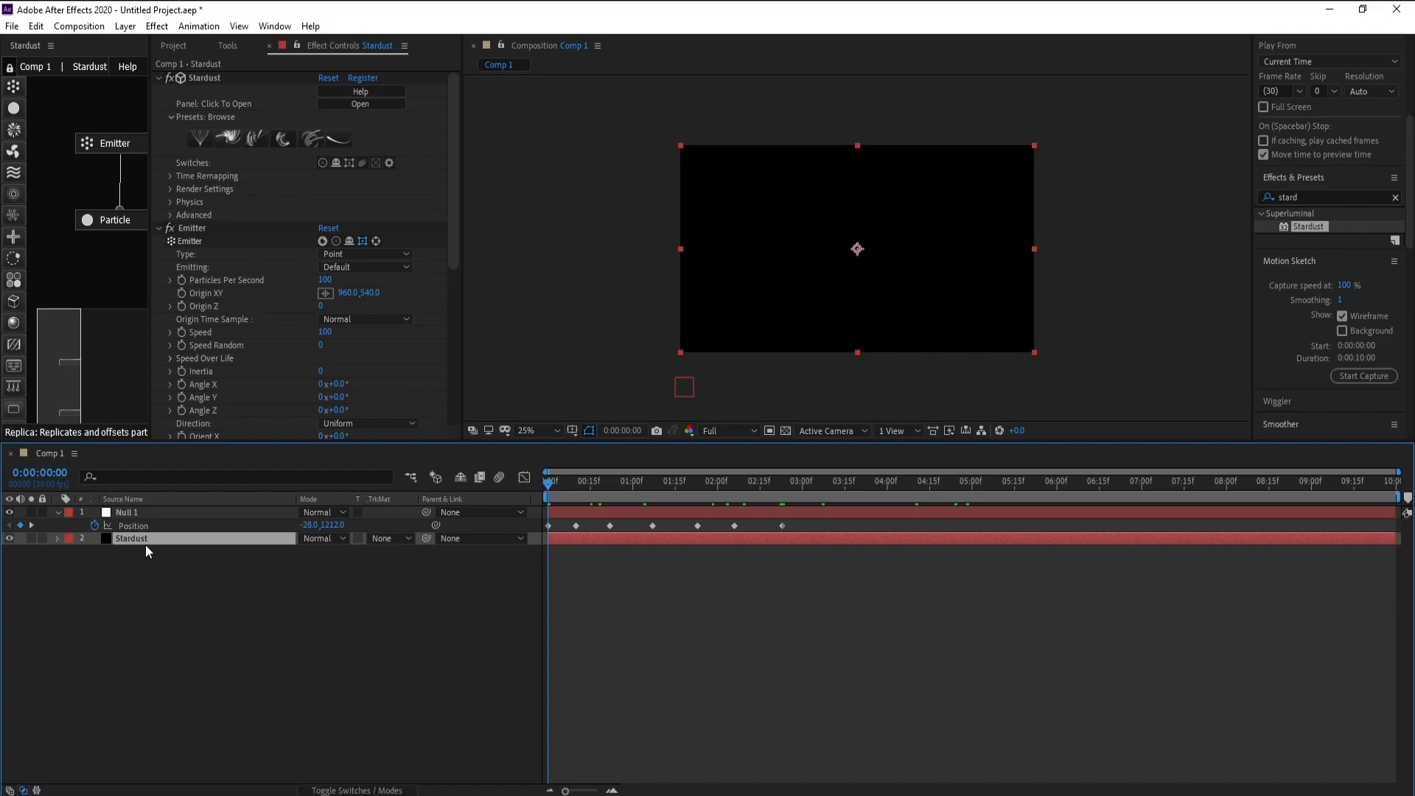
left_click(56, 539)
left_click(65, 553)
left_click(82, 579)
scroll(82, 582, "down", 2)
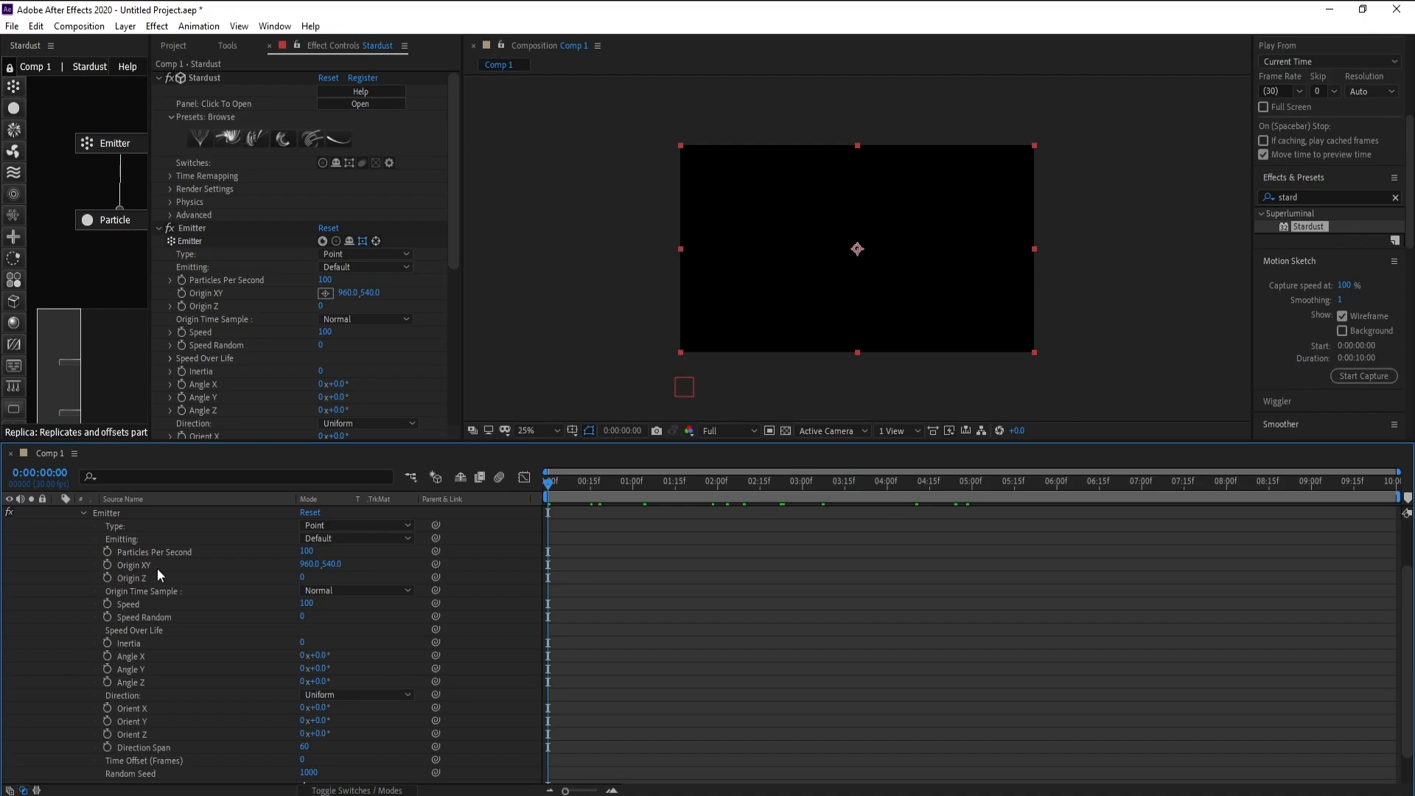
left_click(109, 564, "alt")
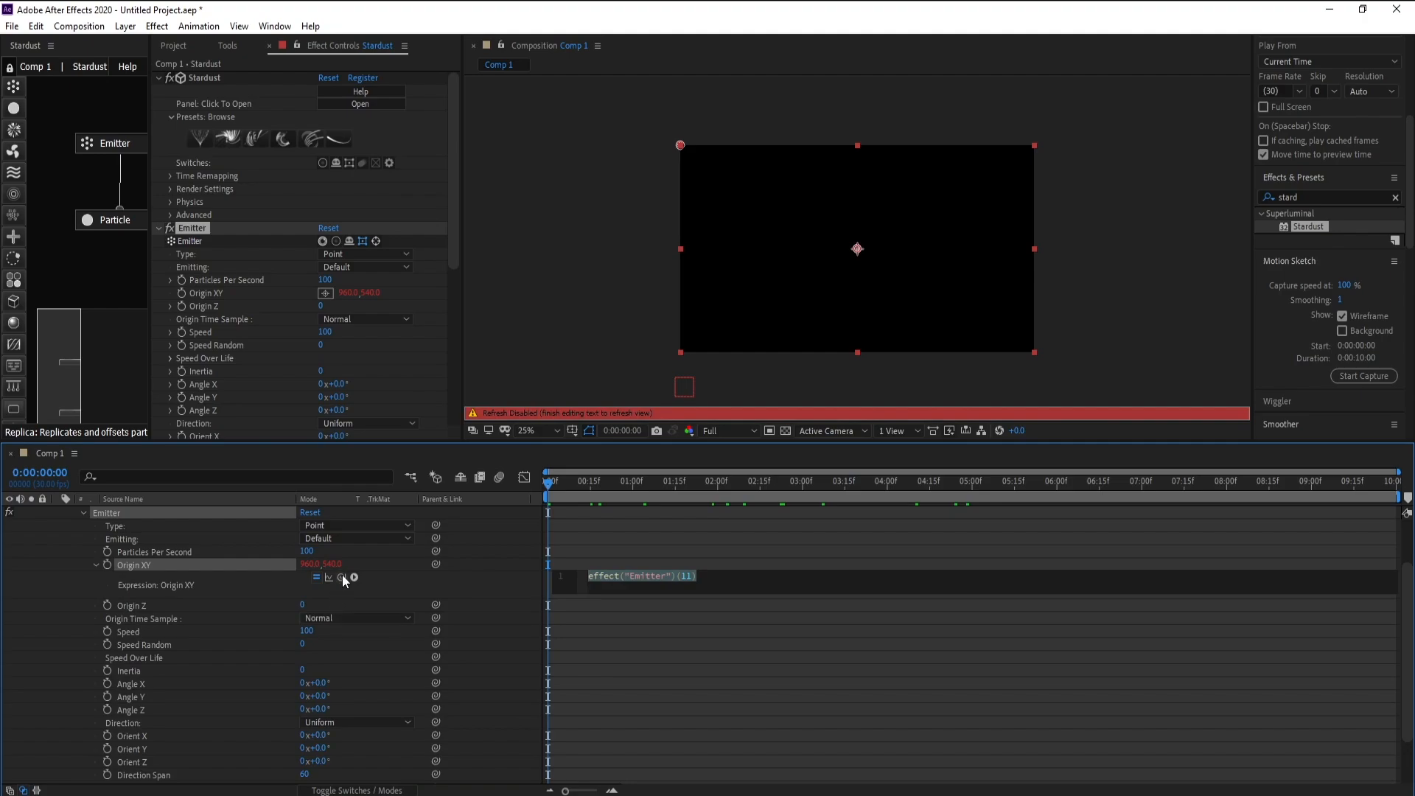
left_click_drag(340, 577, 140, 526)
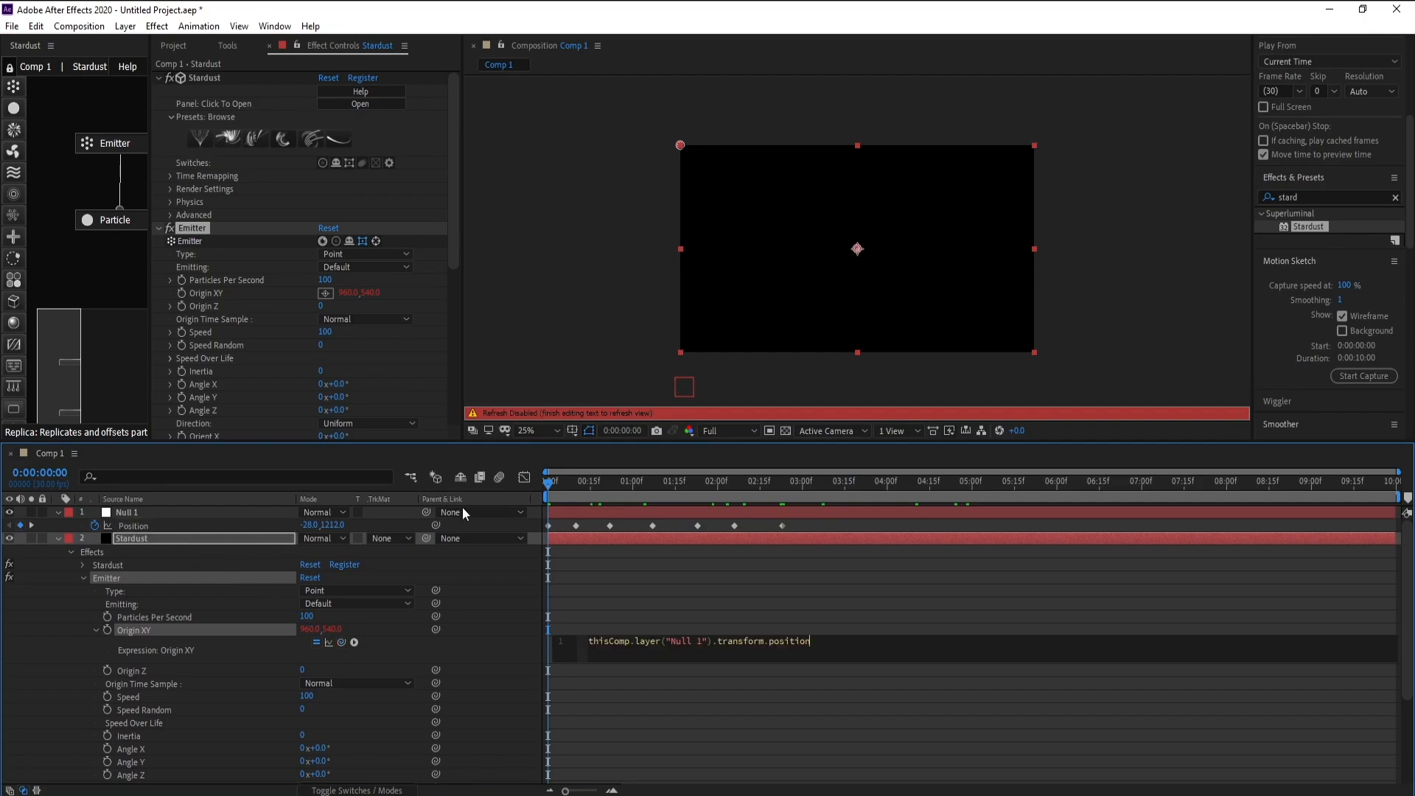
left_click(454, 276)
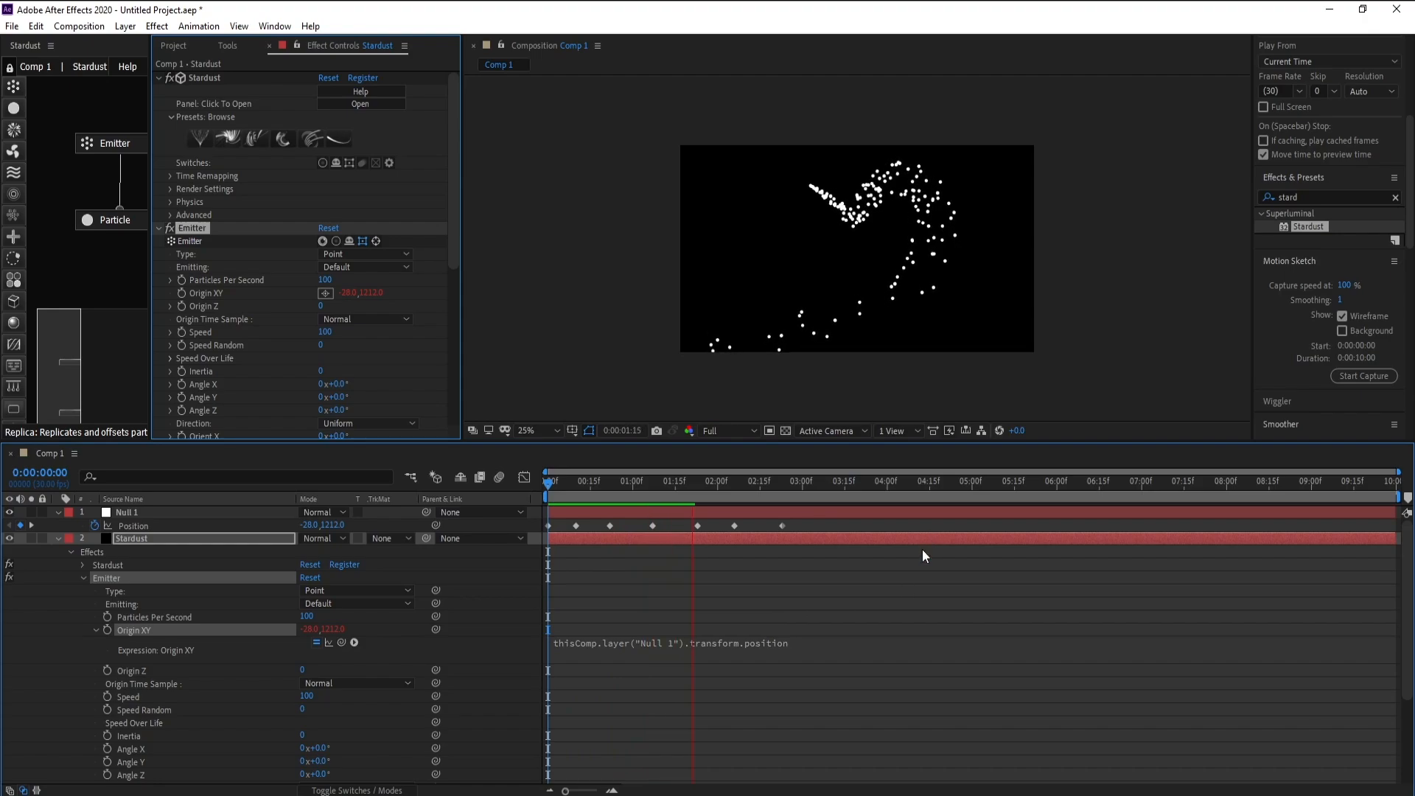
key("space")
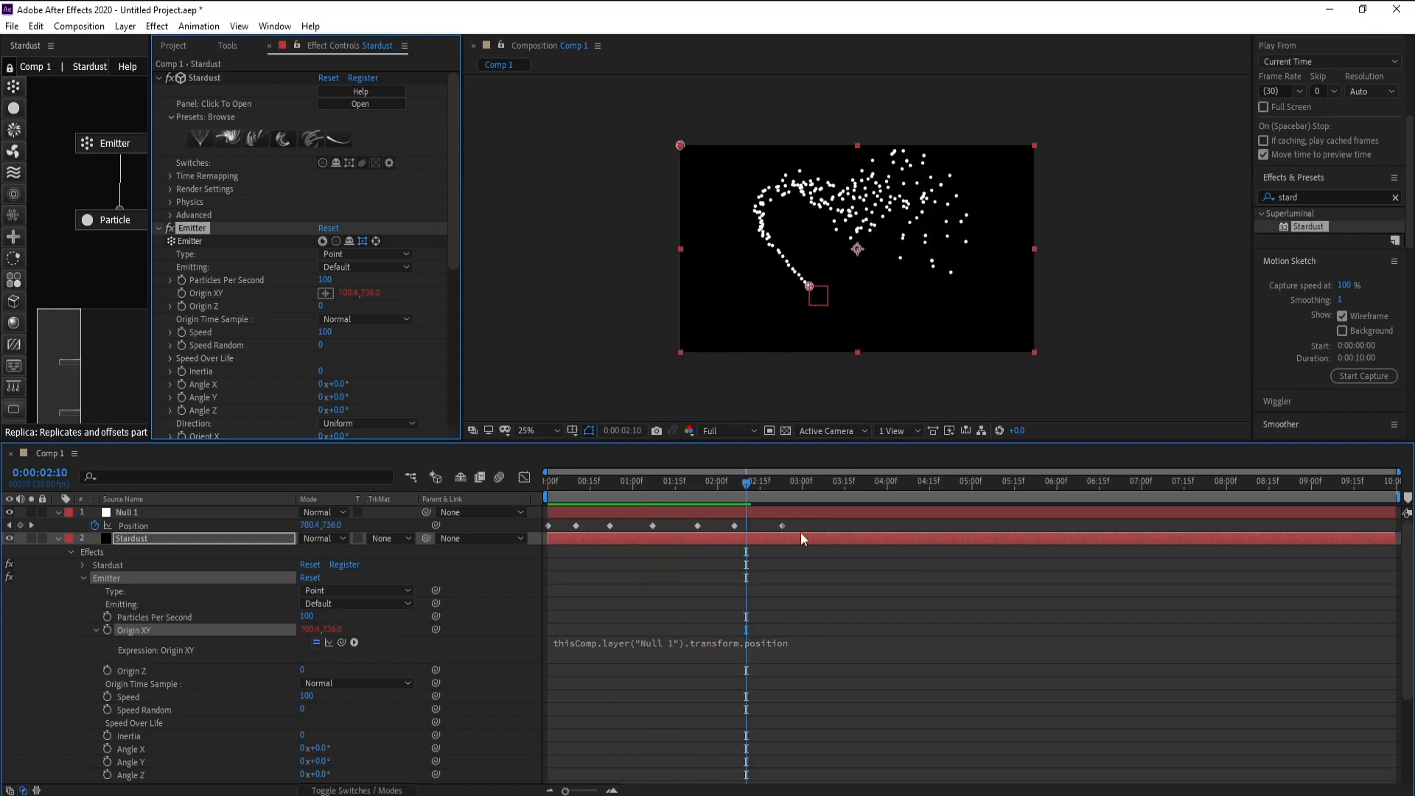
Set the emitter's Particles Per Second to 10000 and its Speed to 30.
scroll(922, 364, "up", 1)
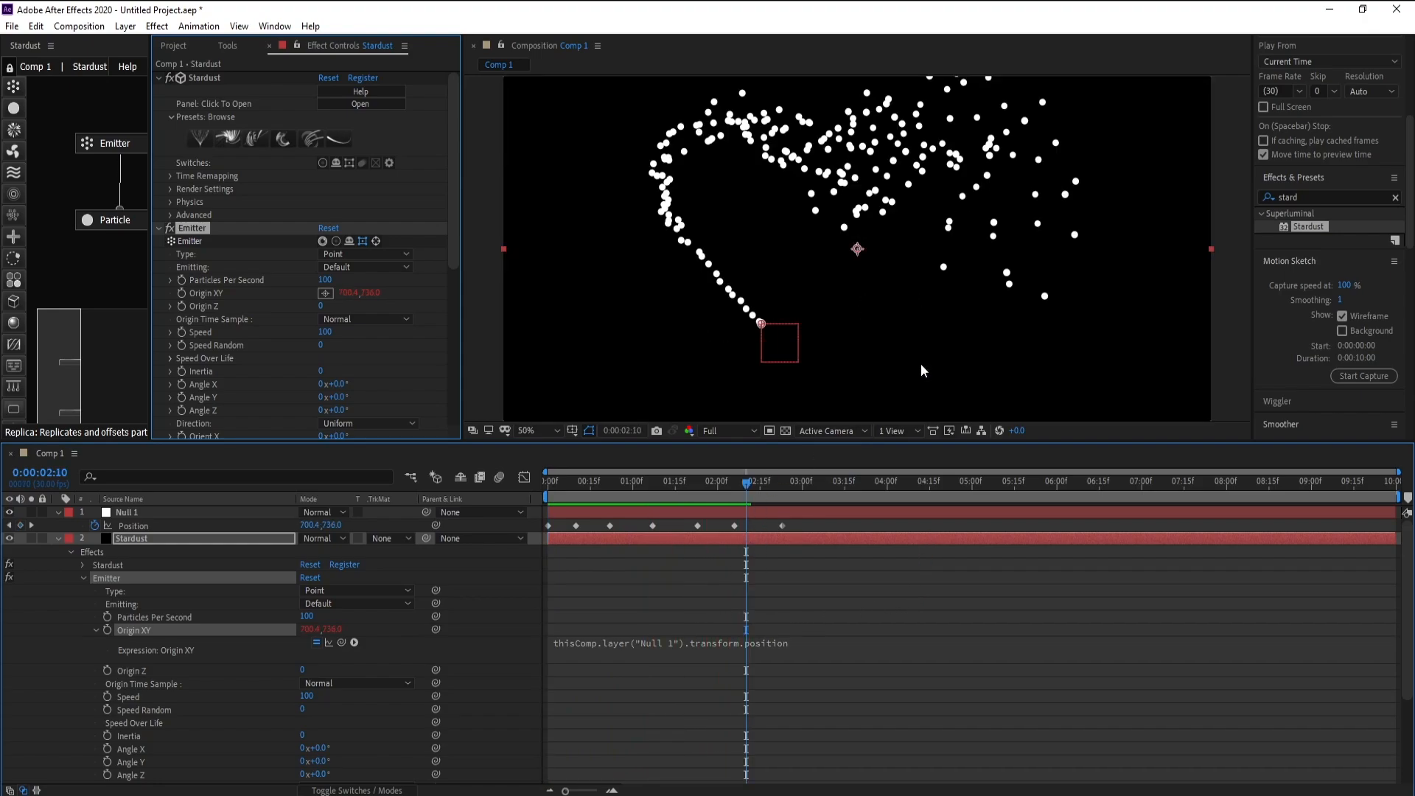
left_click(118, 144)
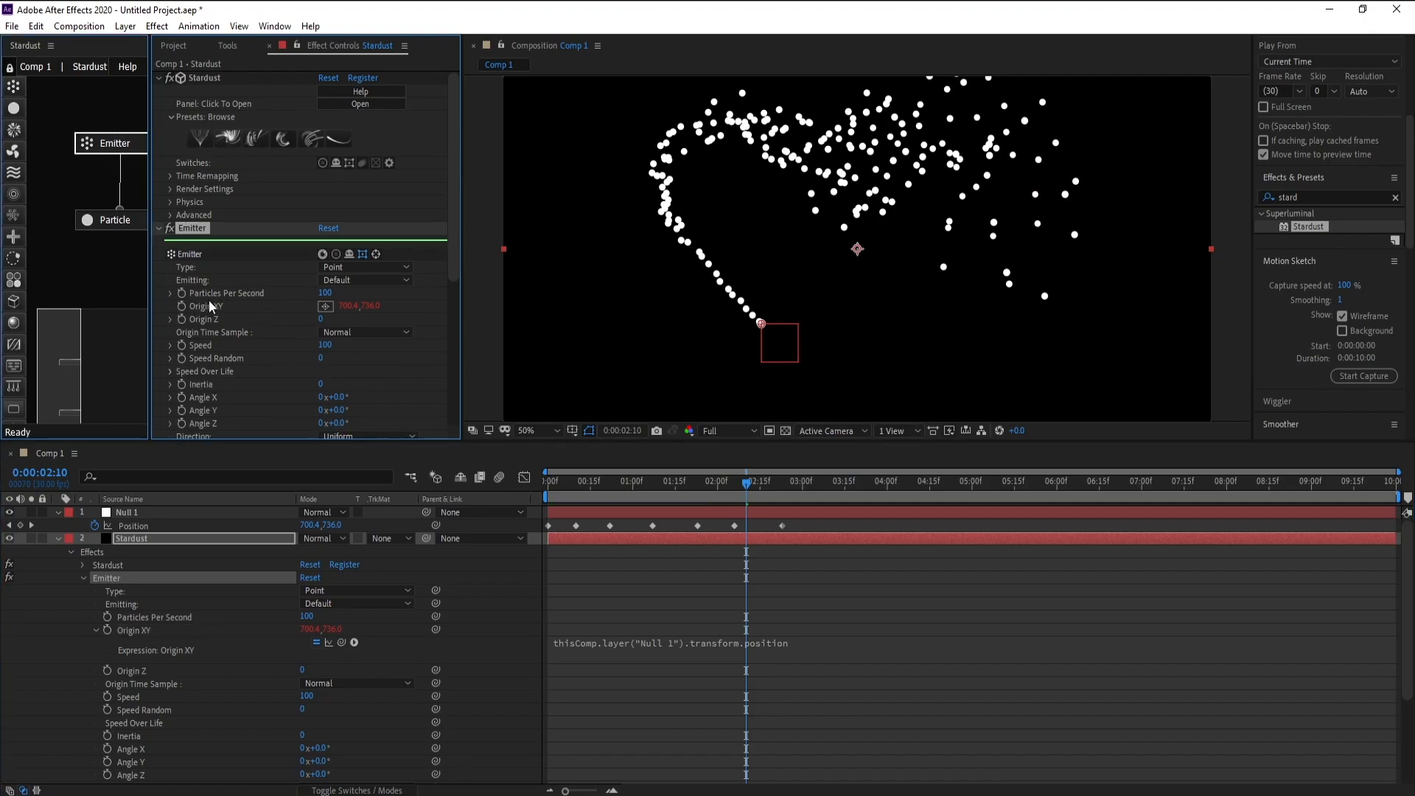
left_click(323, 293)
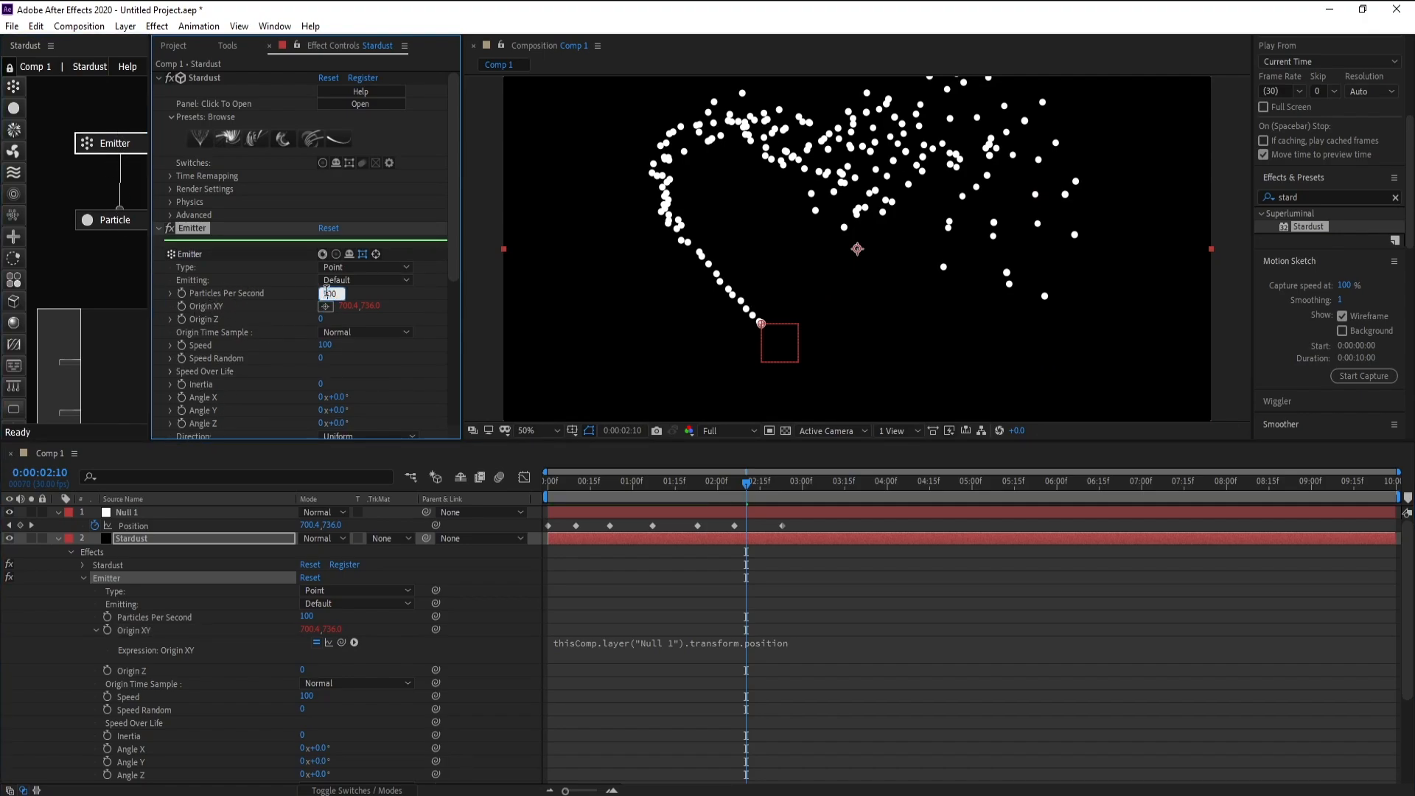
type("10000")
key("Return")
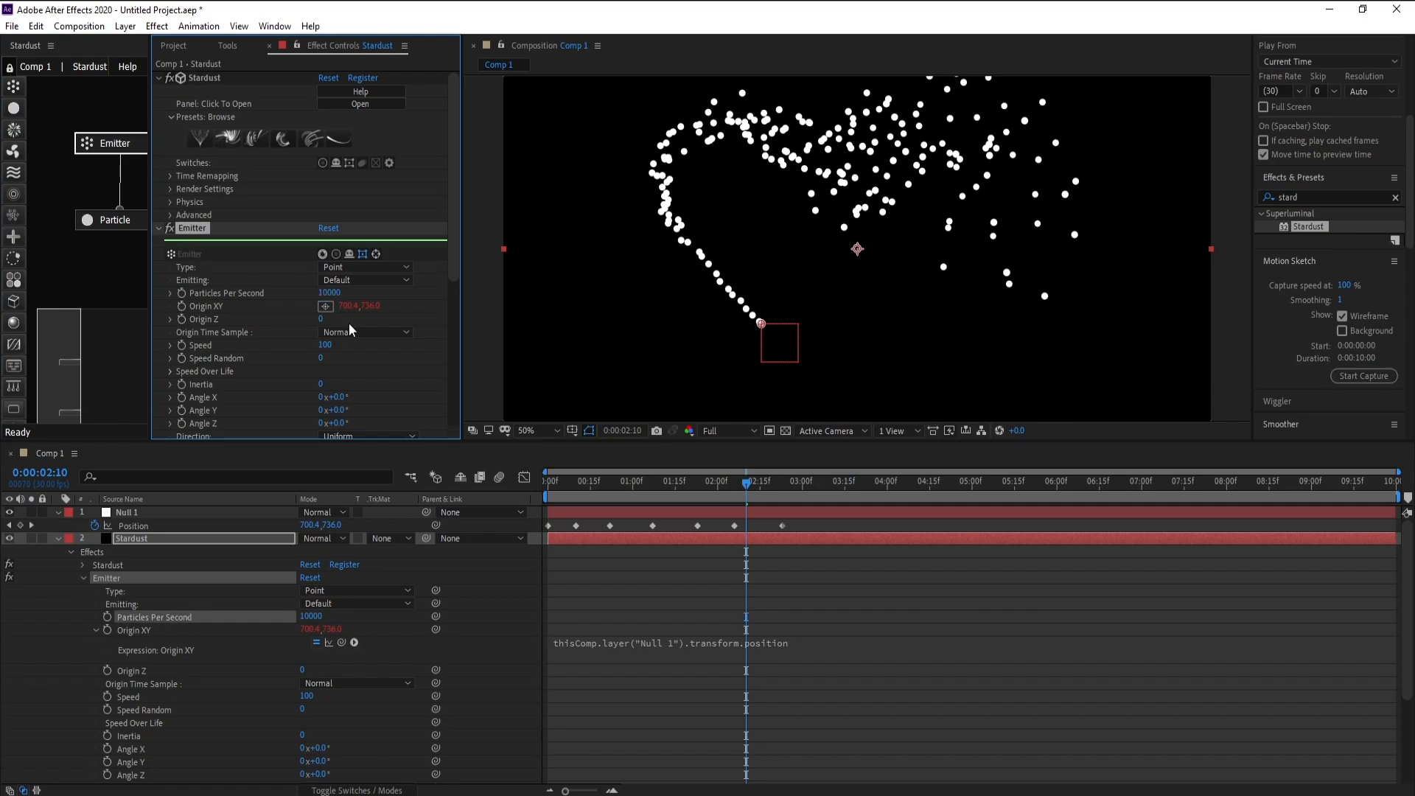
left_click(327, 346)
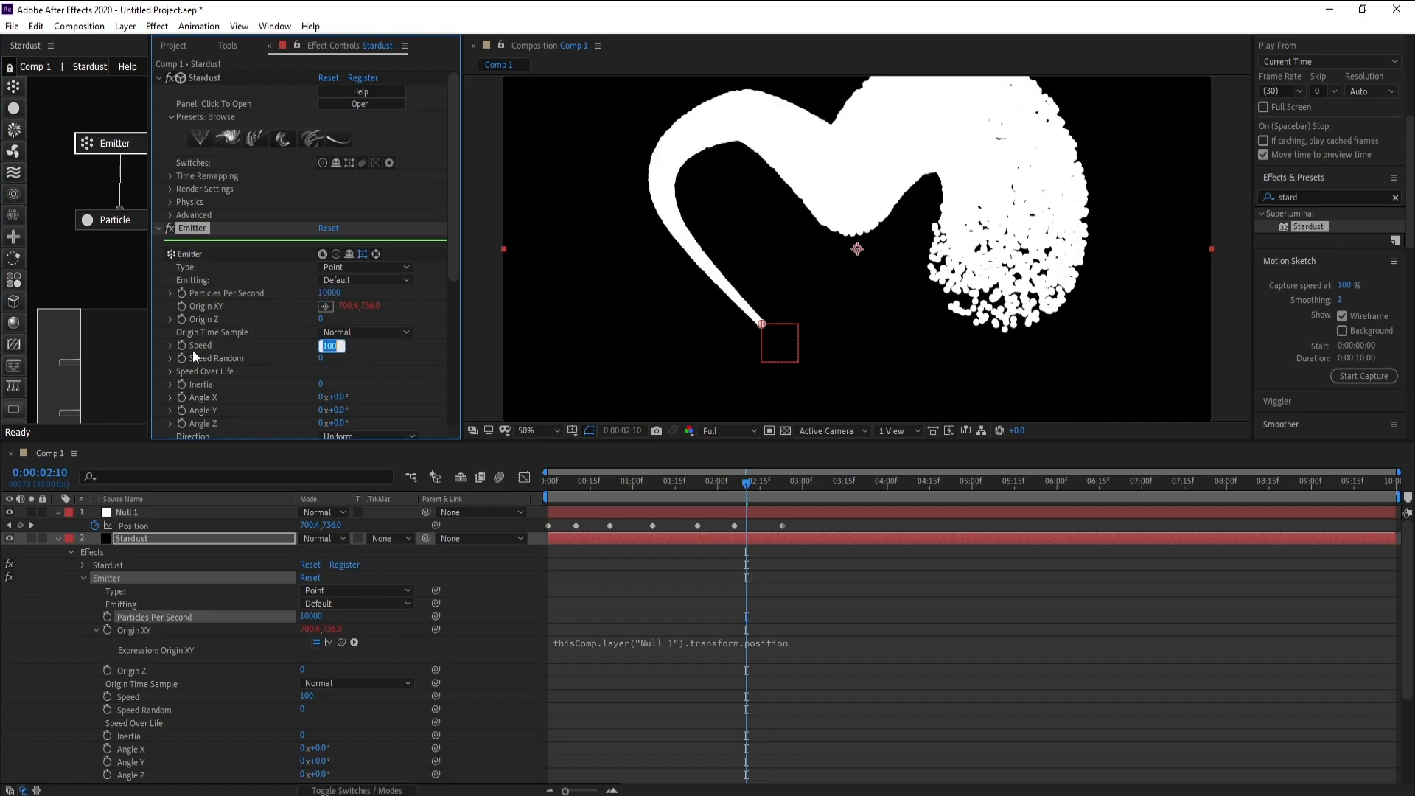
type("30")
key("Return")
Set the Stardust particle's life to 6 seconds.
left_click(114, 220)
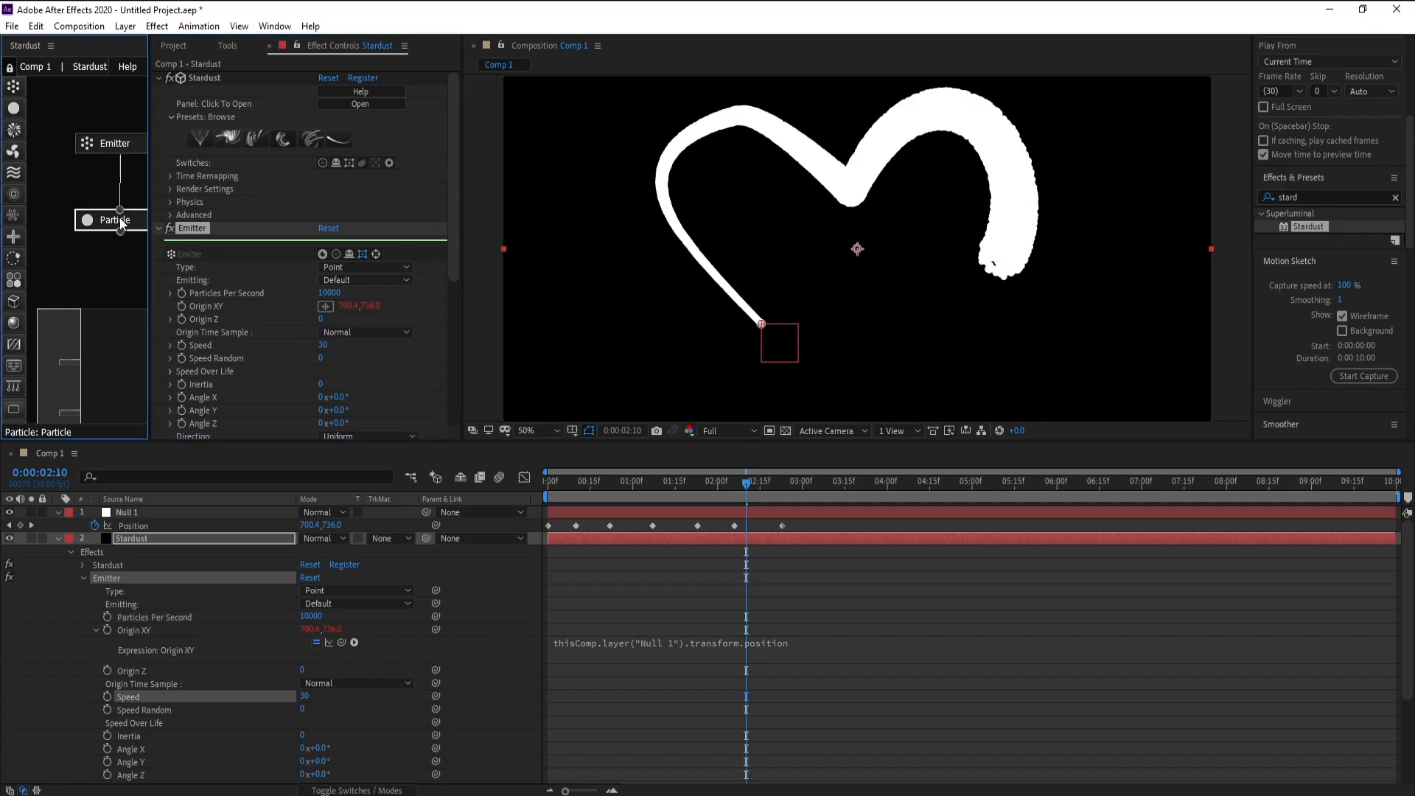
scroll(339, 347, "down", 6)
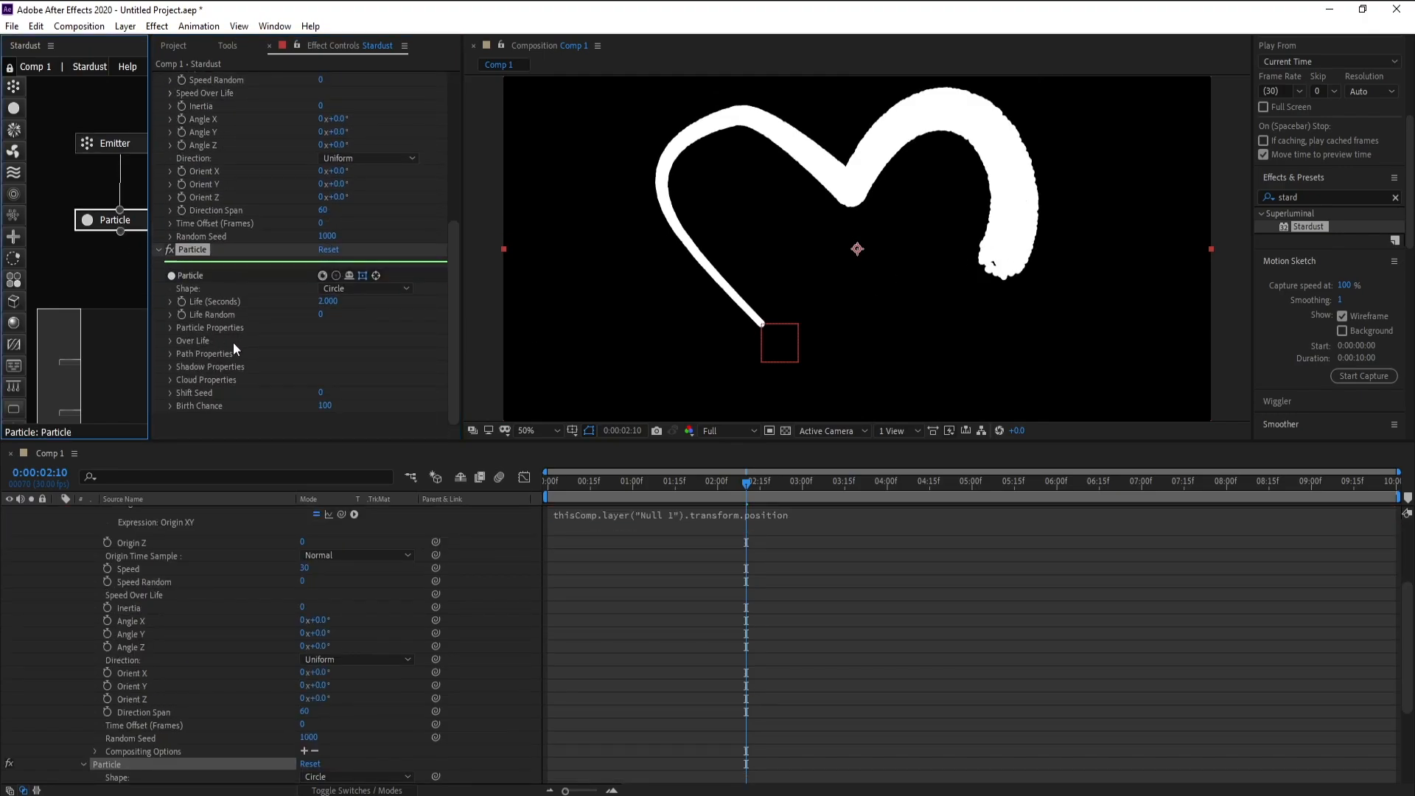
left_click(329, 303)
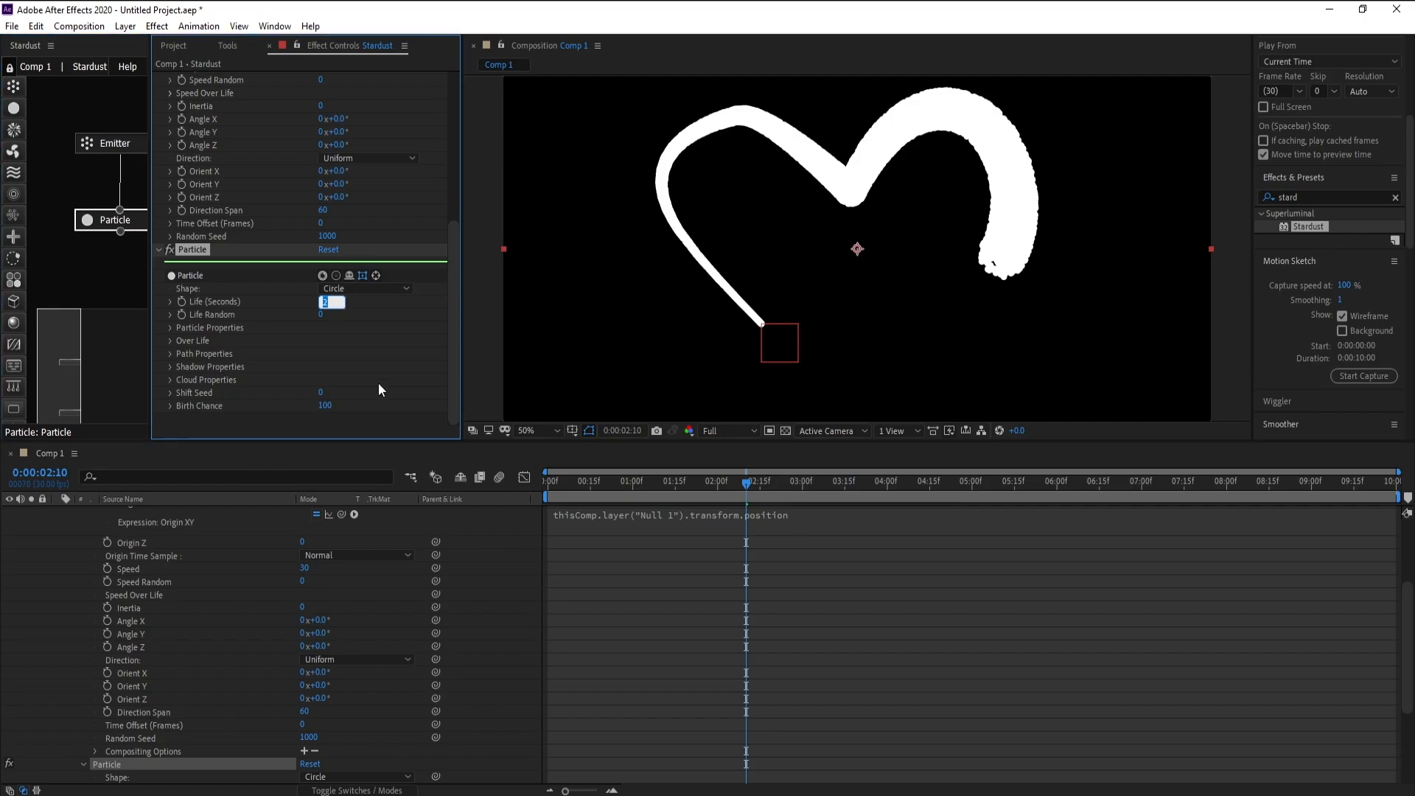
type("6")
key("Return")
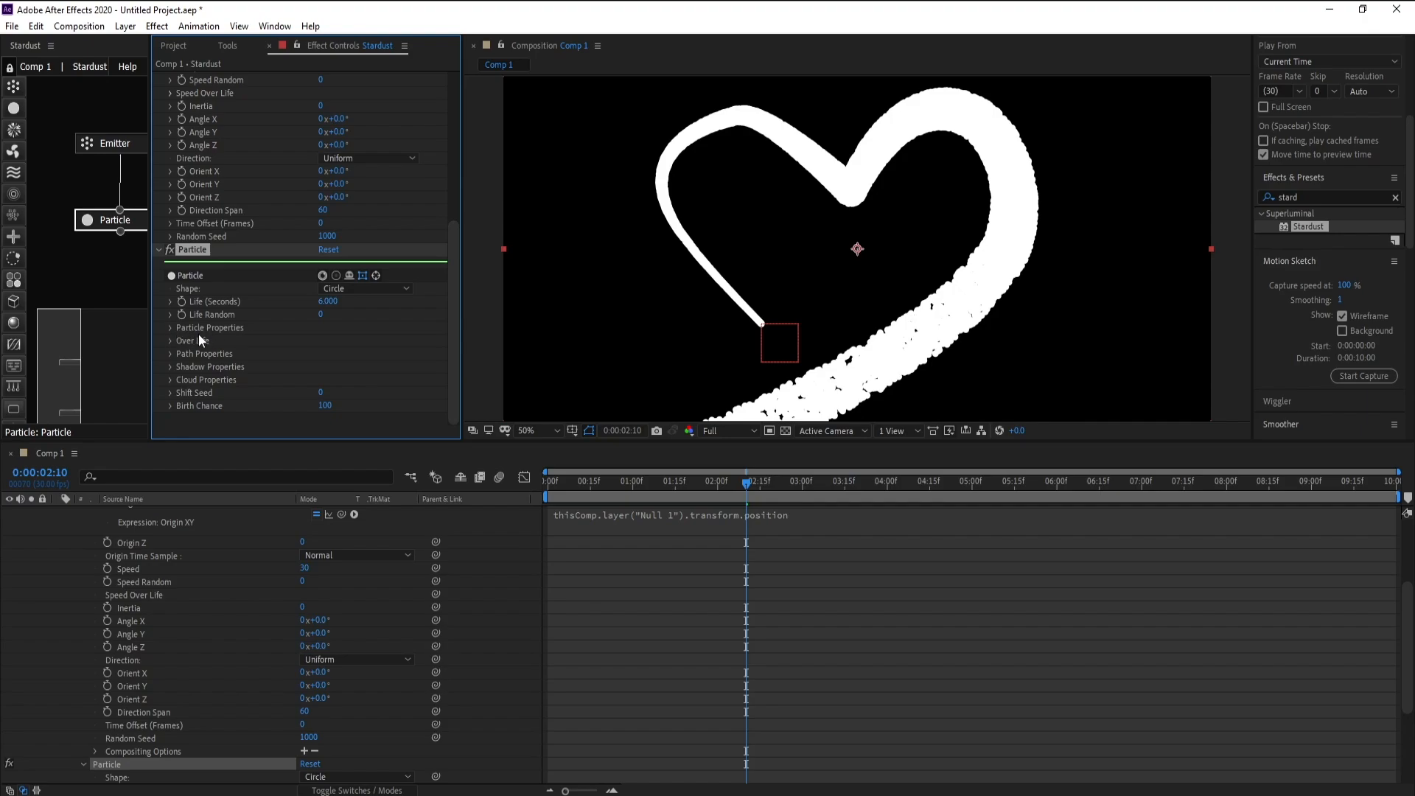
Set the particle size to 2 pixels and preview the trail from 0:00:00:07.
left_click(169, 328)
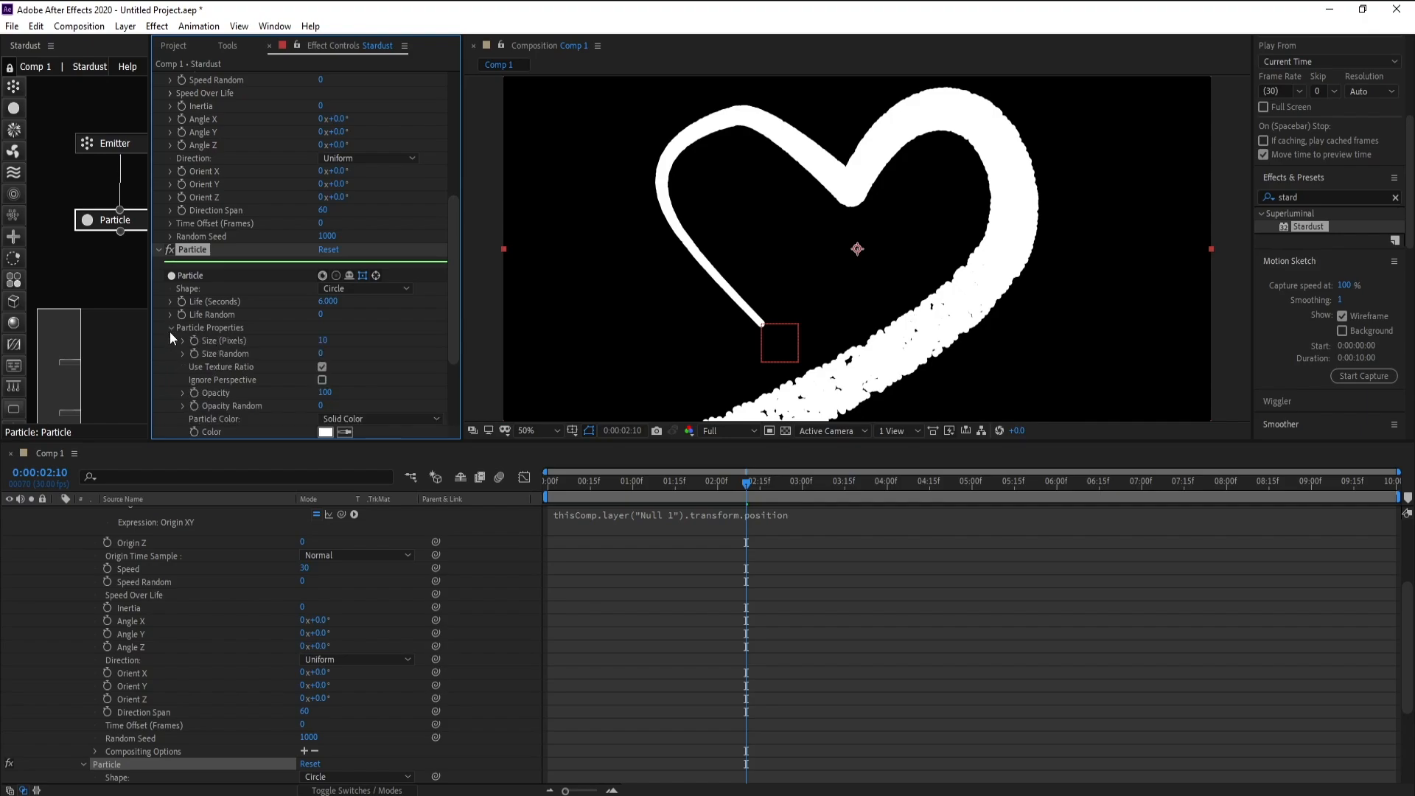
scroll(238, 272, "down", 2)
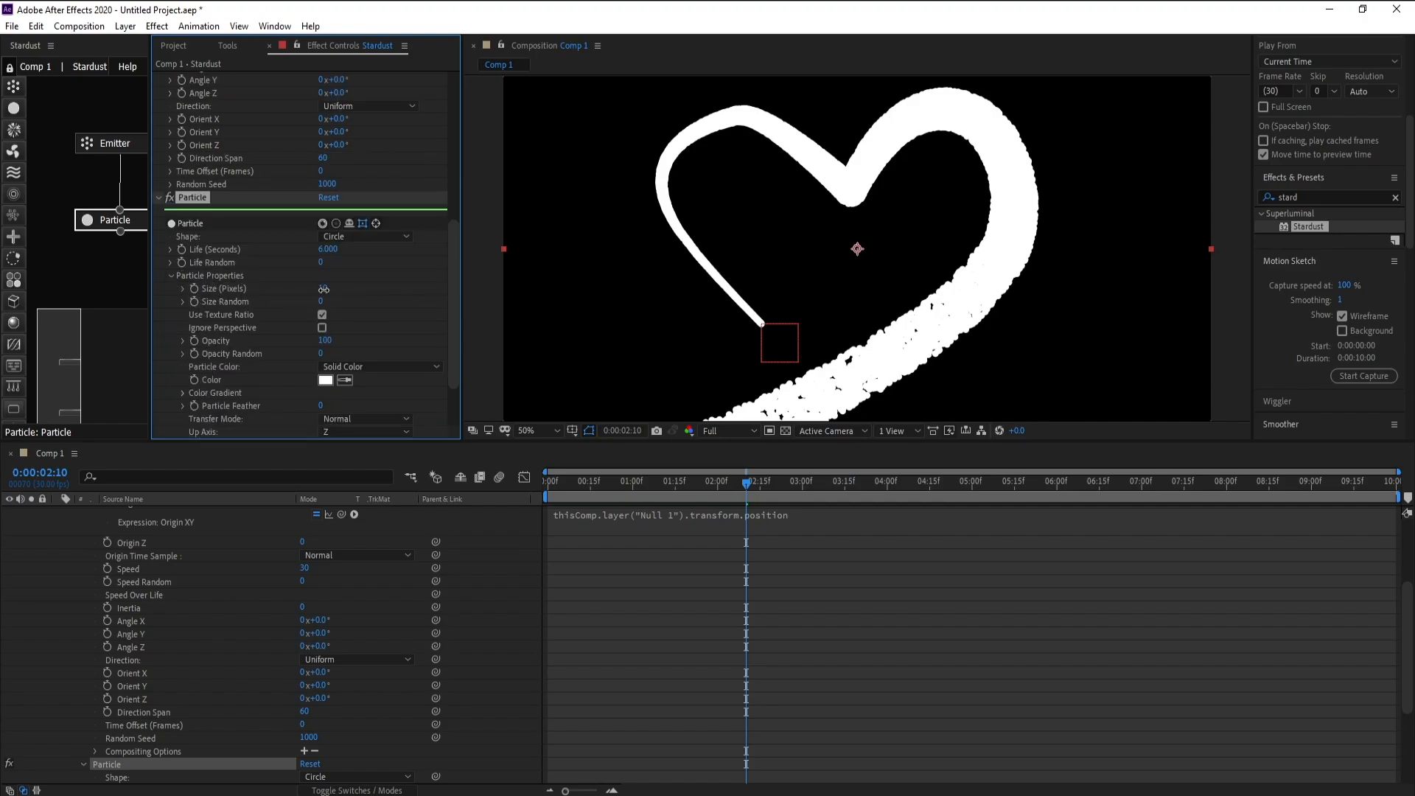
left_click(323, 289)
type("2")
key("Return")
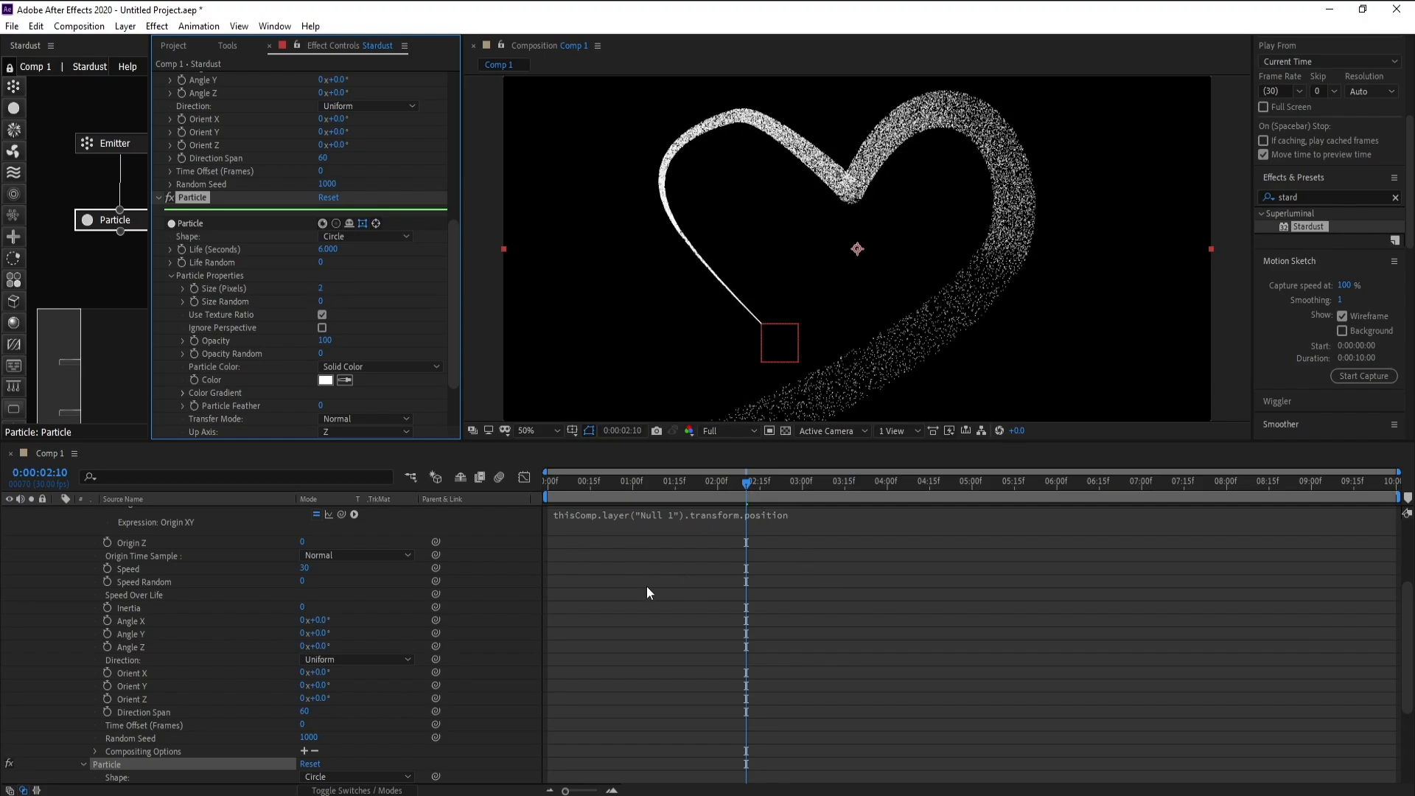
left_click_drag(744, 488, 567, 519)
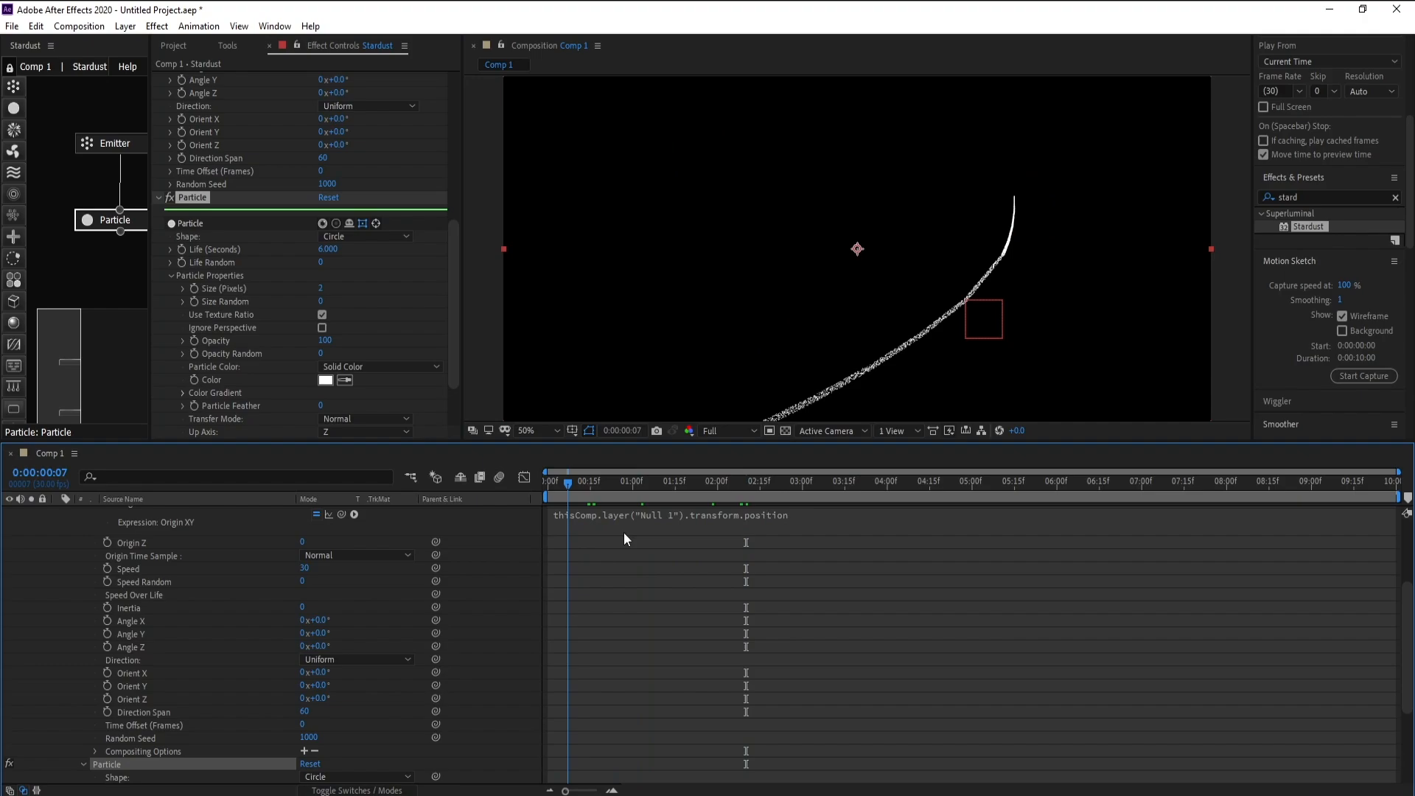
key("space")
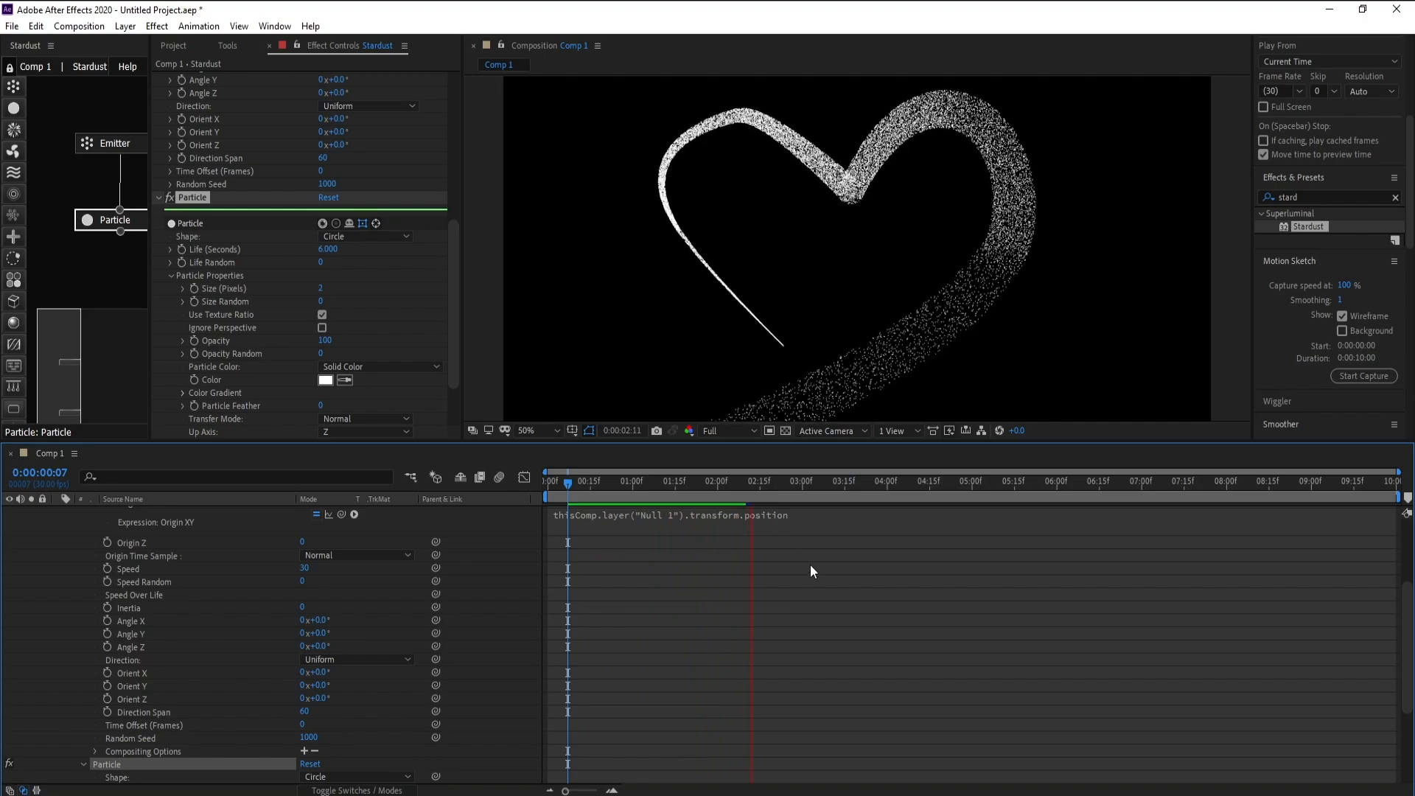
key("space")
Adjust the curve of the null's motion path atop the left lobe and replay the animation from 0:00:01:19.
scroll(681, 607, "up", 4)
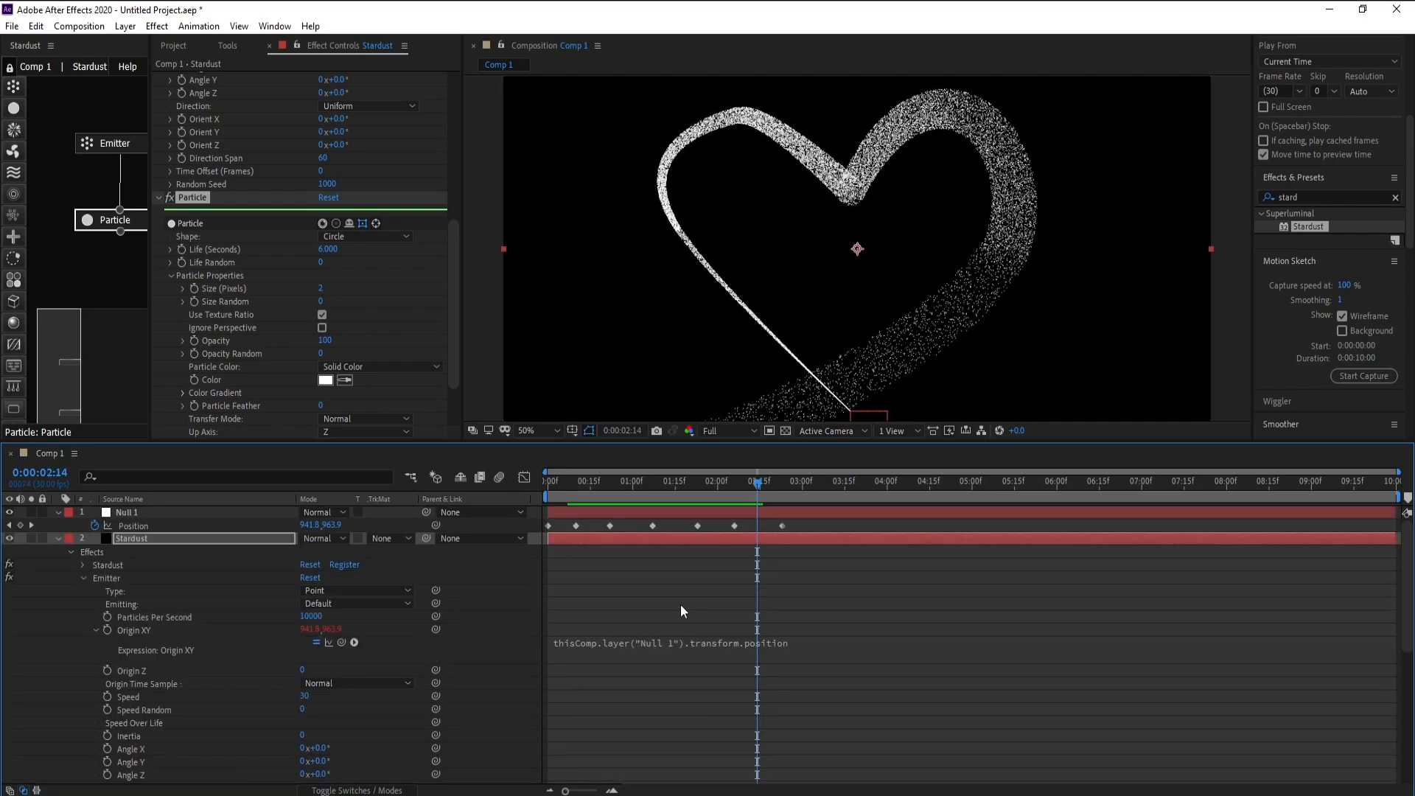
left_click(699, 525)
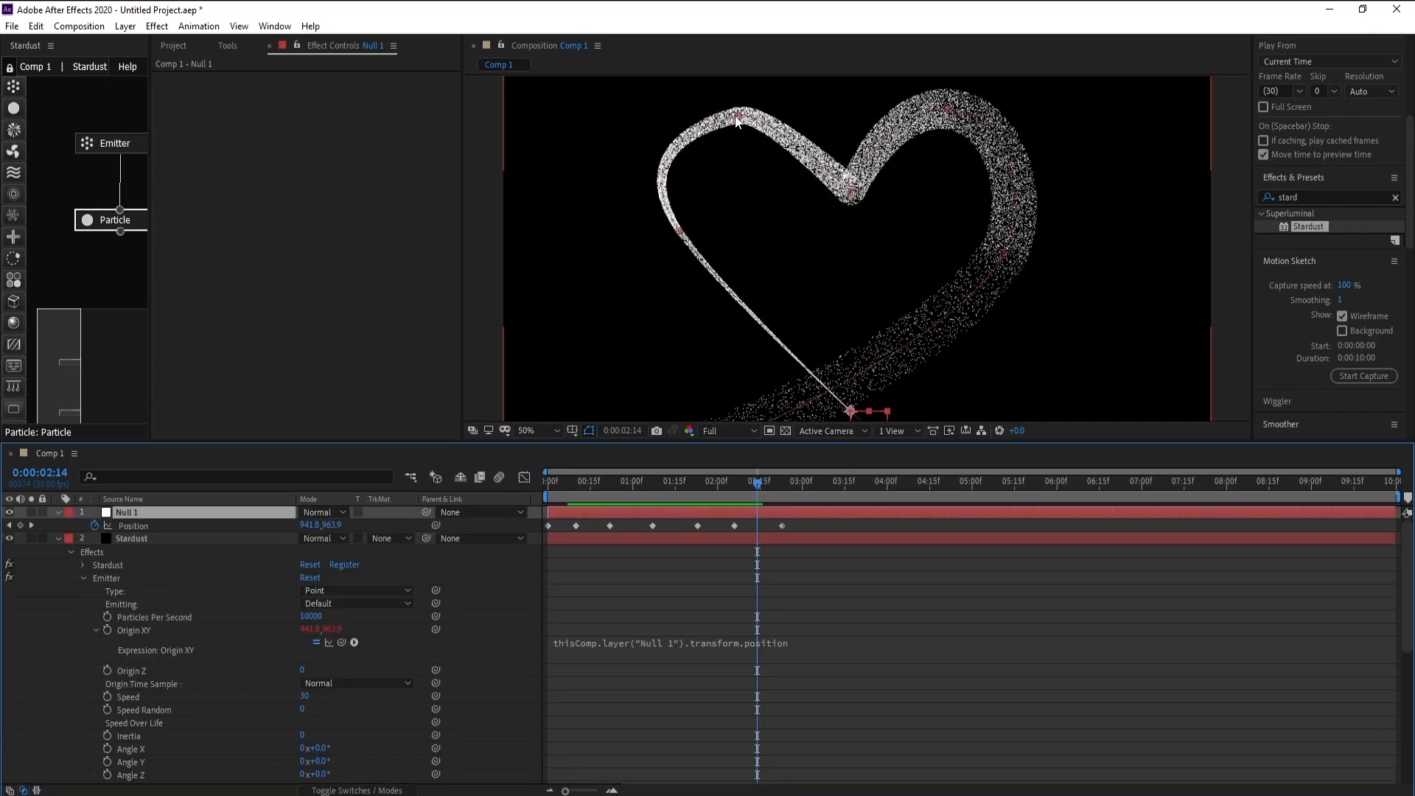
left_click_drag(767, 109, 735, 114)
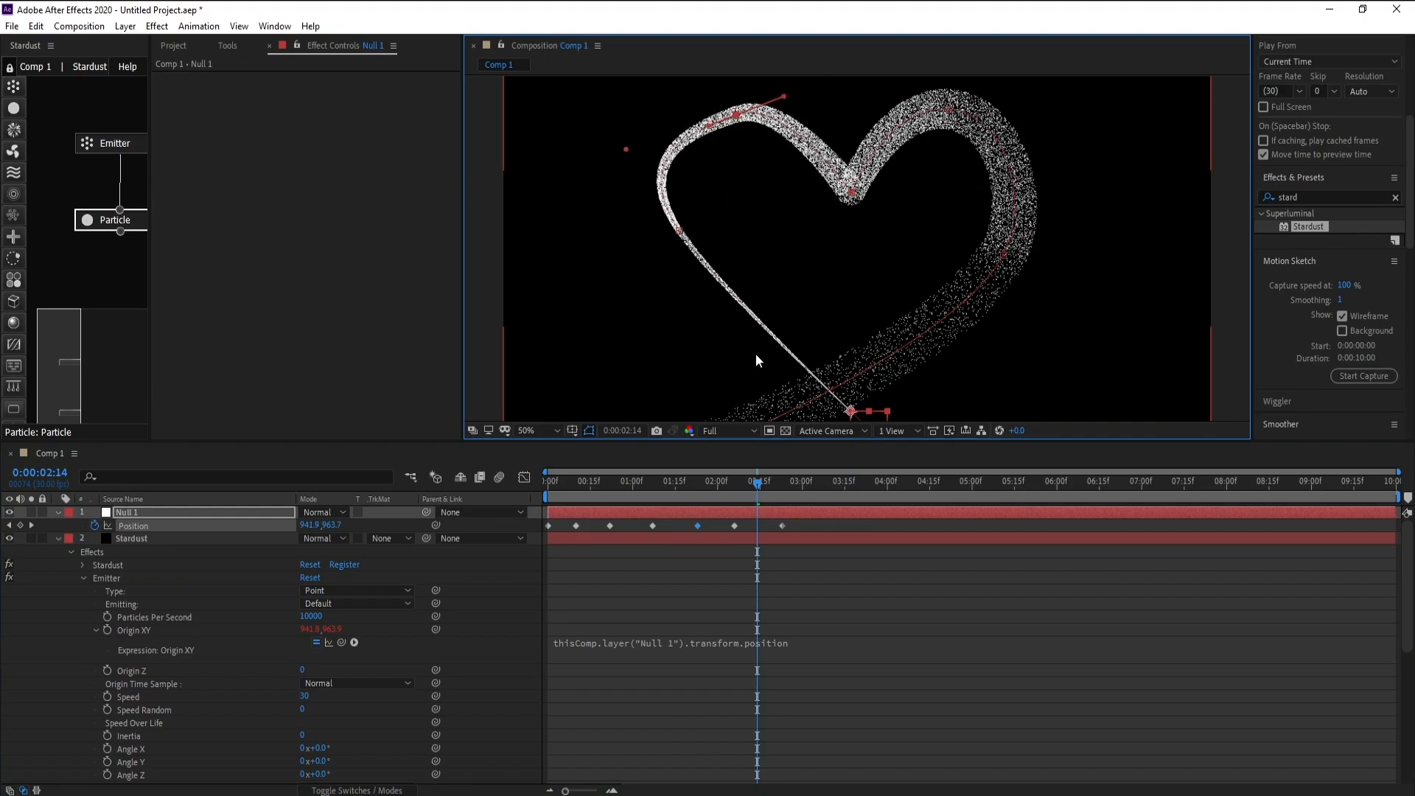
left_click(687, 486)
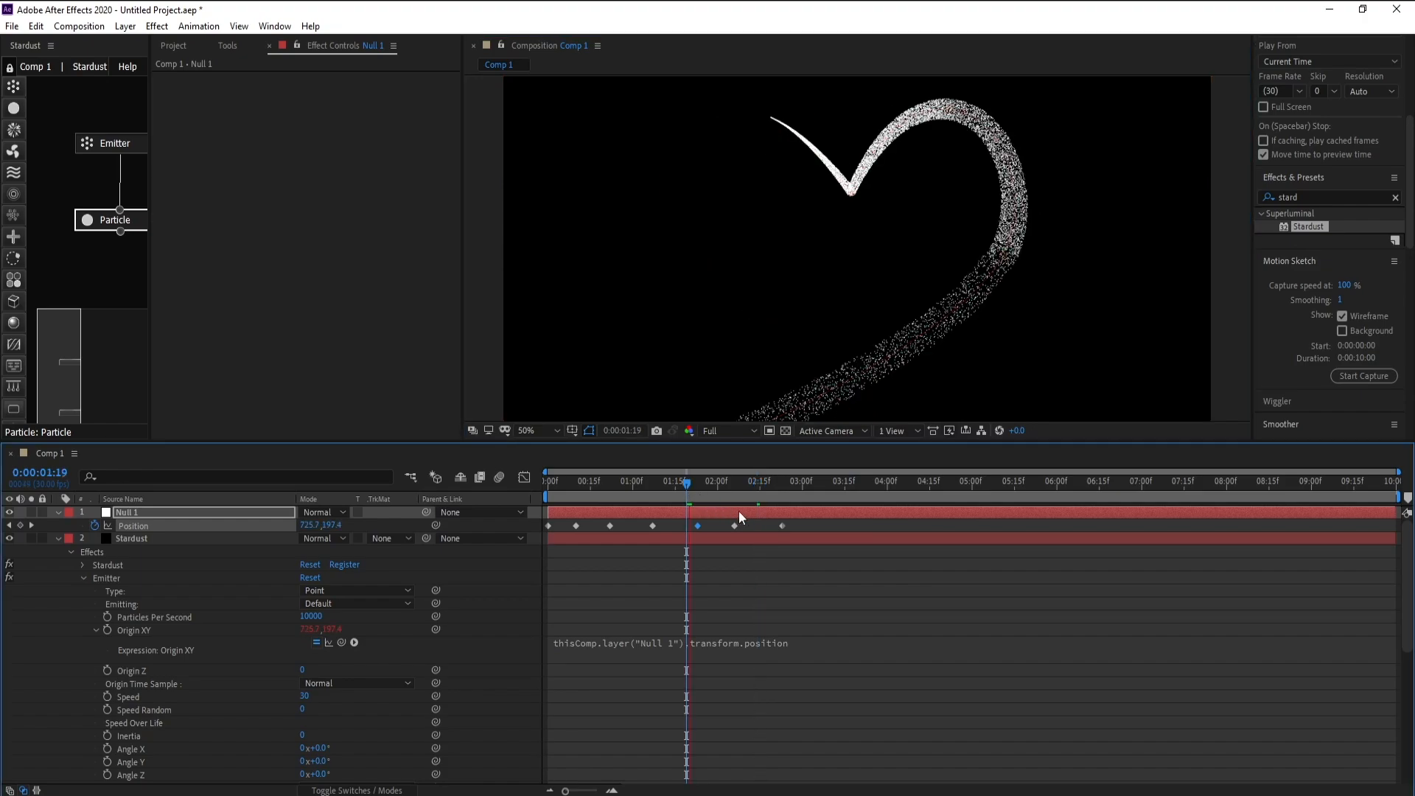
key("space")
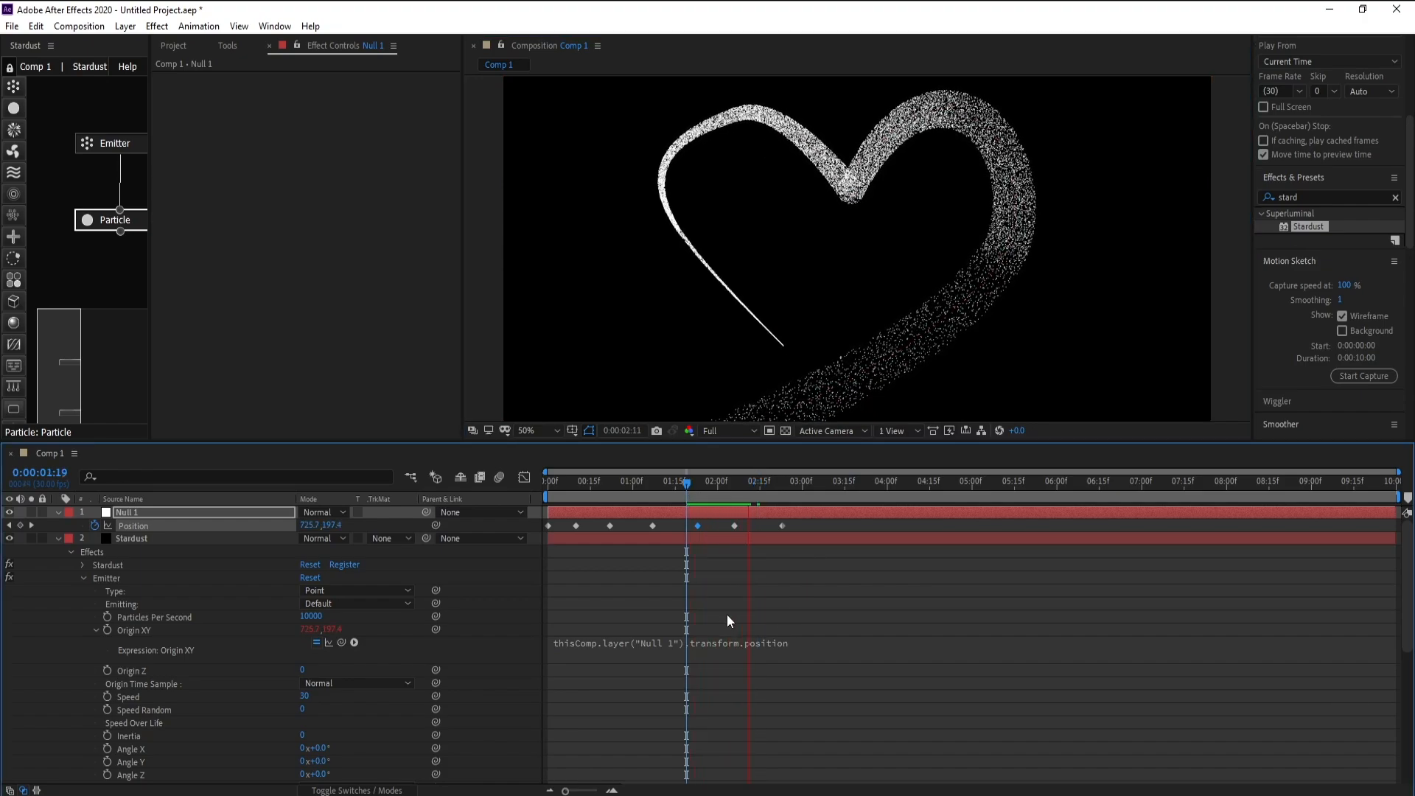
Move to 0:00:02:22 and apply the Fade In and Out Bezier preset to the Stardust particle's Size over life.
key("space")
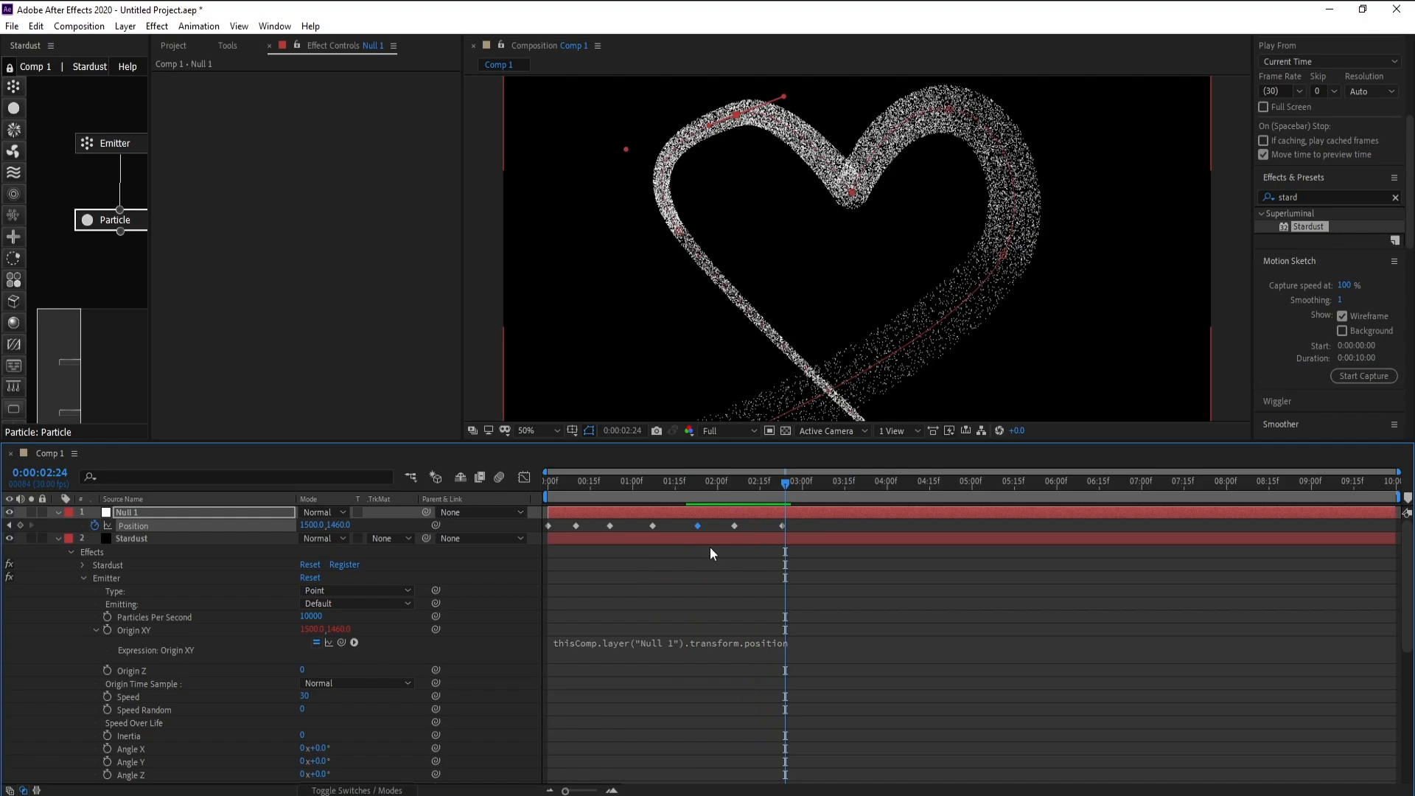
mouse_move(767, 497)
left_mouse_down()
mouse_move(745, 496)
mouse_move(780, 490)
left_mouse_up()
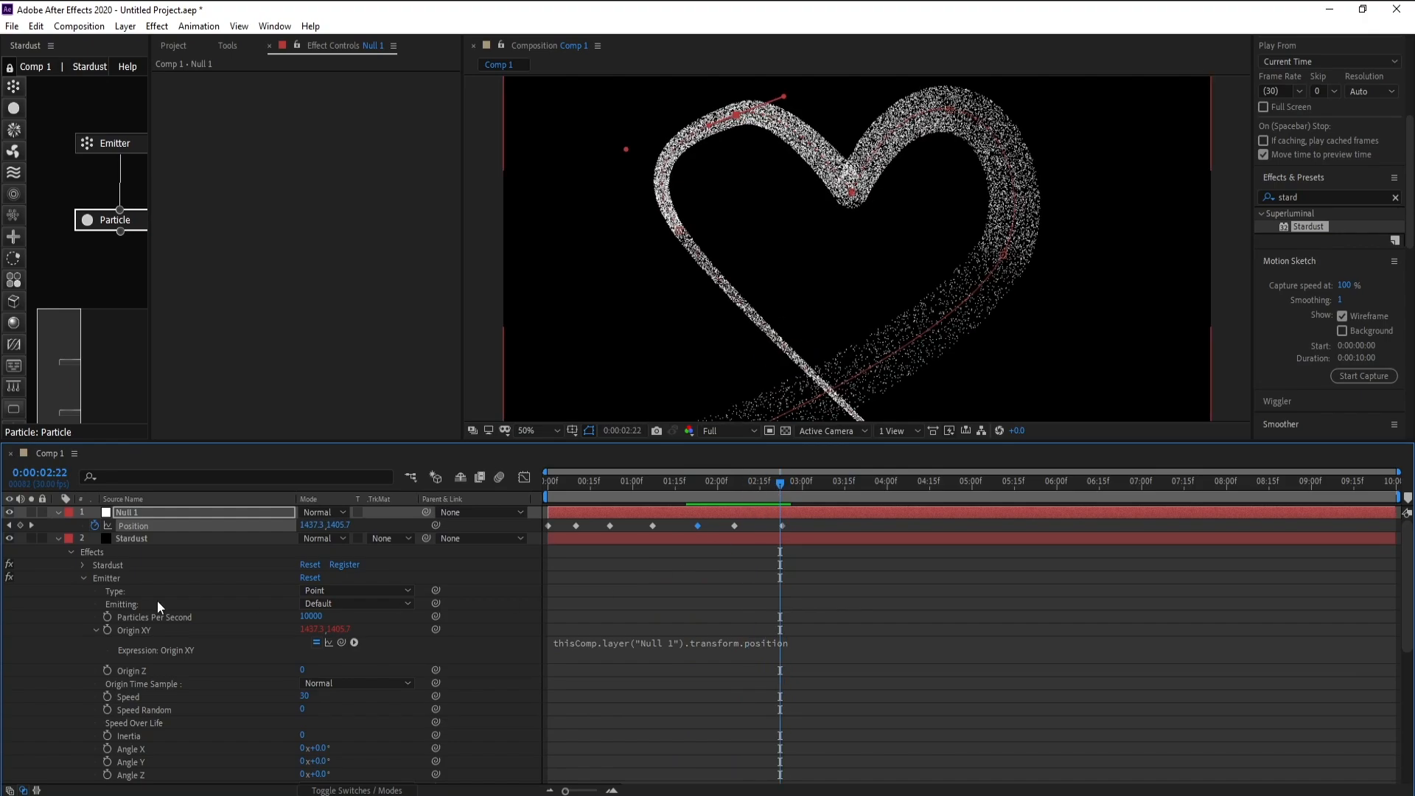
left_click(57, 538)
left_click(134, 538)
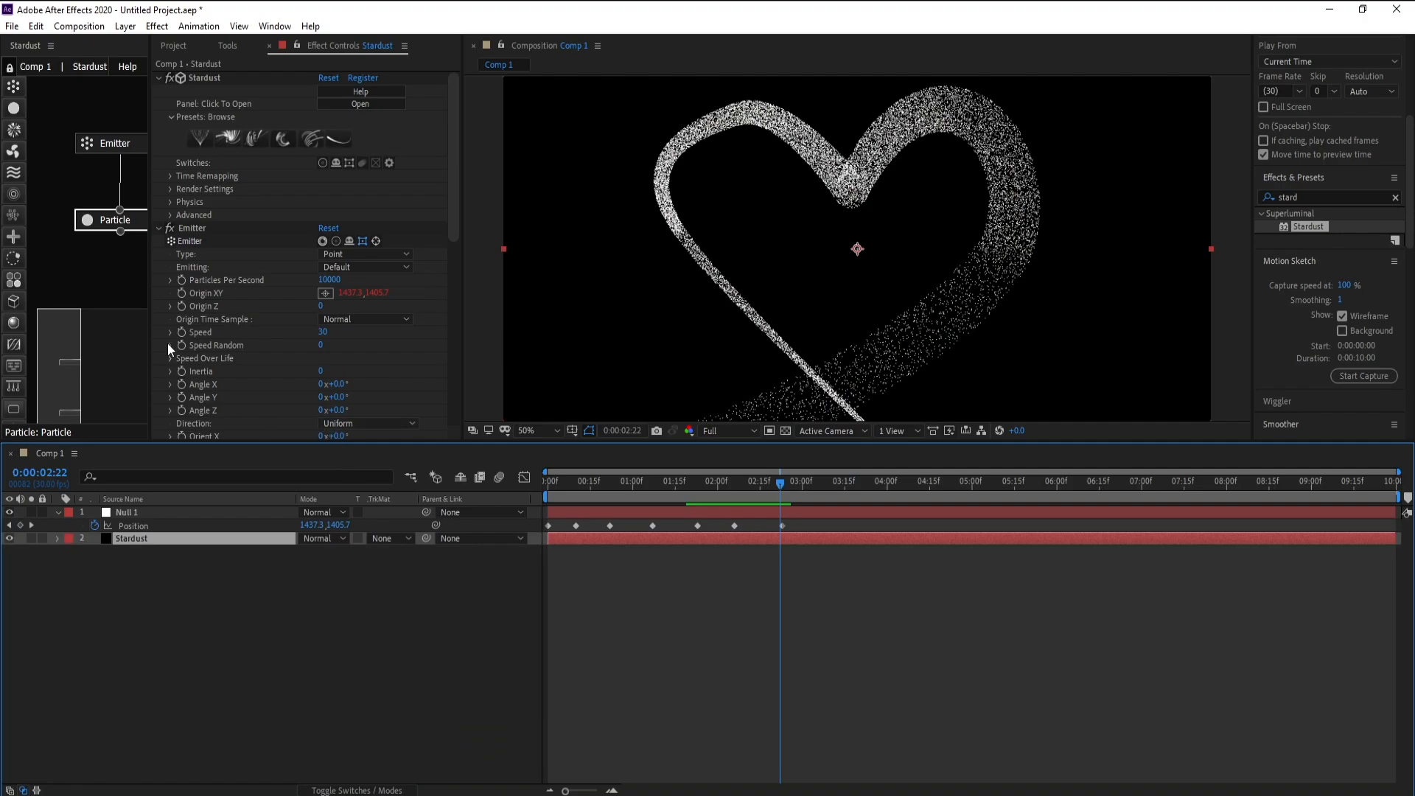
left_click(117, 224)
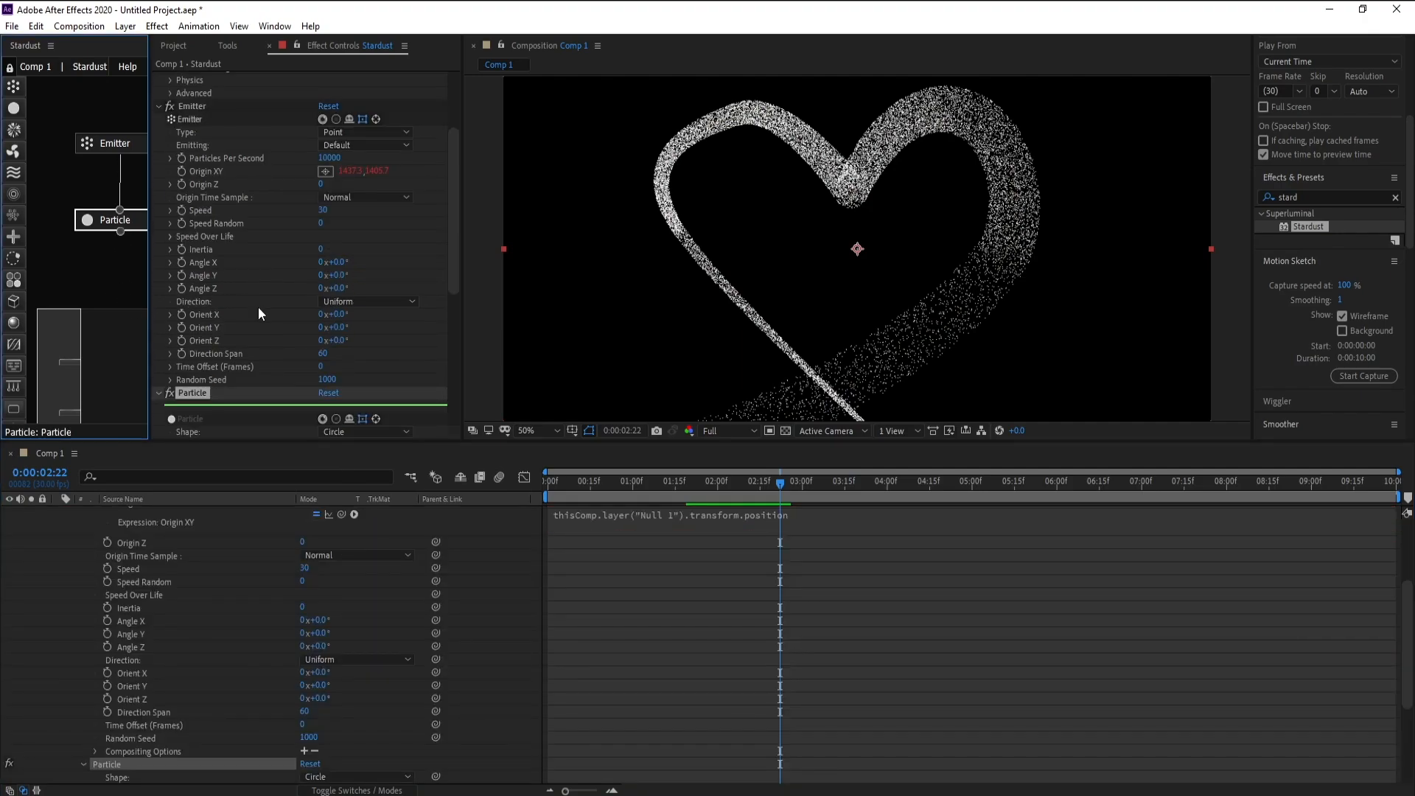
scroll(258, 307, "down", 3)
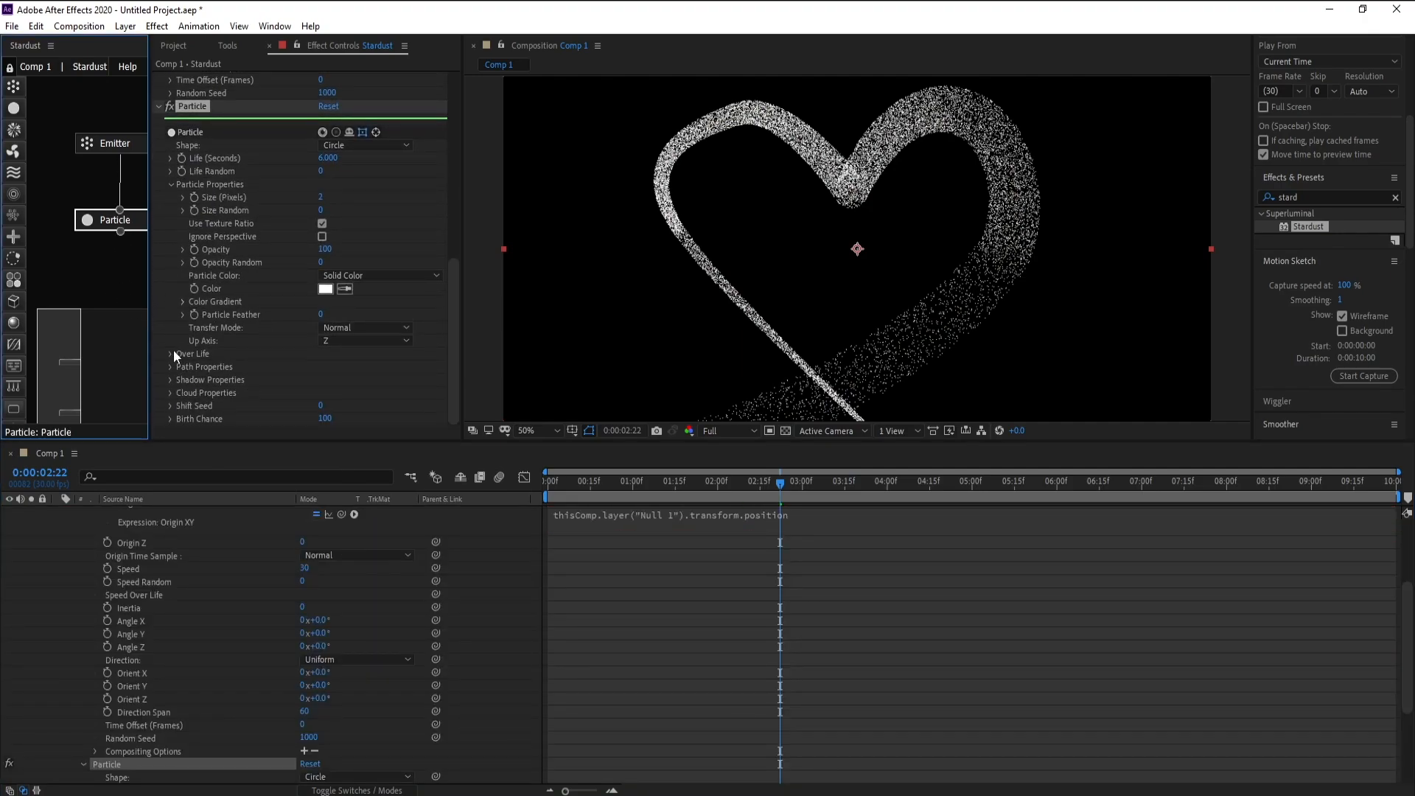
left_click(173, 354)
left_click(182, 368)
scroll(426, 373, "down", 1)
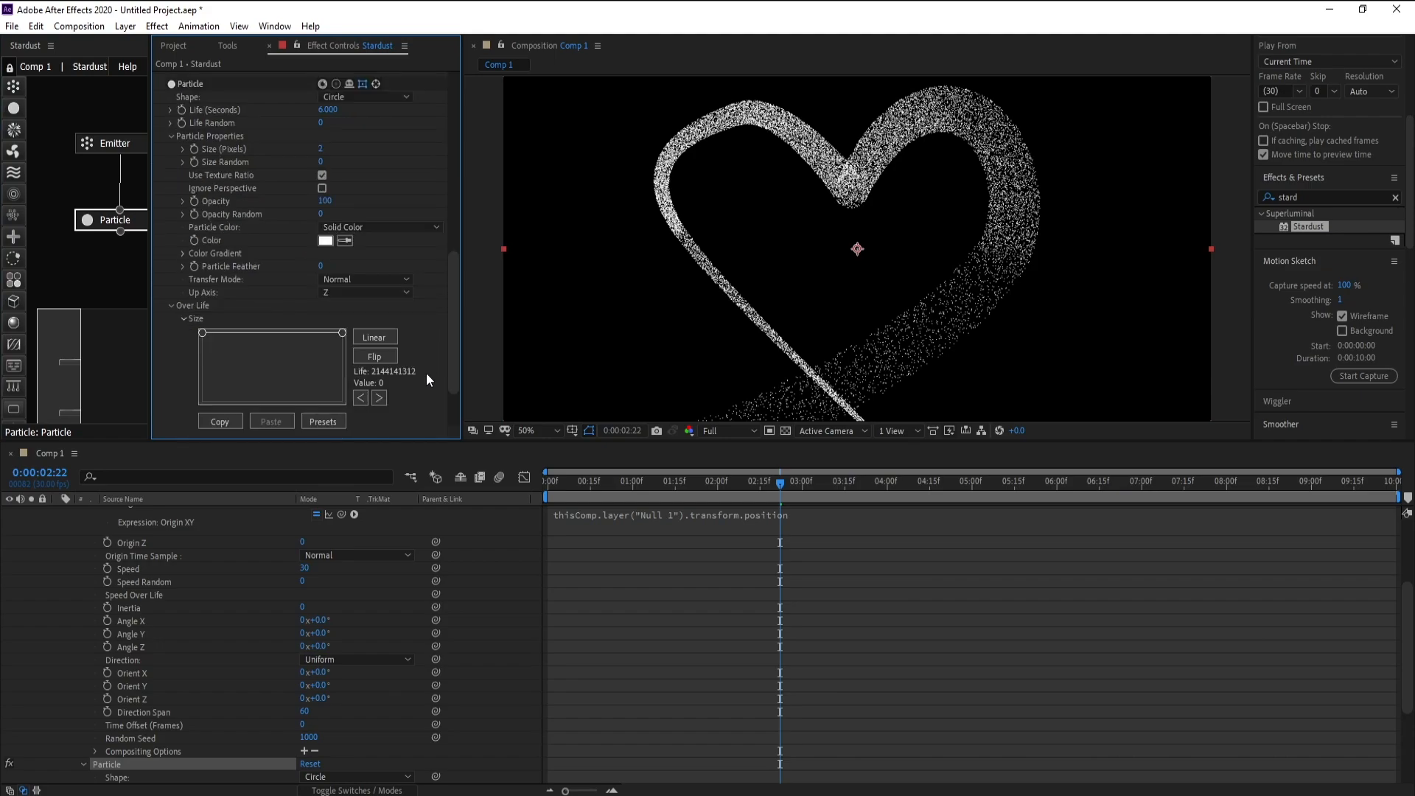
left_click(329, 423)
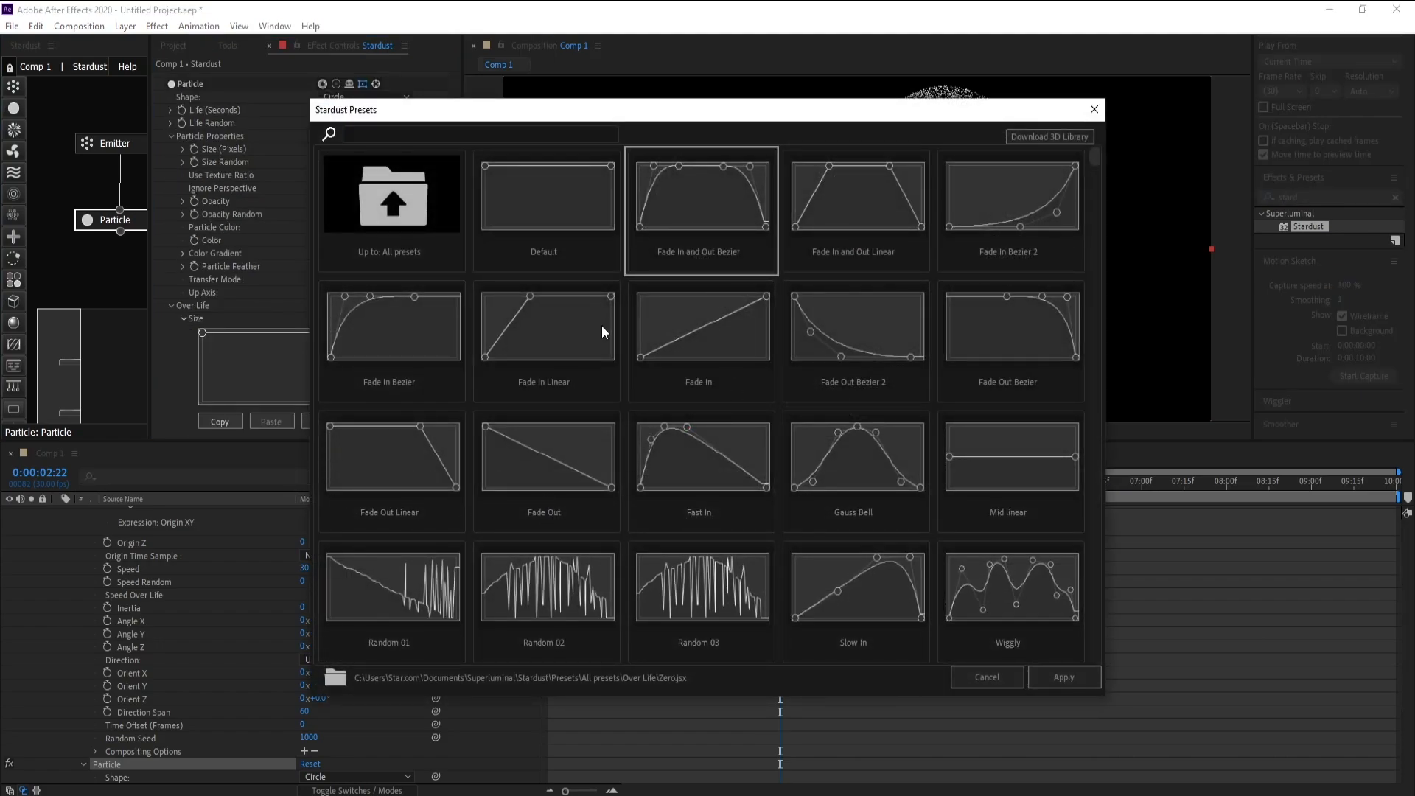
left_click(1065, 676)
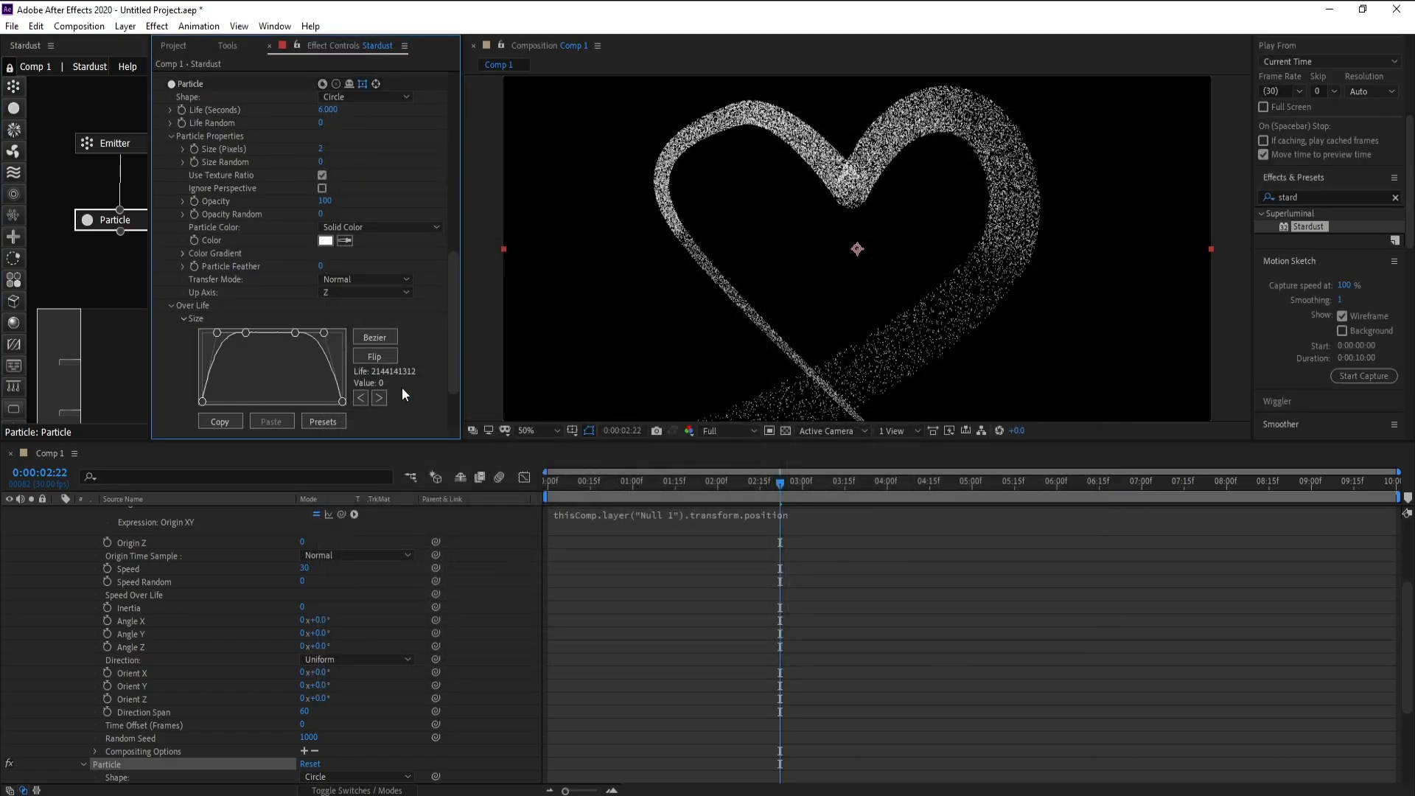
Apply the Fade In and Out Bezier preset to the particle's Opacity over life.
scroll(312, 361, "down", 2)
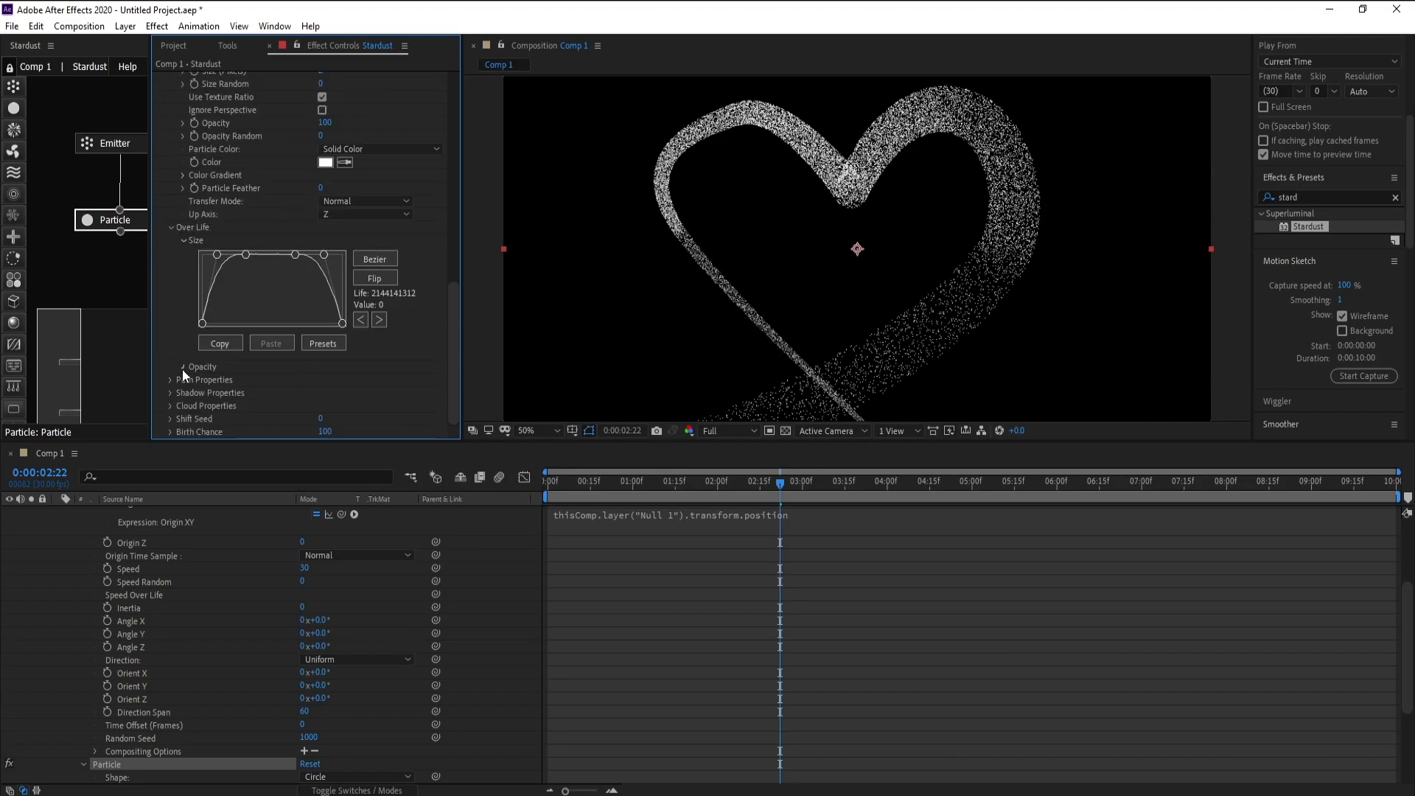
left_click(183, 369)
left_click(324, 422)
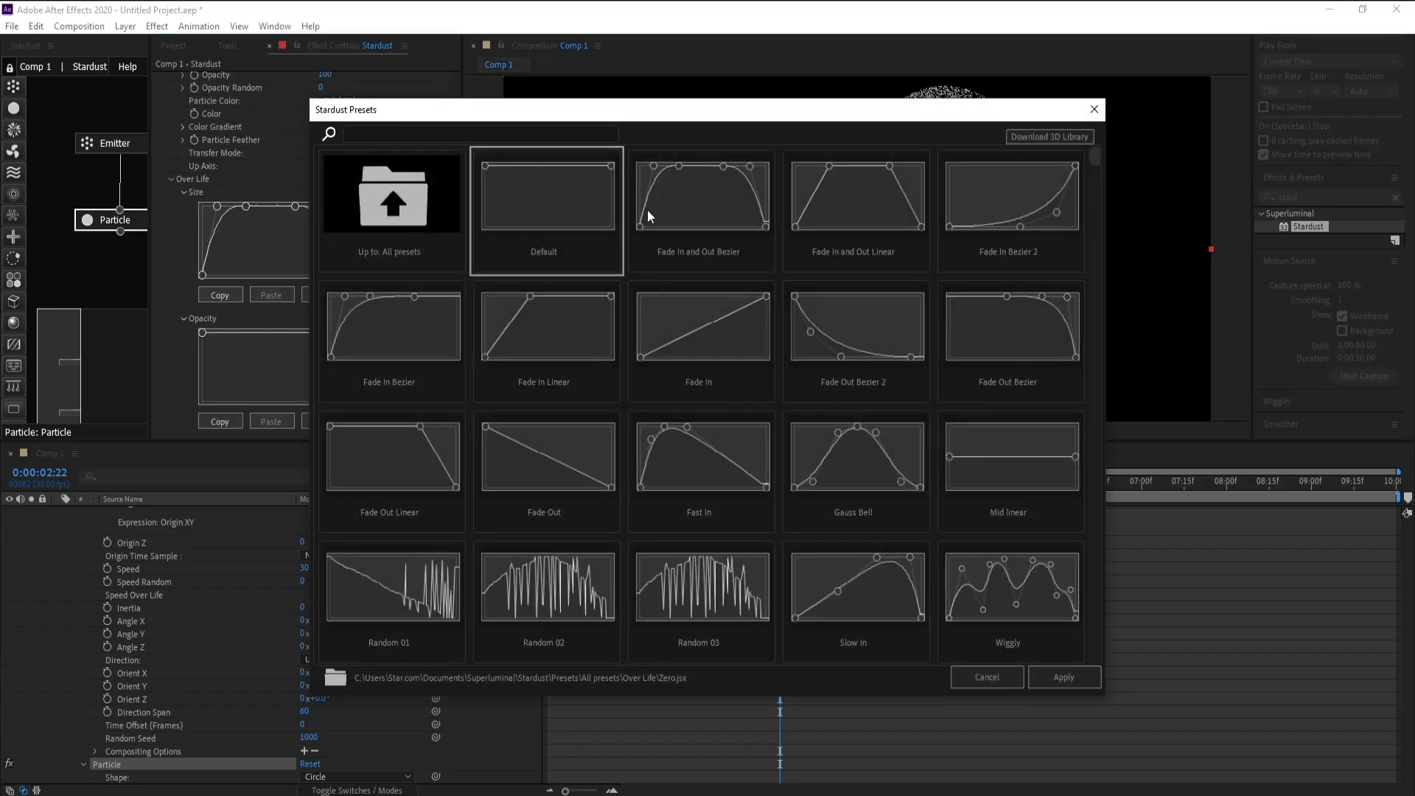
left_click(1063, 677)
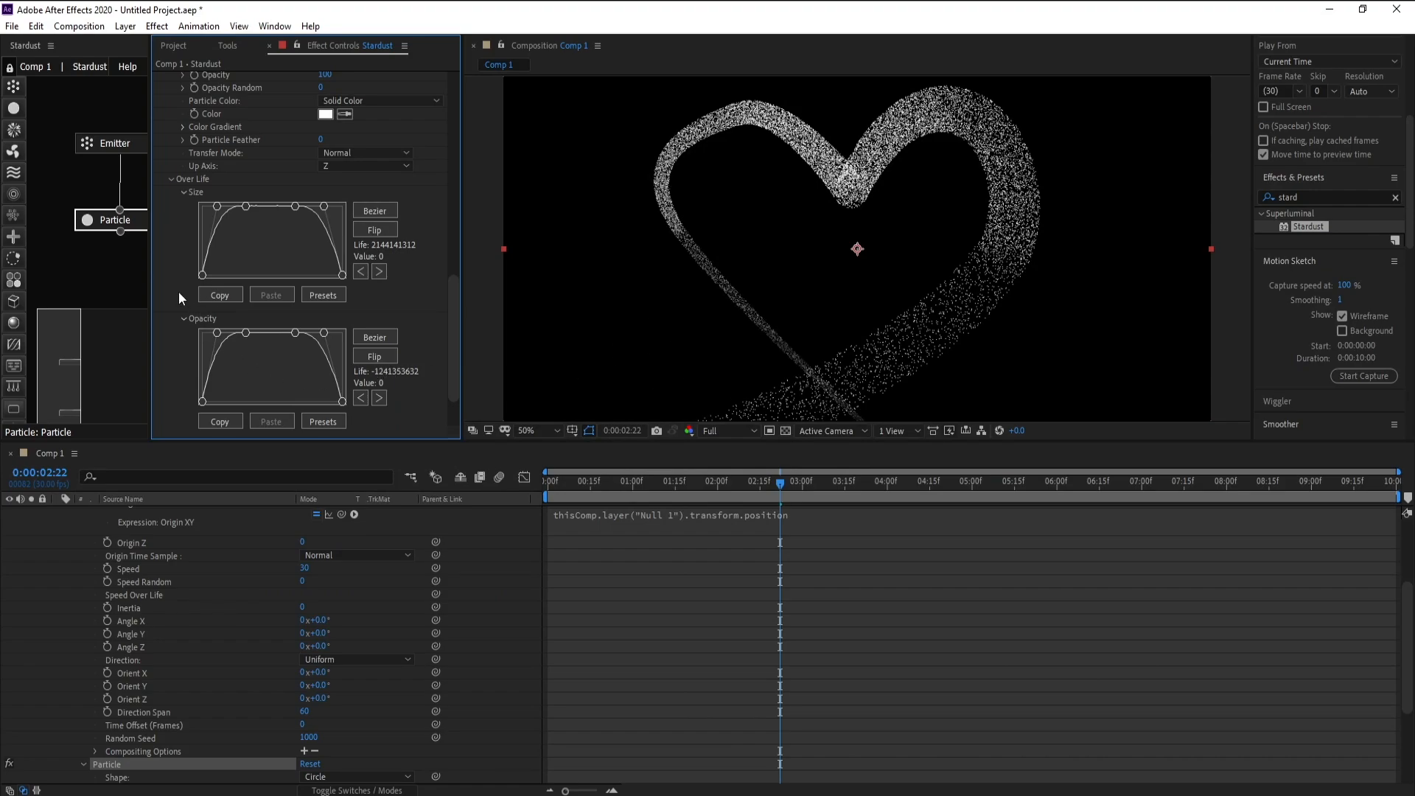
Set the particle's Particle Color mode to Color Over Life.
left_click(117, 221)
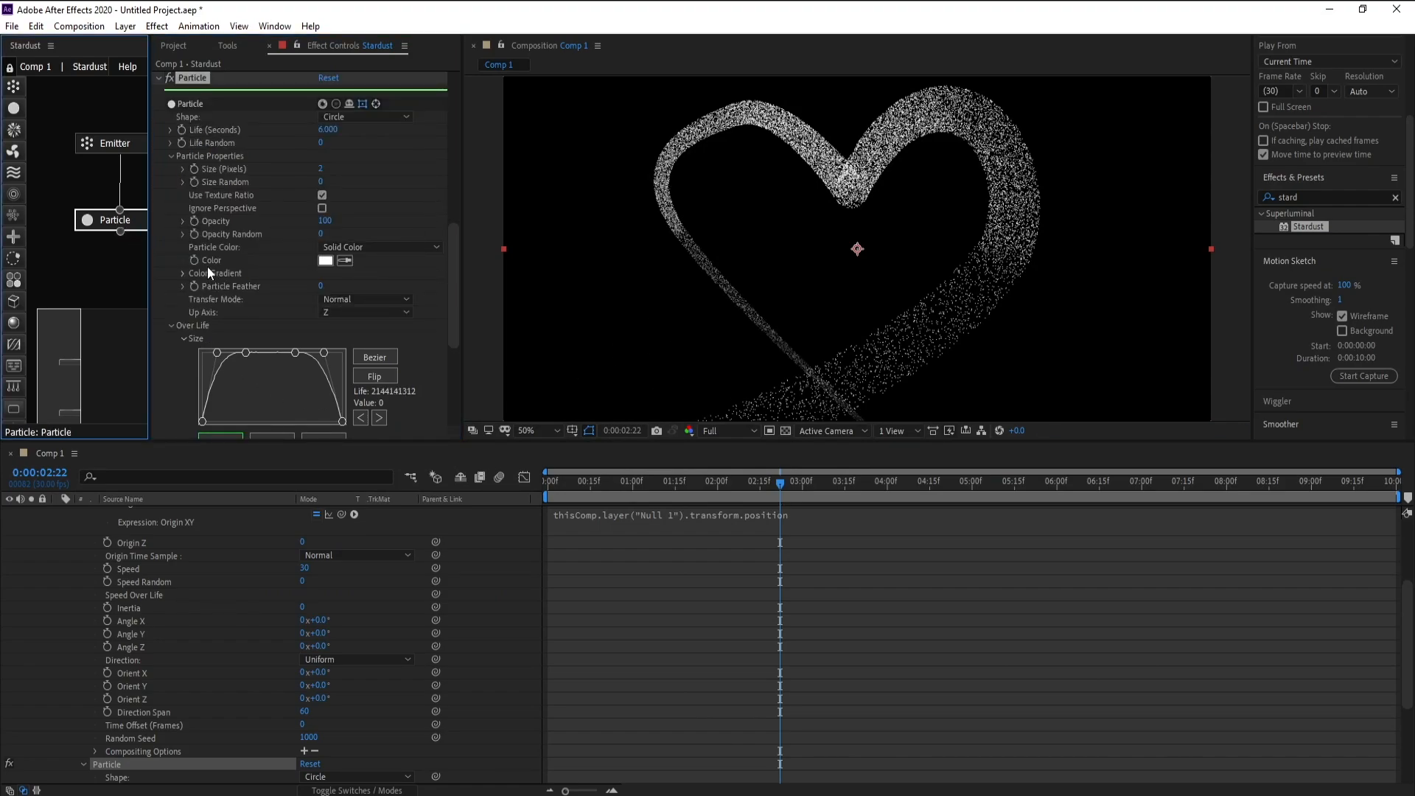
left_click(354, 247)
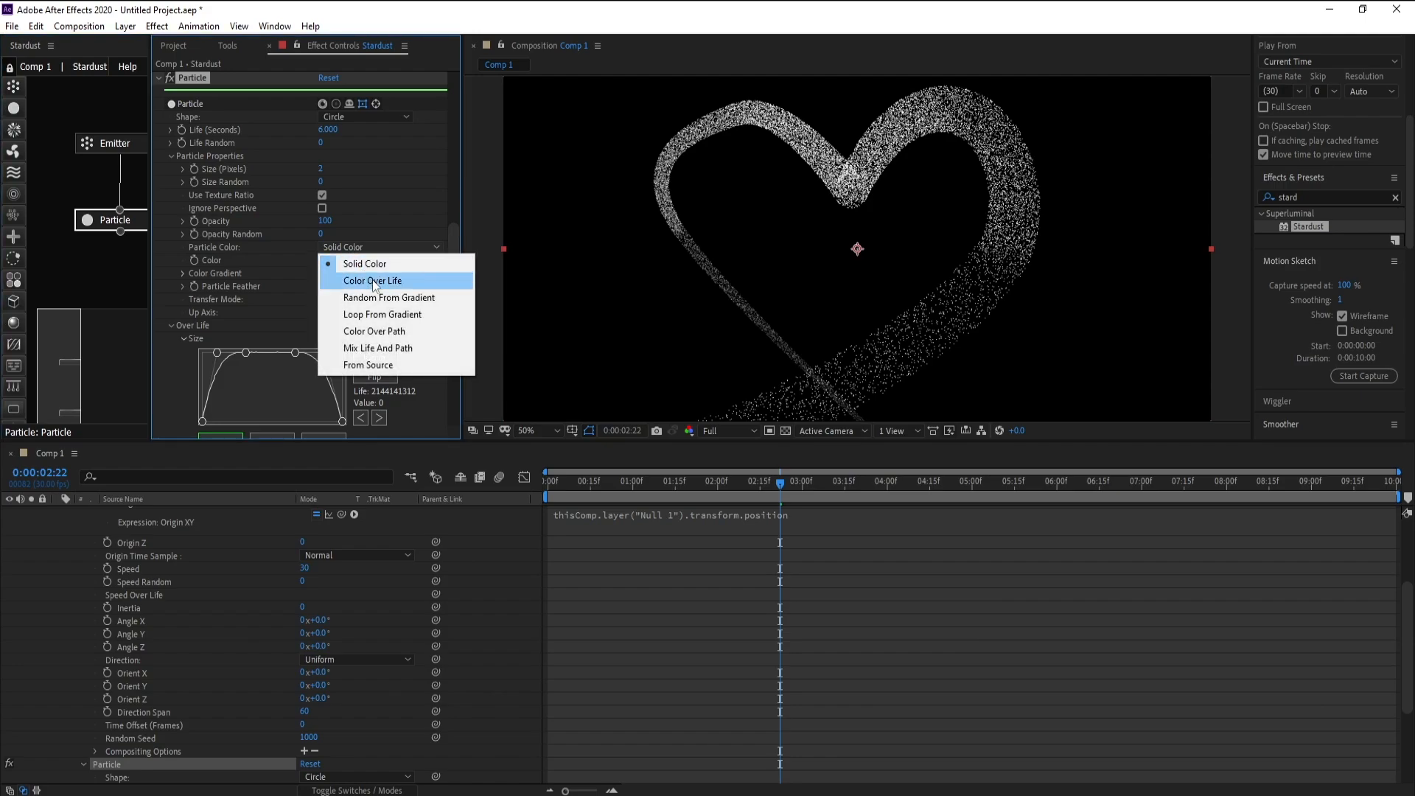
left_click(390, 285)
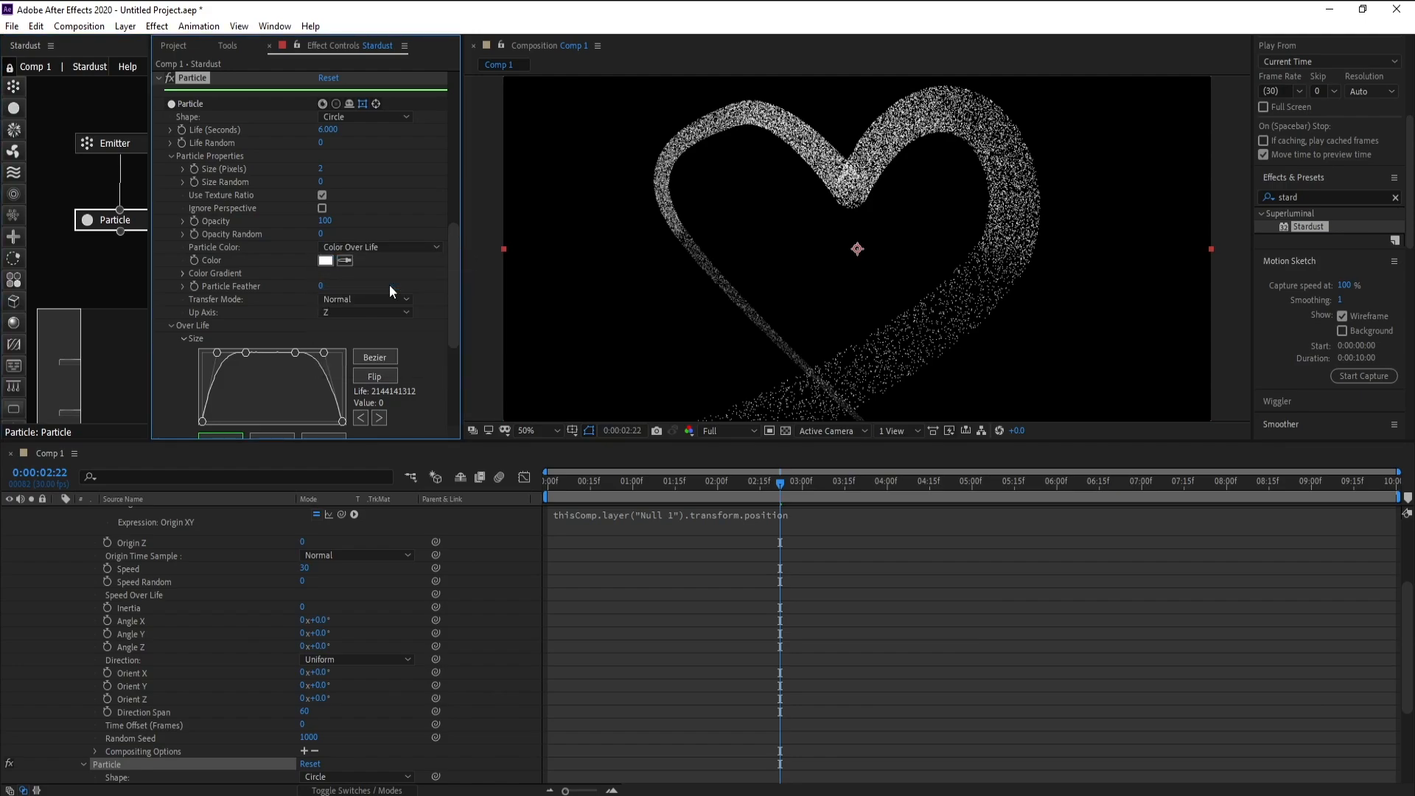
Set the end color of the particle's Color Gradient to magenta FF00E4.
left_click(181, 273)
double_click(343, 353)
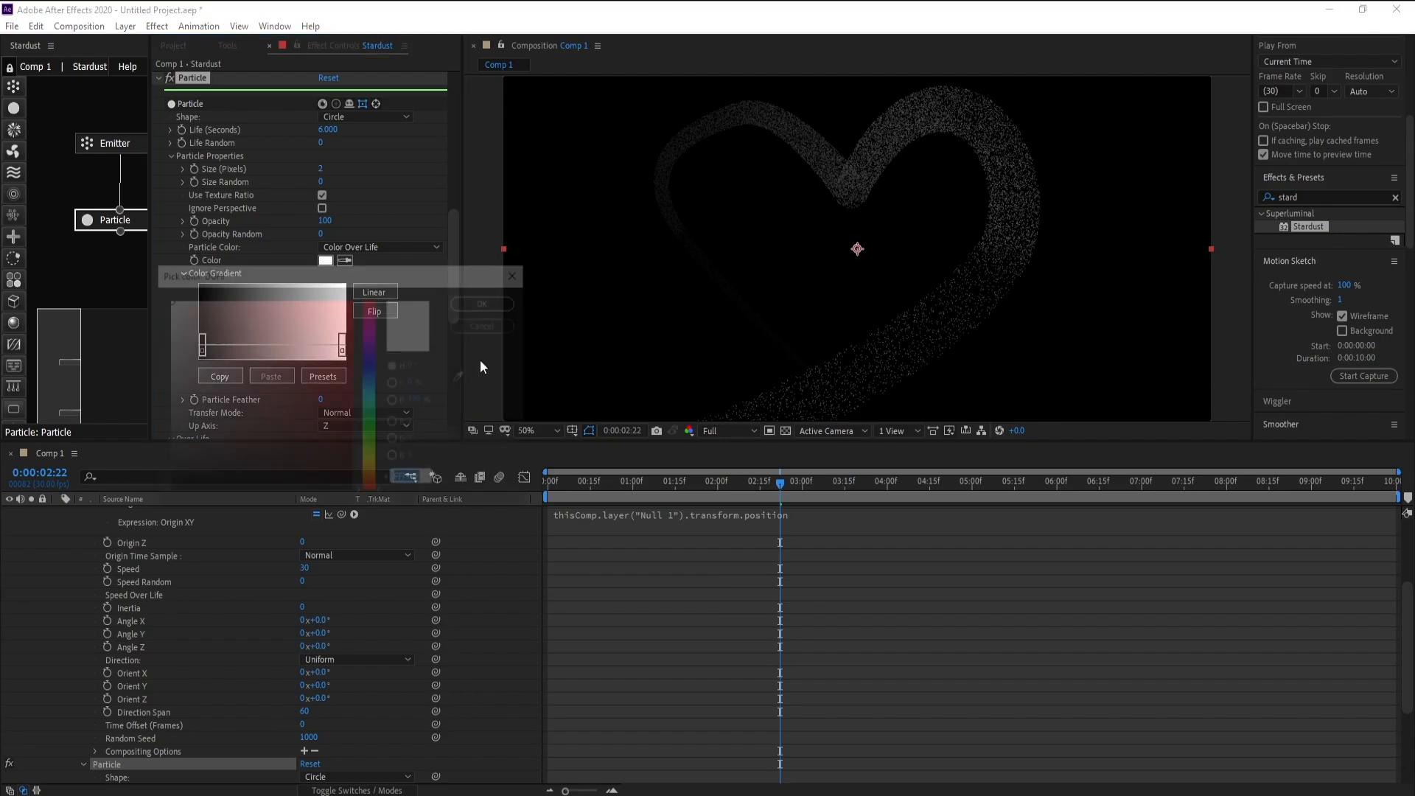
left_click(363, 348)
mouse_move(368, 344)
left_mouse_down()
mouse_move(370, 298)
mouse_move(373, 330)
left_mouse_up()
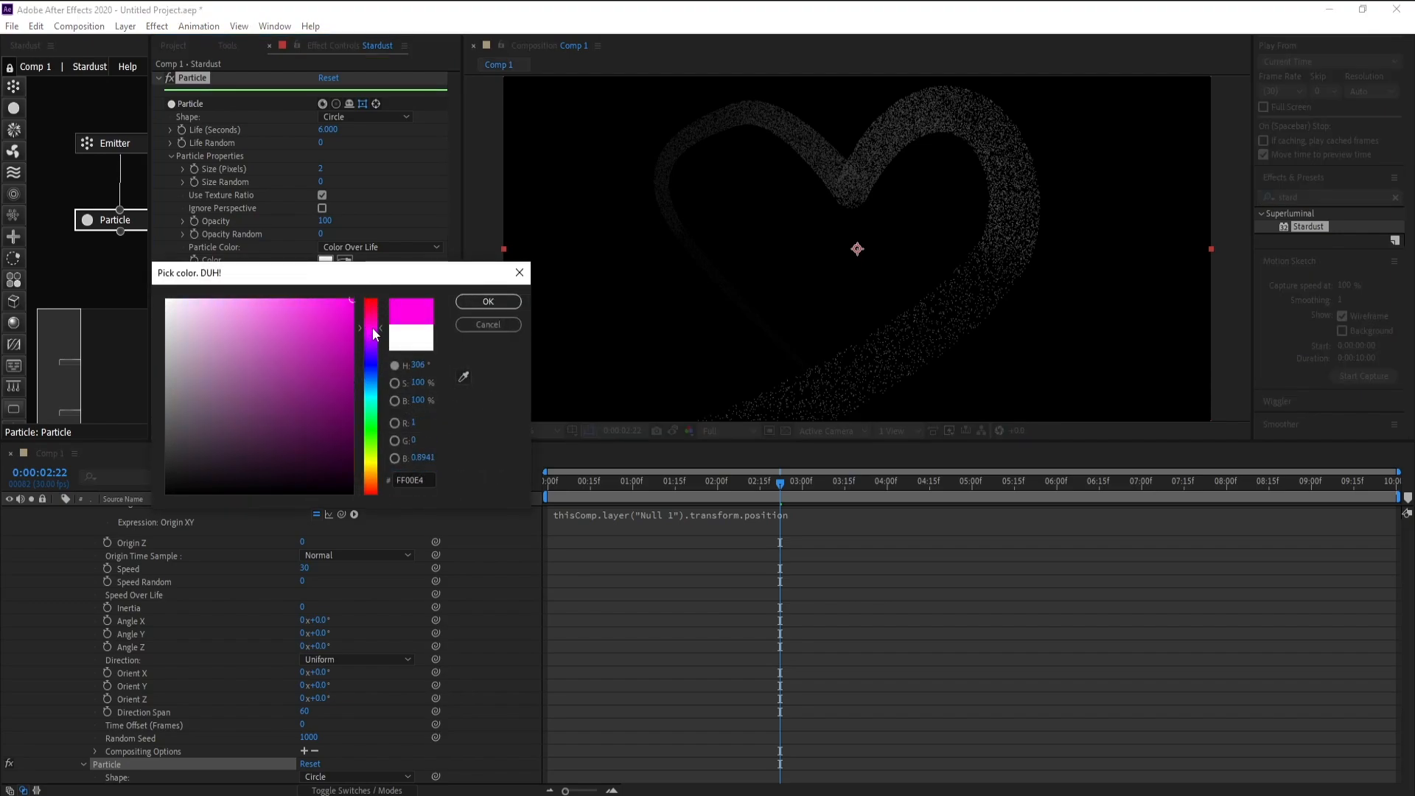
left_click(488, 301)
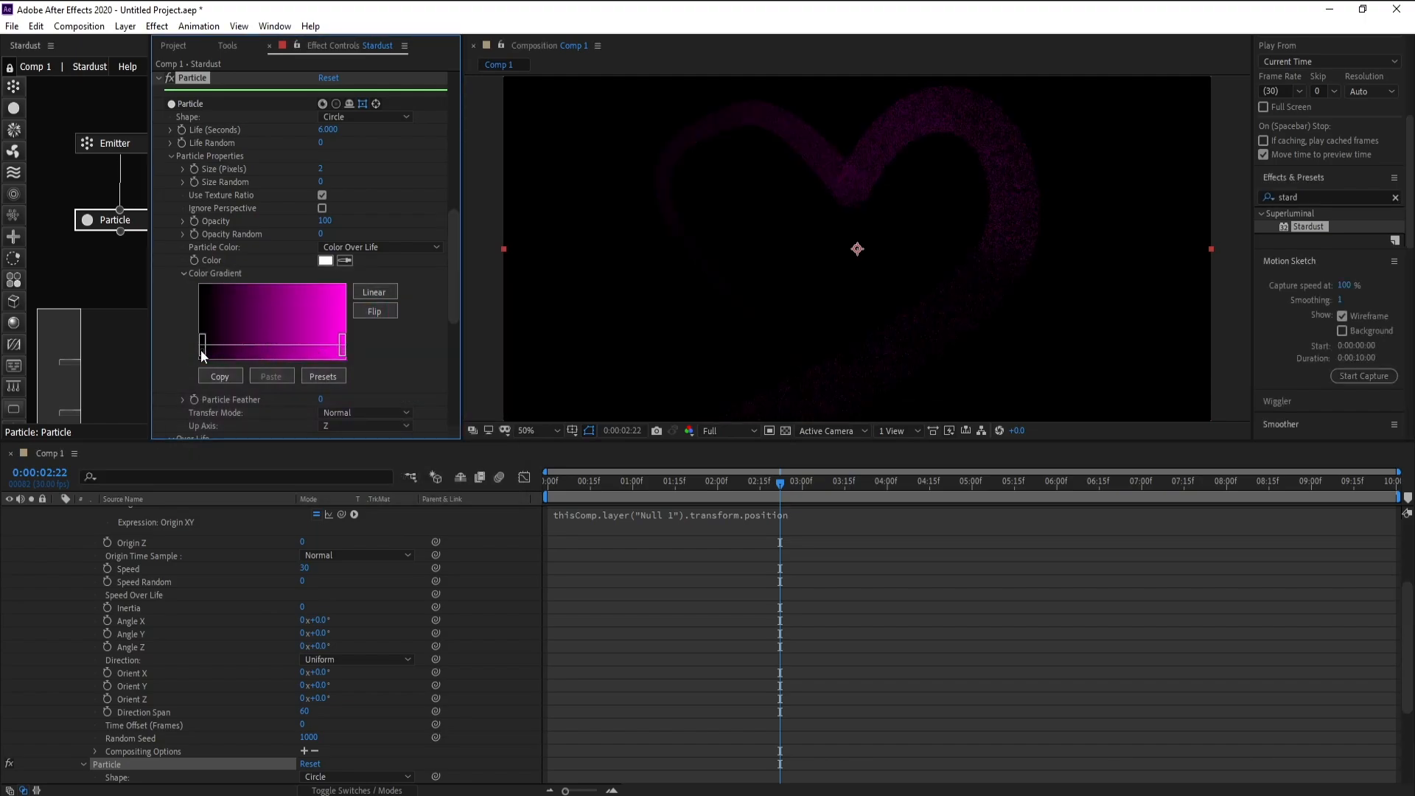
Set the start color of the Color Gradient to violet-blue 6550FF and check the trail up to 0:00:03:15.
double_click(201, 351)
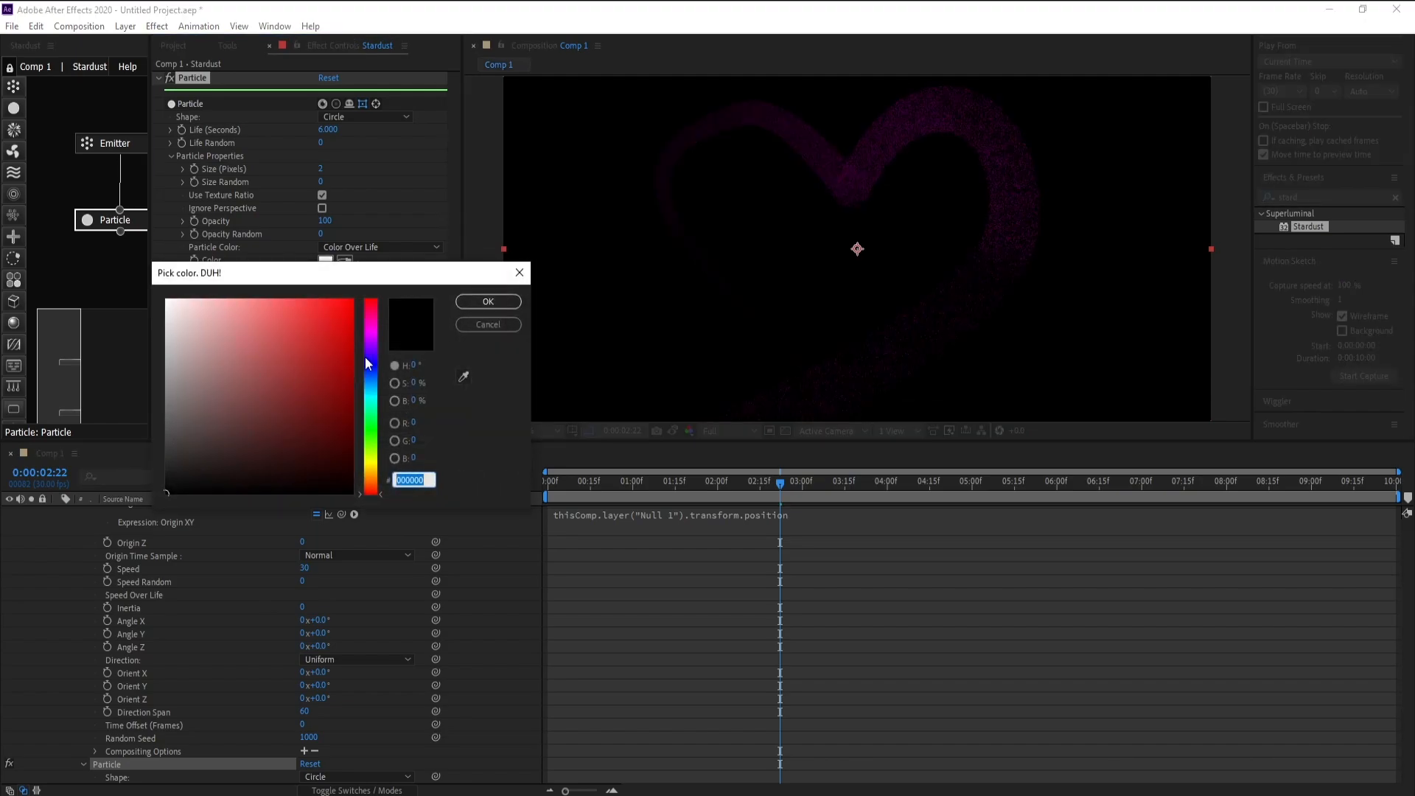
left_click_drag(364, 357, 374, 360)
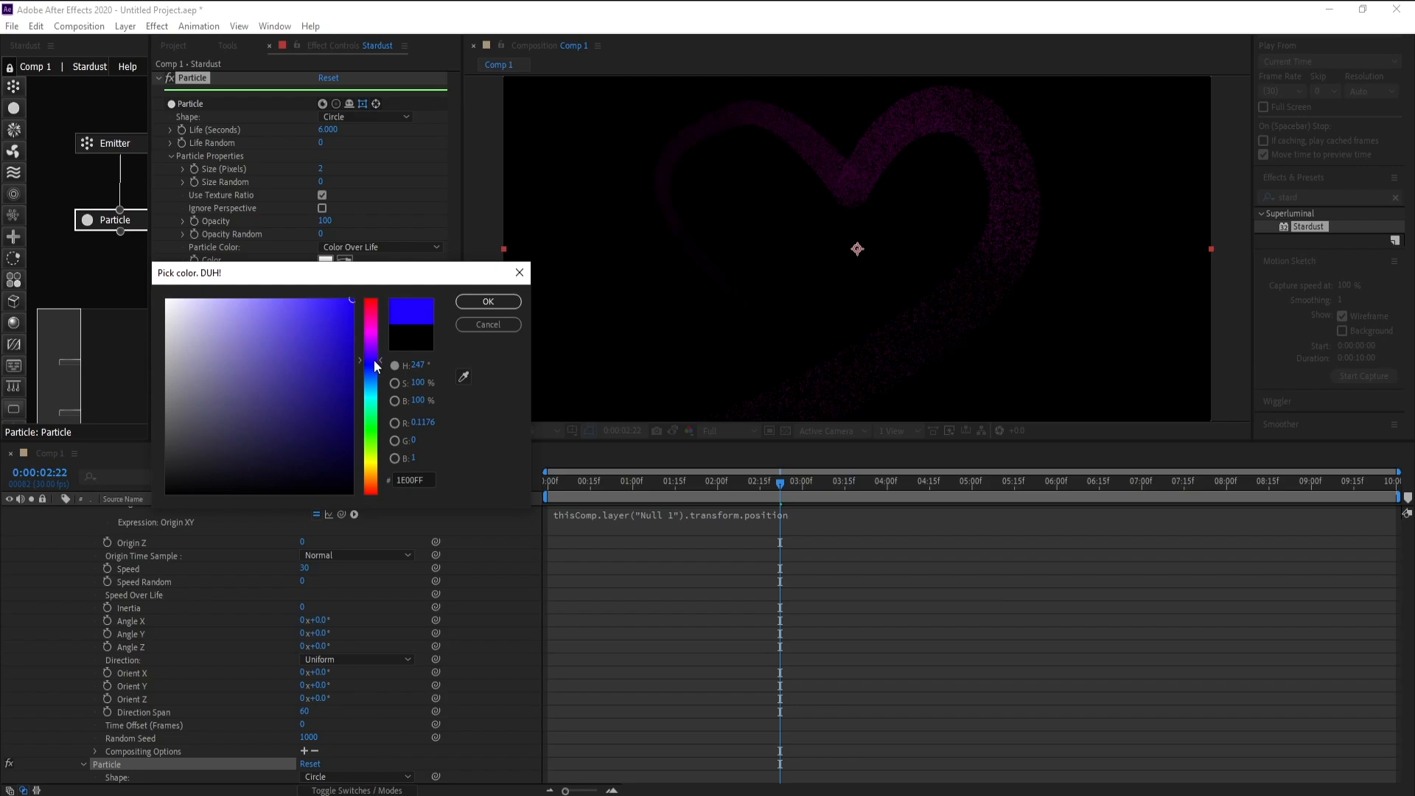
left_click_drag(307, 316, 294, 289)
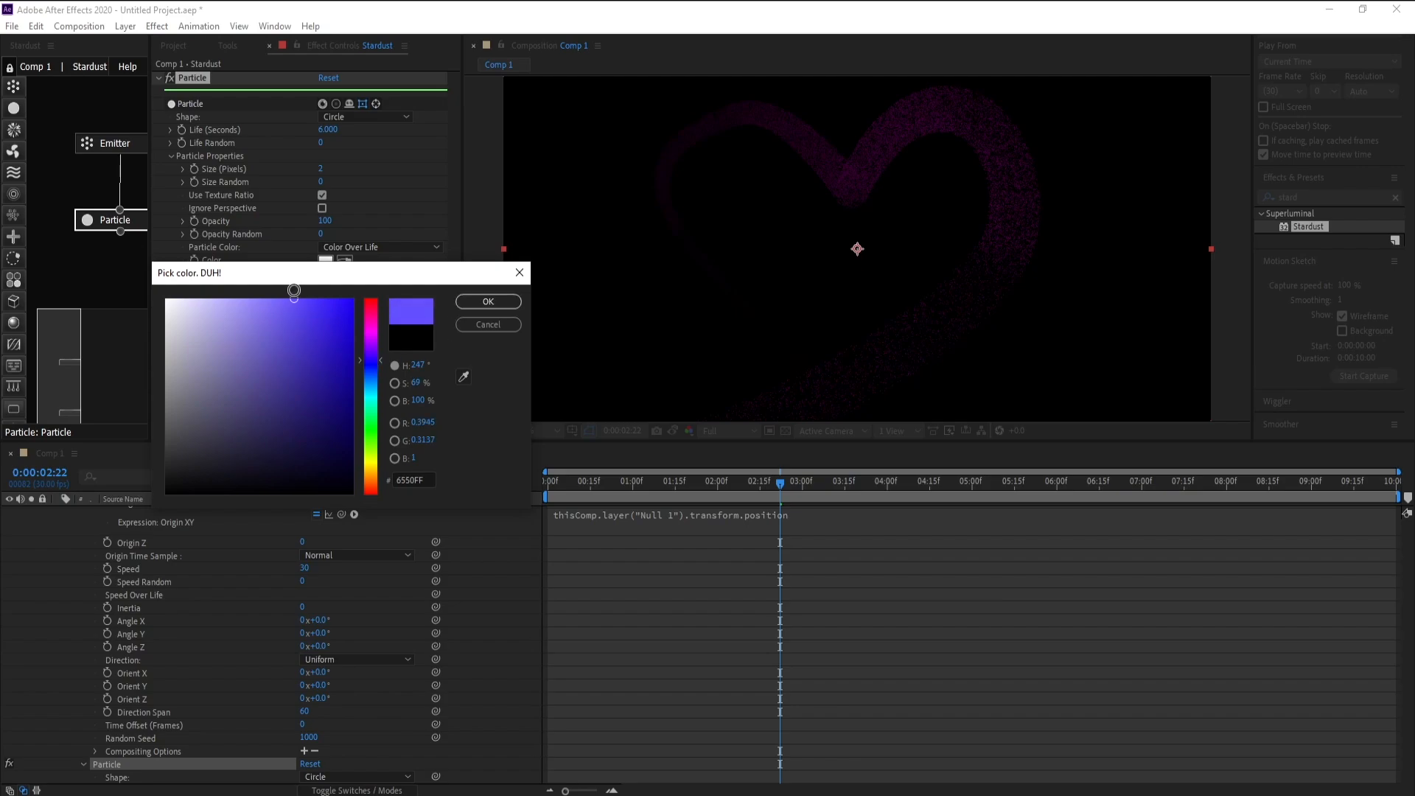
left_click(488, 301)
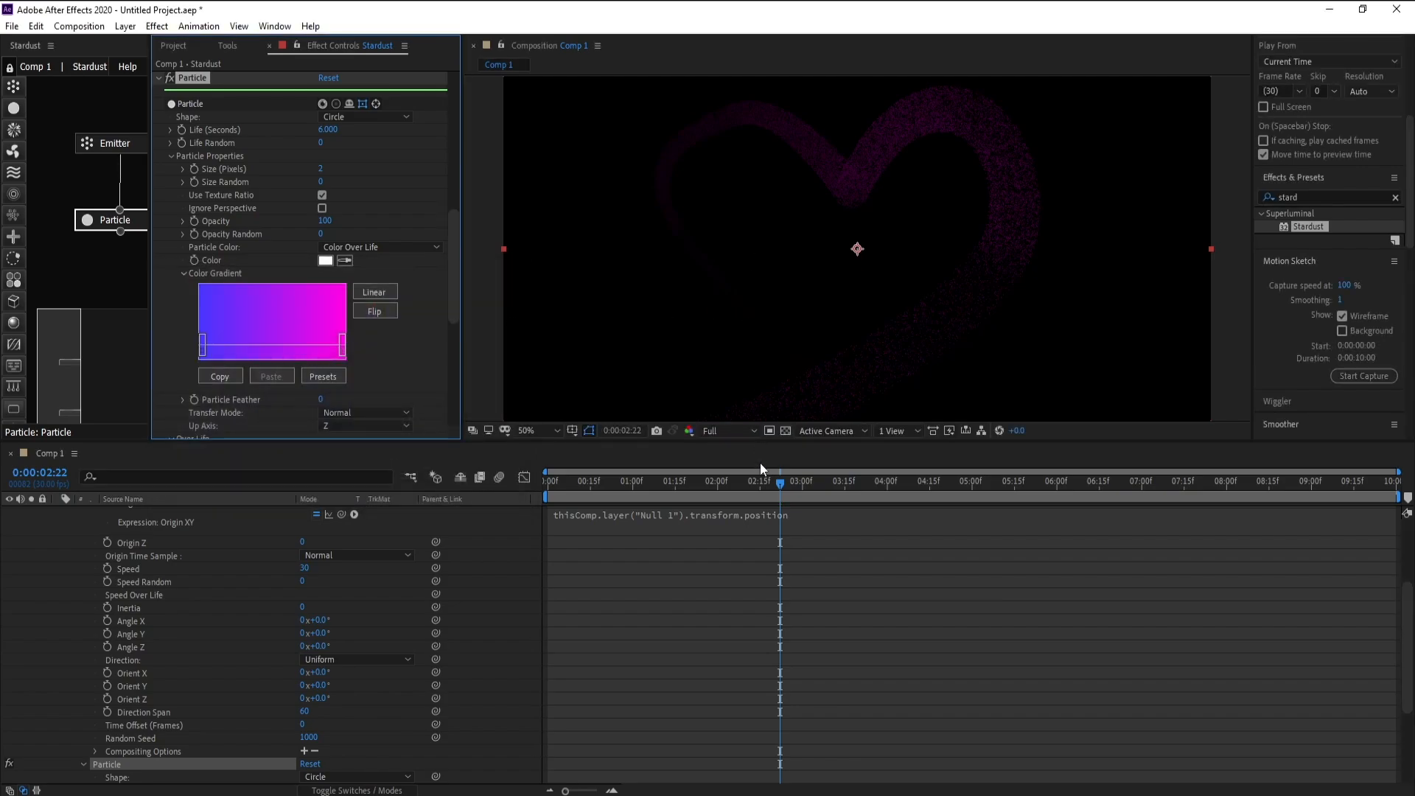
left_click_drag(759, 480, 839, 499)
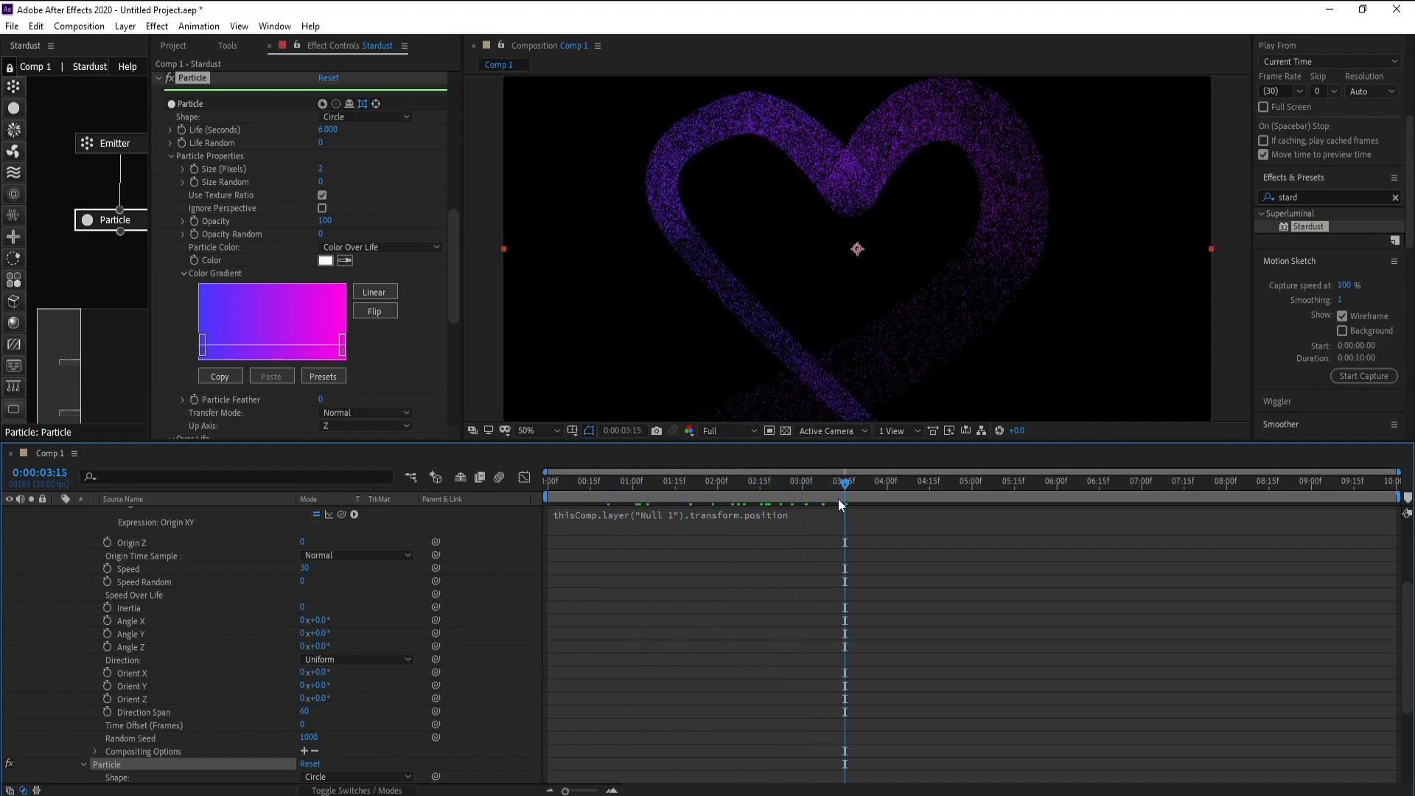
Make the emitter's Speed Over Life graph fall to 0 at life 100 and add two inner points, one at life 18, value 60.
left_click(108, 147)
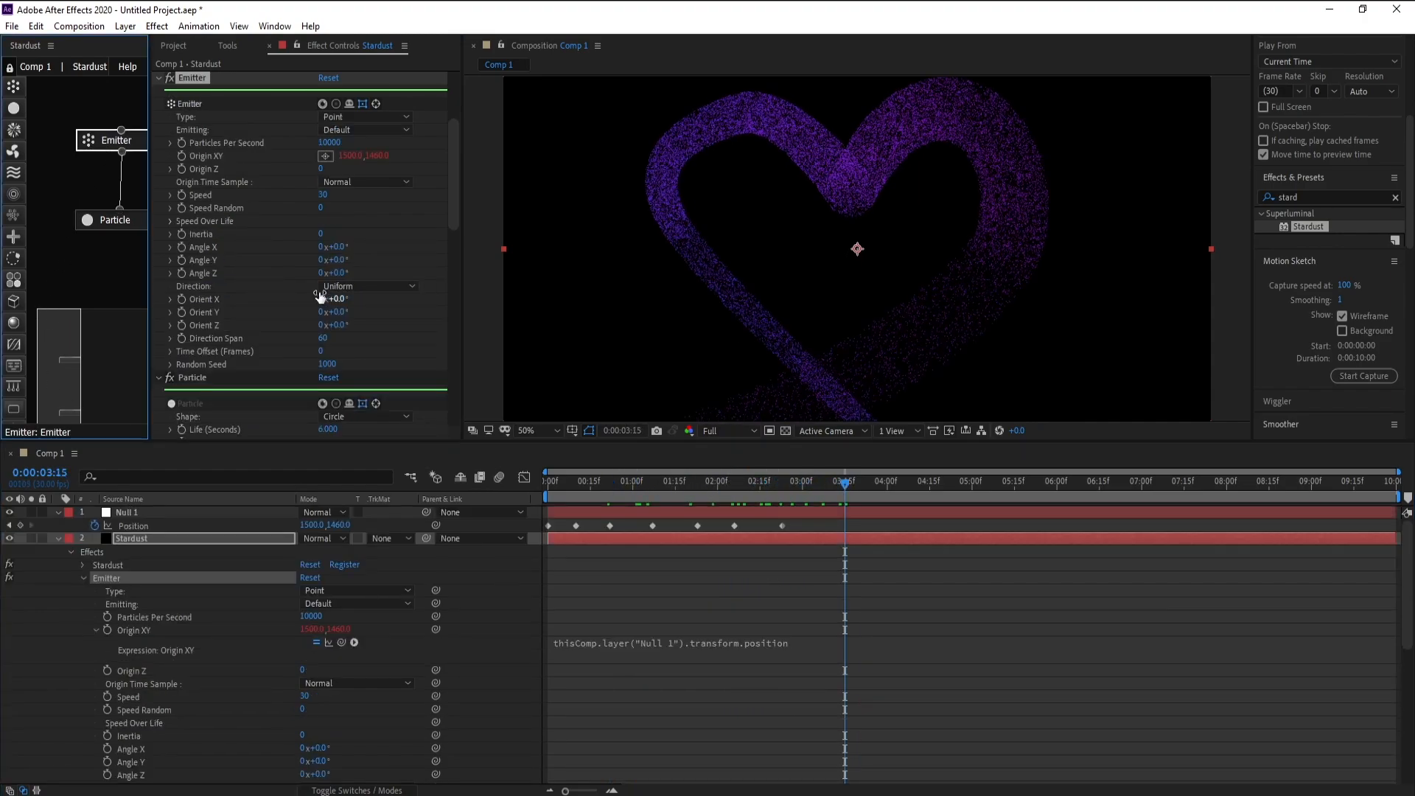
left_click(170, 222)
left_click_drag(331, 236, 334, 311)
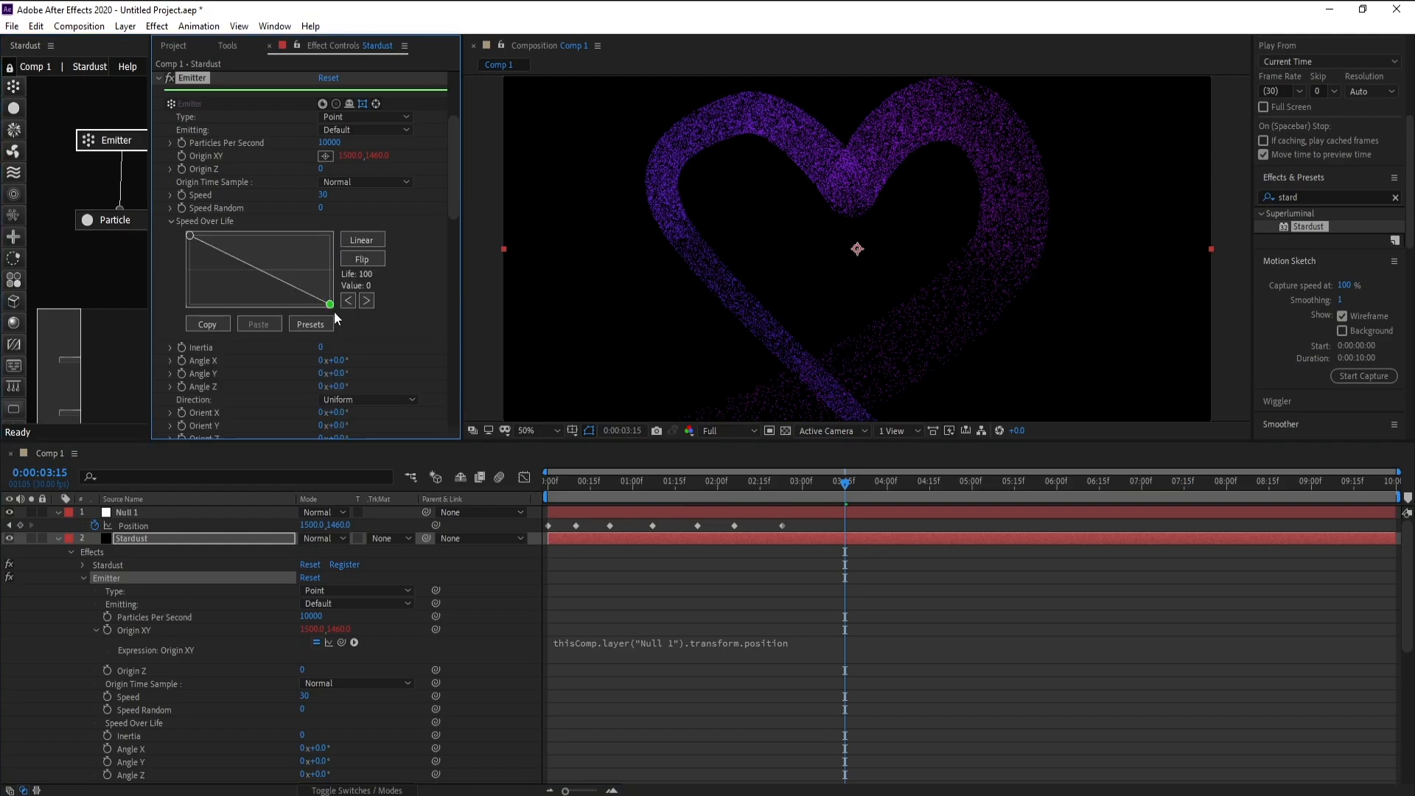
left_click(228, 256)
left_click_drag(227, 256, 216, 262)
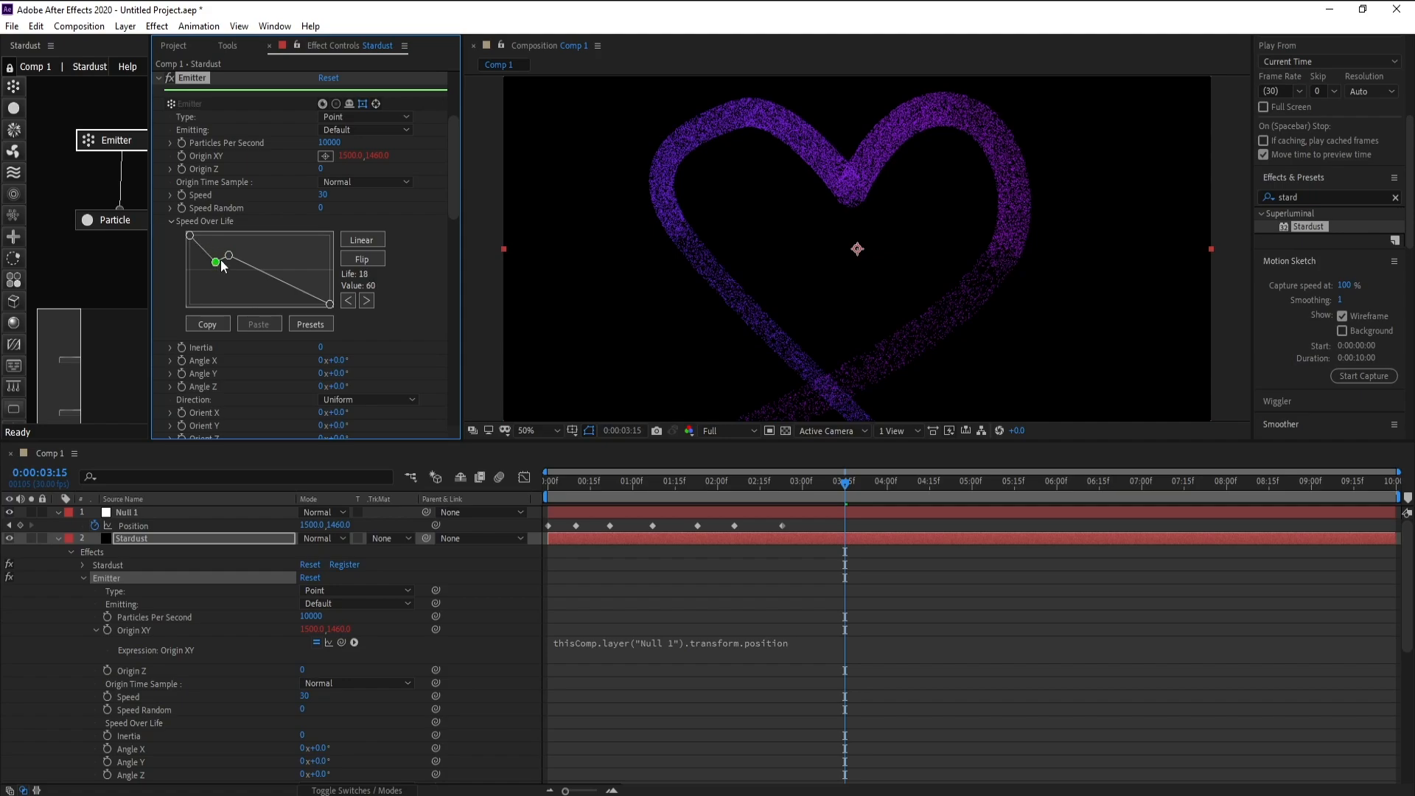
Switch the Speed Over Life graph to Bezier with its second inner point at life 54, value 94, and preview from the start.
left_click(239, 251)
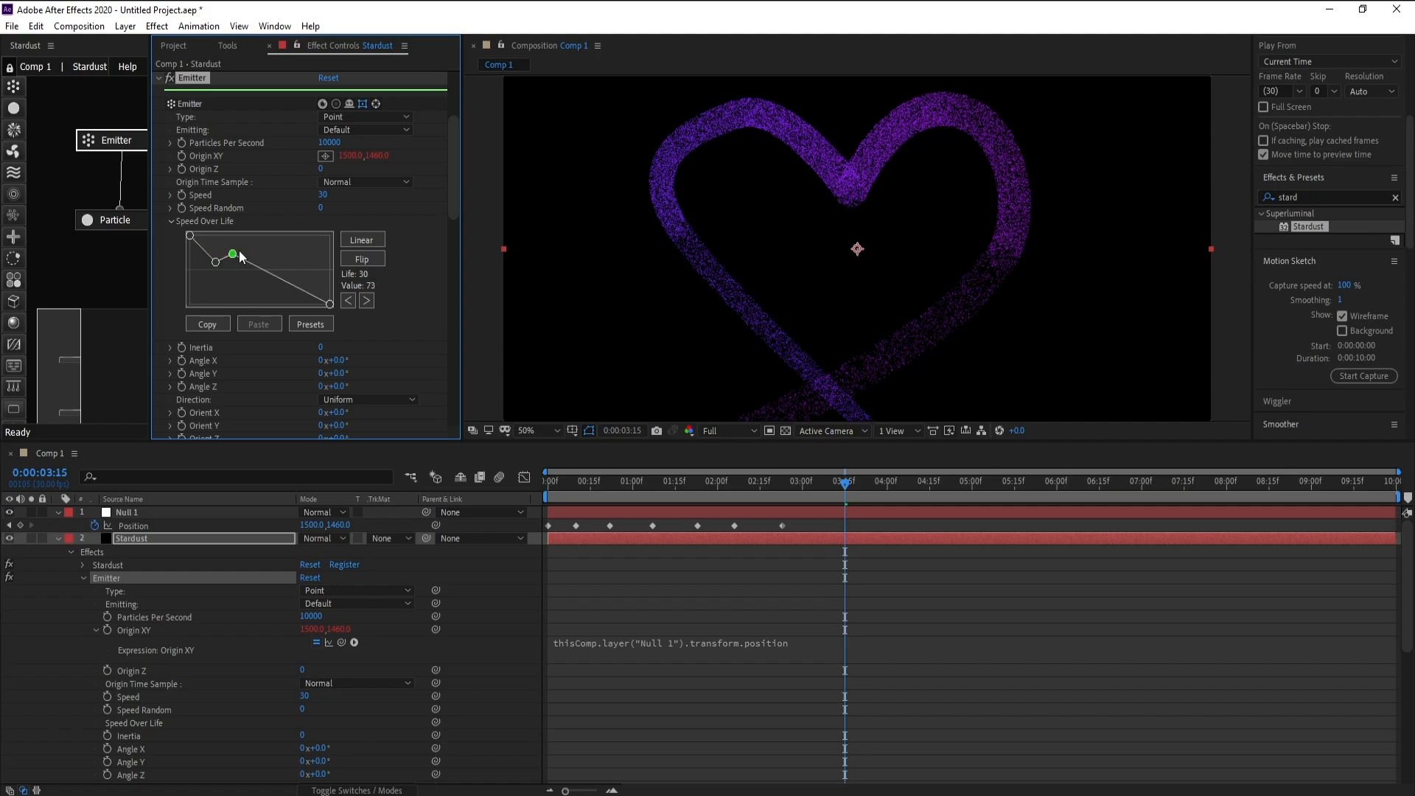
left_click(376, 242)
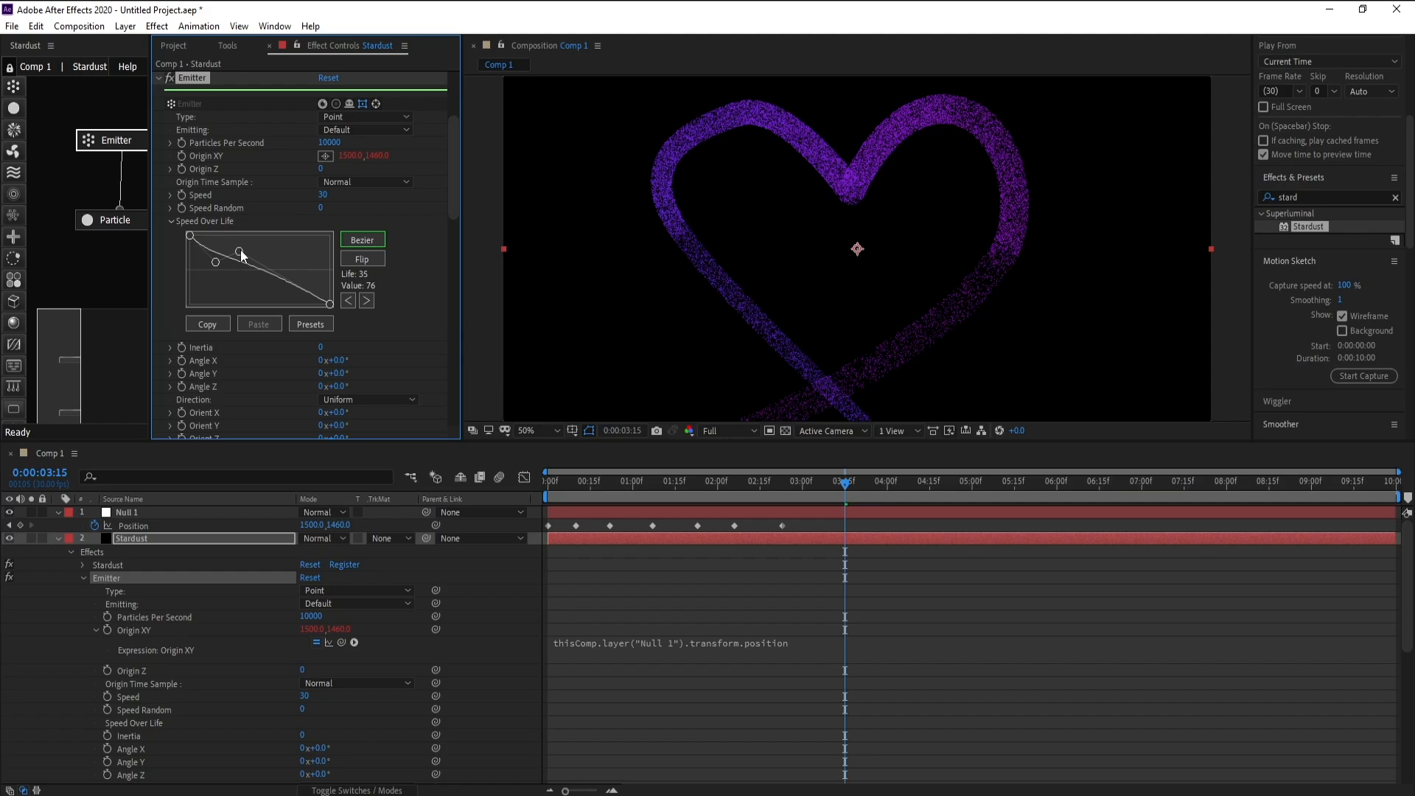
left_click_drag(240, 253, 267, 242)
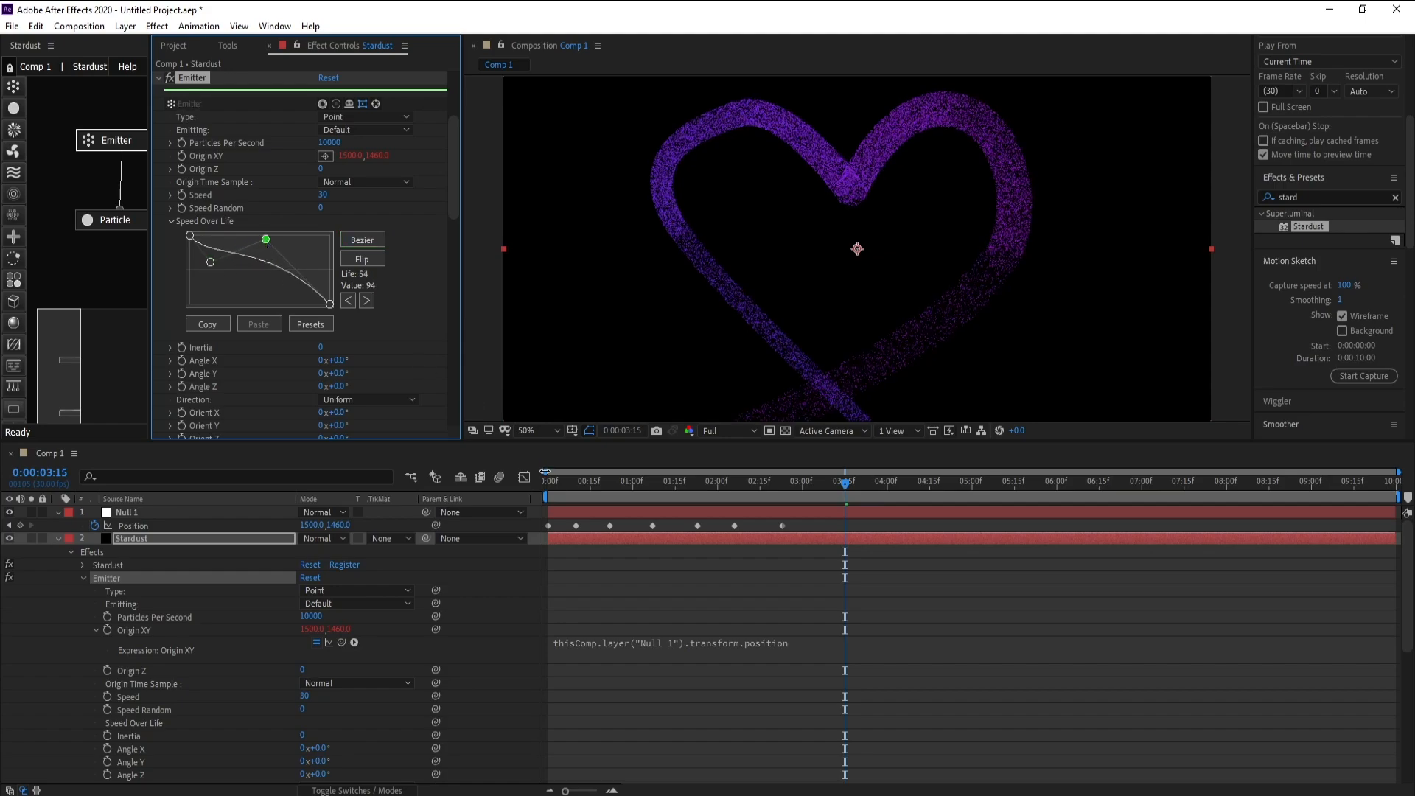
key("Home")
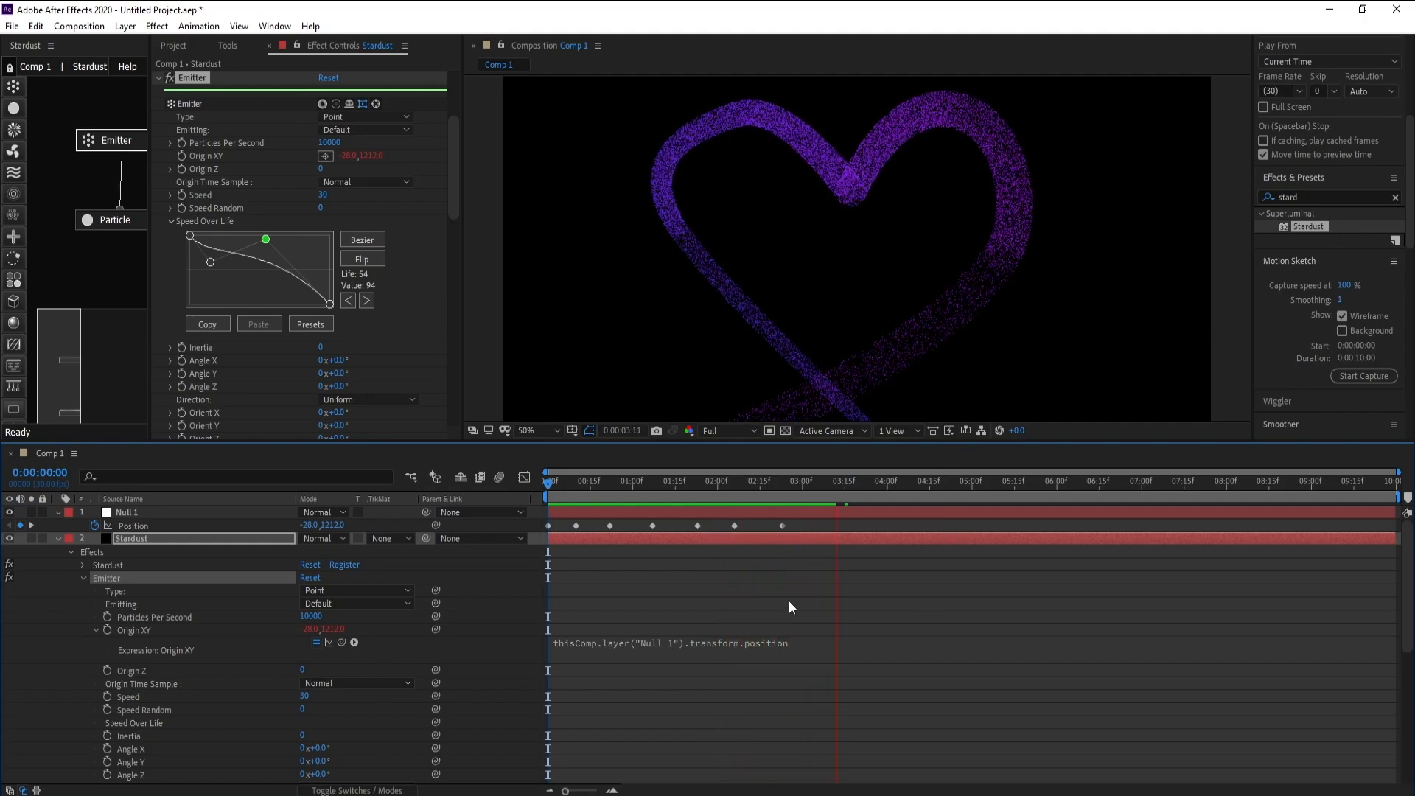
key("space")
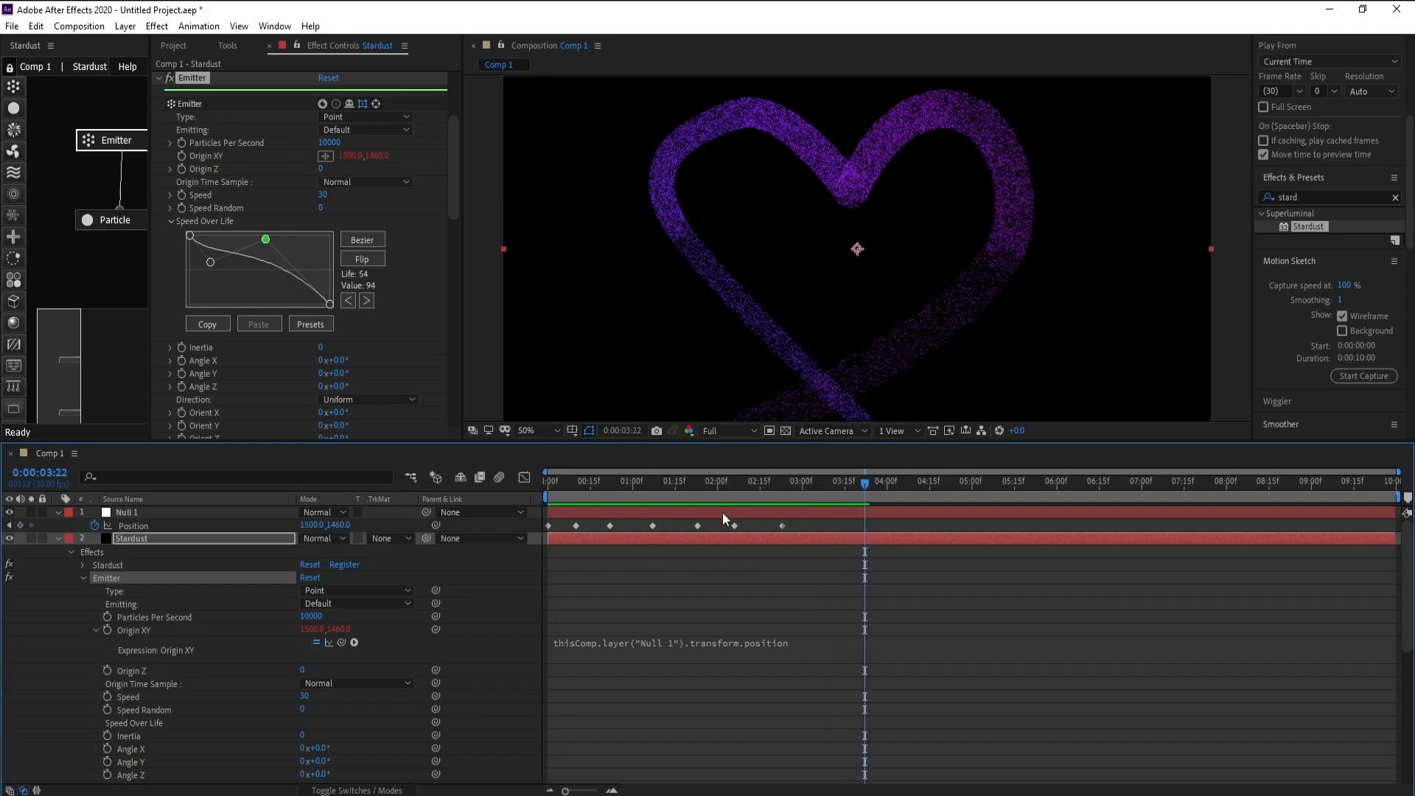
Shift the null's motion path keyframe on the heart's left side slightly inward and adjust its handle to round the curve.
left_click(723, 511)
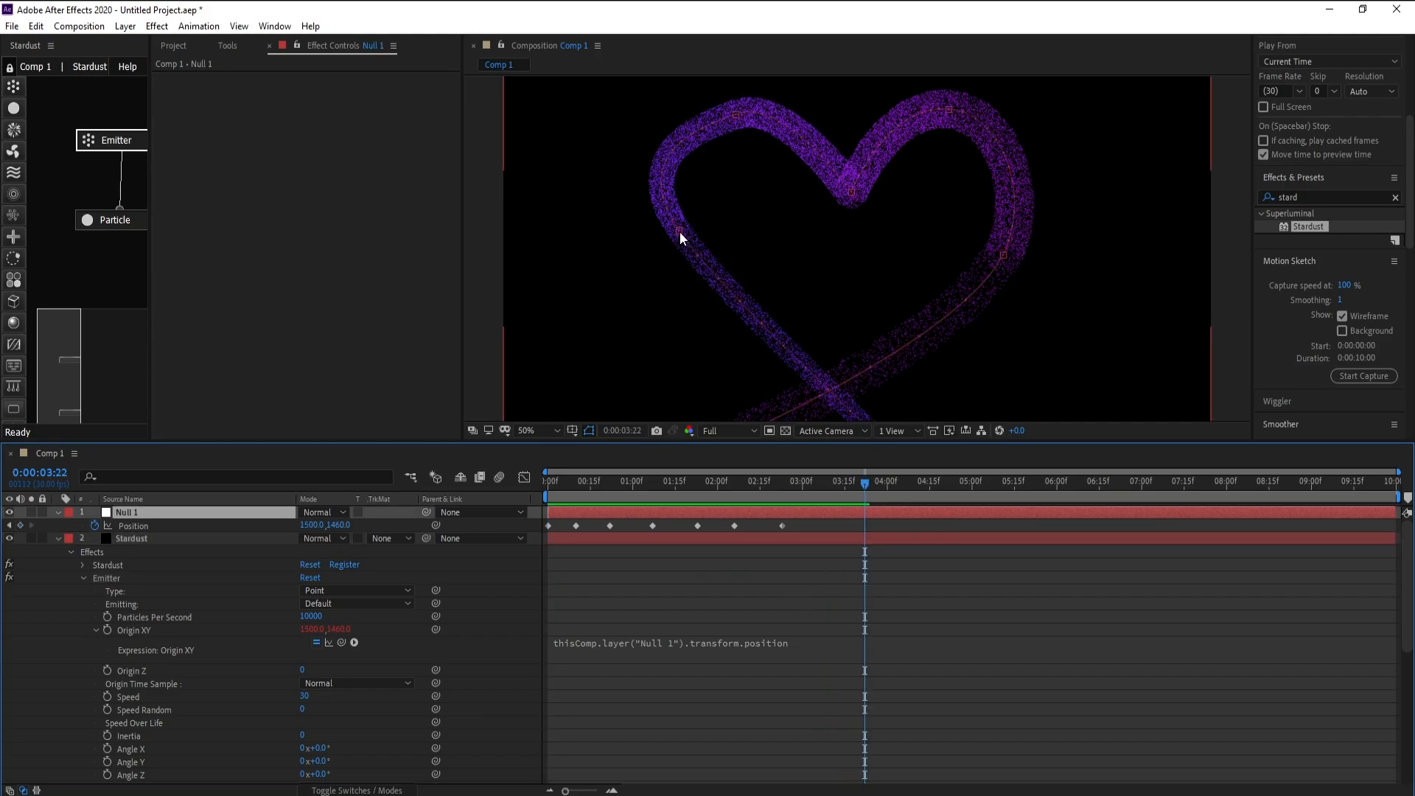
left_click_drag(679, 232, 687, 241)
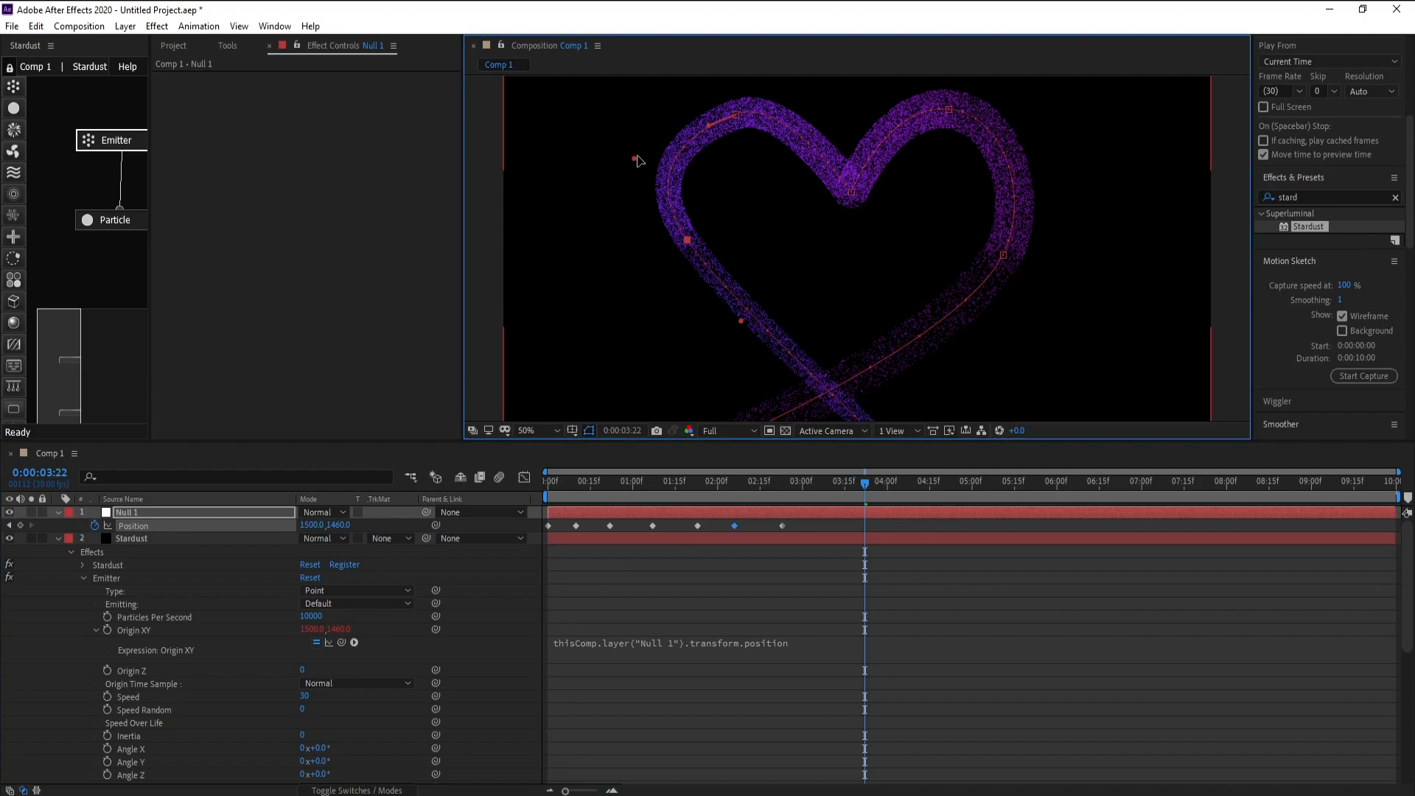
left_click_drag(635, 159, 649, 156)
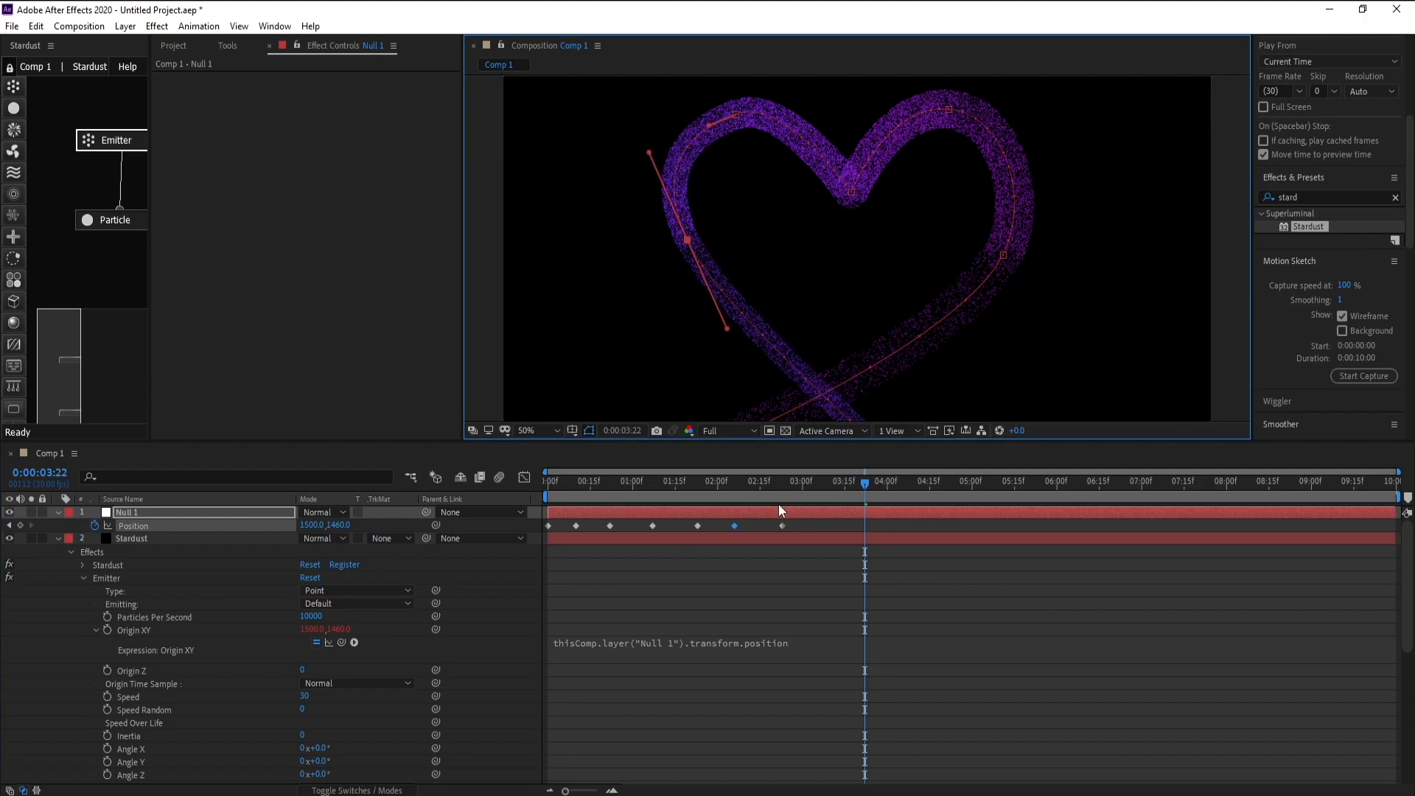
Add a Turbulence node to the Stardust layer, connect it below the Particle node, and bring up its settings.
left_click(604, 538)
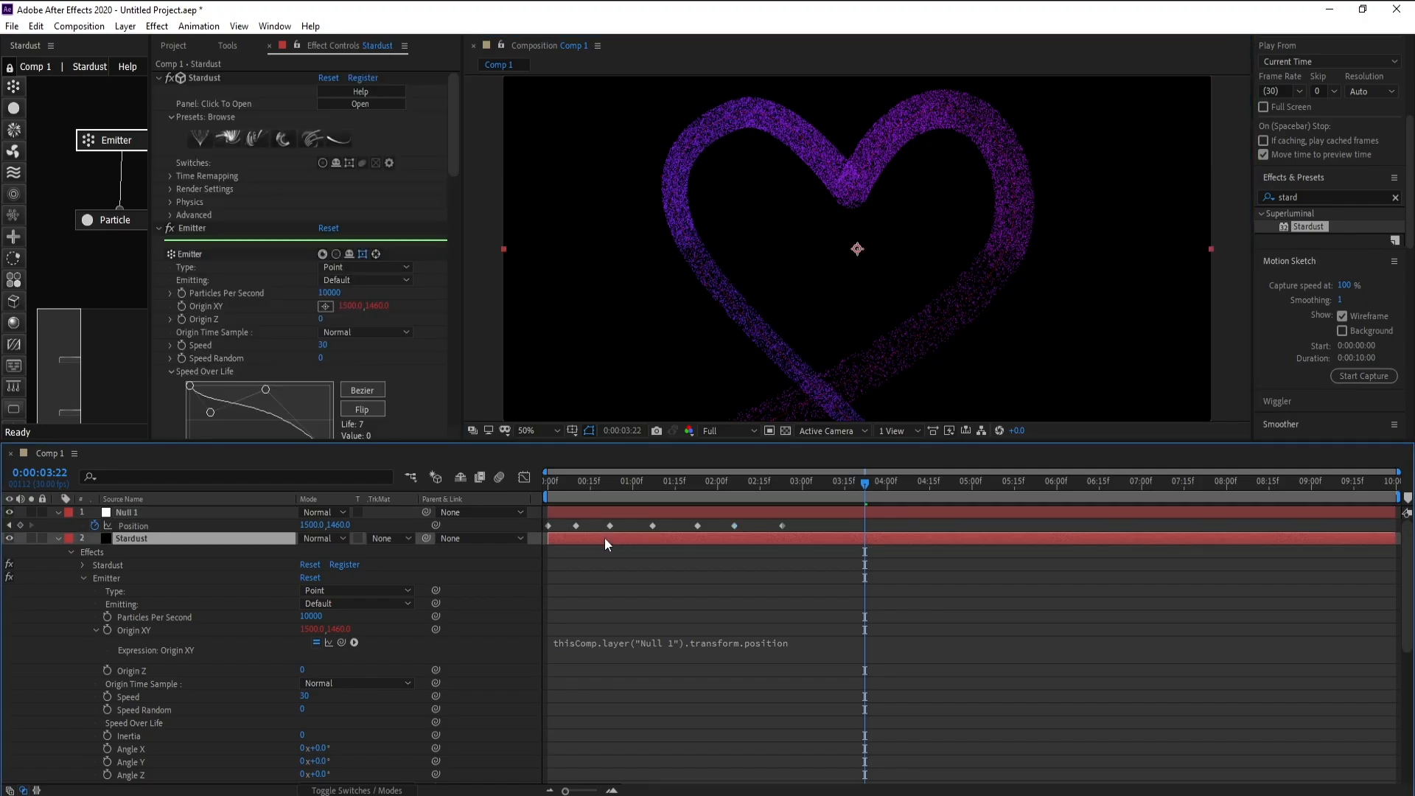
left_click(13, 172)
left_click_drag(54, 184, 106, 222)
scroll(328, 273, "down", 6)
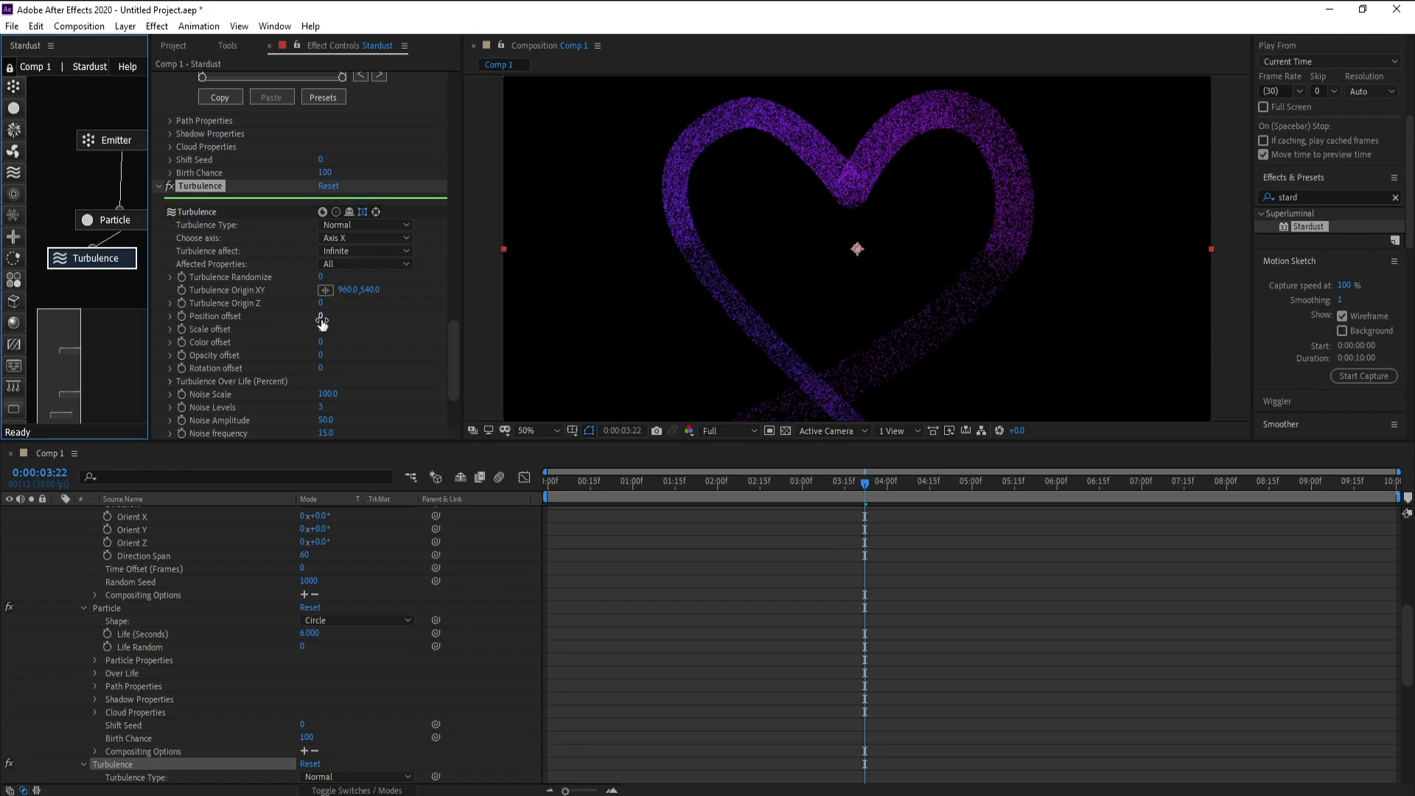
Set the Turbulence node's Position offset to 60.
left_click_drag(322, 322, 326, 319)
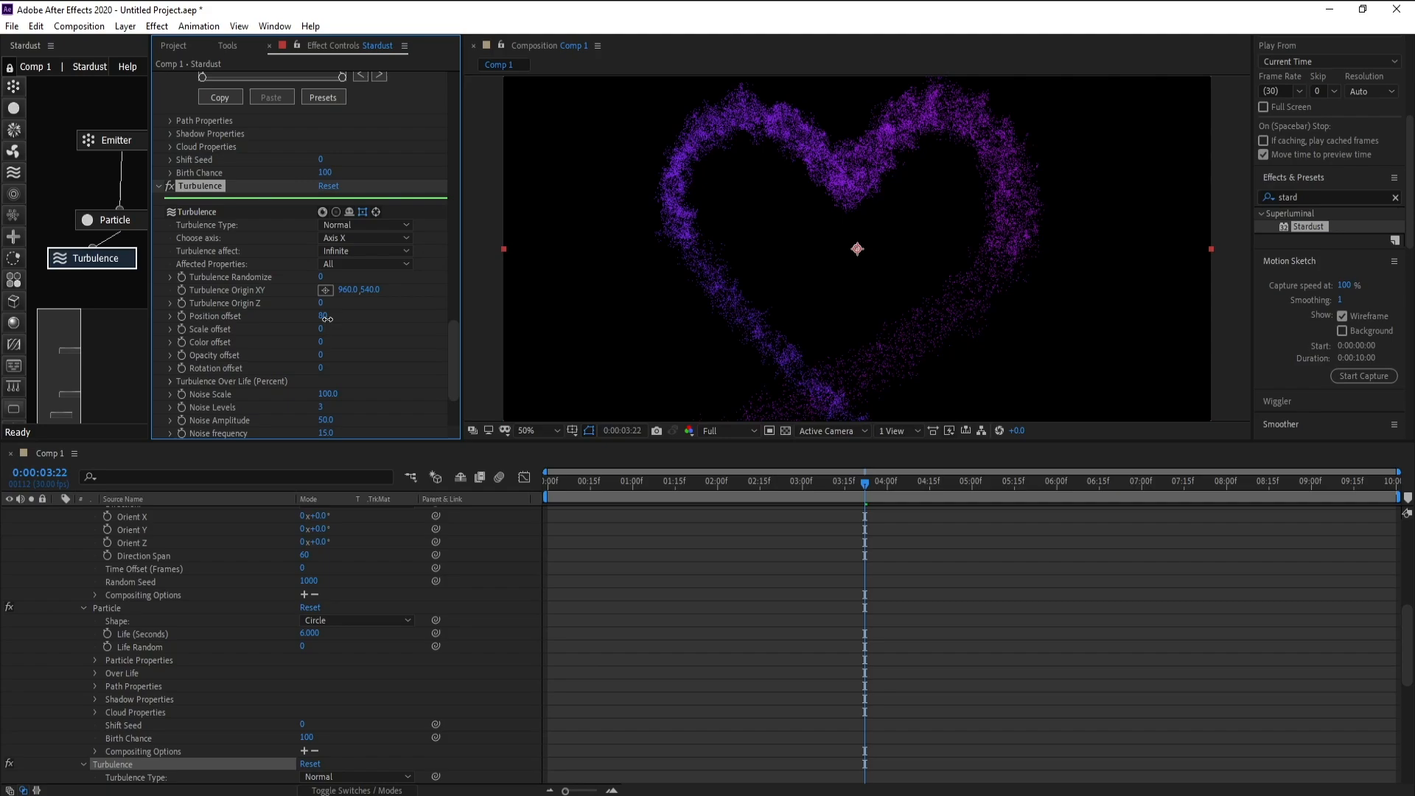
left_click(327, 317)
type("60")
key("Return")
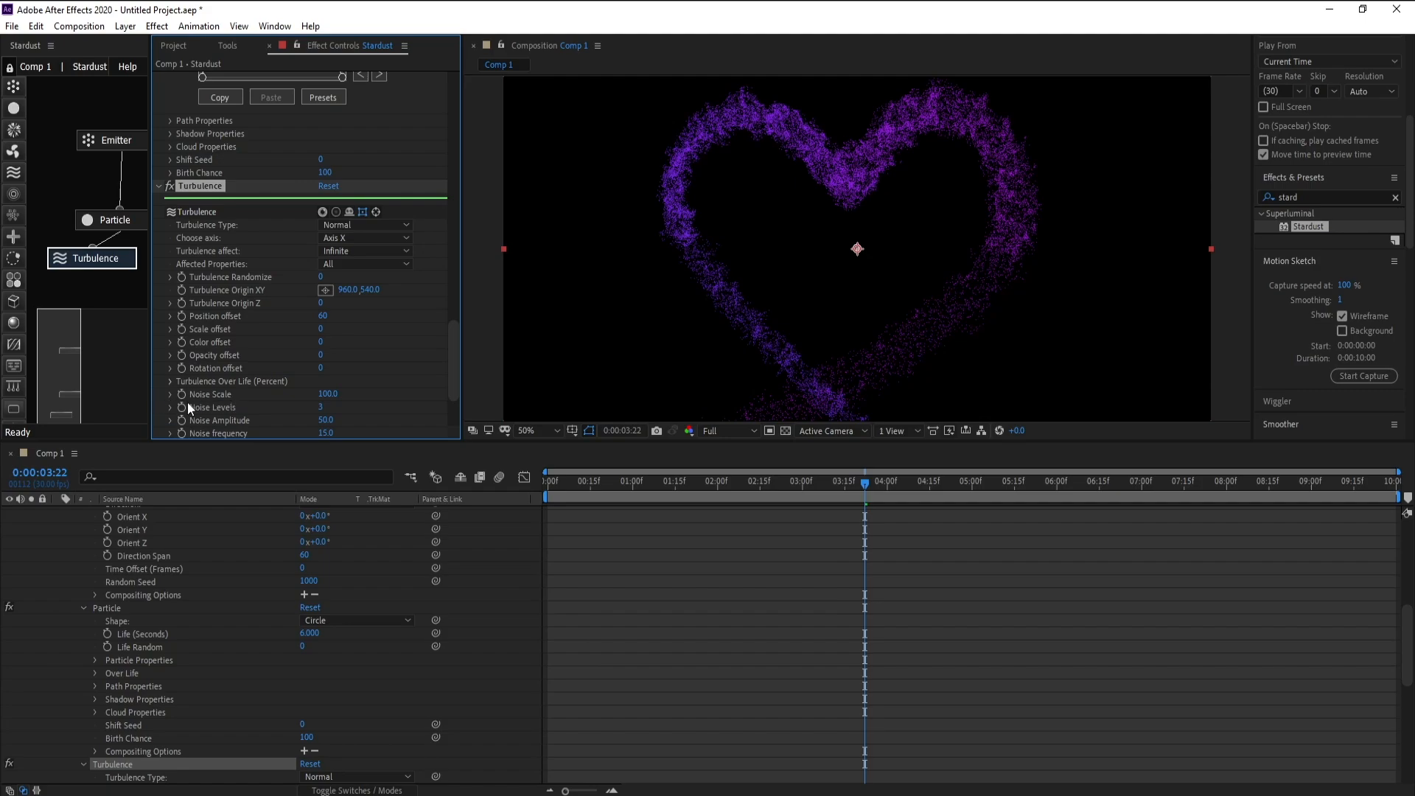
Set the turbulence Noise Scale to 170 and Noise Levels to 2, and preview the animation from the start.
left_click_drag(327, 395, 329, 397)
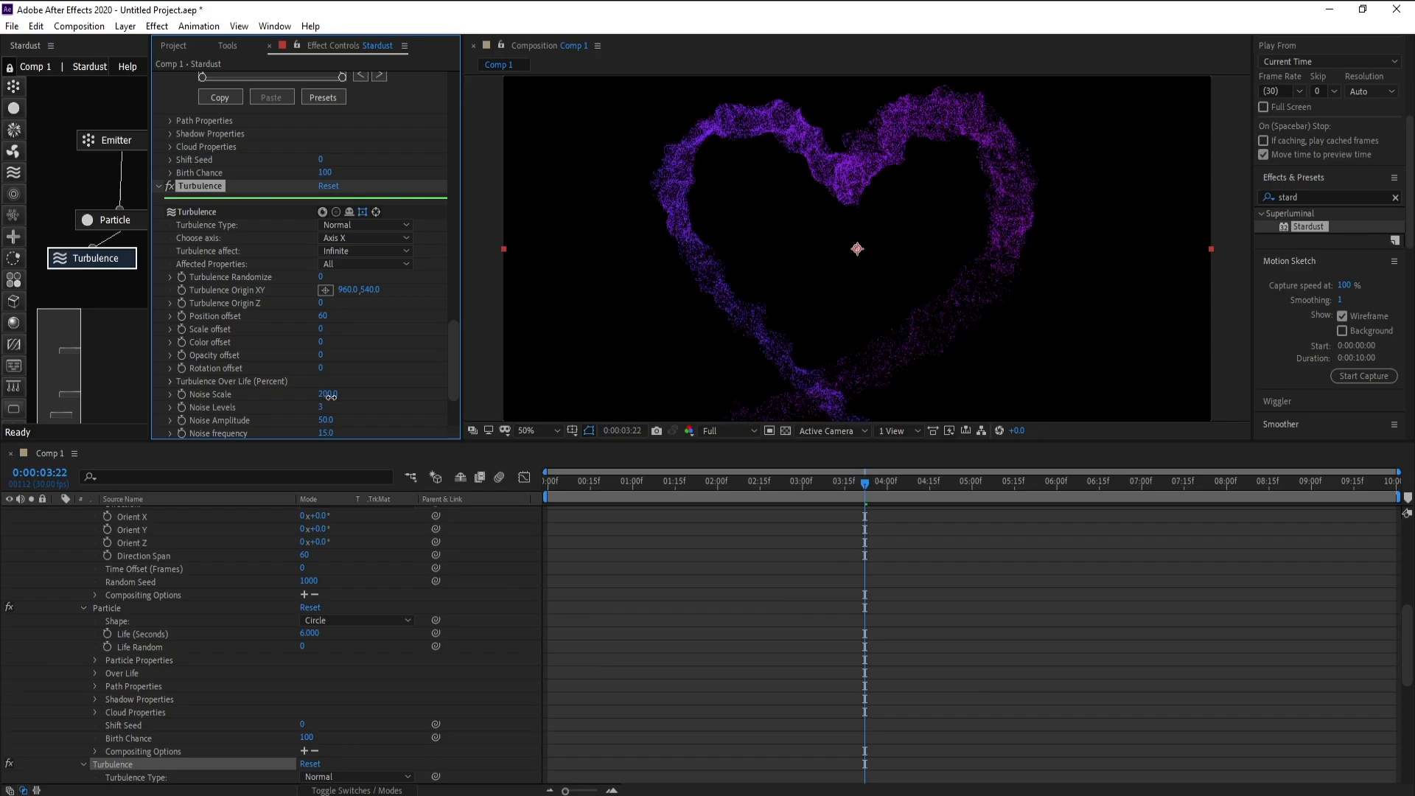
mouse_move(329, 397)
left_mouse_down()
mouse_move(461, 402)
mouse_move(341, 411)
left_mouse_up()
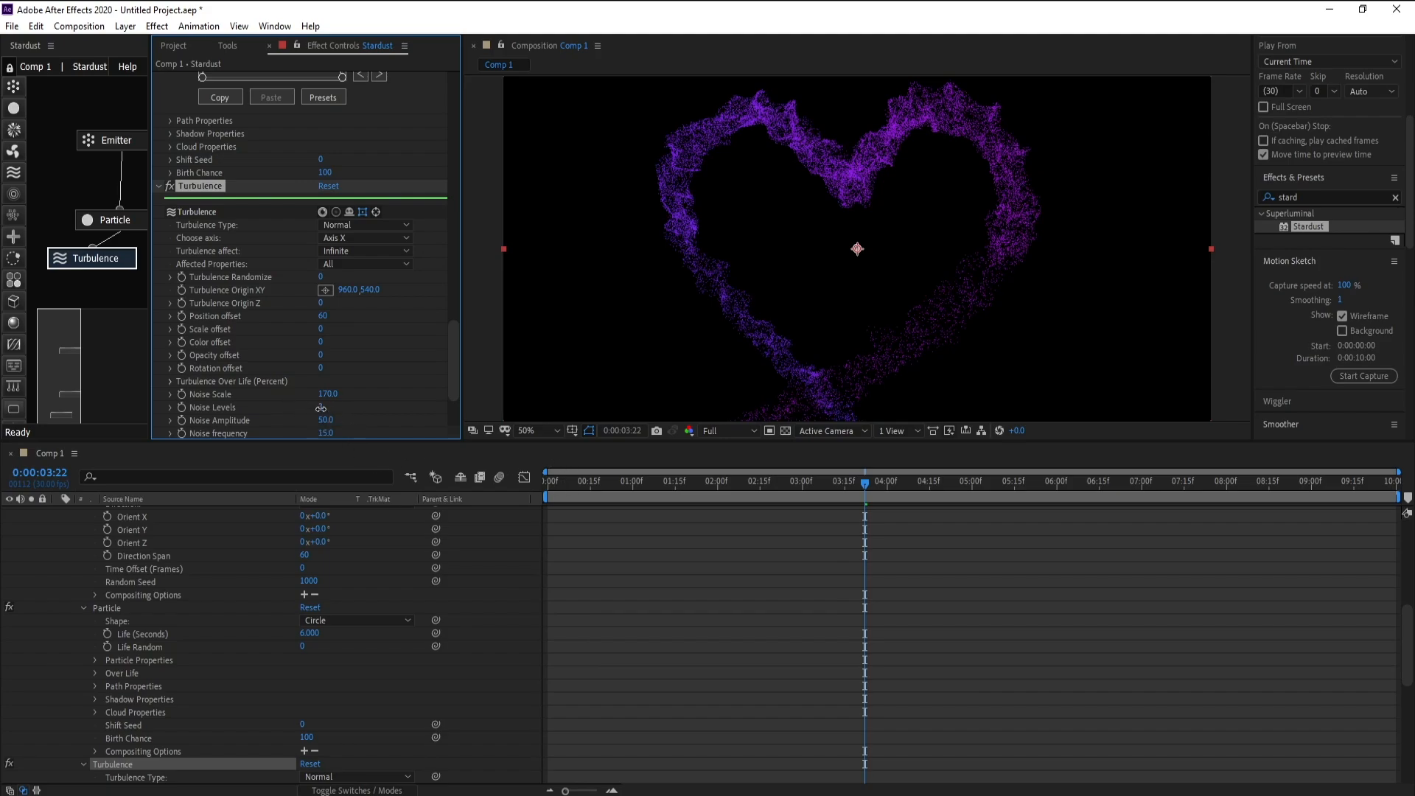
left_click(321, 408)
type("2")
key("Return")
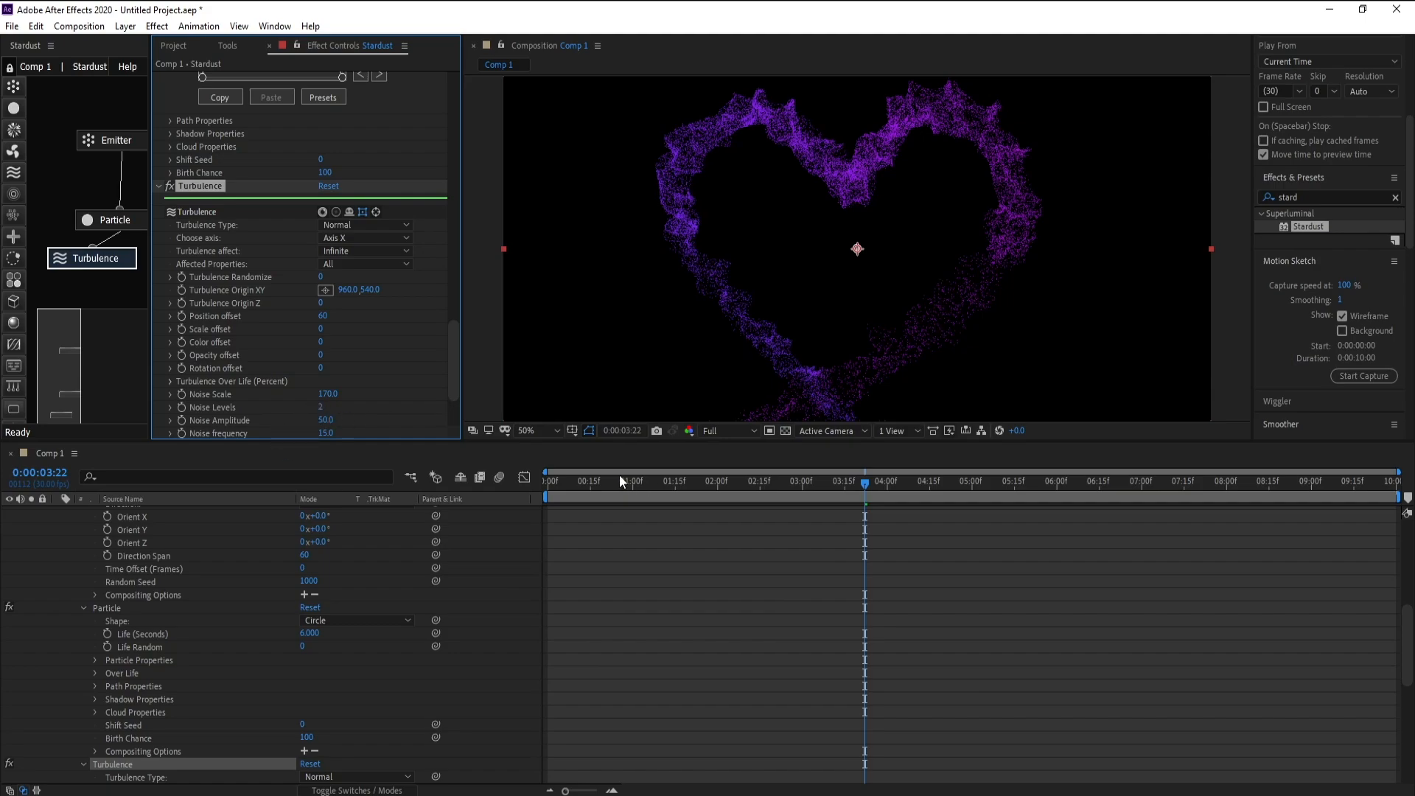
left_click_drag(560, 490, 525, 485)
key("space")
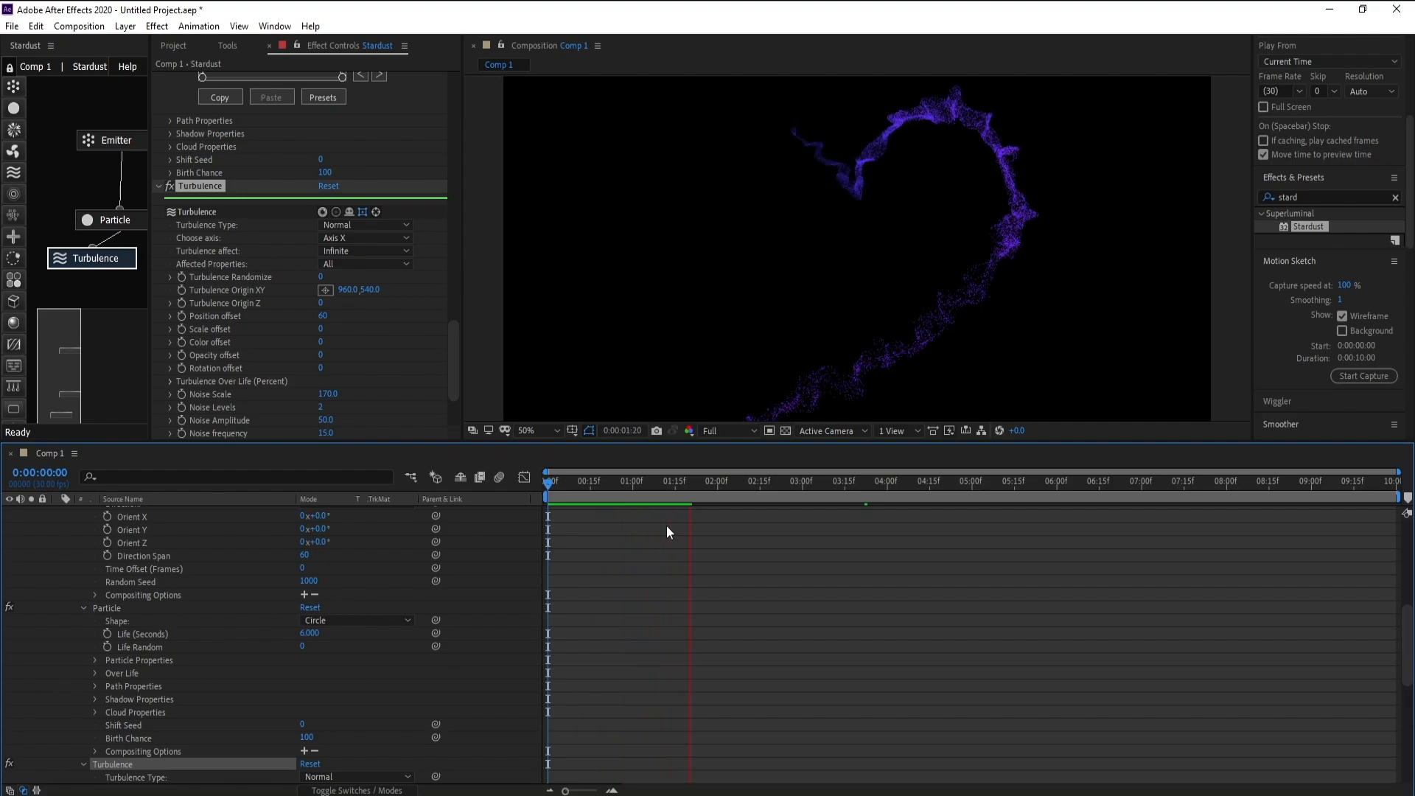
left_click(630, 488)
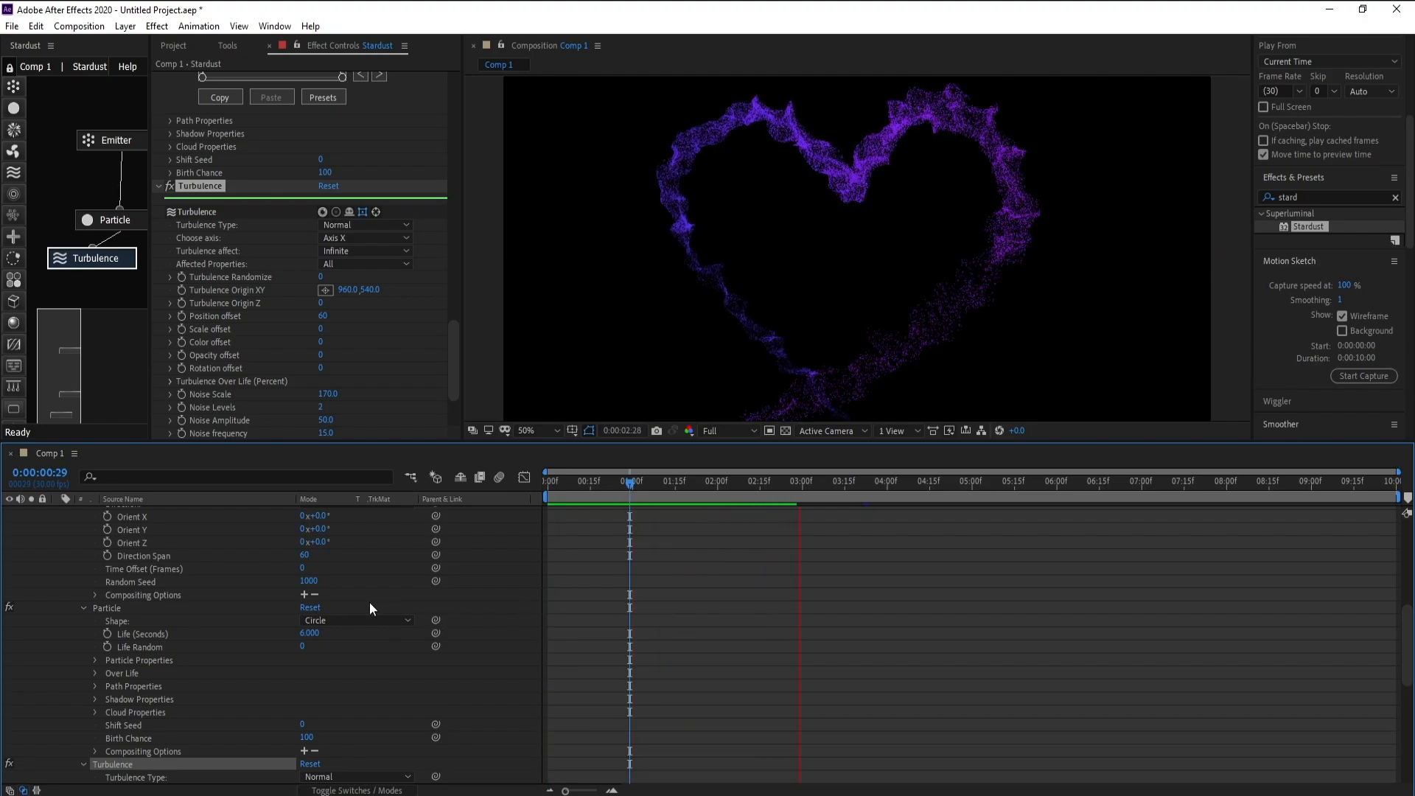
key("space")
Collapse the Stardust and Null 1 layer properties in the timeline and widen the Stardust node area.
scroll(236, 668, "up", 10)
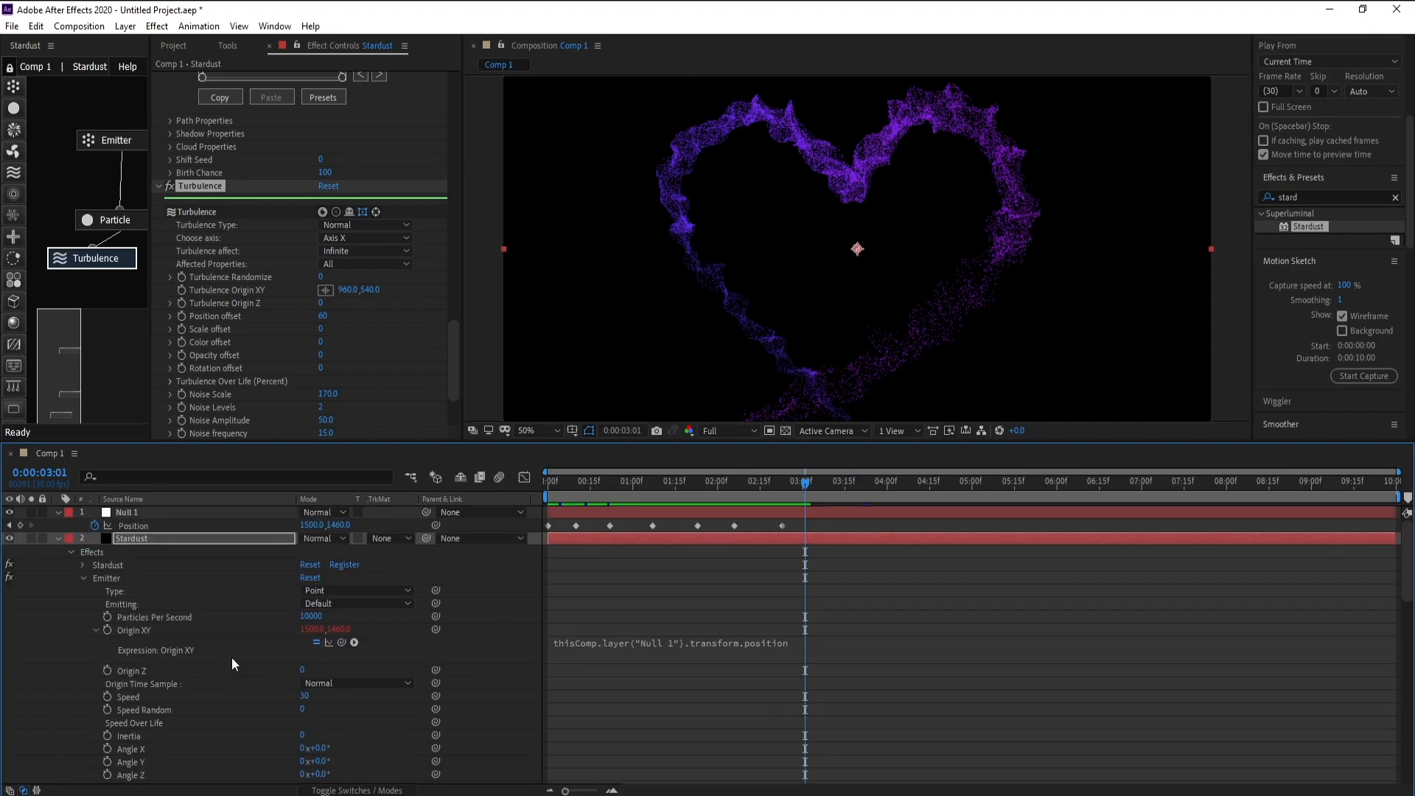
left_click(59, 538)
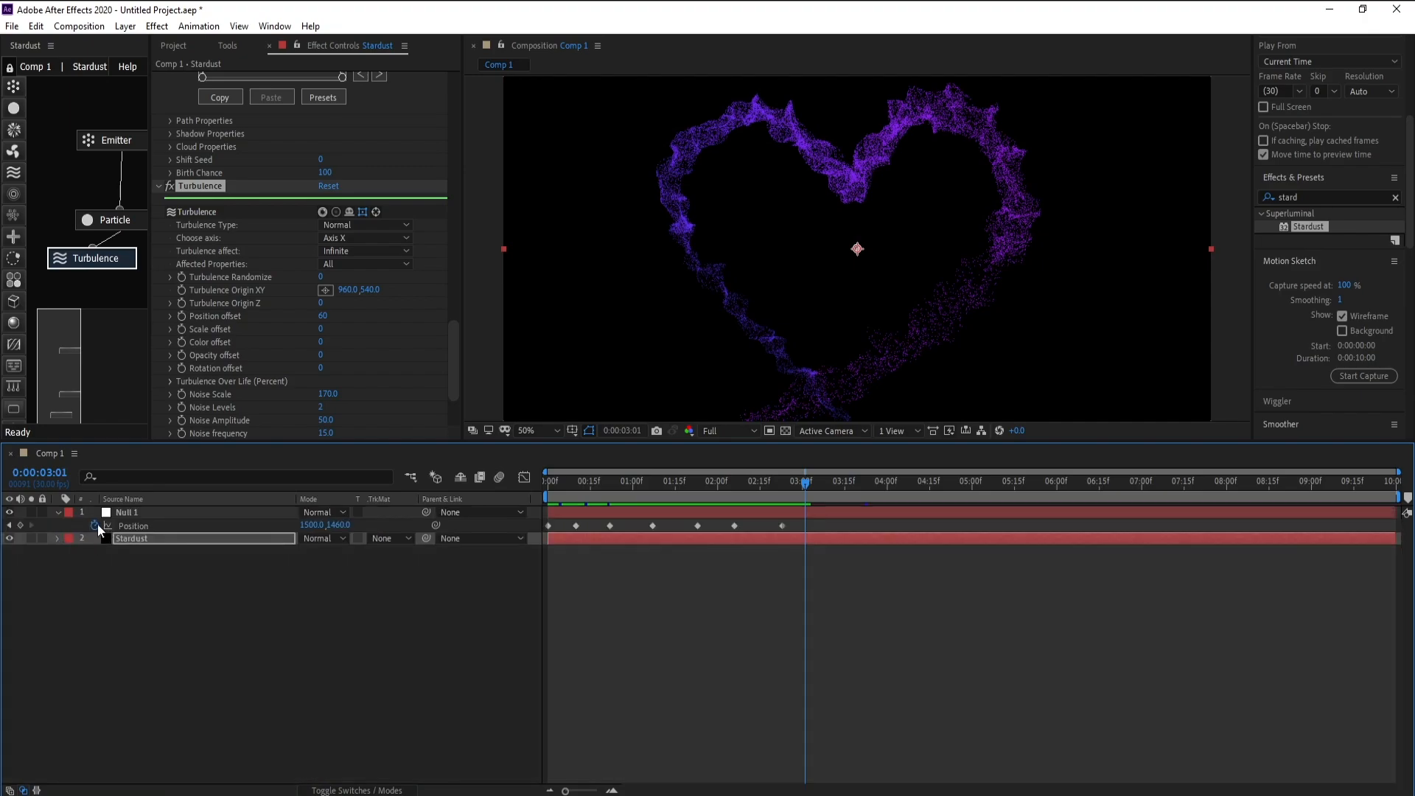
left_click(58, 513)
left_click(137, 528)
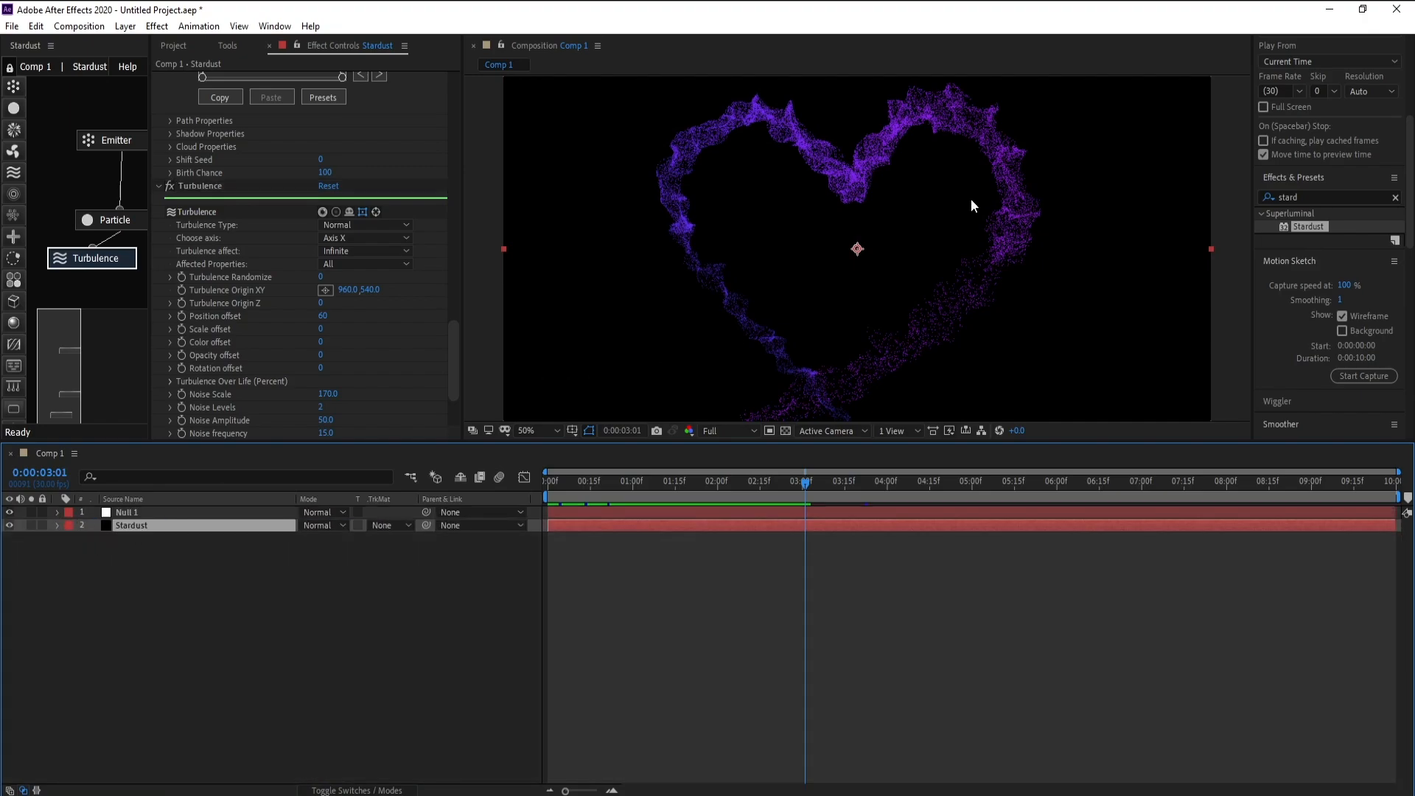
key("slash")
scroll(879, 298, "down", 1)
left_click_drag(153, 173, 248, 174)
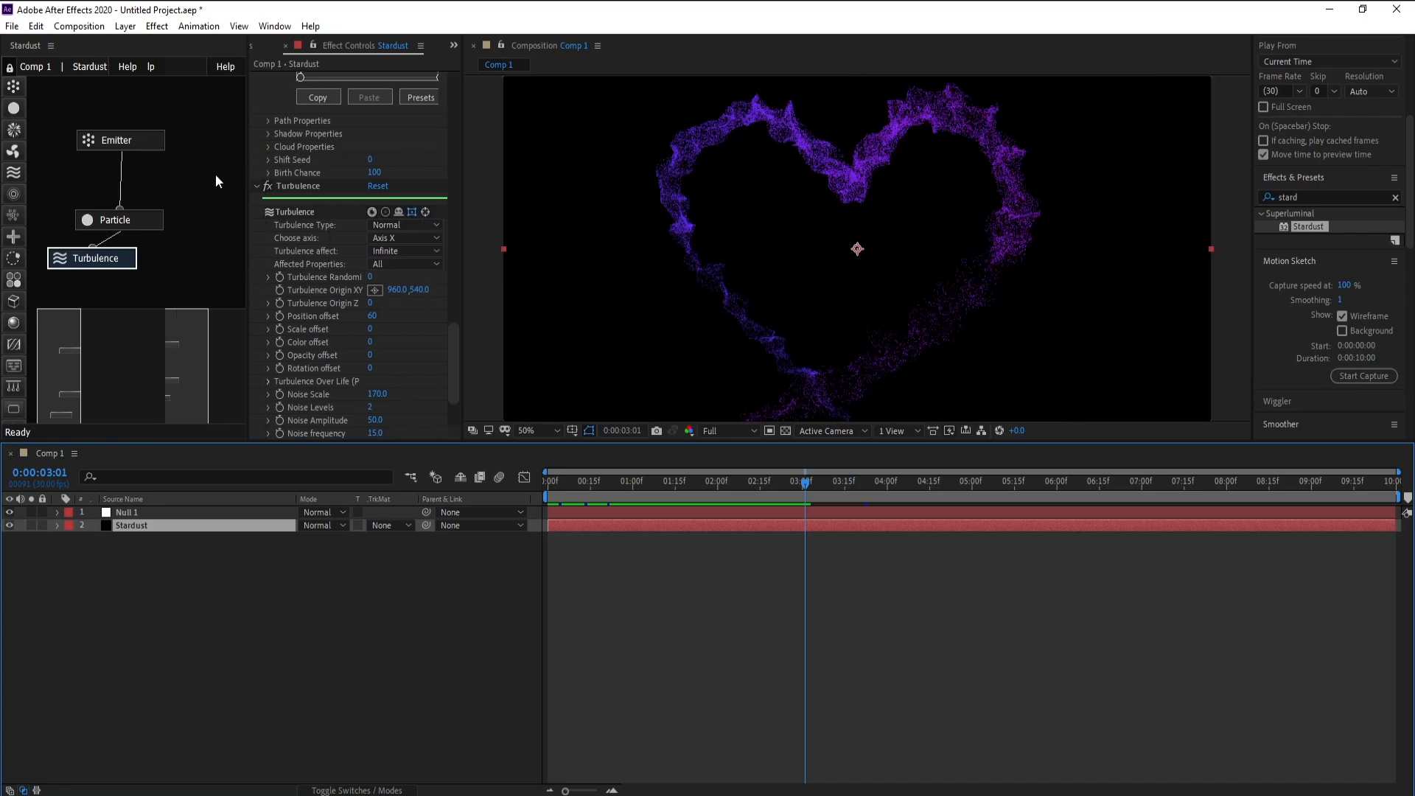
Duplicate the Emitter node, place the copy beside the original, and connect a new Particle node below it.
left_click(162, 144)
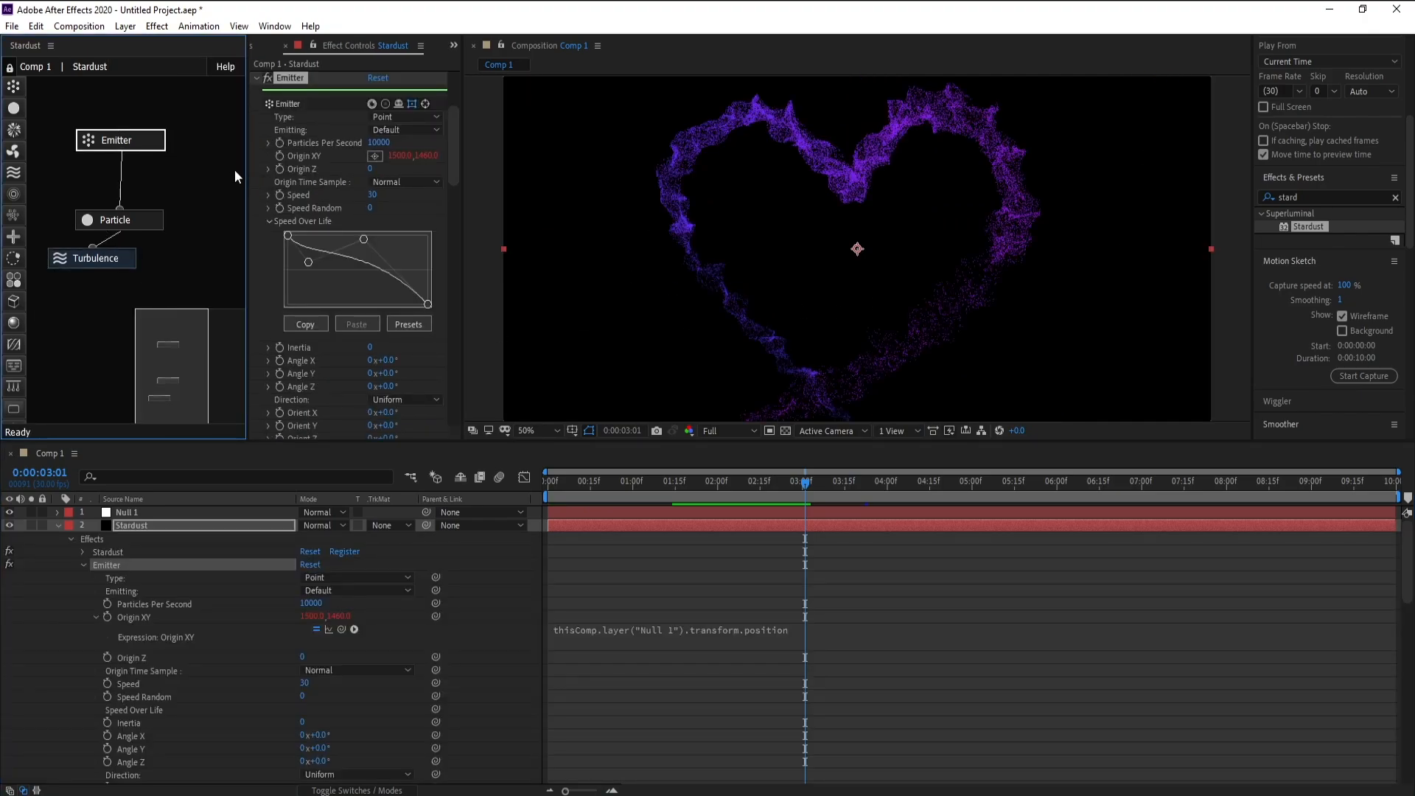
key("ctrl+d")
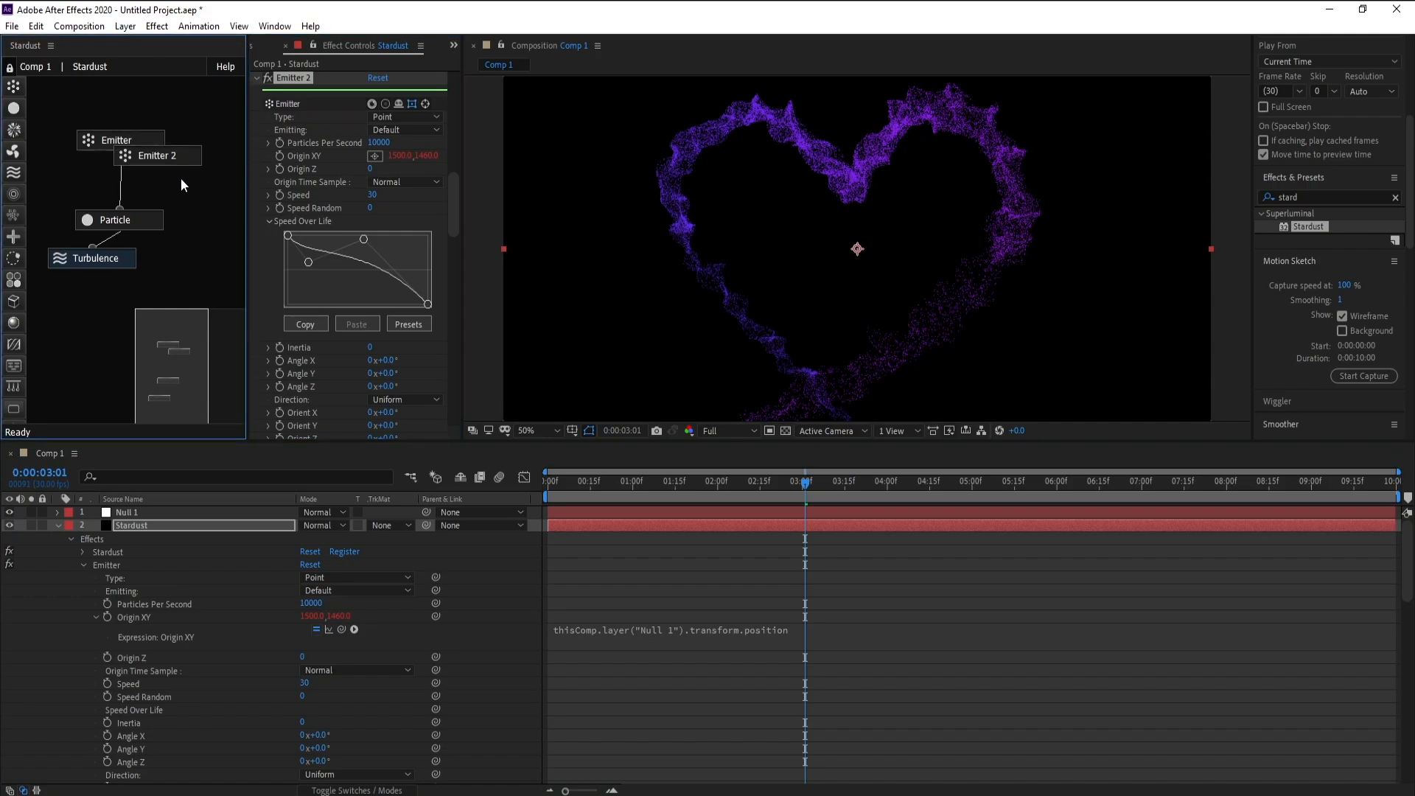
left_click_drag(180, 161, 227, 147)
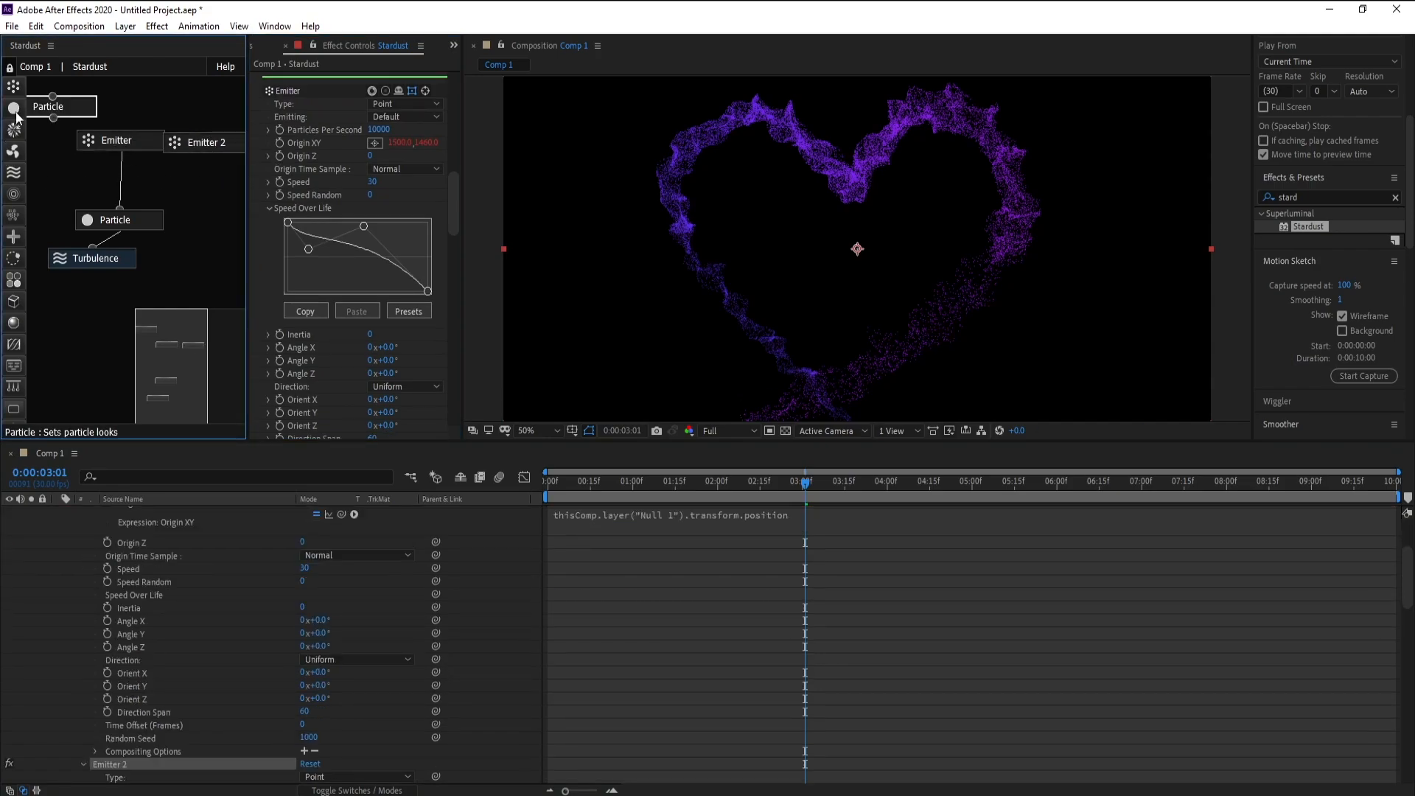
mouse_move(16, 112)
left_mouse_down()
mouse_move(68, 108)
mouse_move(201, 205)
mouse_move(206, 151)
left_mouse_up()
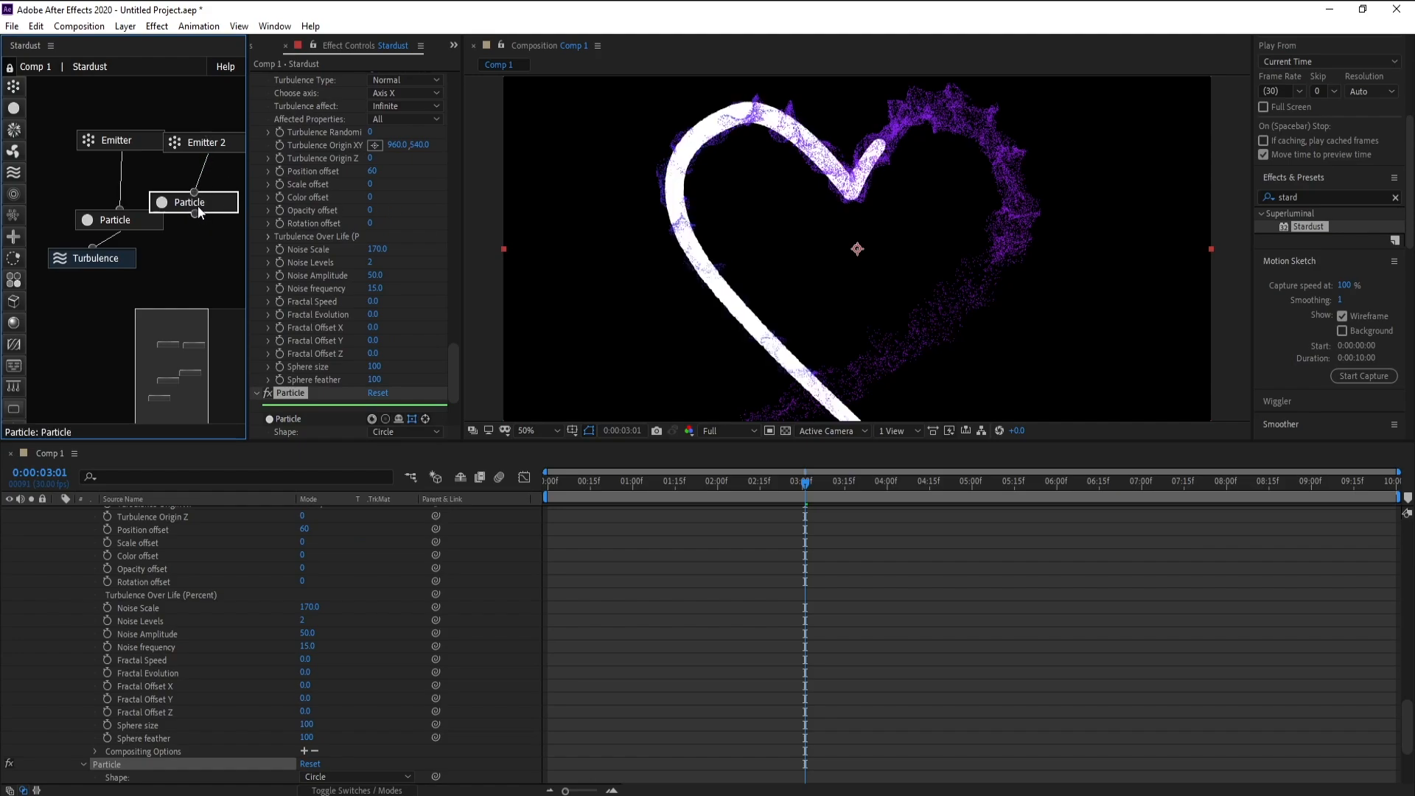
Set Emitter 2's Particles Per Second to 1000.
left_click(207, 142)
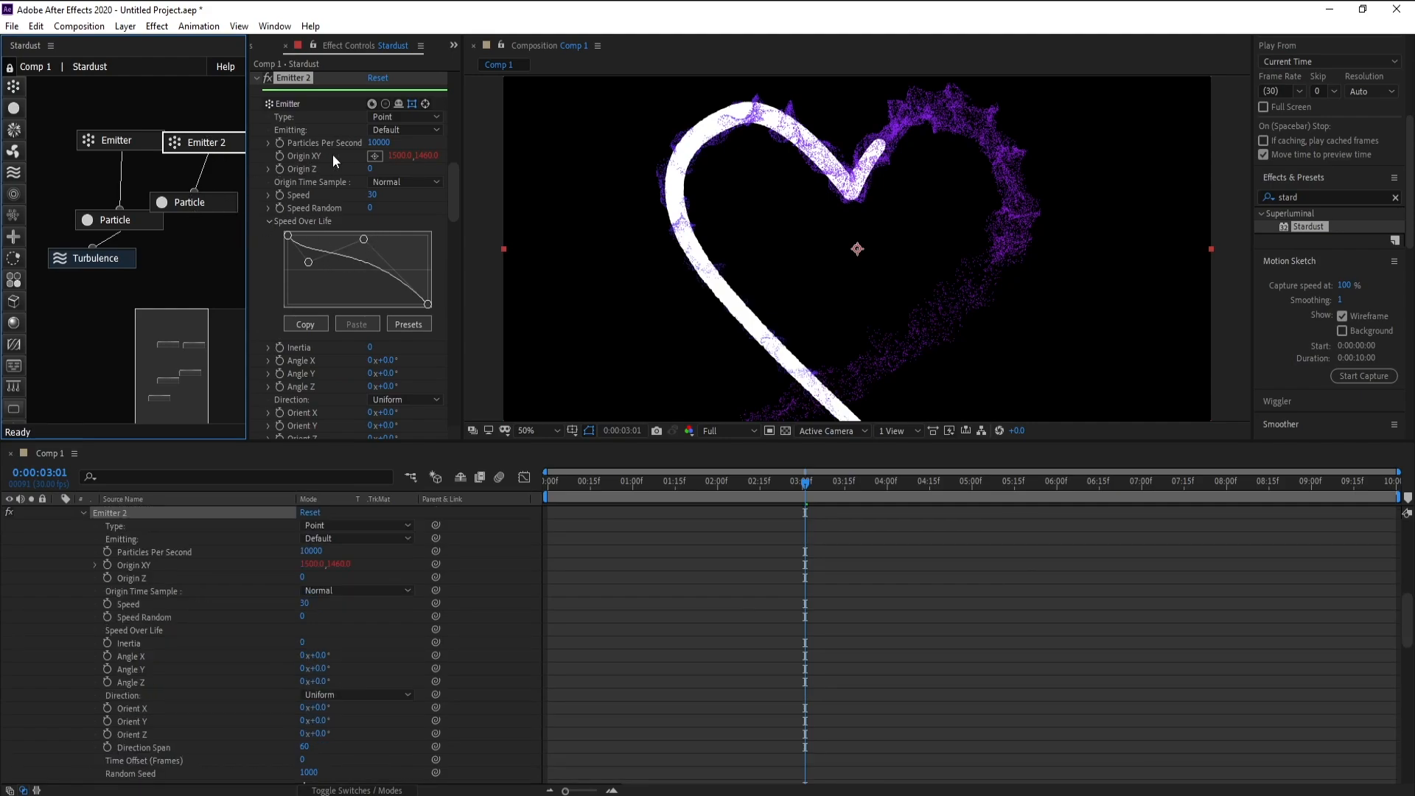
left_click(379, 142)
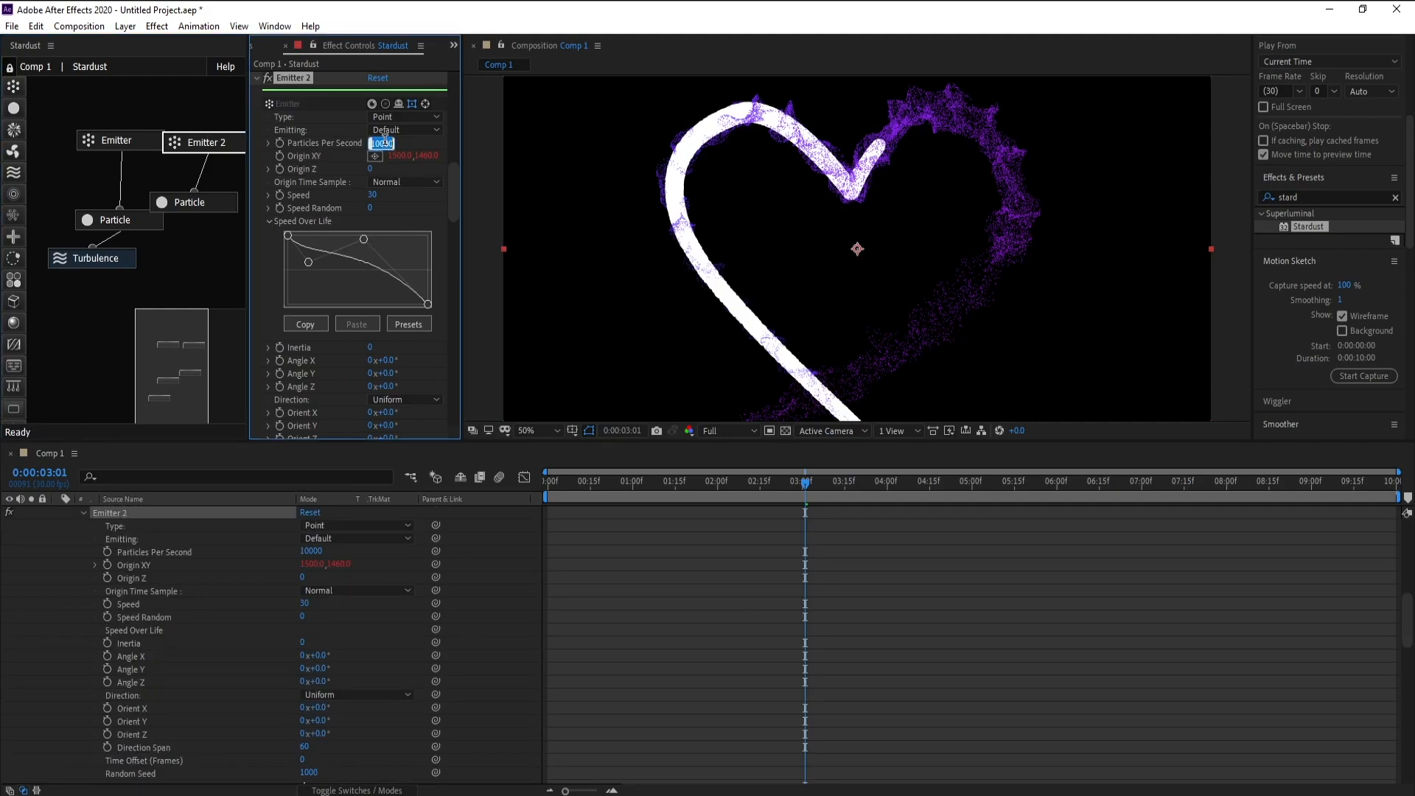
left_click_drag(387, 143, 457, 153)
key("BackSpace")
key("Return")
Set the particle size of the Particle node below Emitter 2 to 2 pixels.
left_click(214, 206)
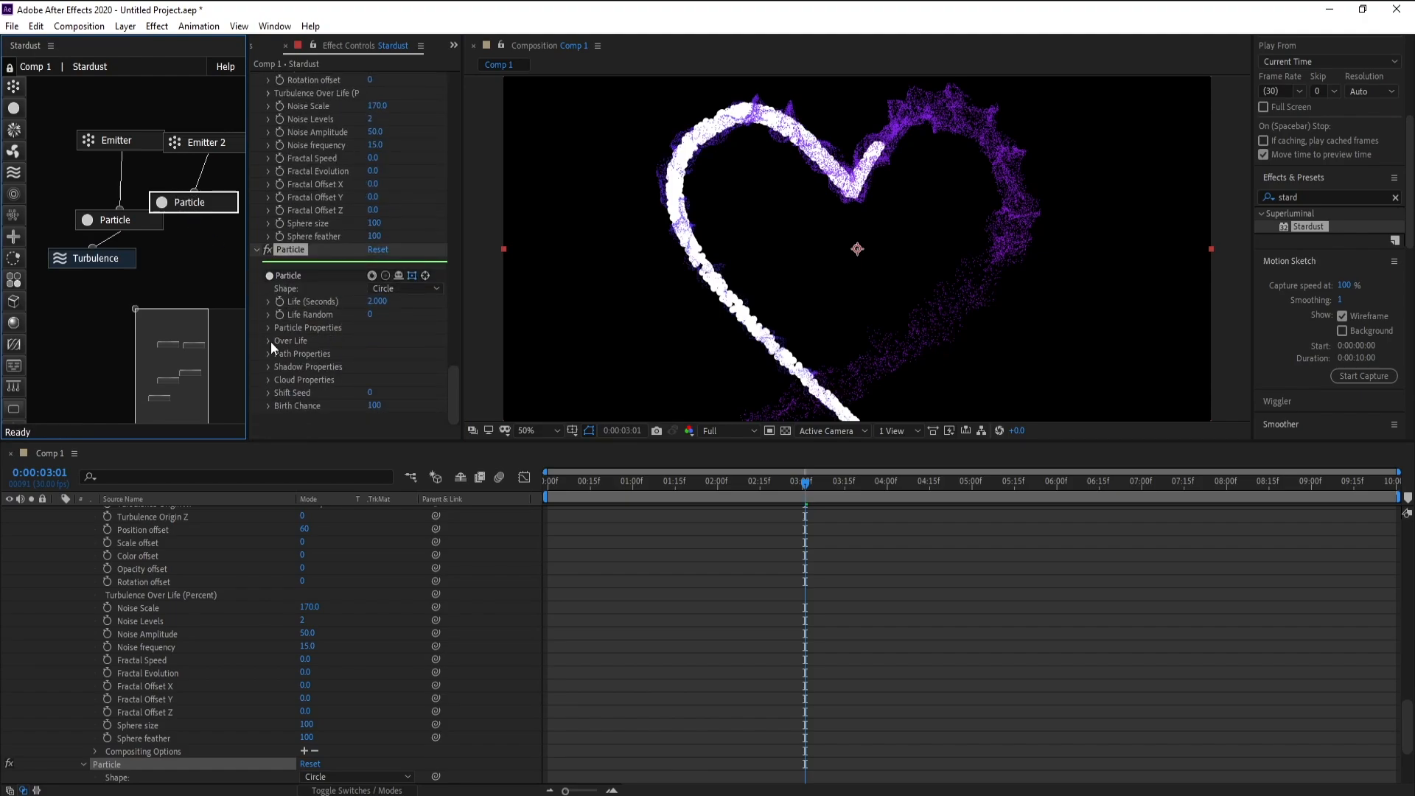
left_click(268, 327)
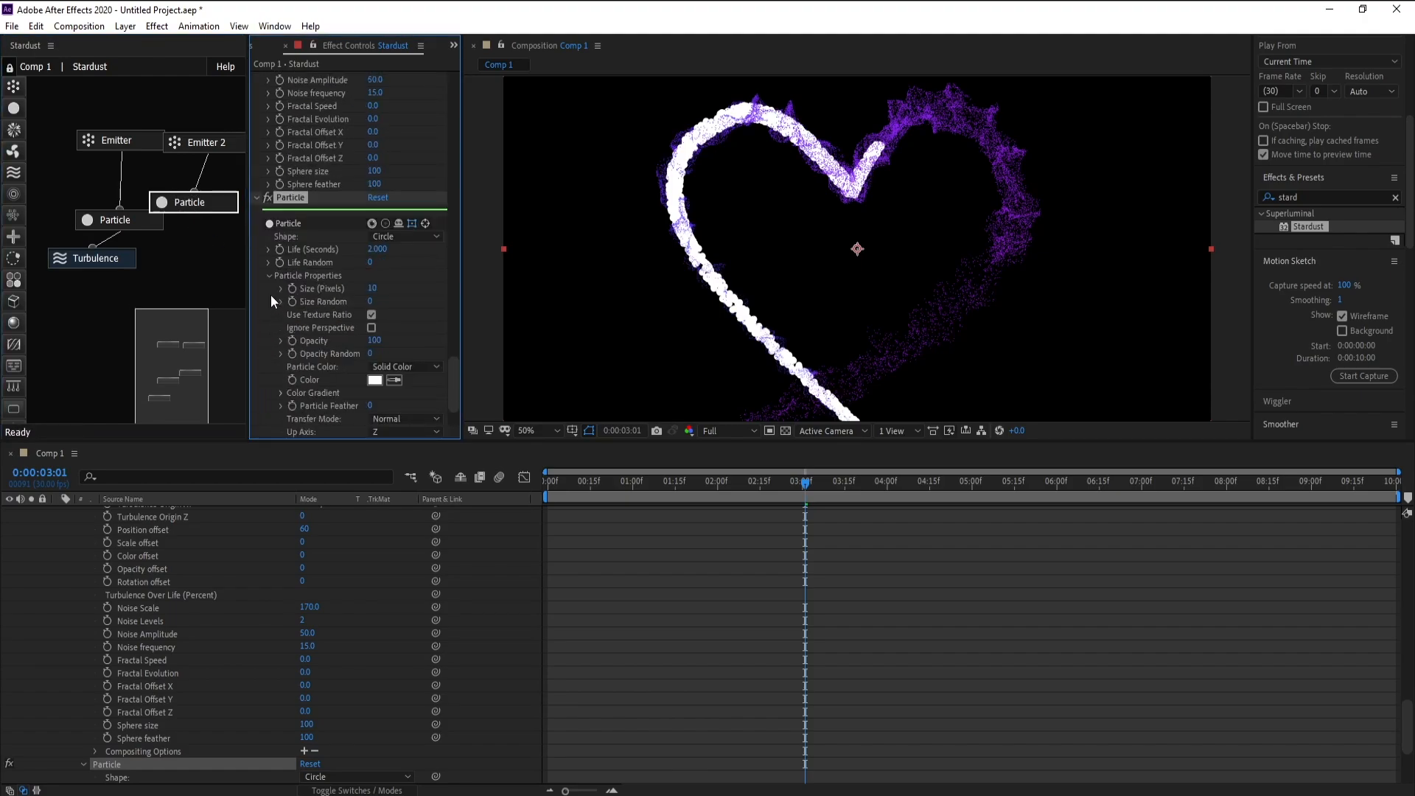
left_click(374, 289)
type("3")
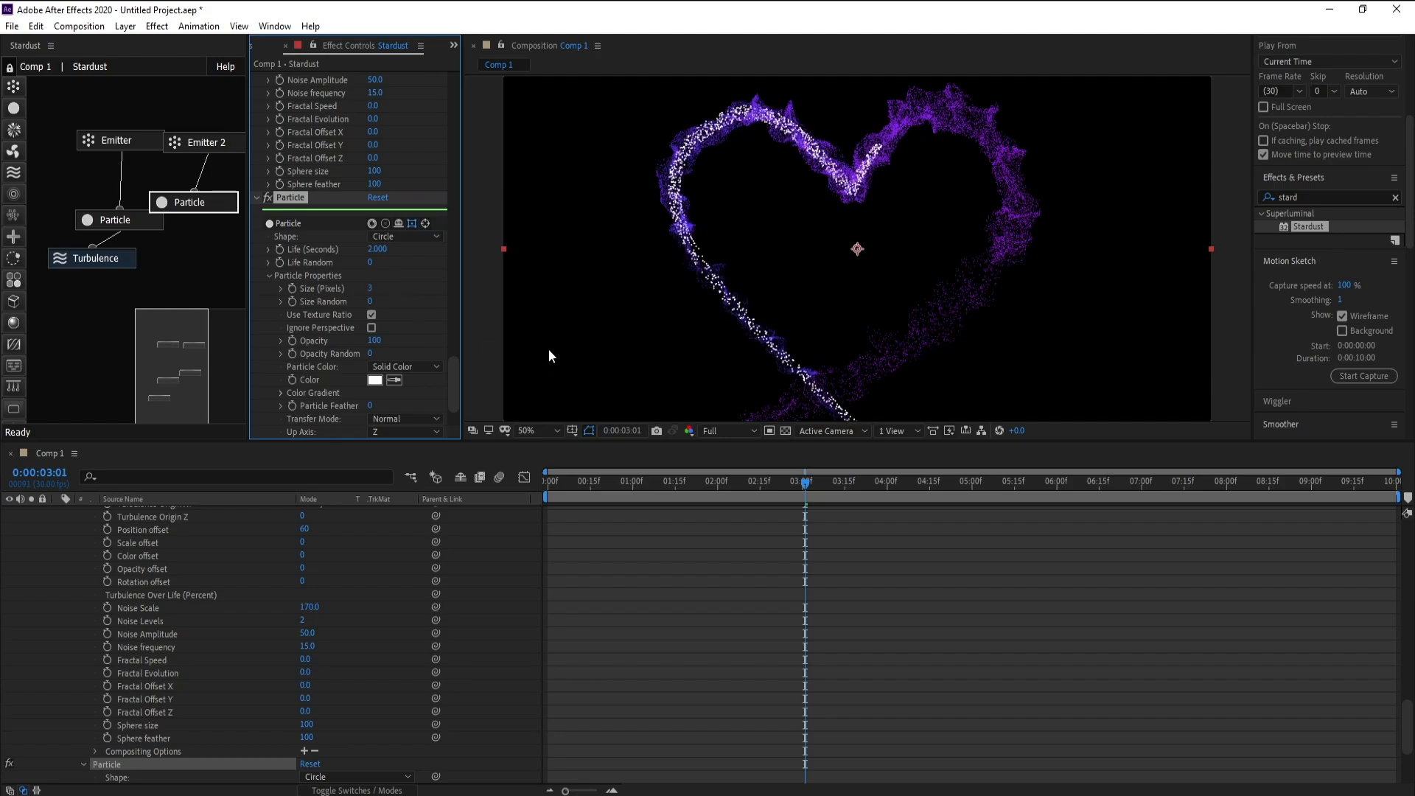
left_click(371, 289)
type("2")
key("Return")
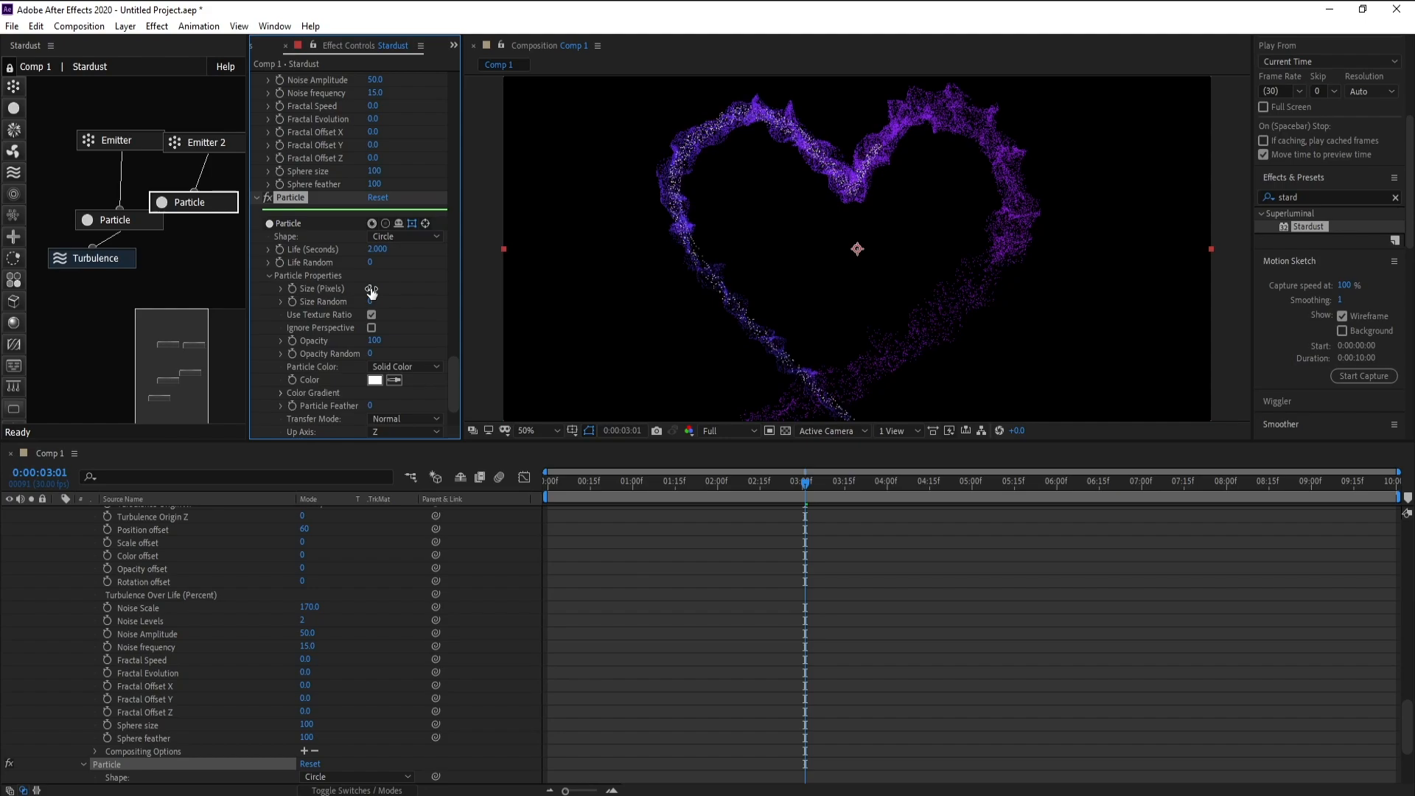
Set Emitter 2's Speed to 10 and Speed Random to 55.
left_click(213, 148)
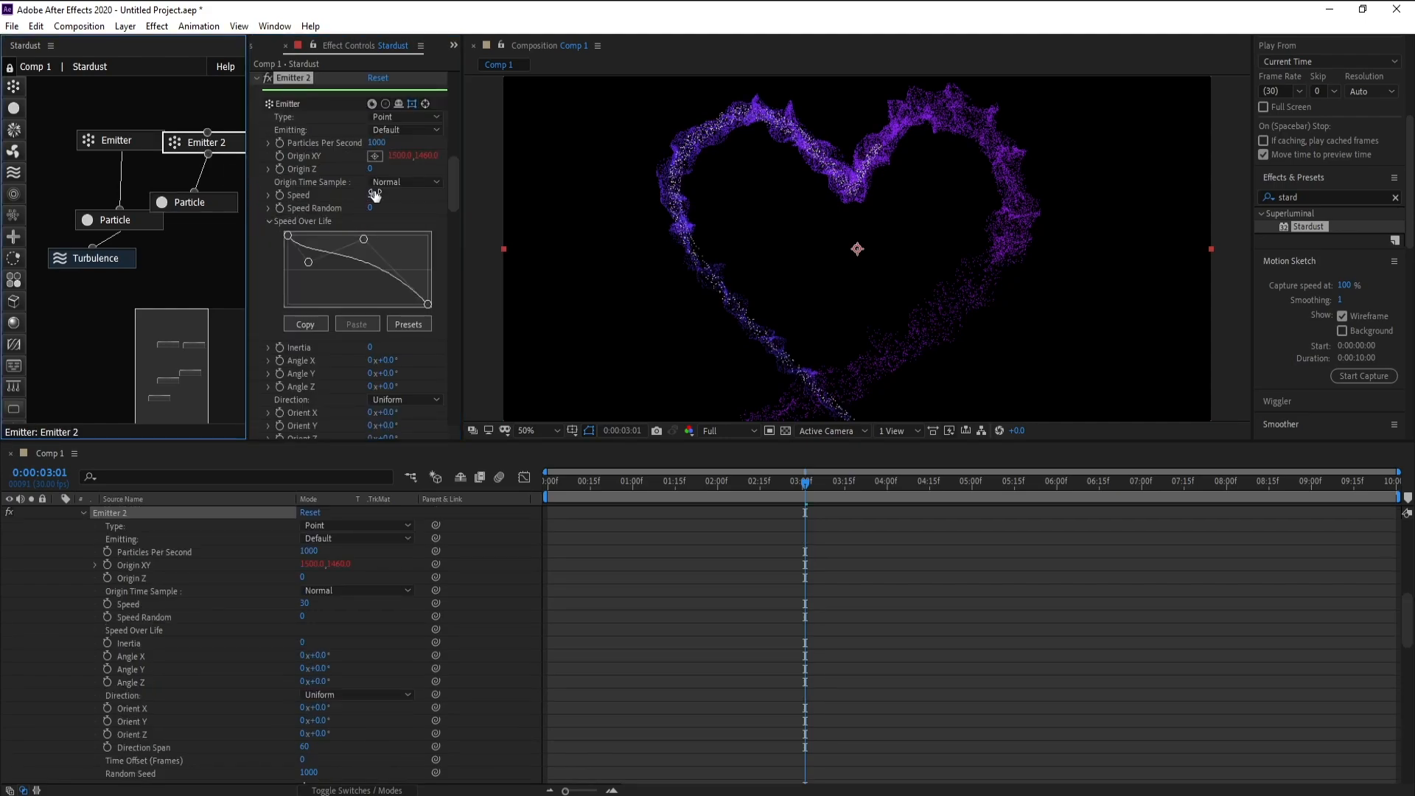
left_click_drag(375, 195, 383, 193)
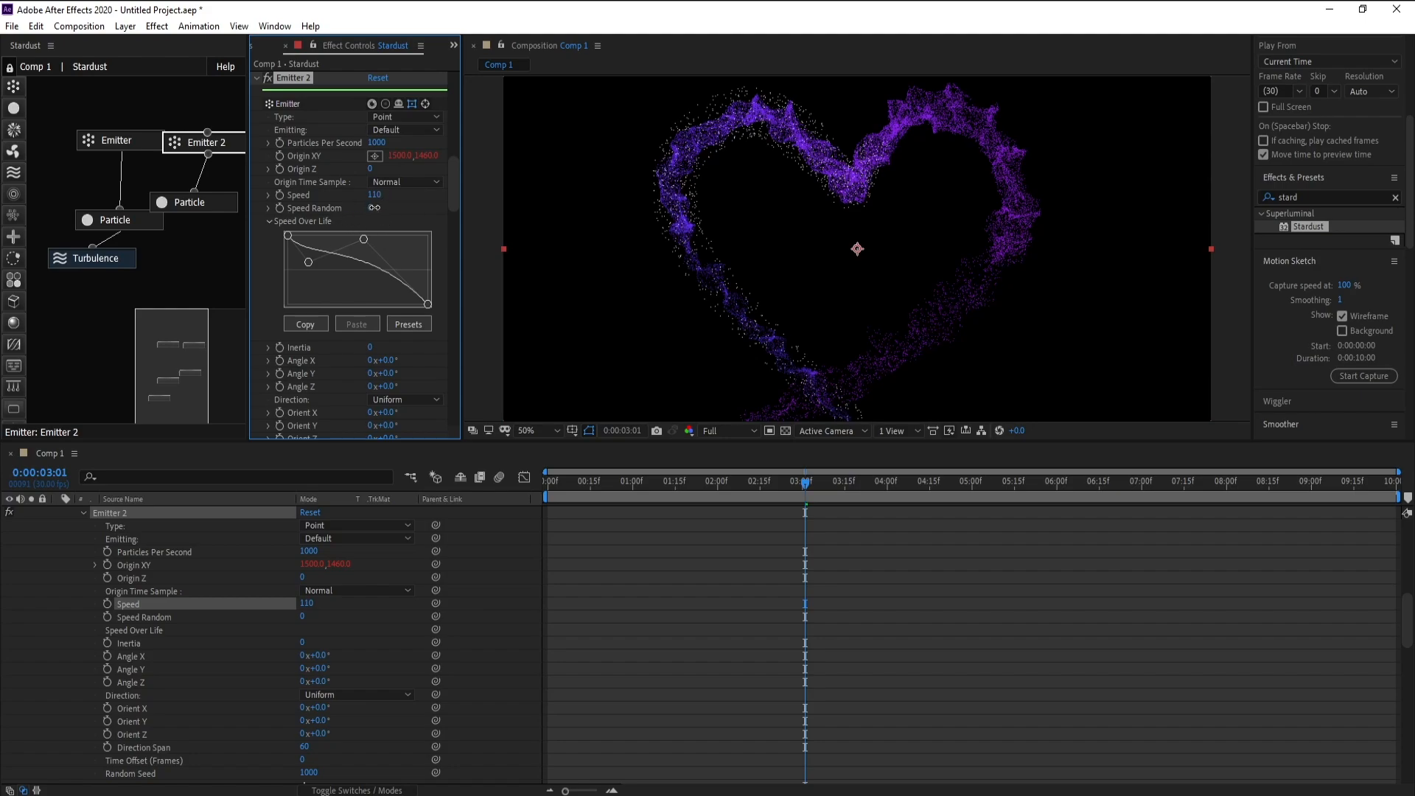
mouse_move(374, 207)
left_mouse_down()
mouse_move(408, 207)
mouse_move(366, 197)
mouse_move(382, 199)
left_mouse_up()
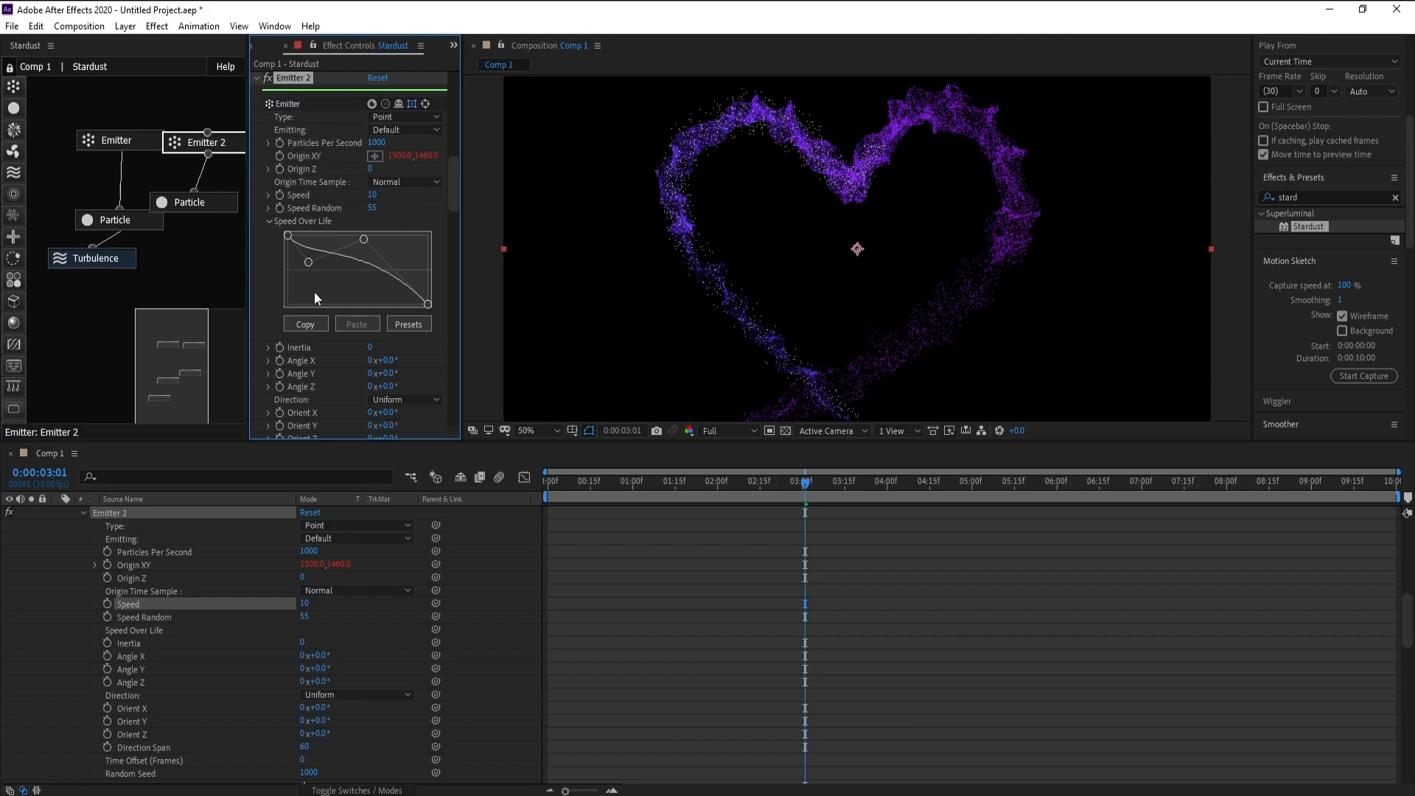
Change the second Particle node's Particle Color to Color Over Life and show its Color Gradient.
left_click(165, 202)
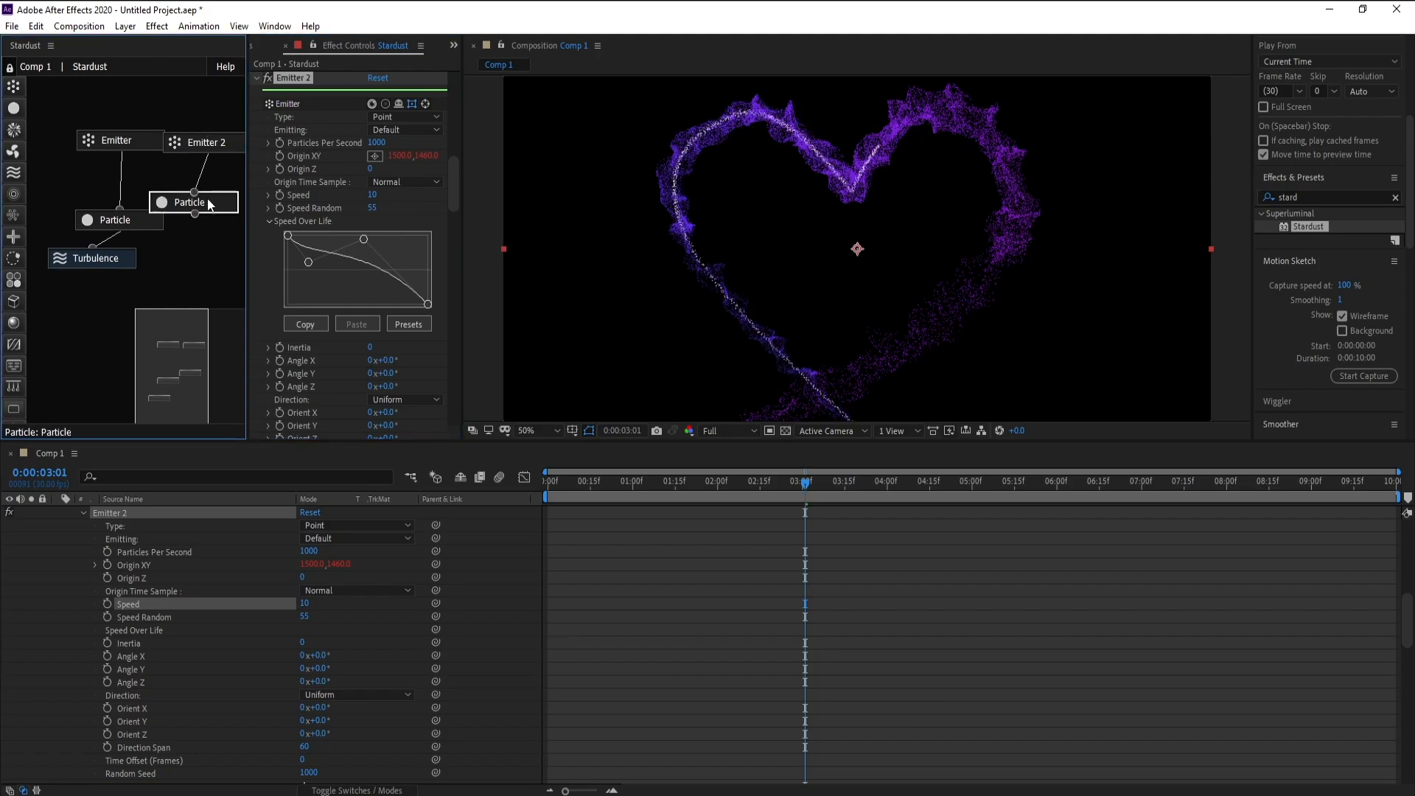
scroll(392, 287, "down", 6)
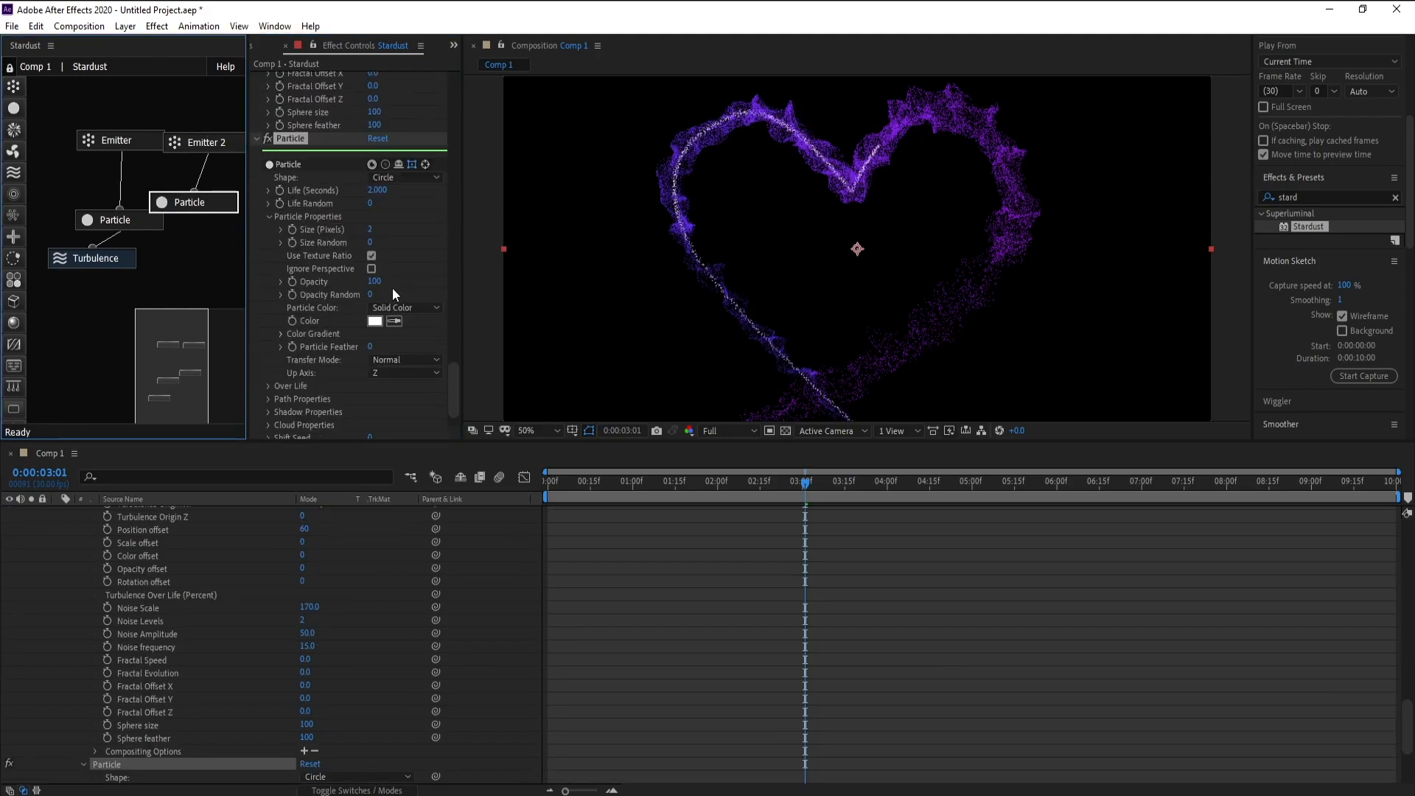
left_click(395, 322)
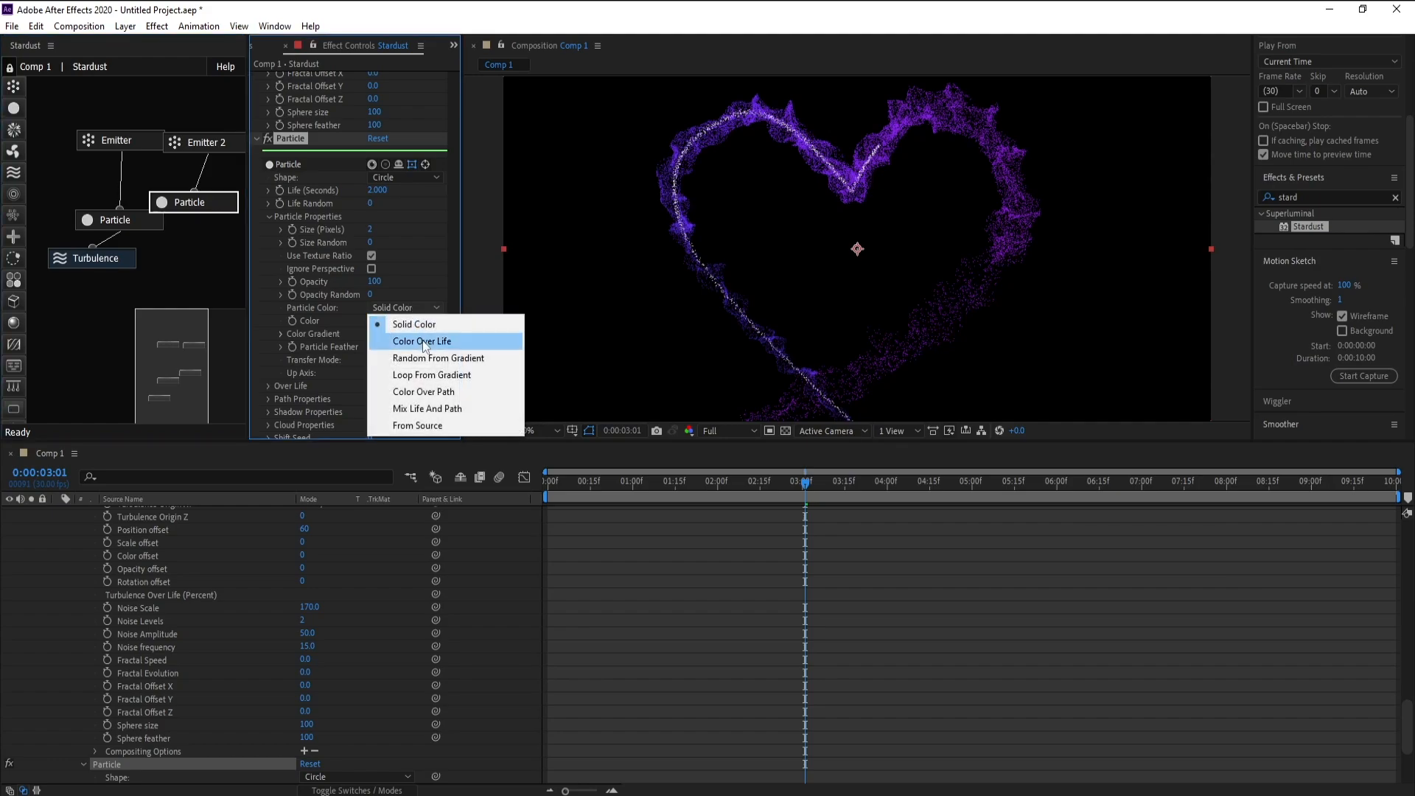
left_click(422, 341)
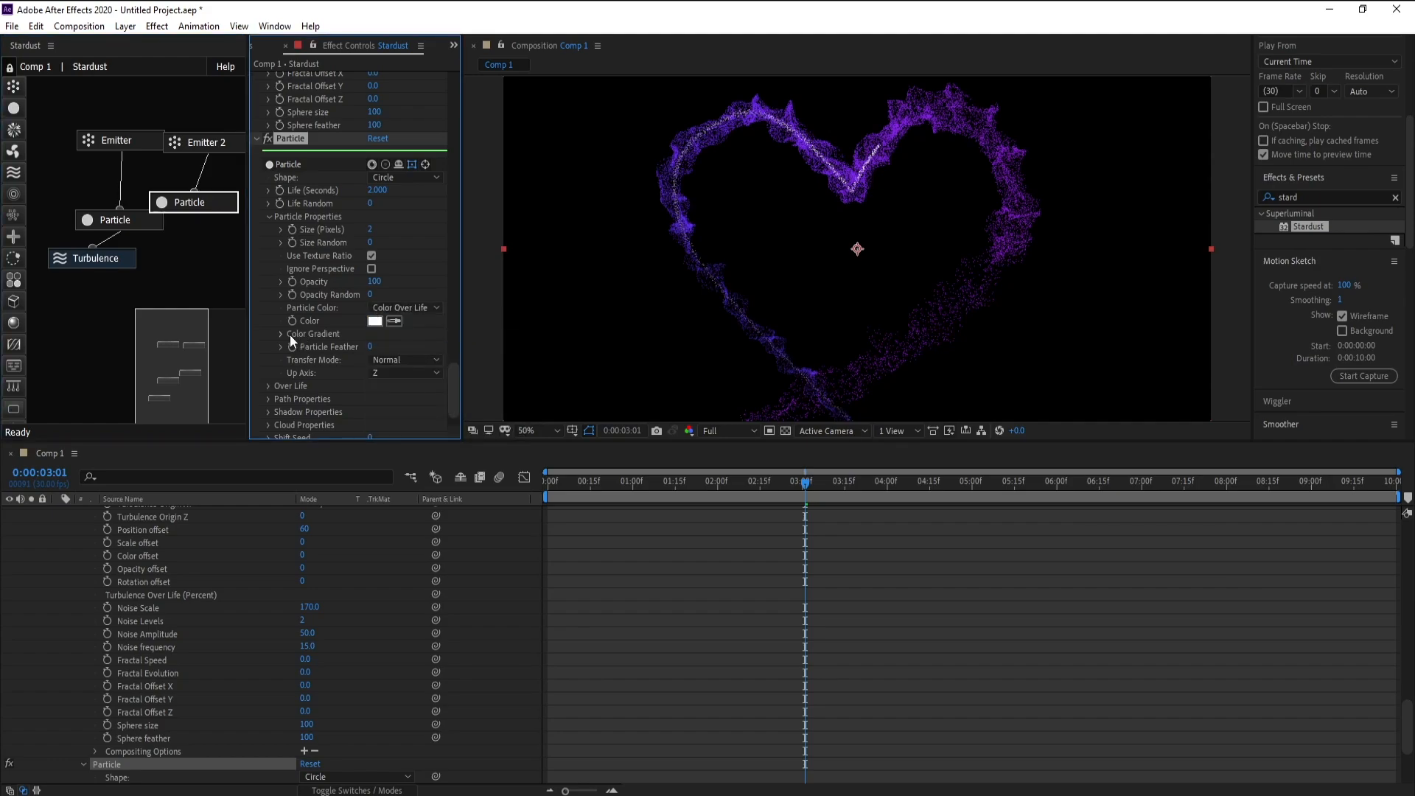
left_click(271, 335)
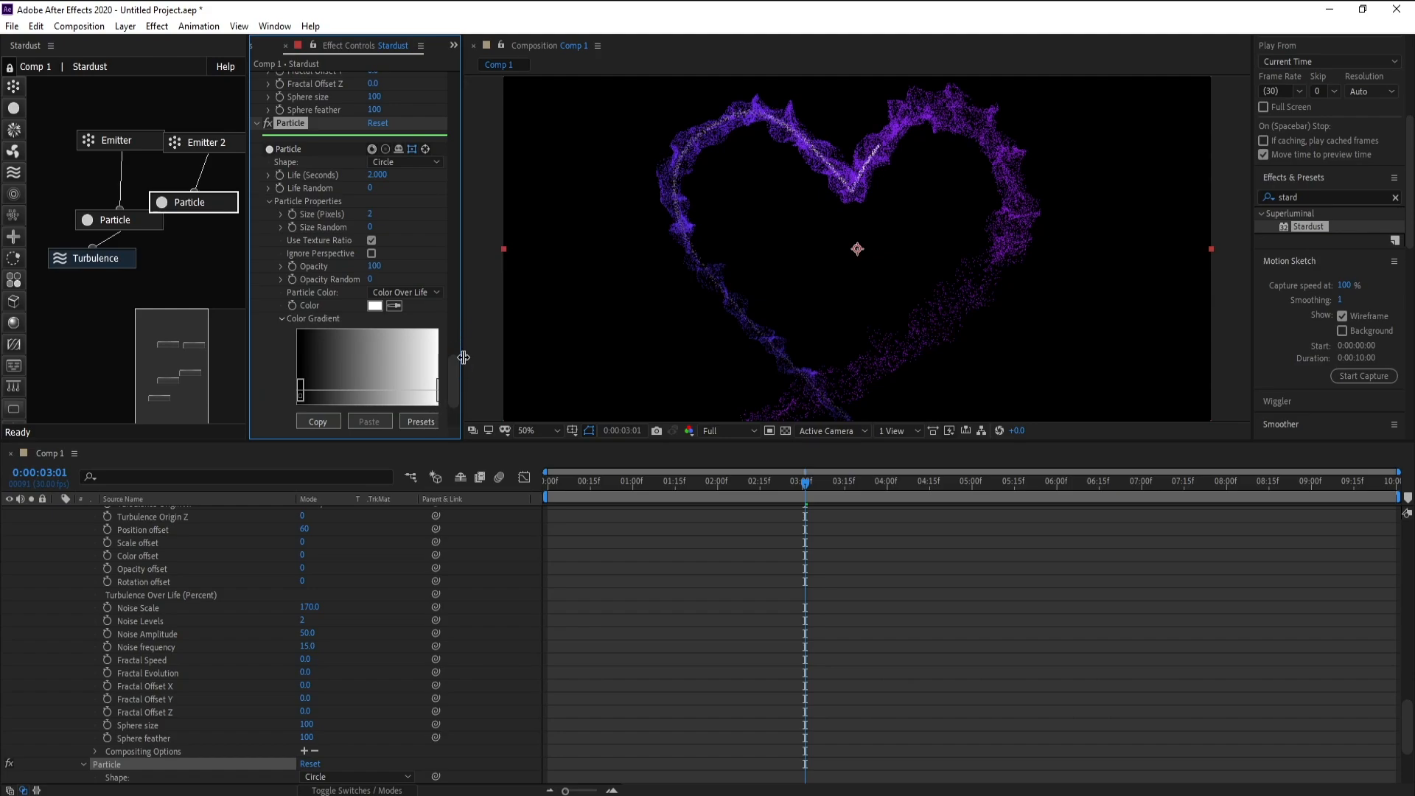
Change the white end of the second particle's color gradient to a fully saturated magenta-purple with hue 288°.
left_click_drag(465, 361, 512, 365)
double_click(440, 396)
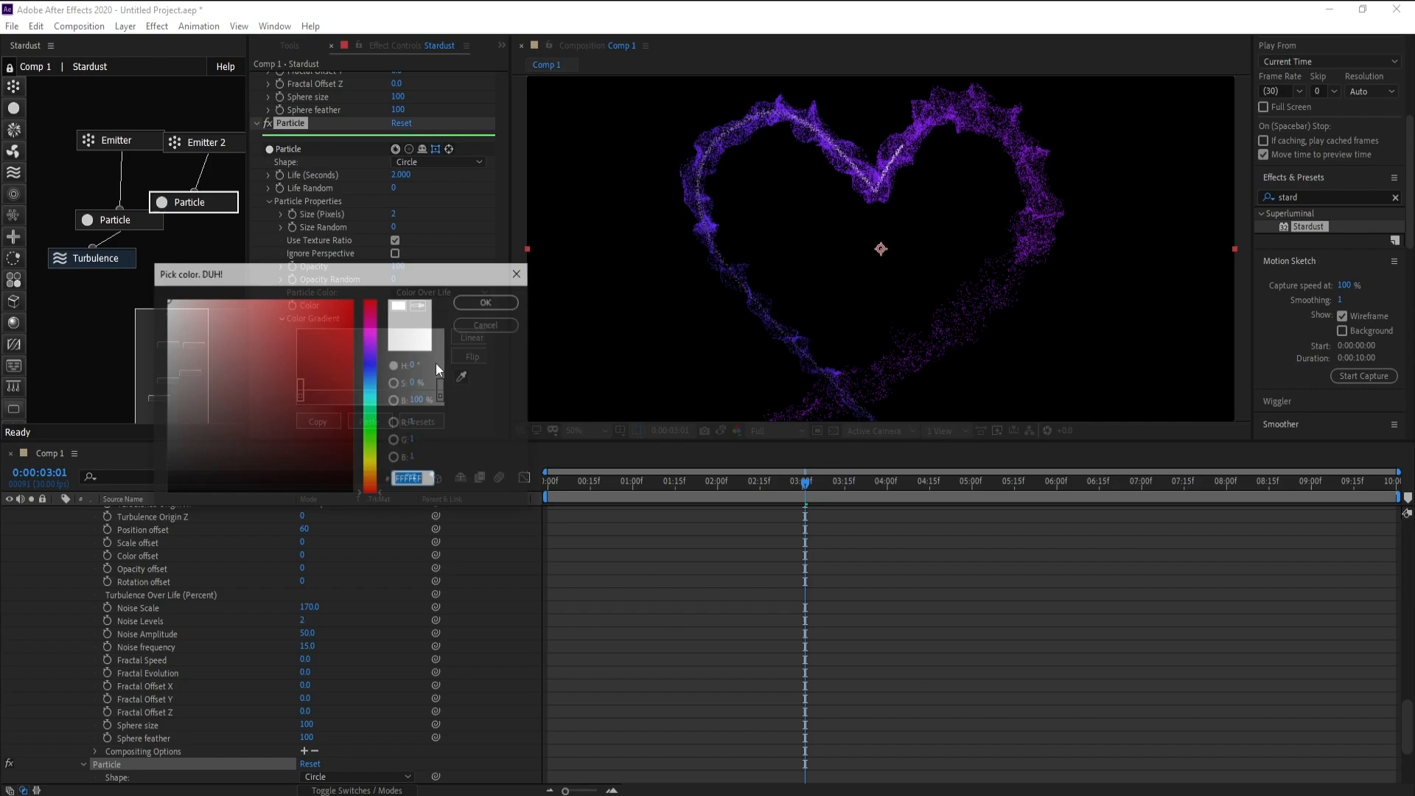
left_click(360, 339)
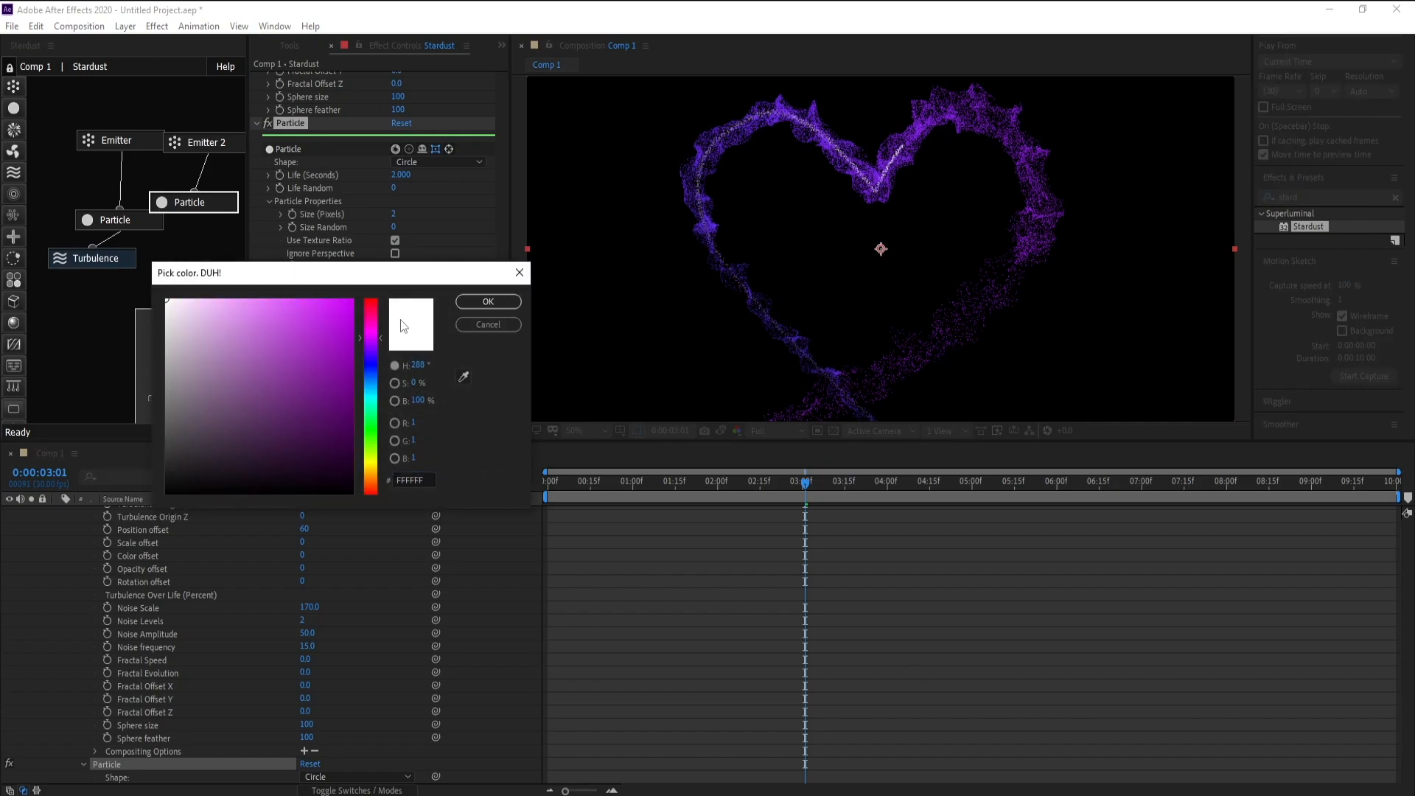
left_click_drag(347, 305, 364, 297)
left_click(474, 303)
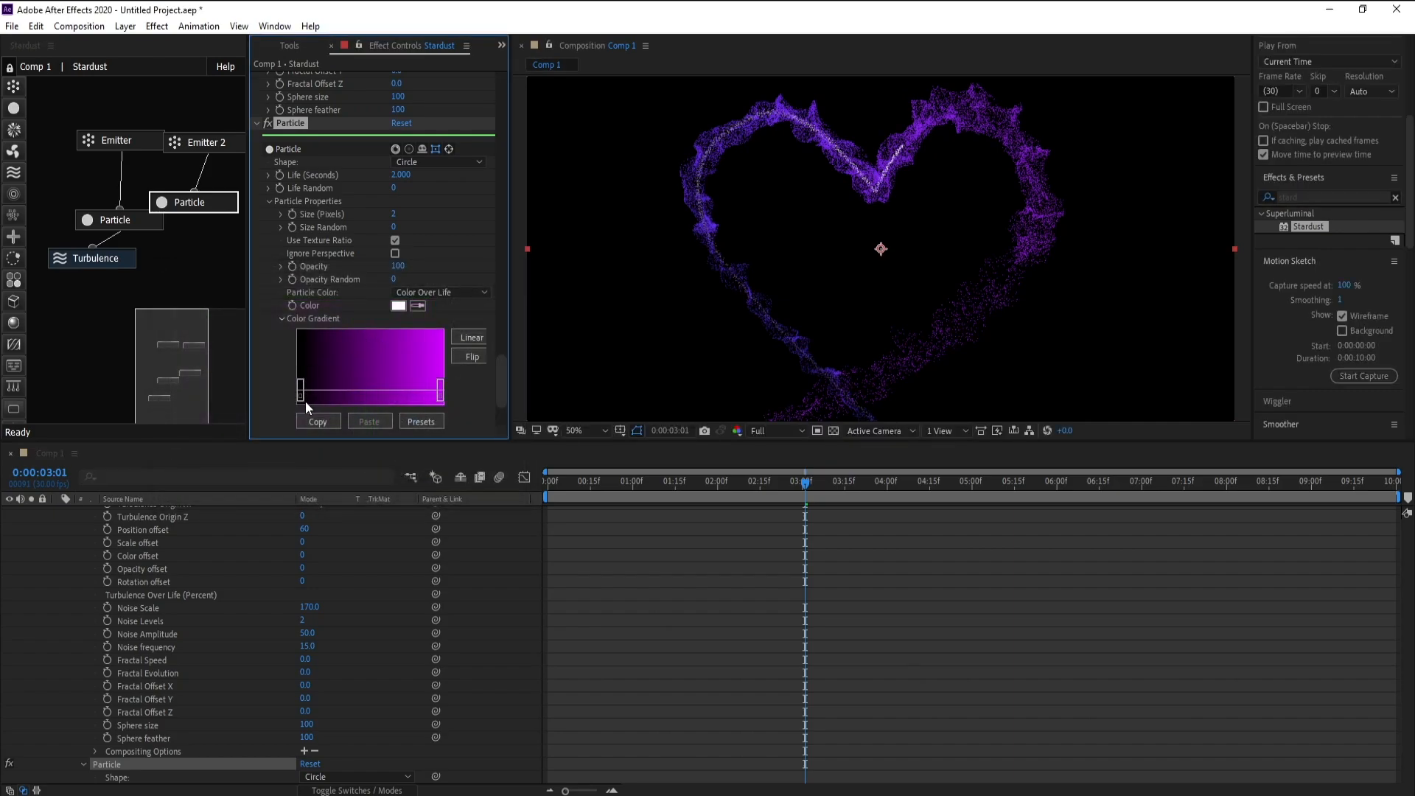
Change the black start of the second particle's color gradient to light violet 9D67FF.
double_click(301, 392)
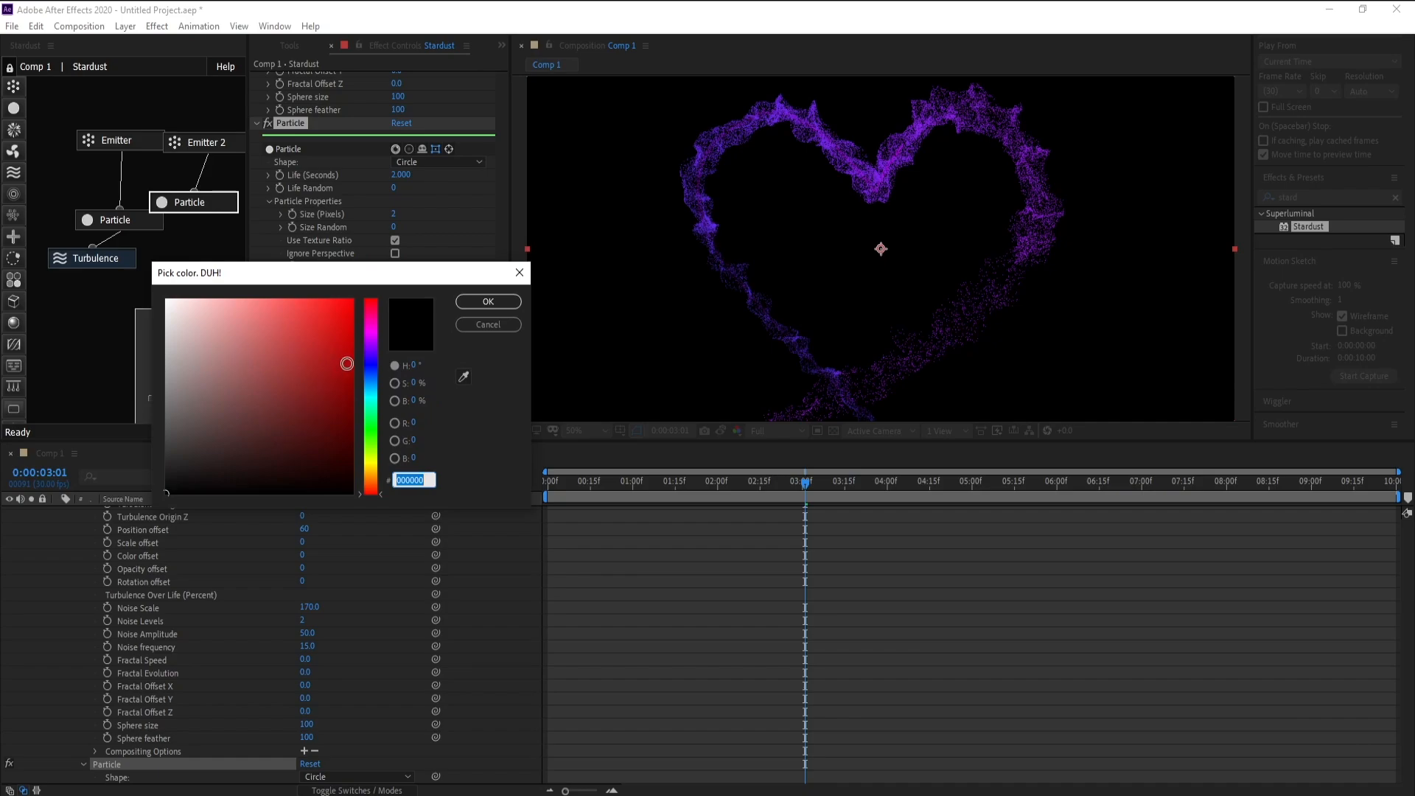
left_click(370, 353)
left_click_drag(272, 324, 277, 298)
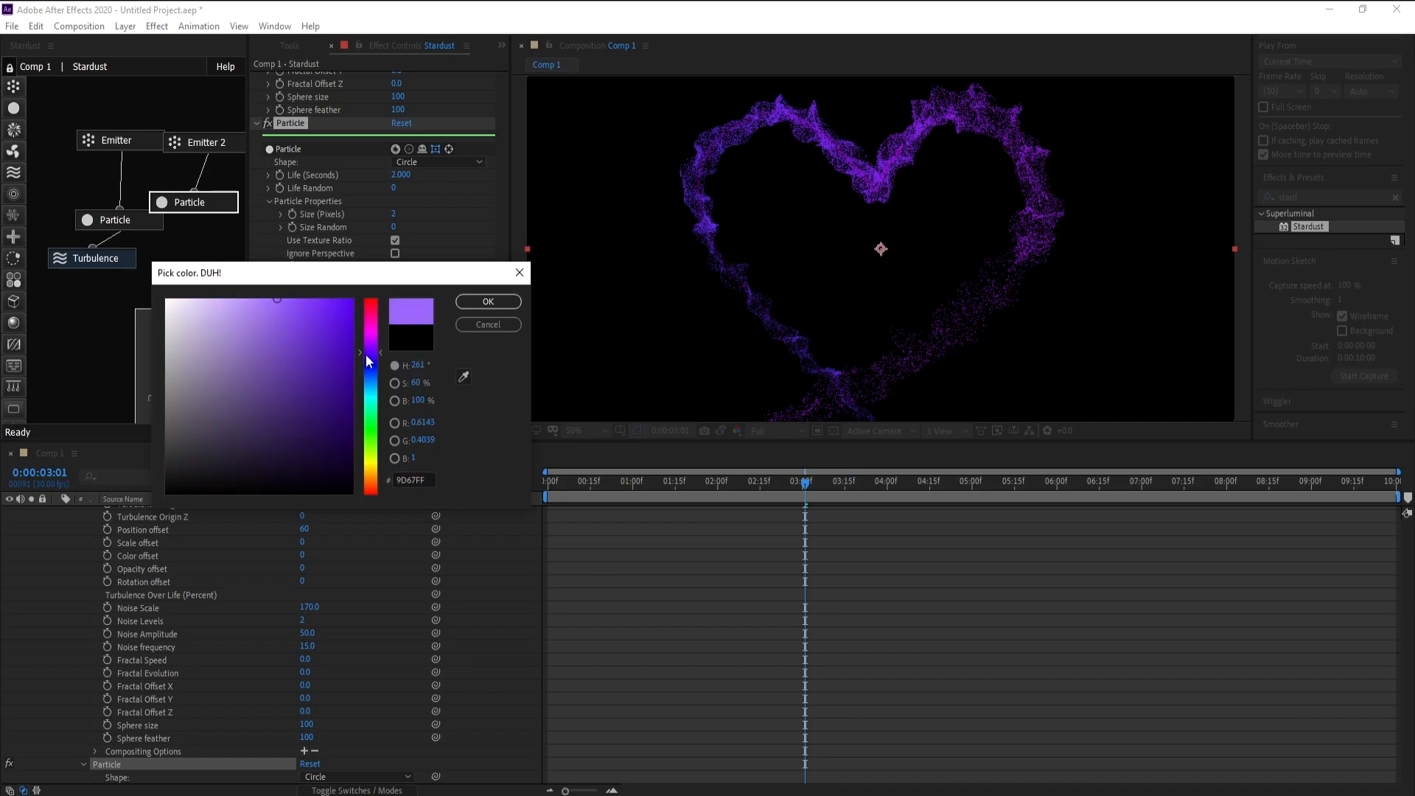
left_click(466, 302)
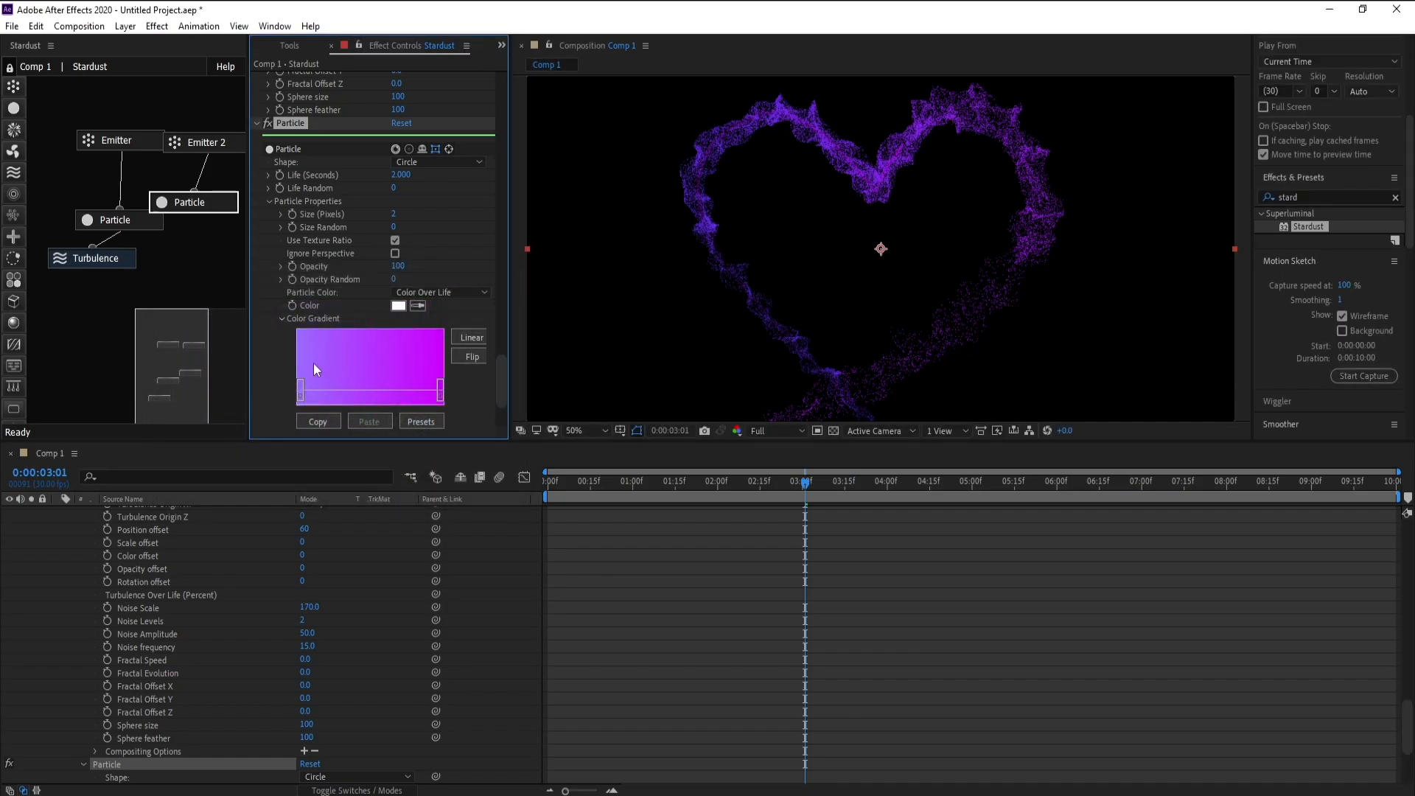
double_click(438, 394)
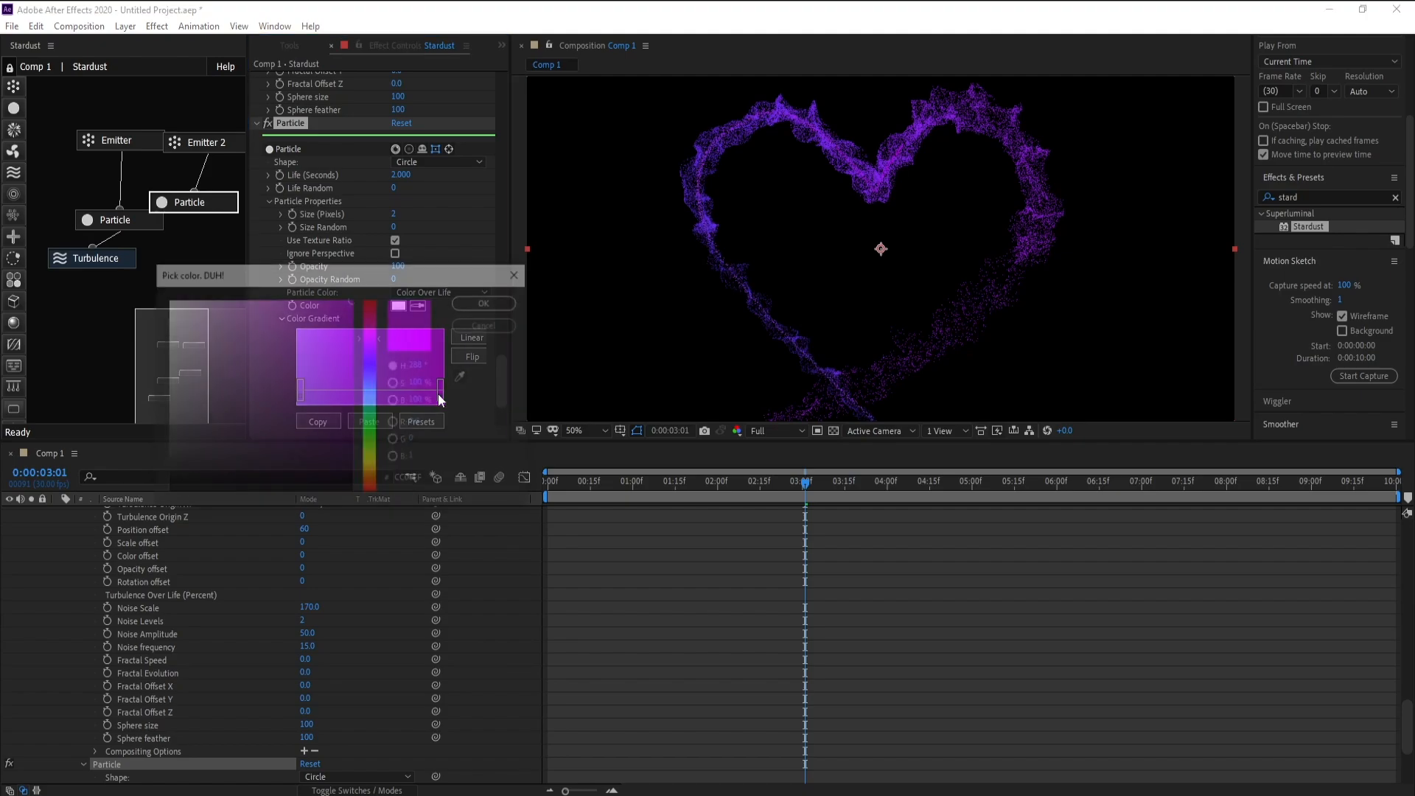
left_click(467, 304)
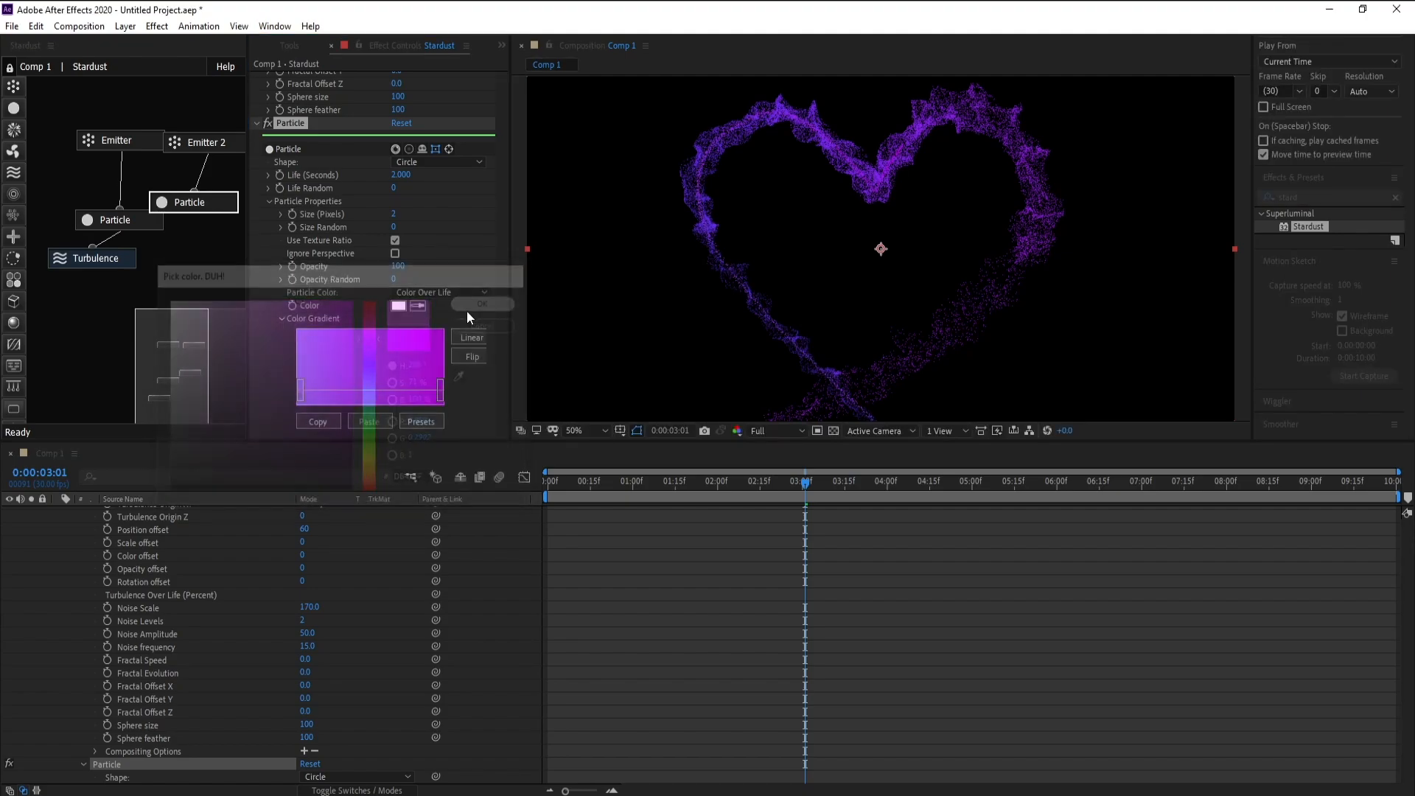
Set Emitter 2's Speed to 70.
left_click(205, 145)
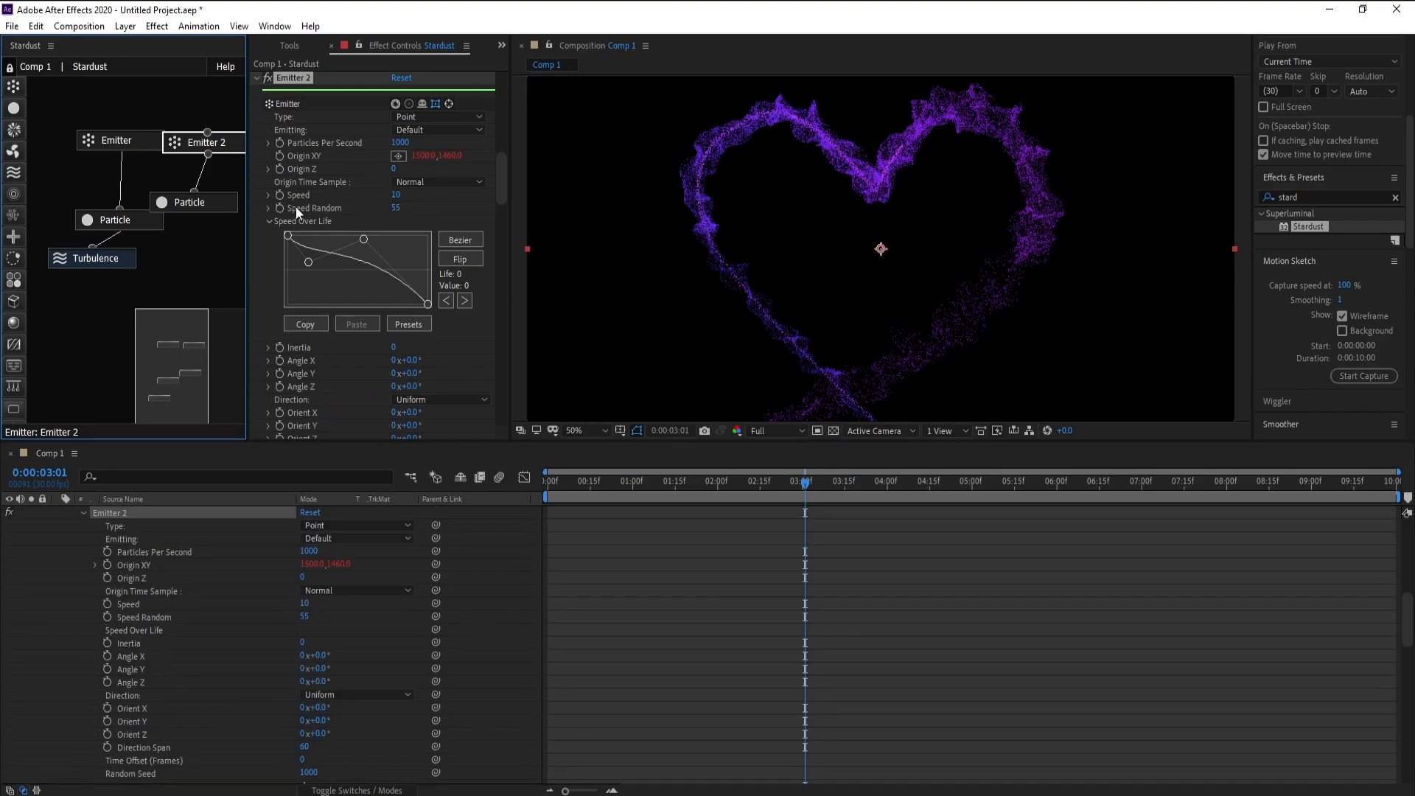
left_click_drag(399, 196, 428, 195)
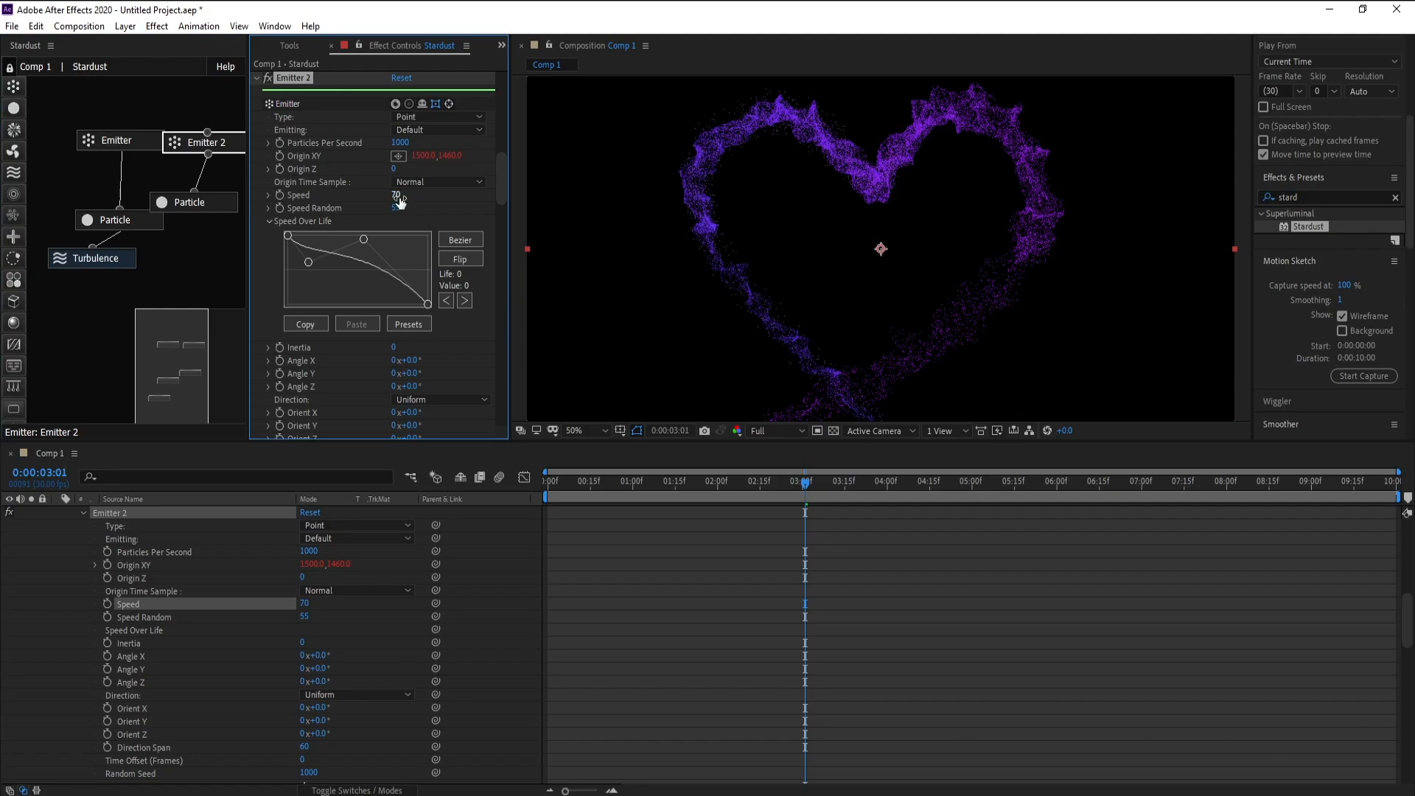
key("space")
Collapse the layer properties in the timeline and apply the Glow effect to the Stardust layer.
scroll(126, 608, "up", 10)
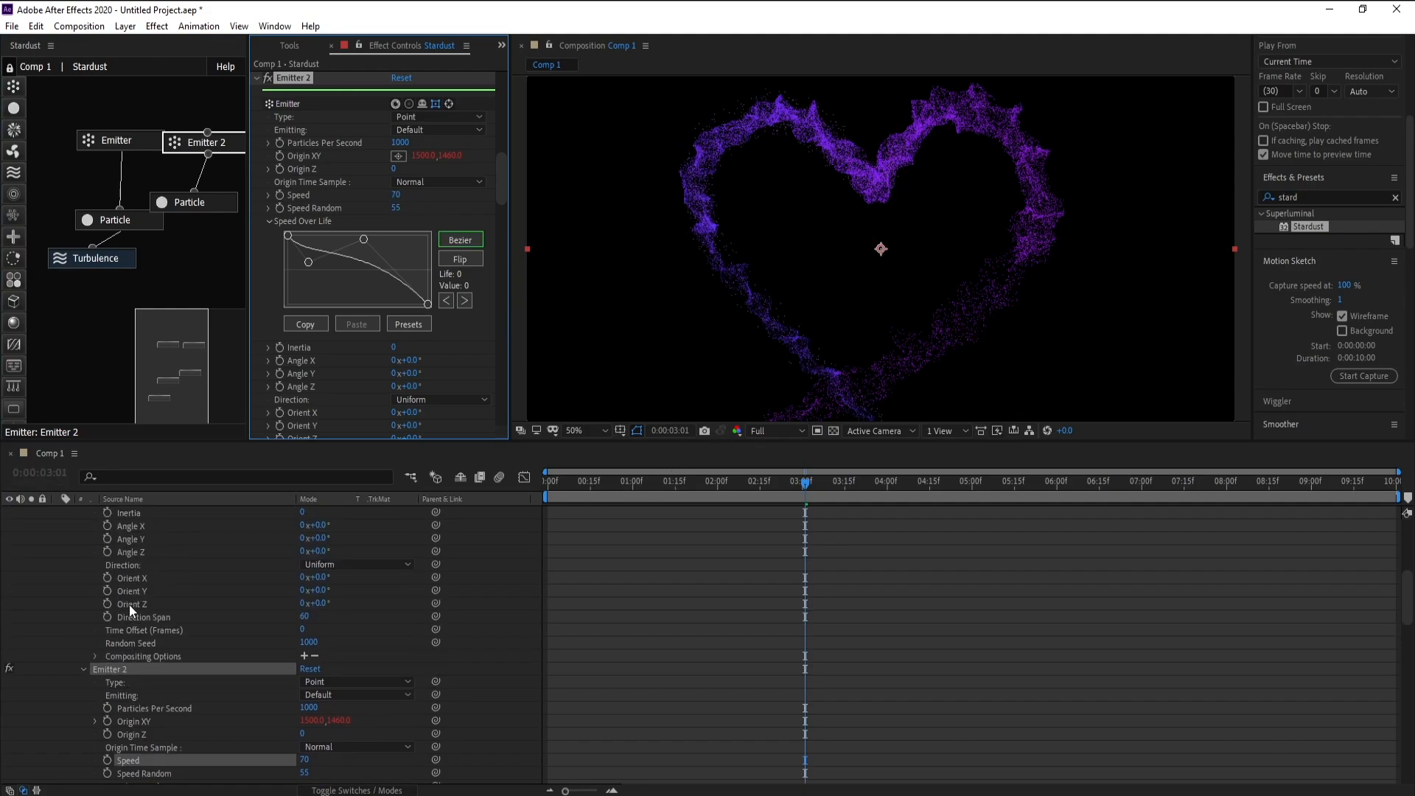
left_click(58, 525)
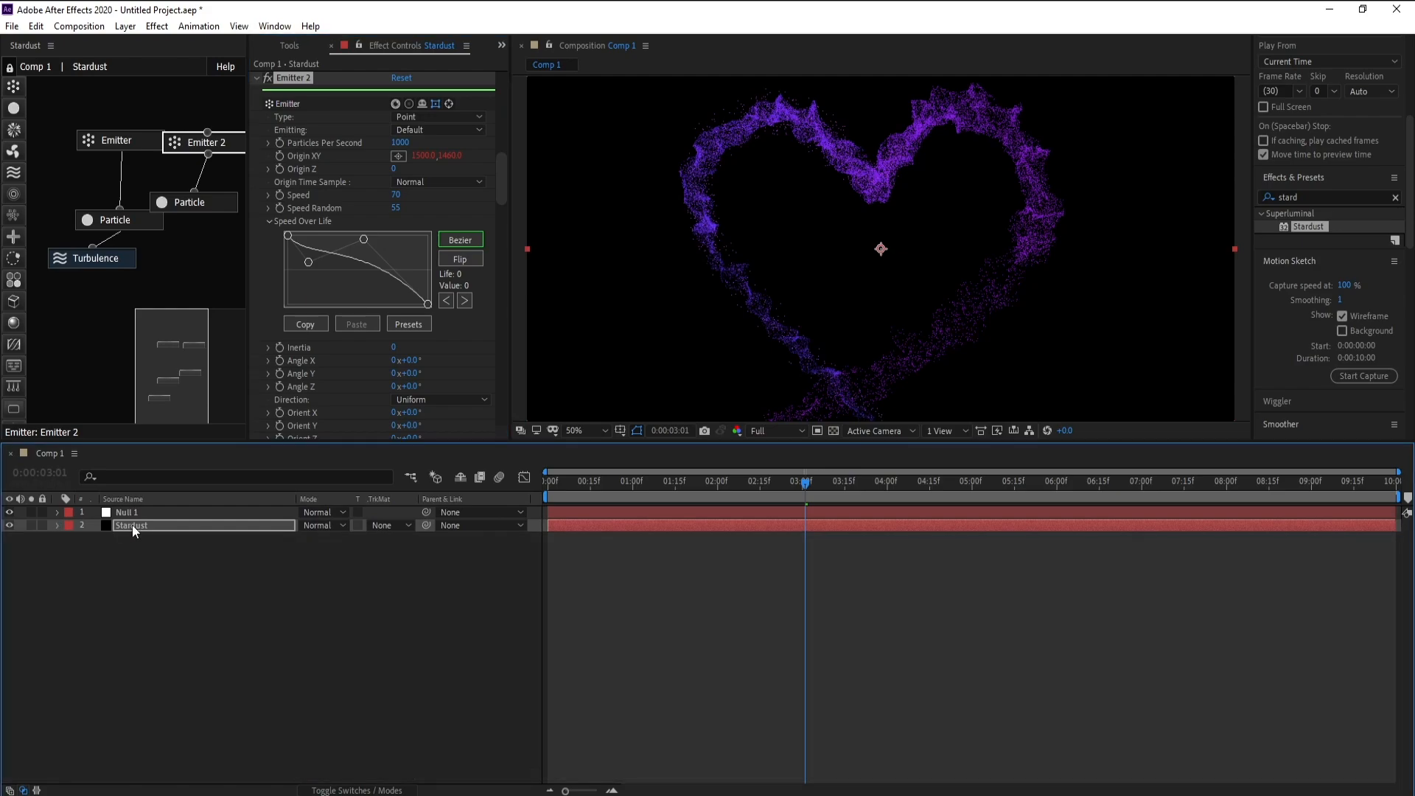
left_click(159, 27)
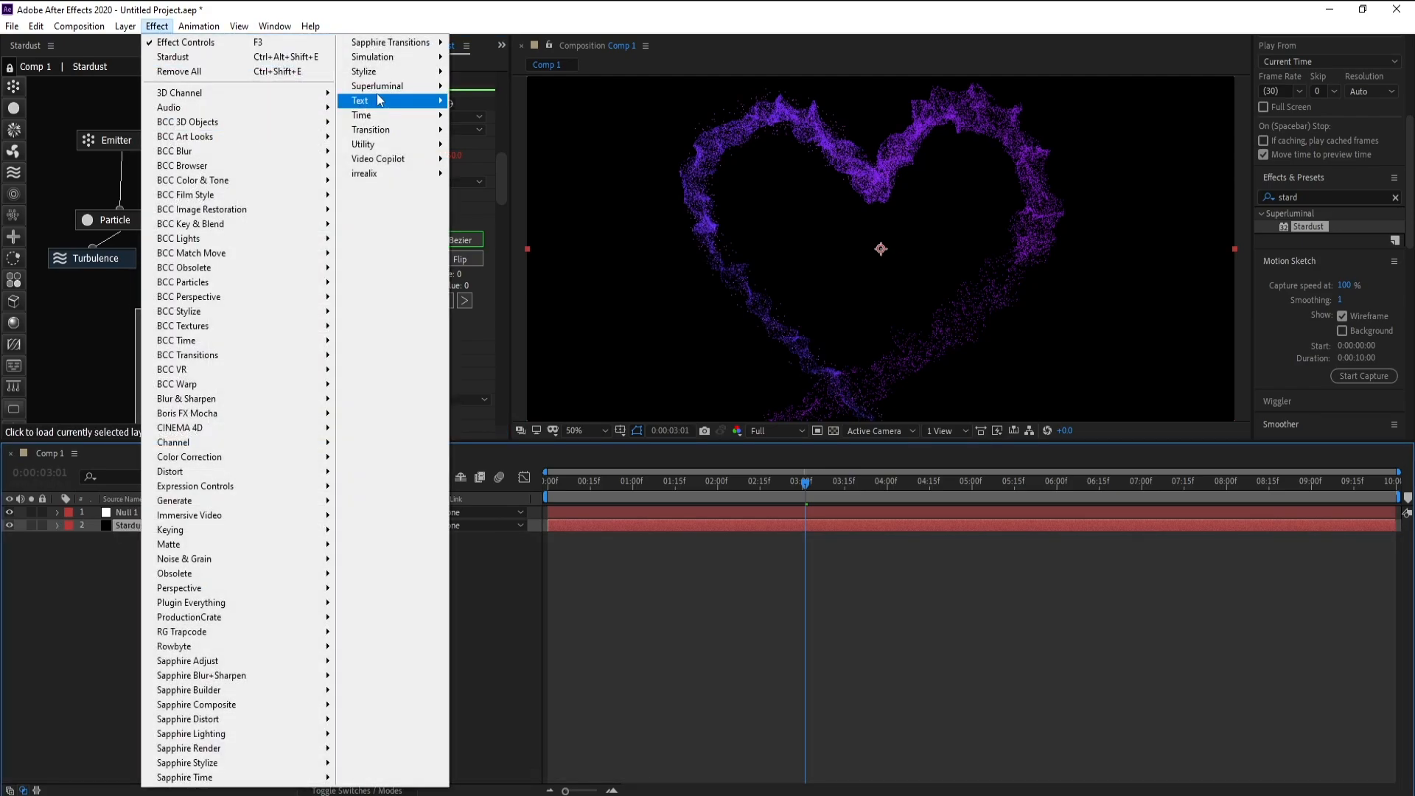
mouse_move(391, 71)
left_click(518, 343)
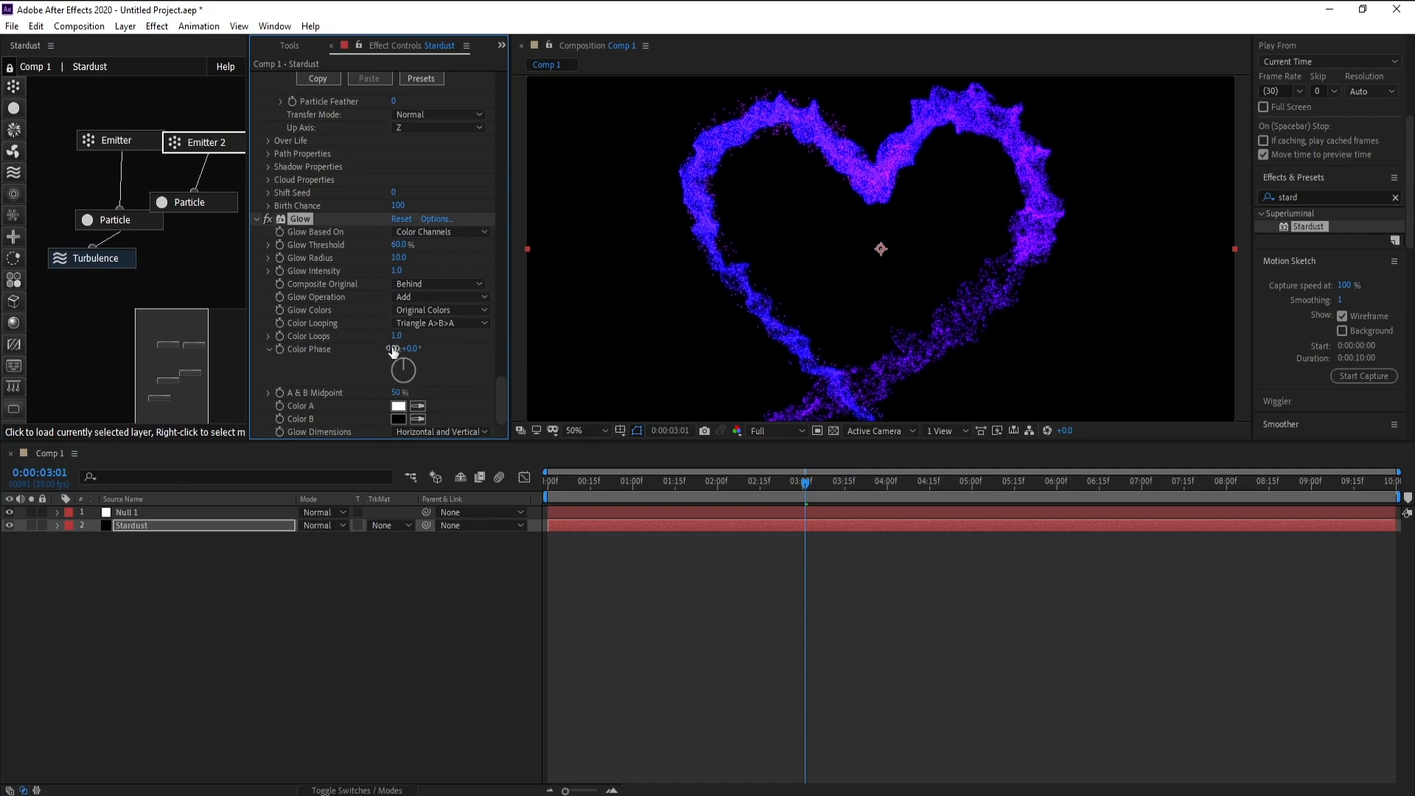
Set the Stardust layer's Glow Threshold to 80% and its Glow Radius to 239.
left_click(399, 248)
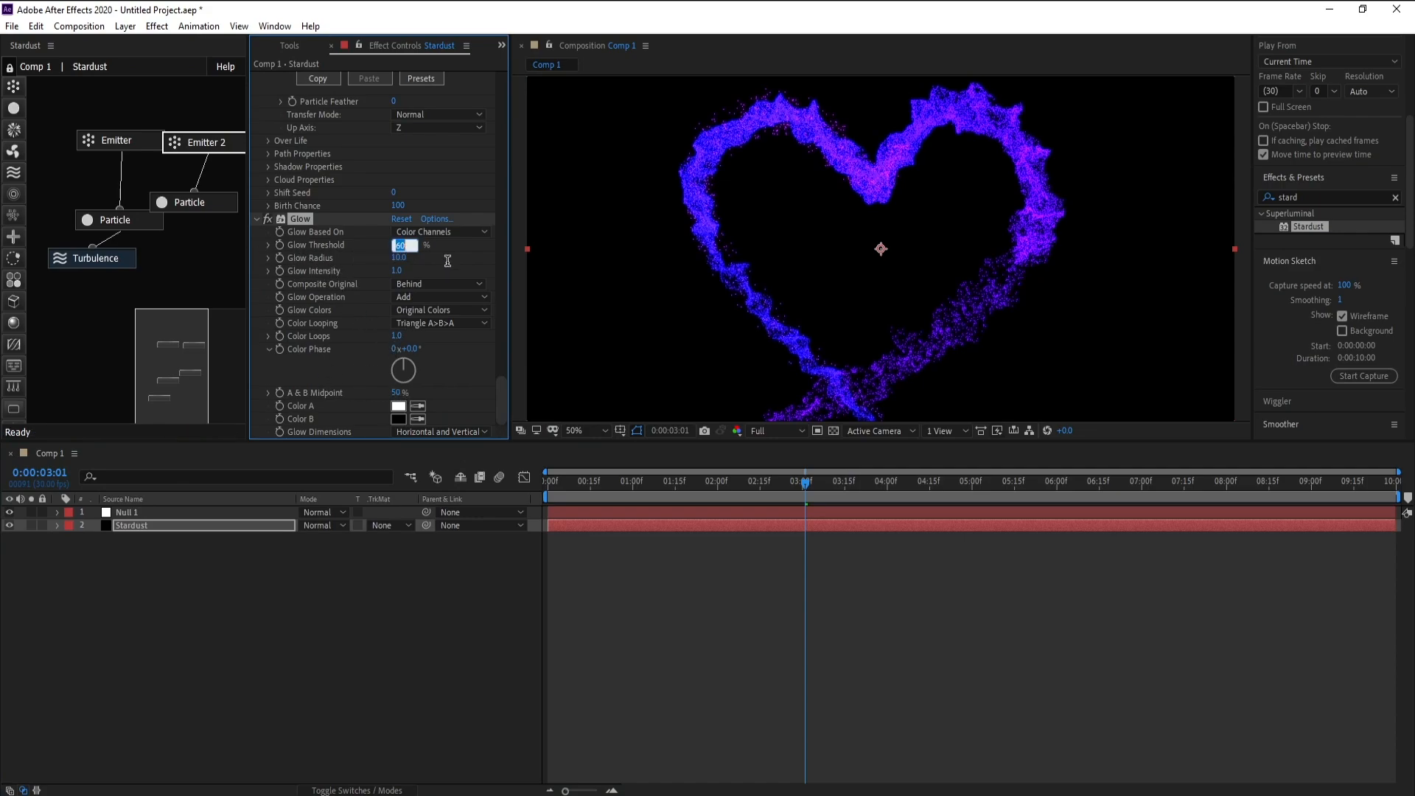
type("80")
key("Return")
left_click_drag(401, 262, 577, 266)
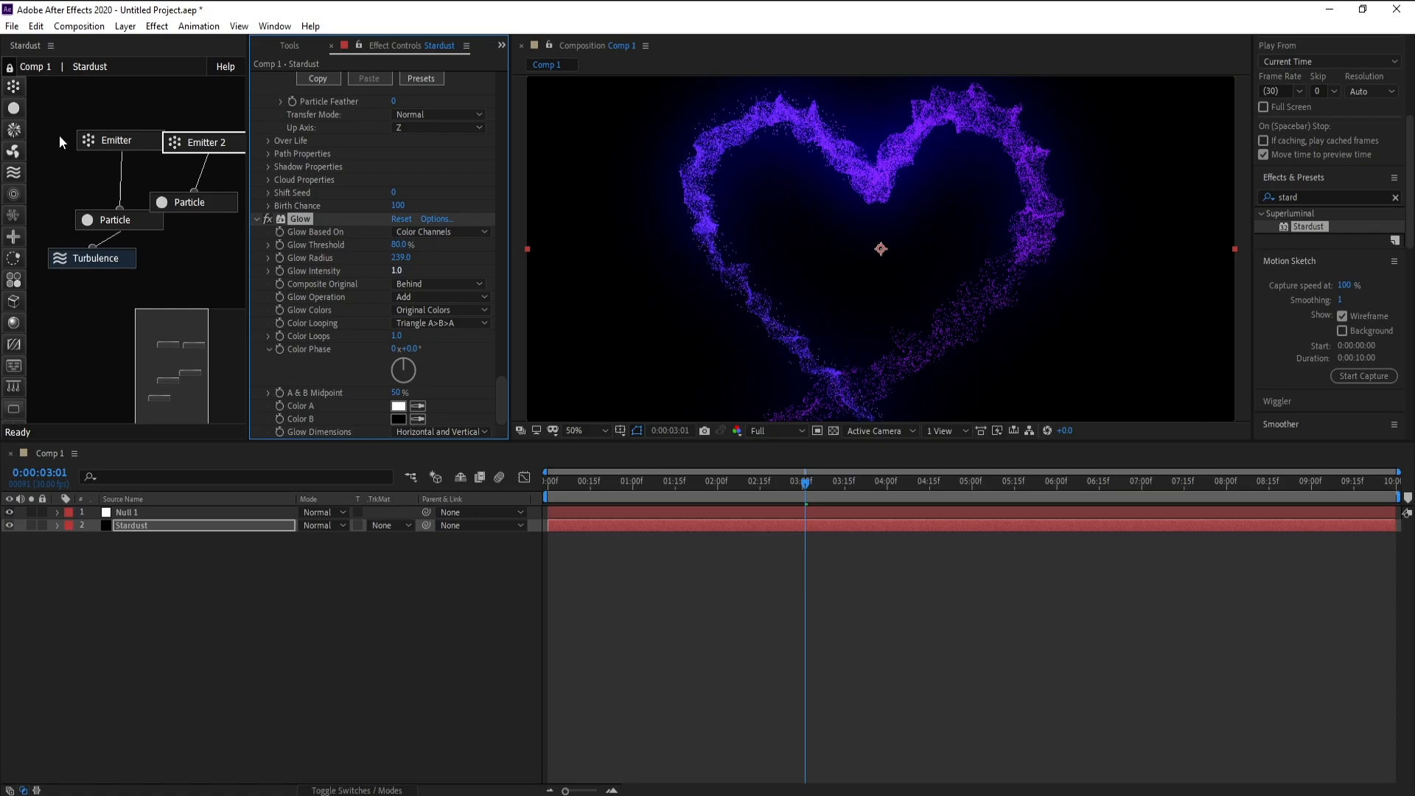
Add a Curves effect to the Stardust layer and shape its RGB curve into a gentle S for more contrast.
left_click(157, 26)
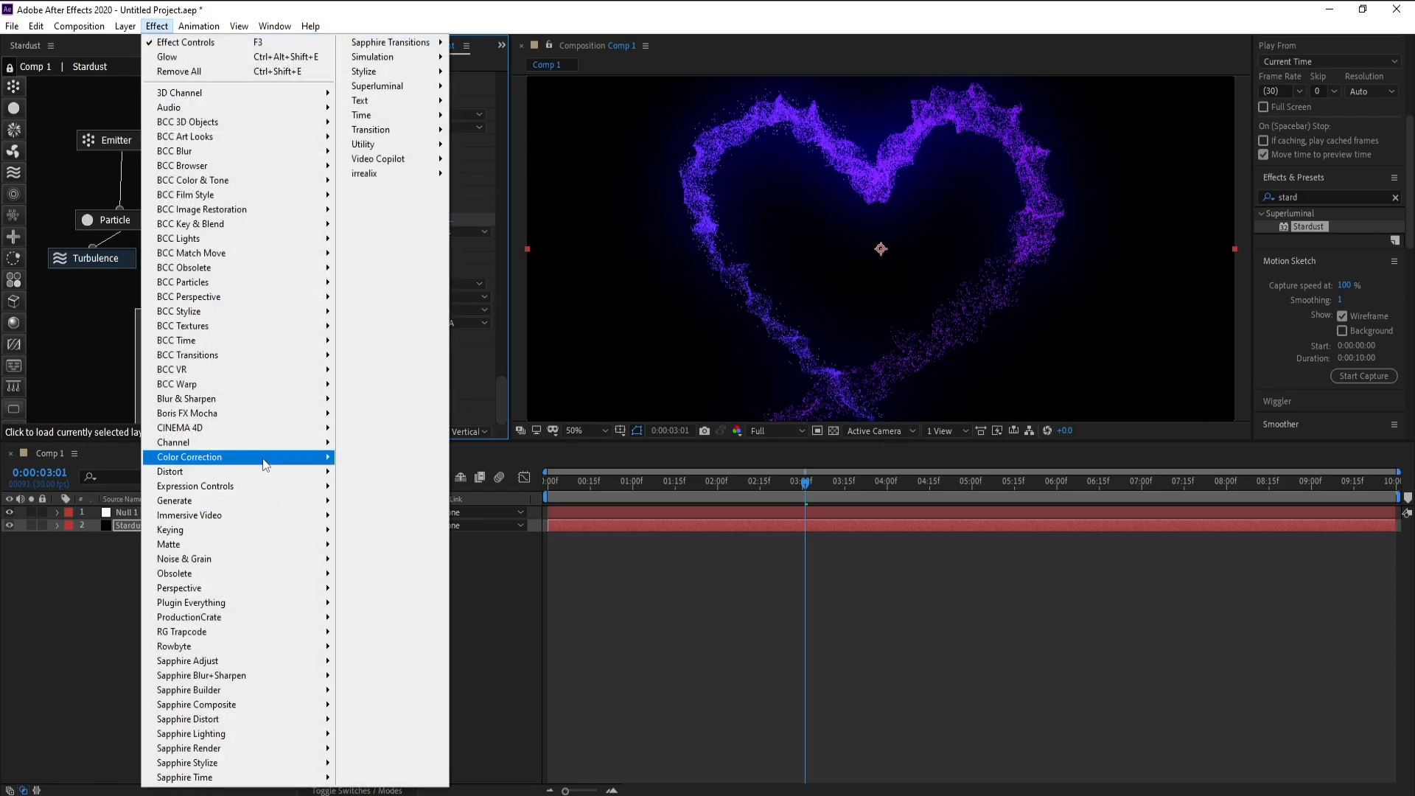
mouse_move(265, 464)
left_click(395, 553)
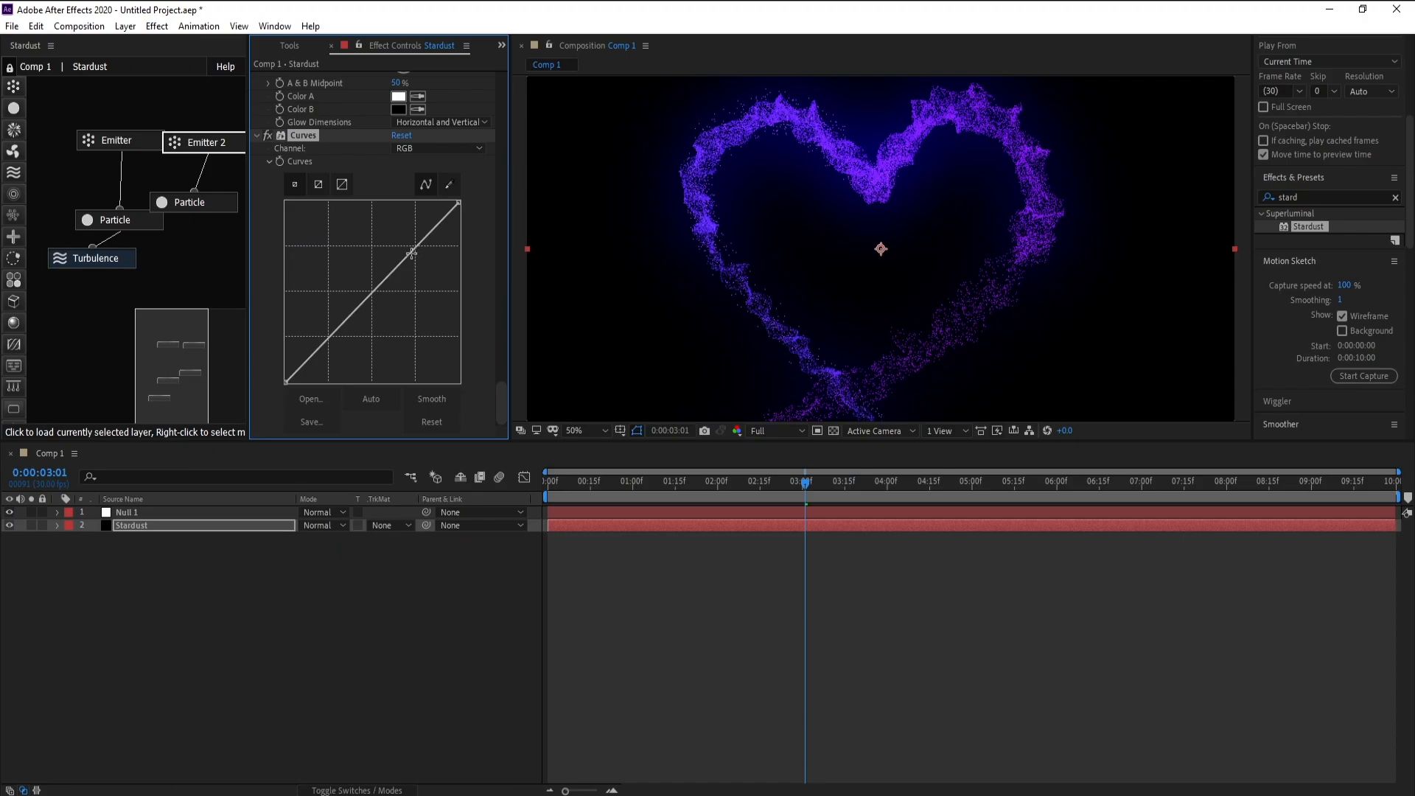
left_click_drag(412, 253, 398, 253)
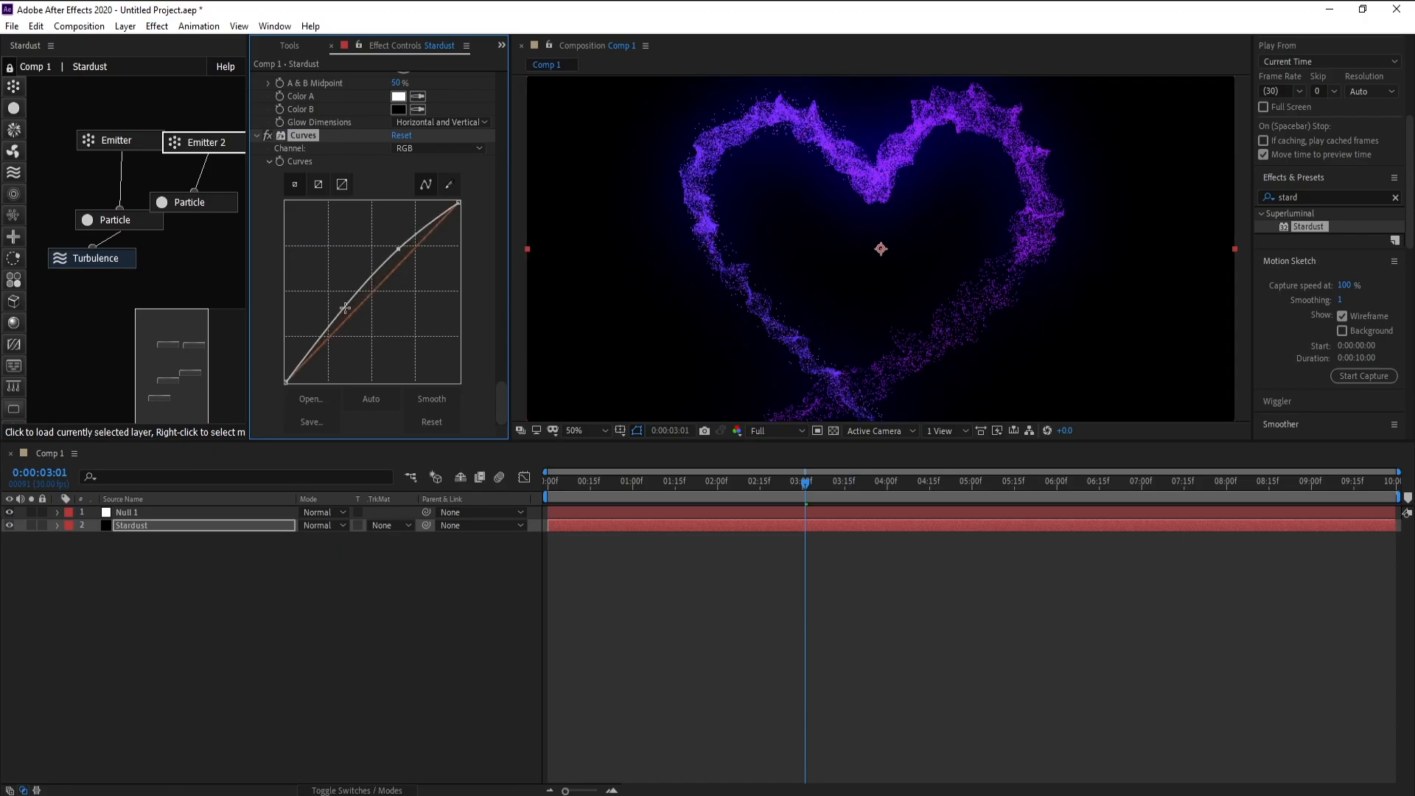
left_click_drag(345, 308, 350, 326)
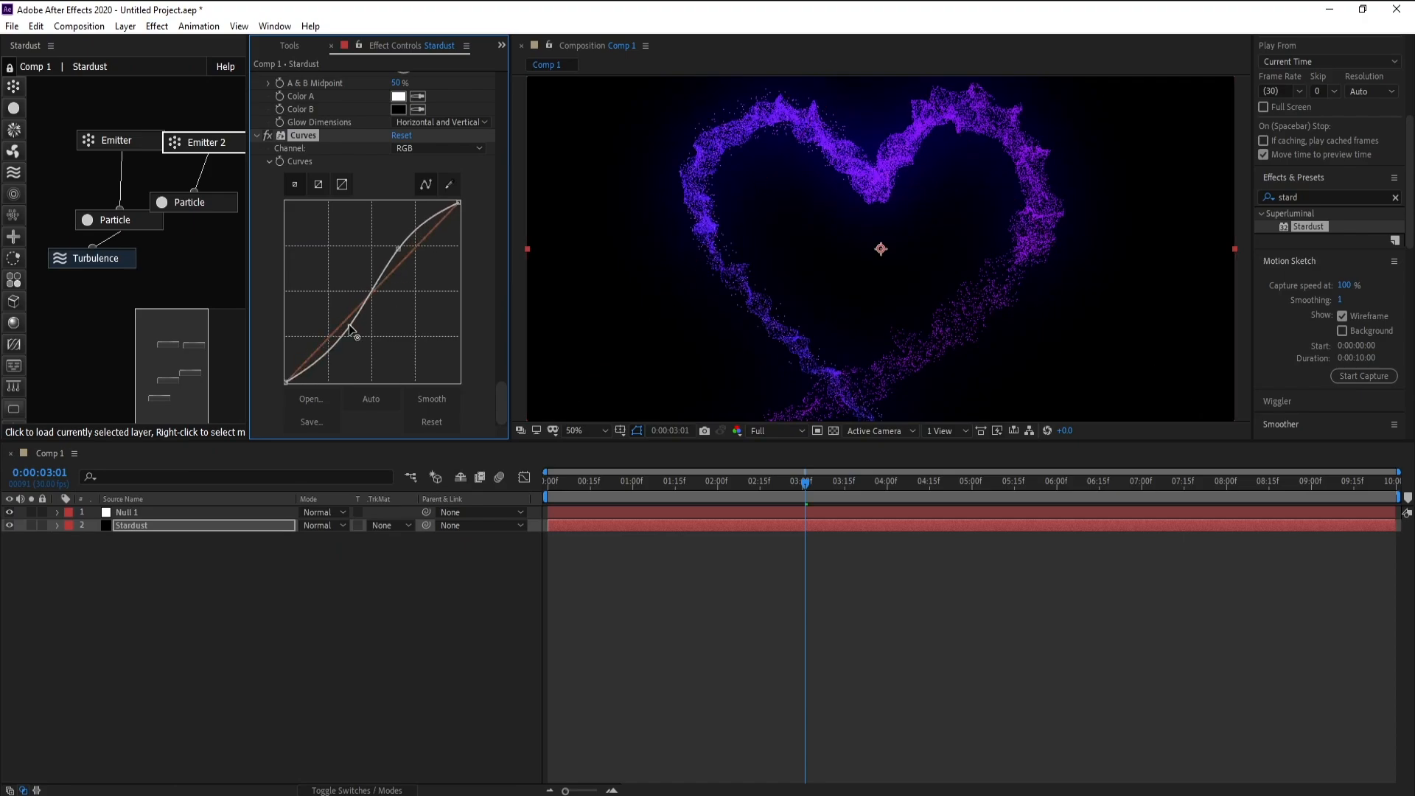
Switch the Curves effect to the Alpha channel and raise the middle of its curve slightly.
left_click(414, 150)
left_click(424, 232)
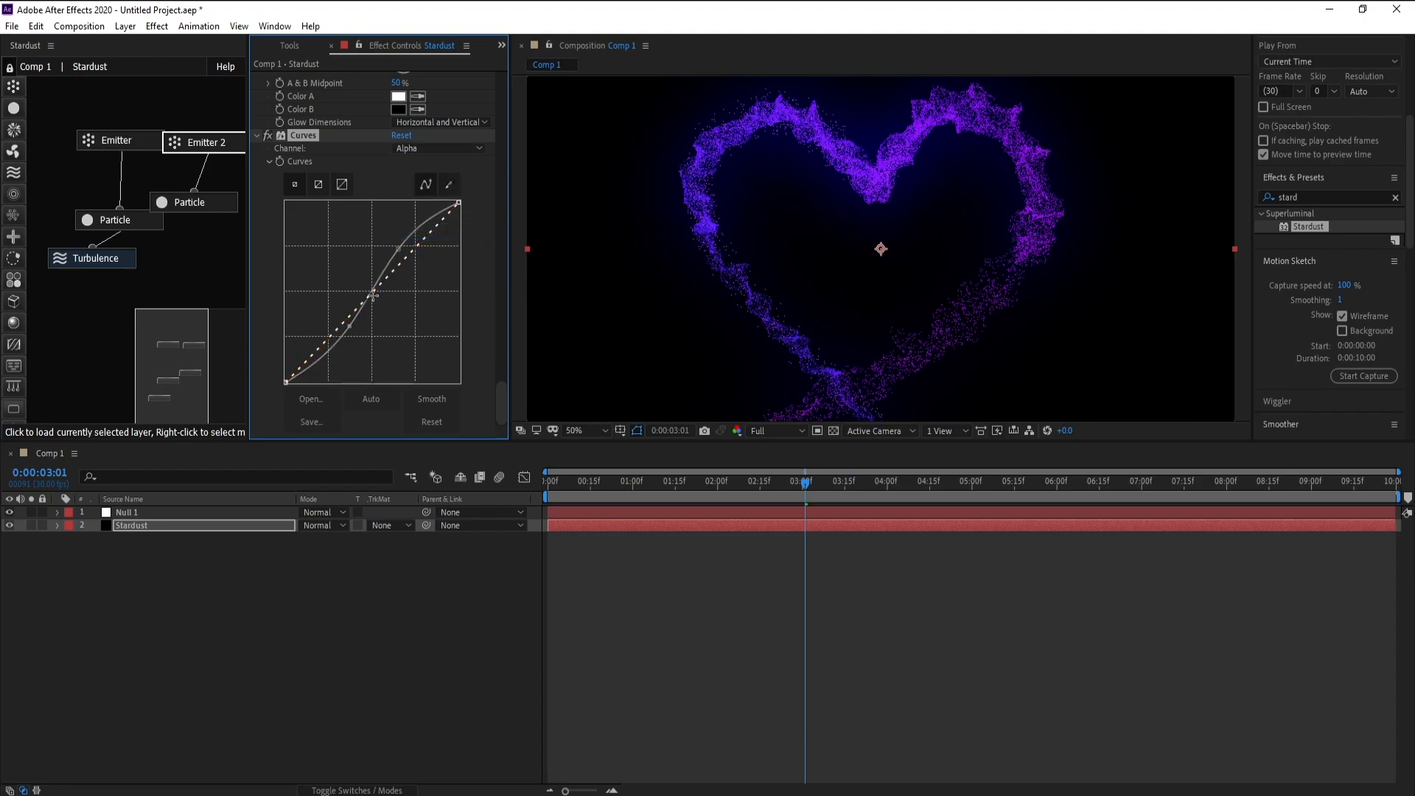
mouse_move(373, 295)
left_mouse_down()
mouse_move(358, 284)
mouse_move(383, 312)
mouse_move(367, 286)
left_mouse_up()
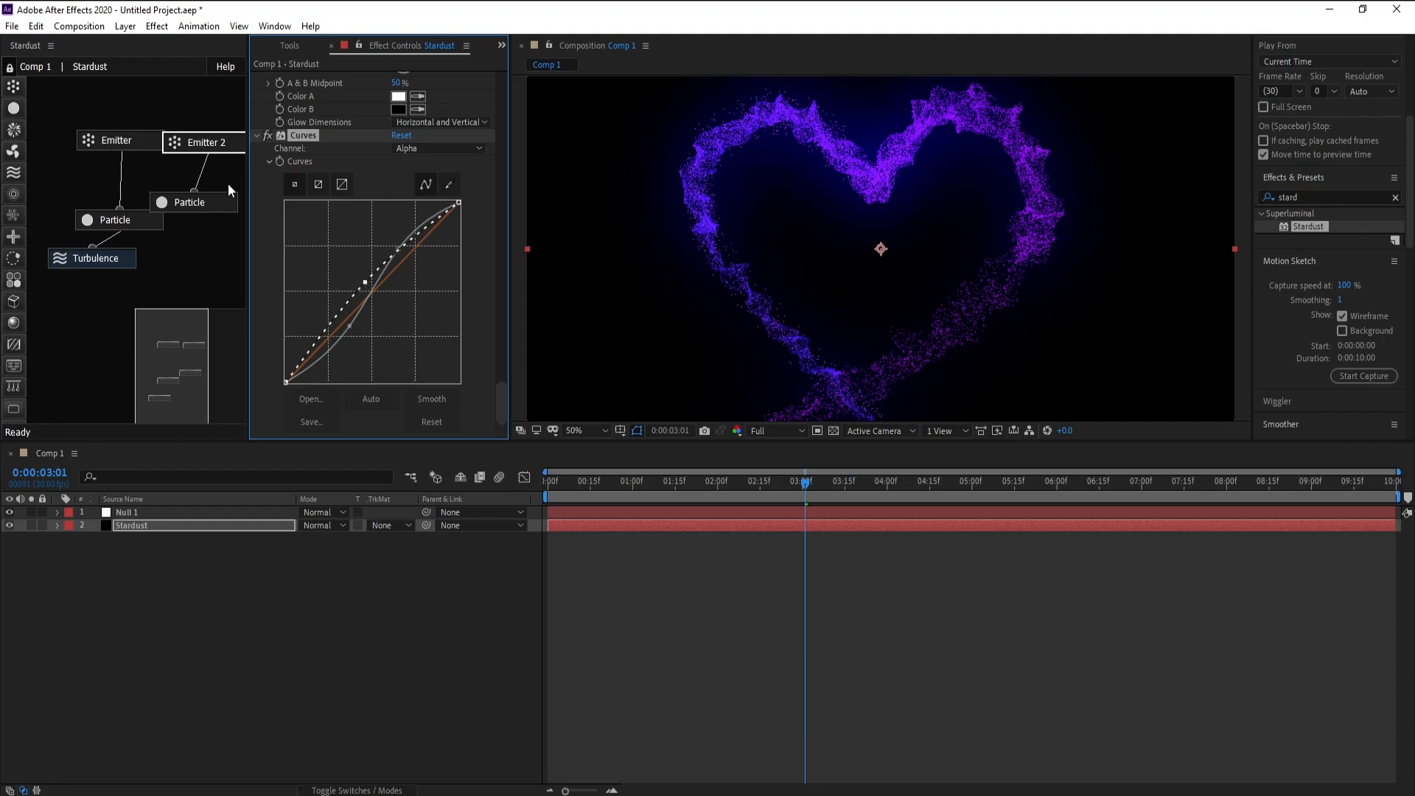
Create a black 1920 x 1080 px solid named BG and place it below the Stardust layer.
left_click(125, 26)
mouse_move(309, 43)
left_click(379, 60)
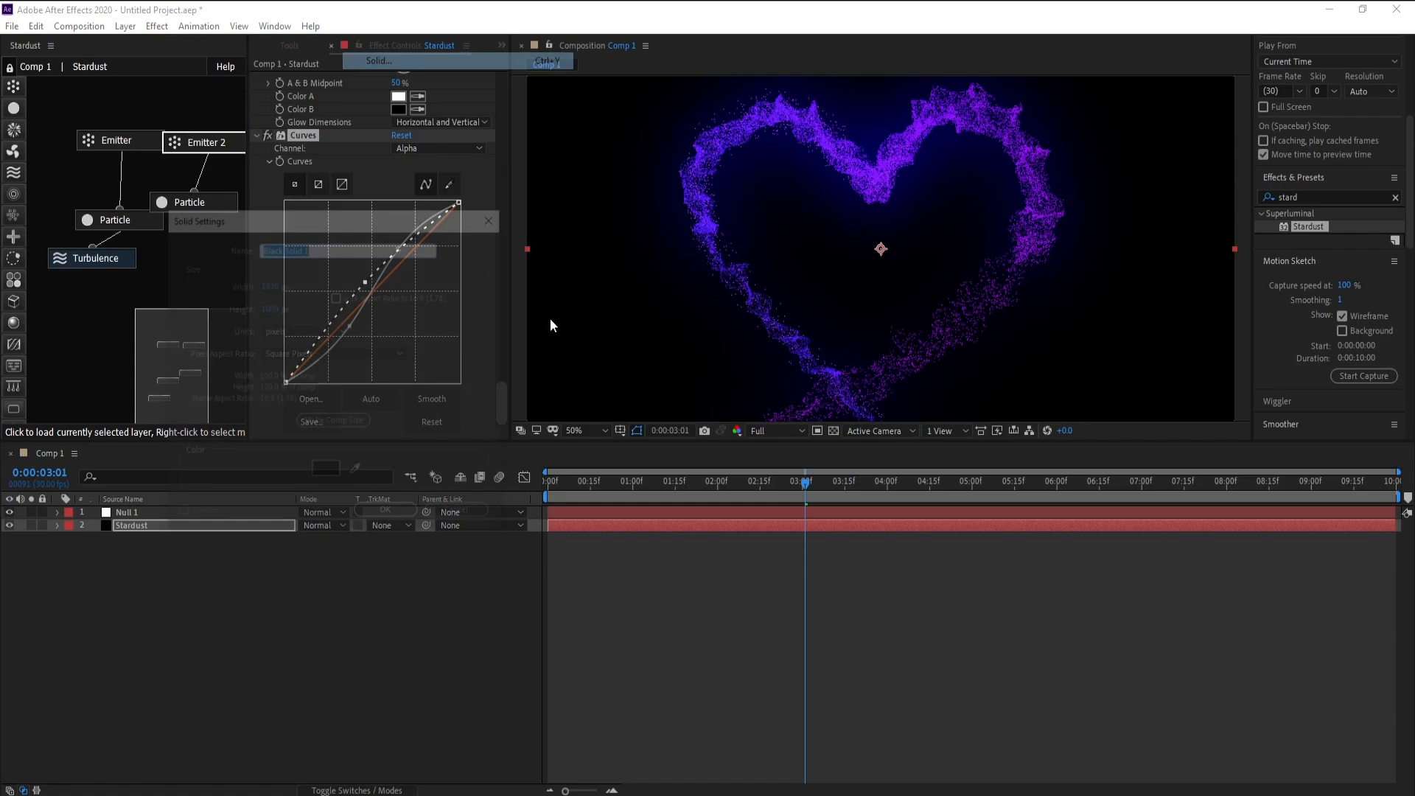
type("BG")
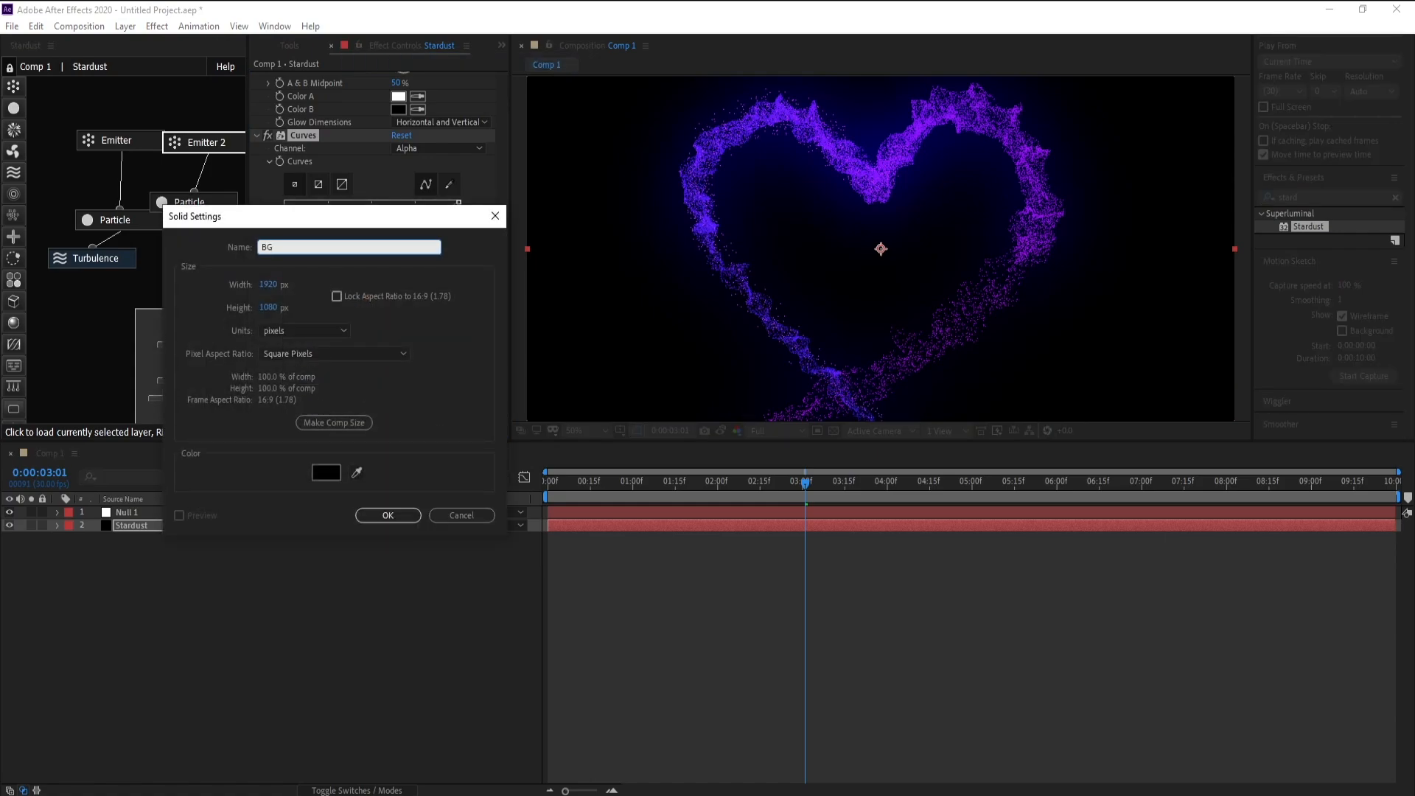
key("Return")
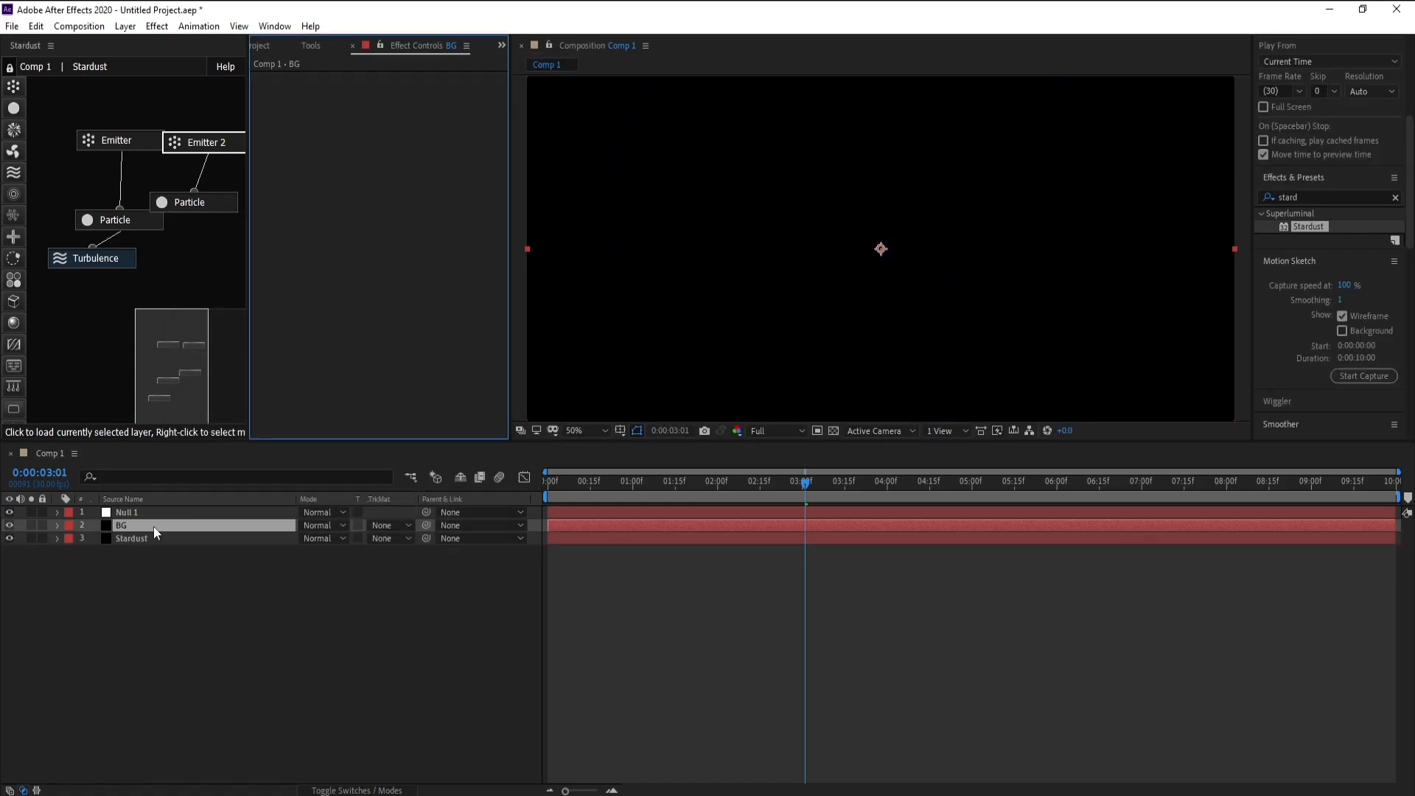
left_click_drag(153, 527, 168, 545)
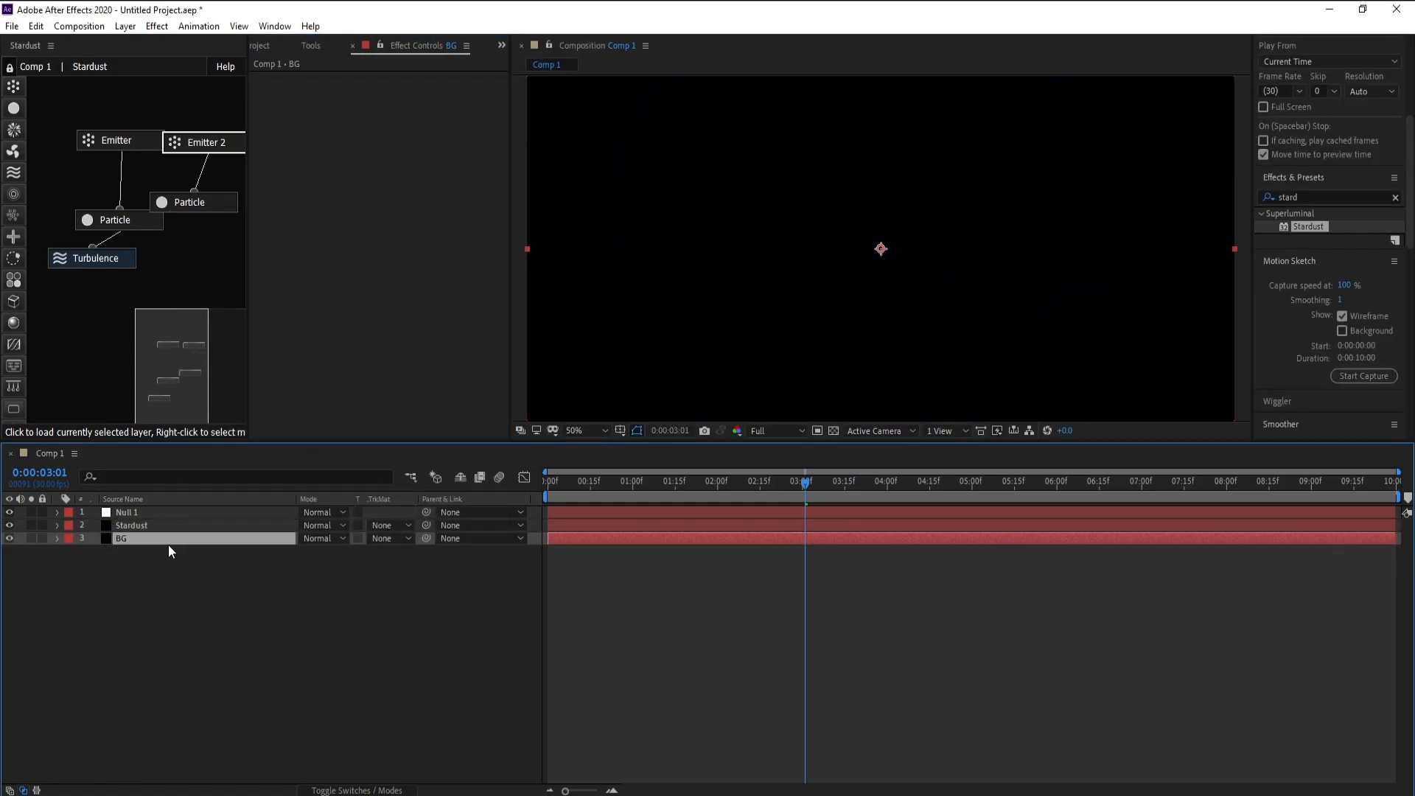
Apply the 4-Color Gradient effect to the BG layer.
left_click(157, 27)
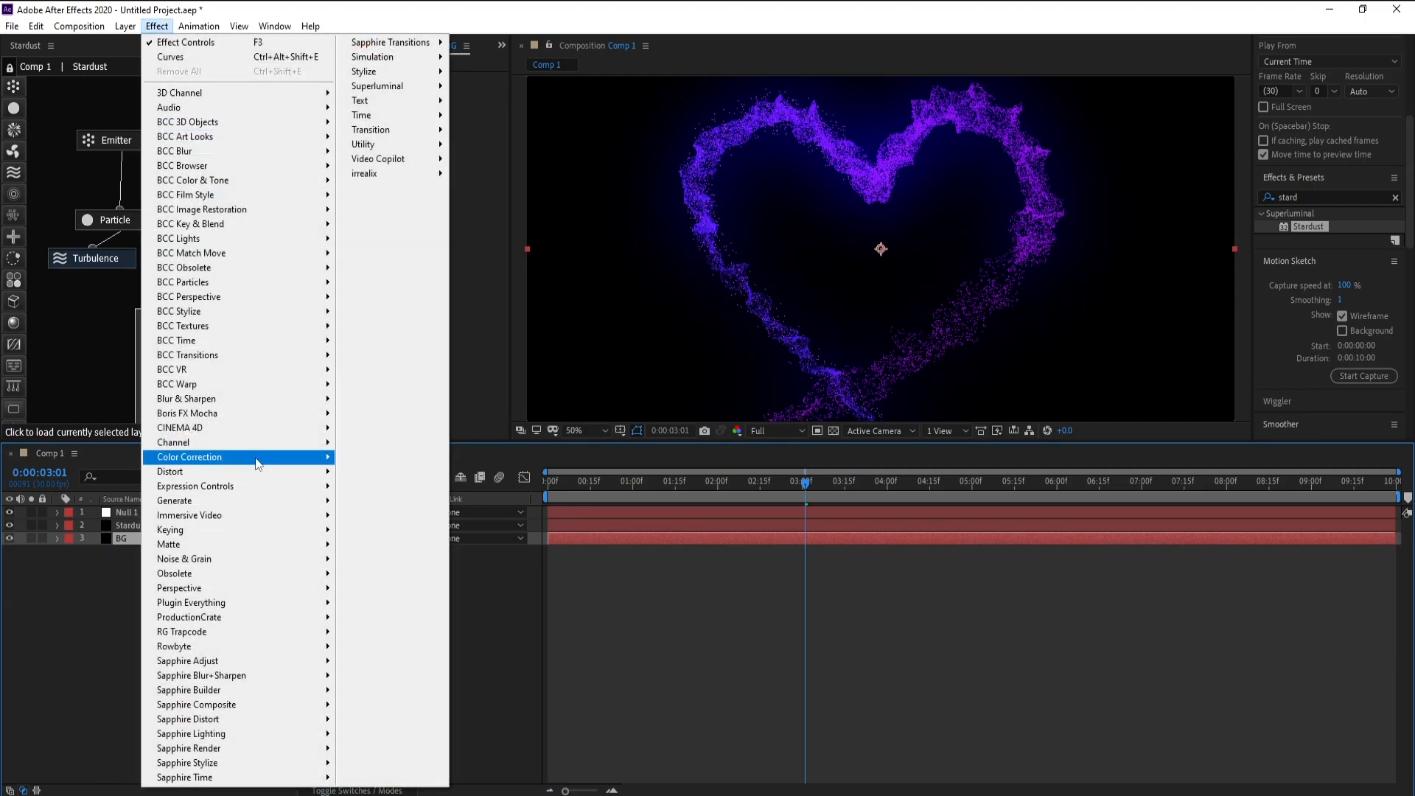
mouse_move(258, 463)
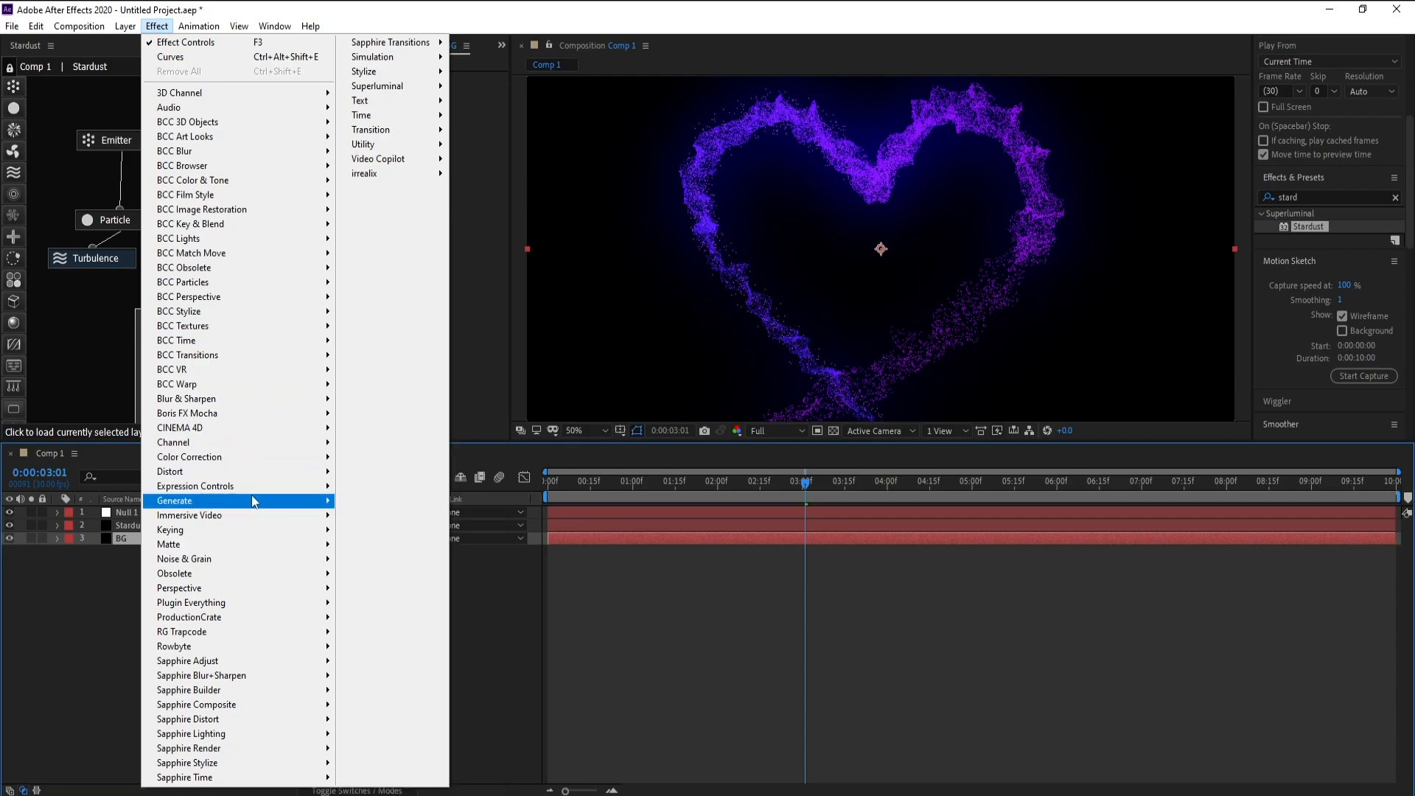
mouse_move(243, 501)
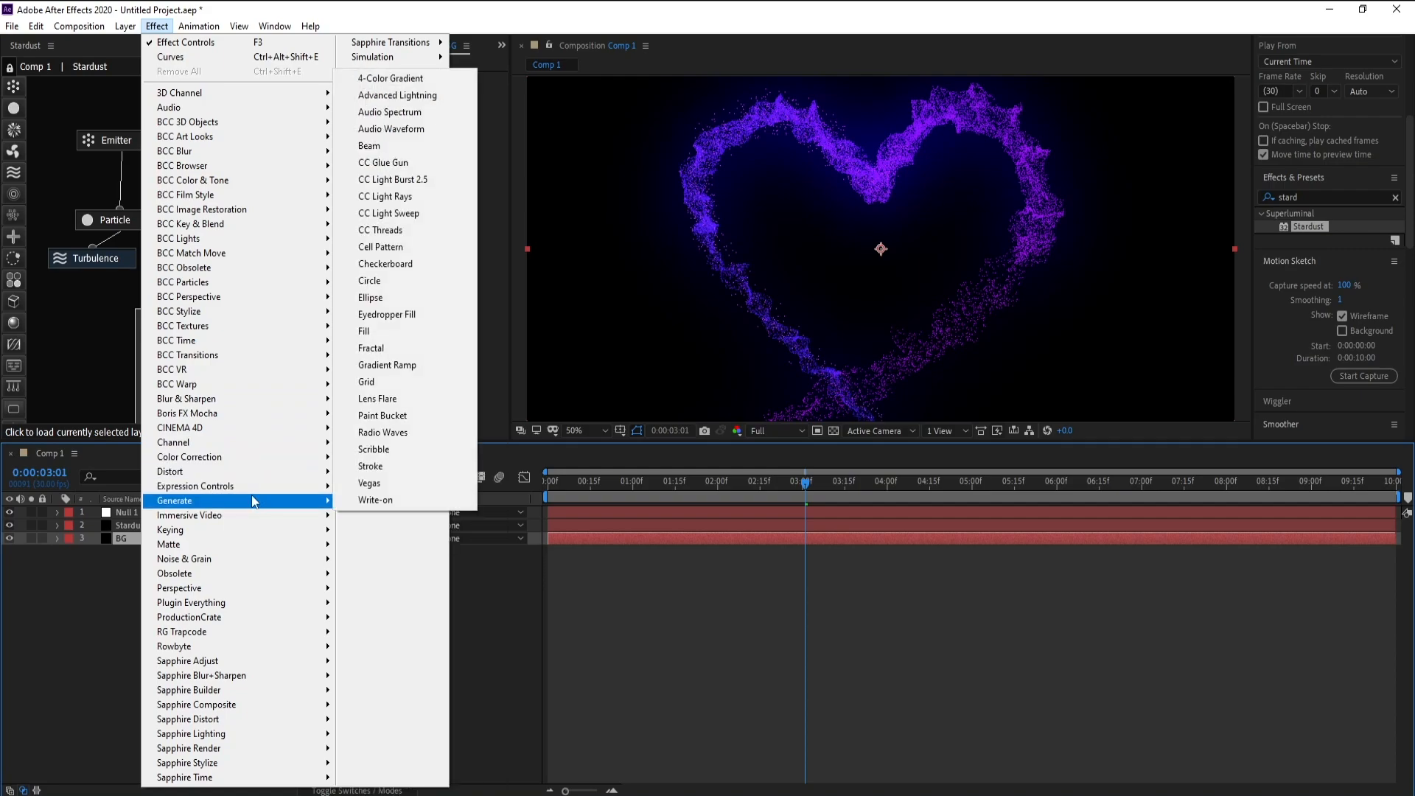
left_click(390, 78)
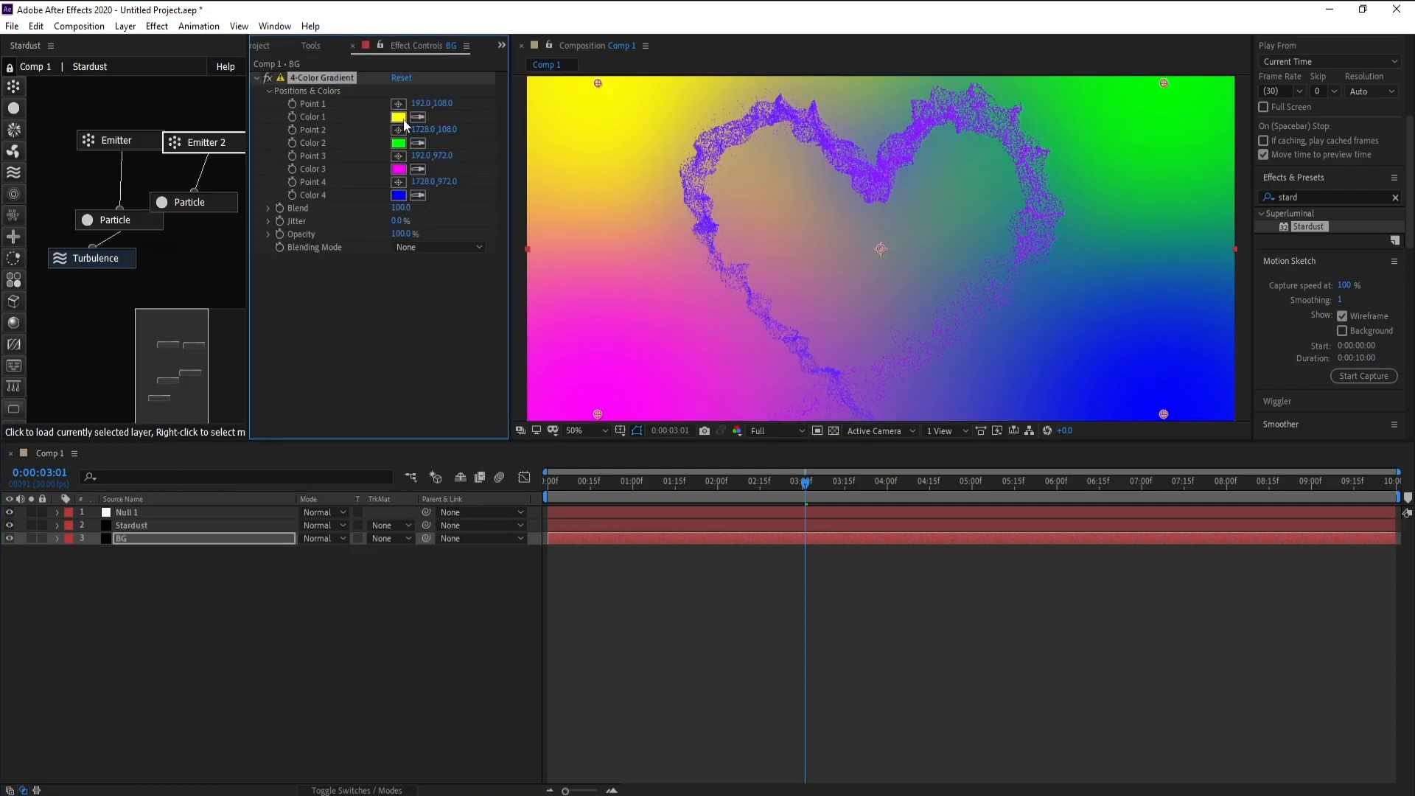
Change Color 1 of the BG layer's 4-Color Gradient to very dark purple 280031.
left_click(398, 117)
left_click(372, 349)
left_click_drag(371, 349, 353, 456)
left_click(496, 307)
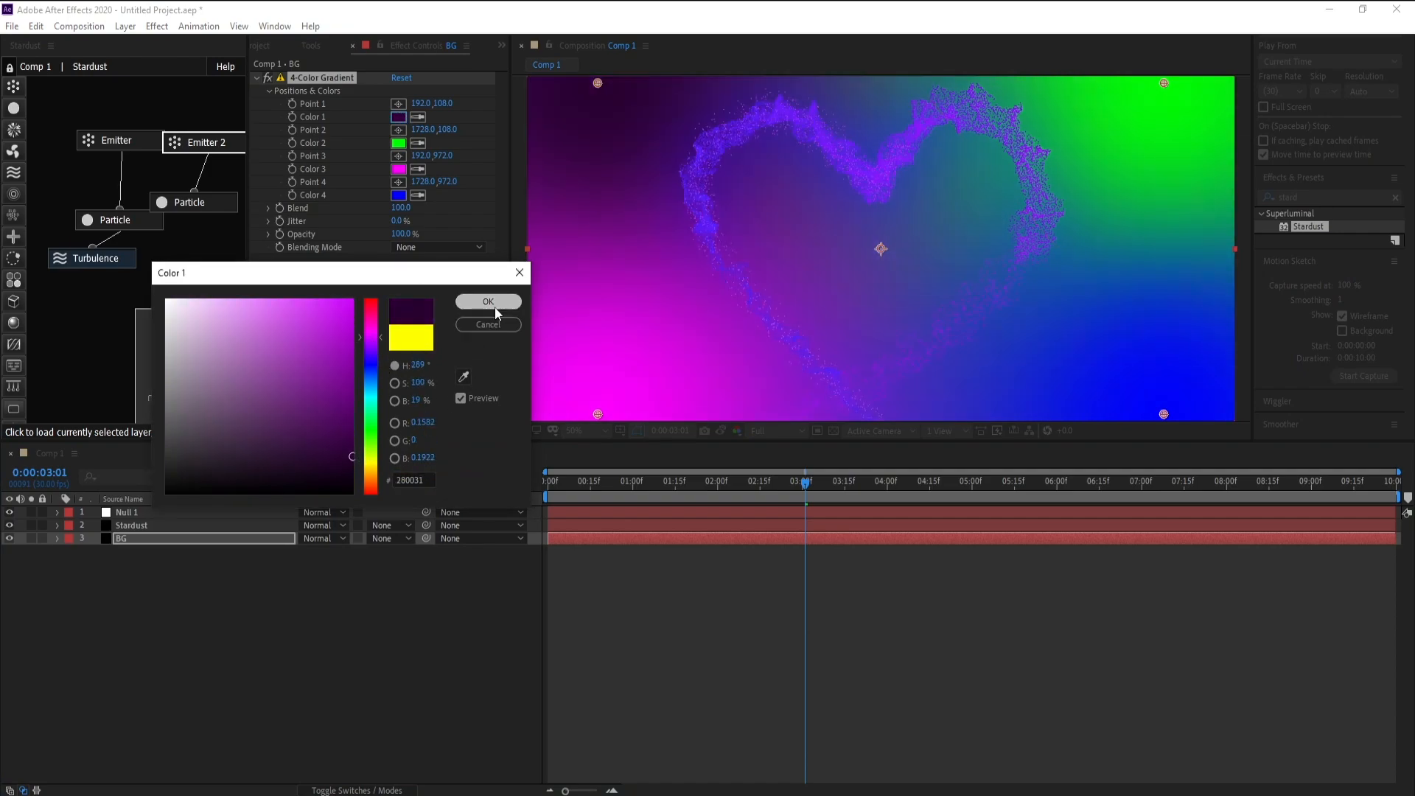
Change Color 2 of the BG layer's 4-Color Gradient to a very dark navy blue.
left_click(398, 143)
left_click(373, 367)
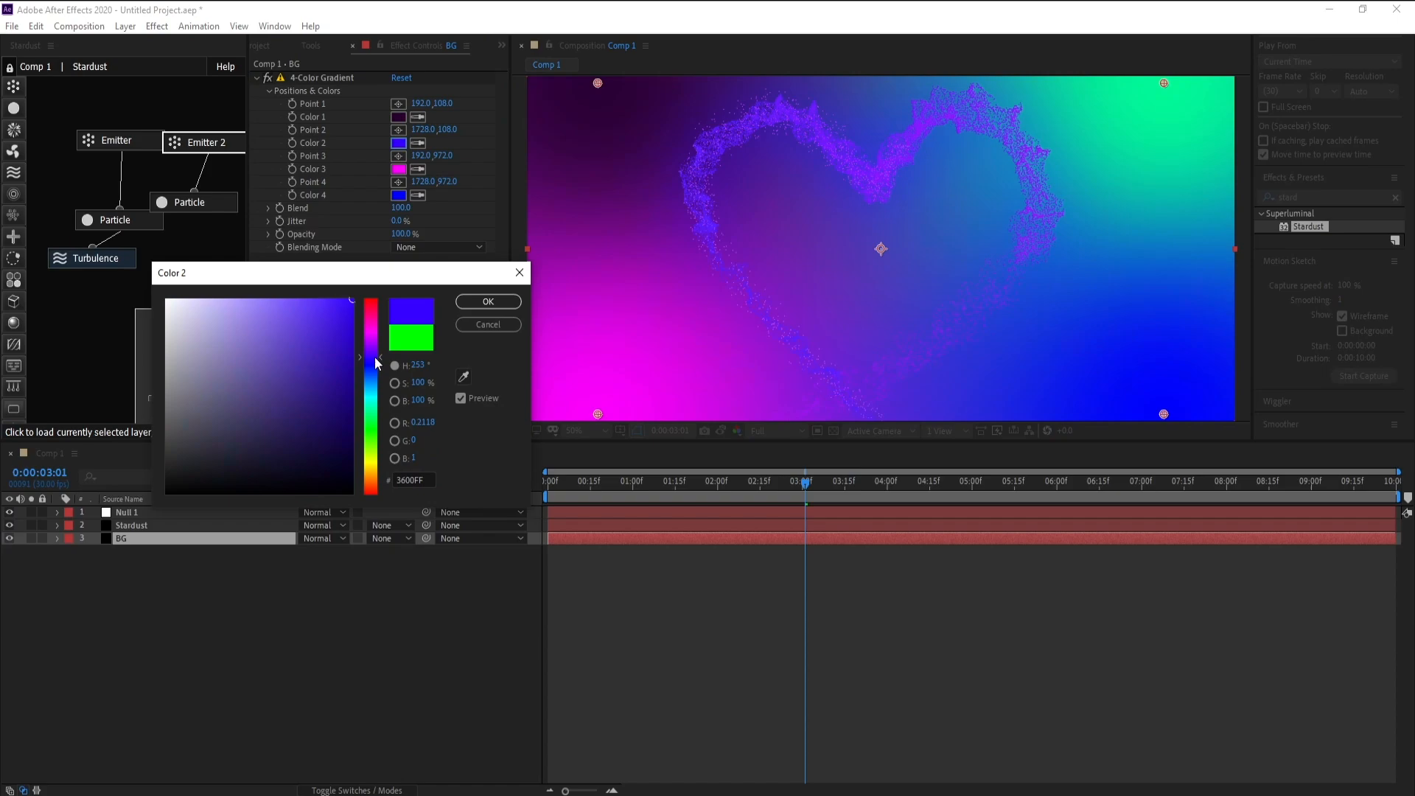
left_click(351, 466)
left_click(486, 302)
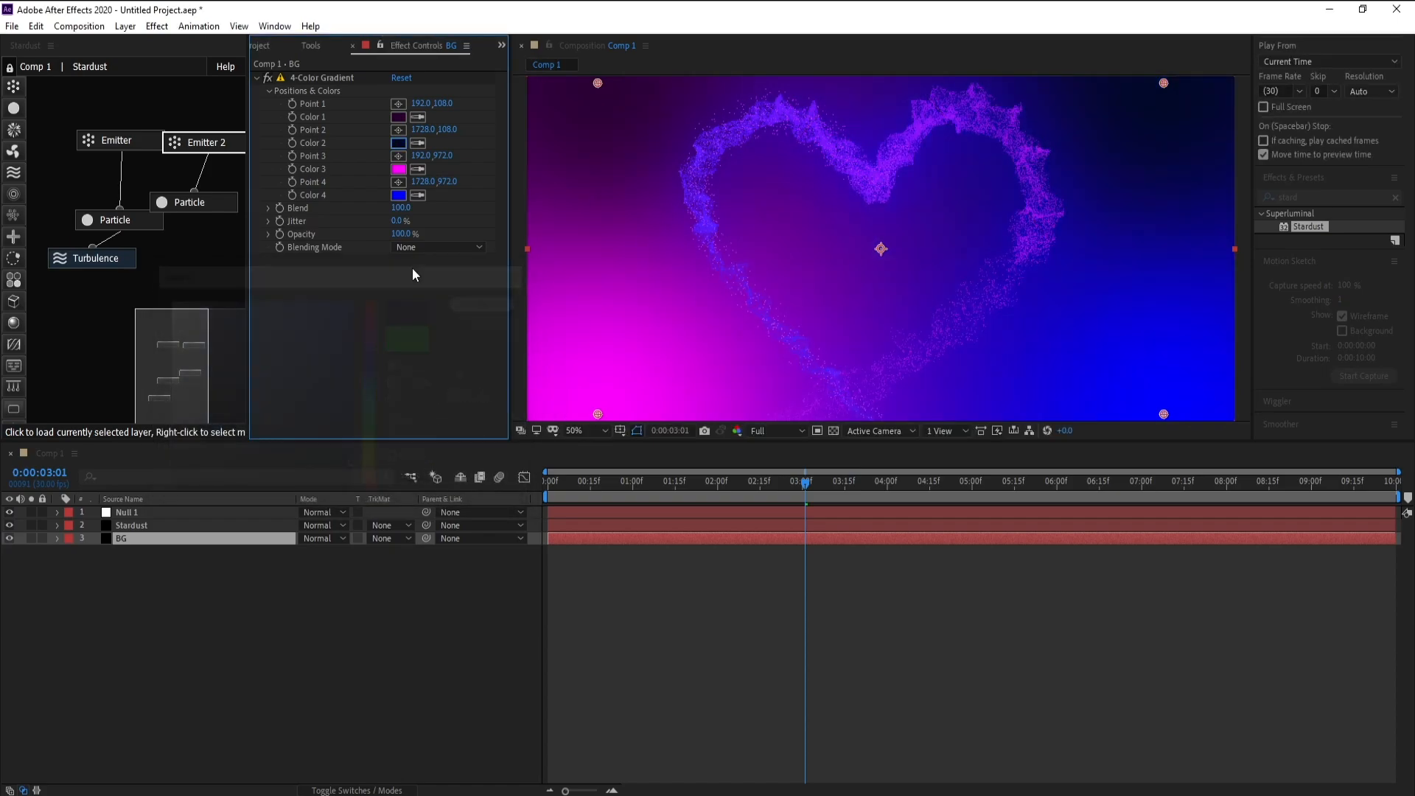
Change Color 3 of the BG layer's 4-Color Gradient to very dark magenta 240024.
left_click(398, 168)
left_click_drag(352, 464, 376, 464)
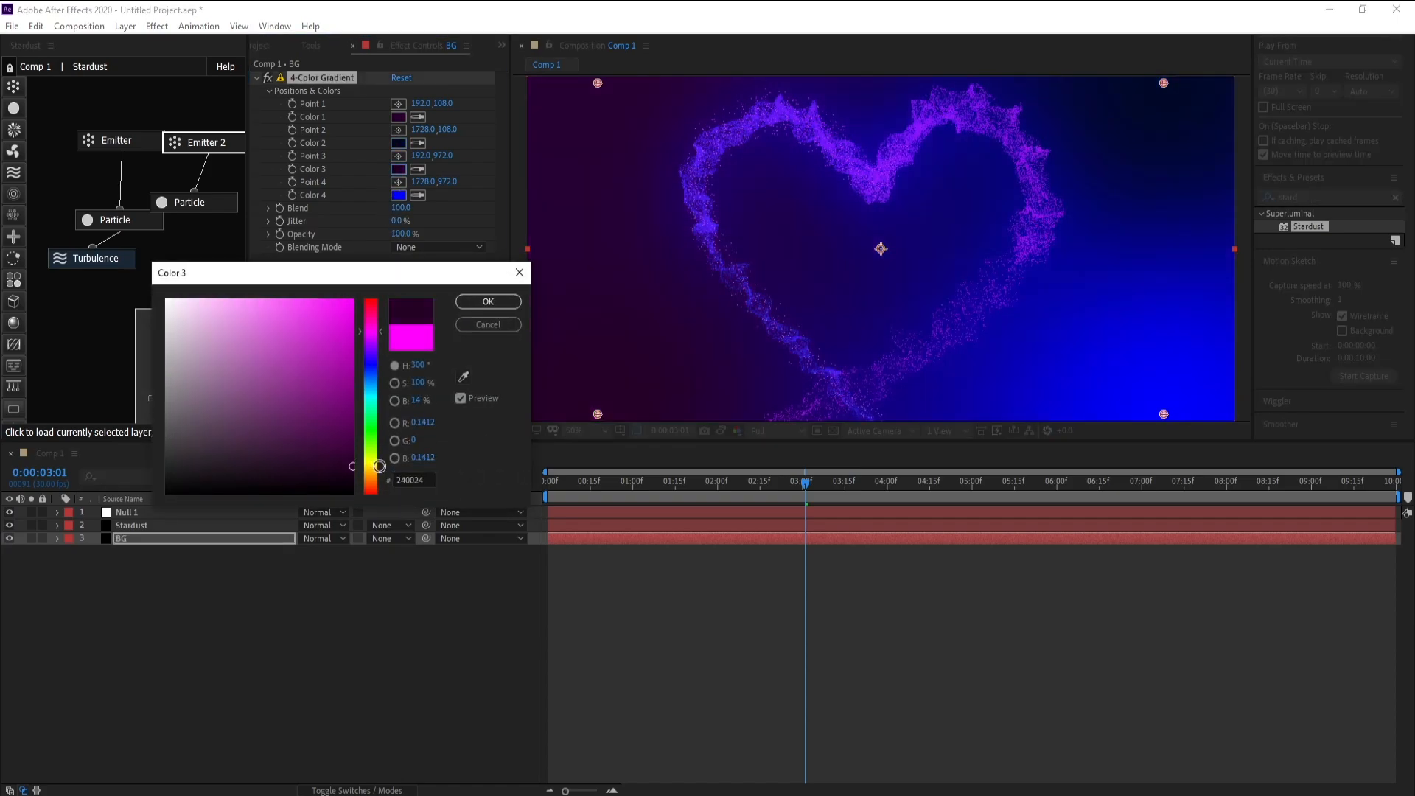
left_click(488, 302)
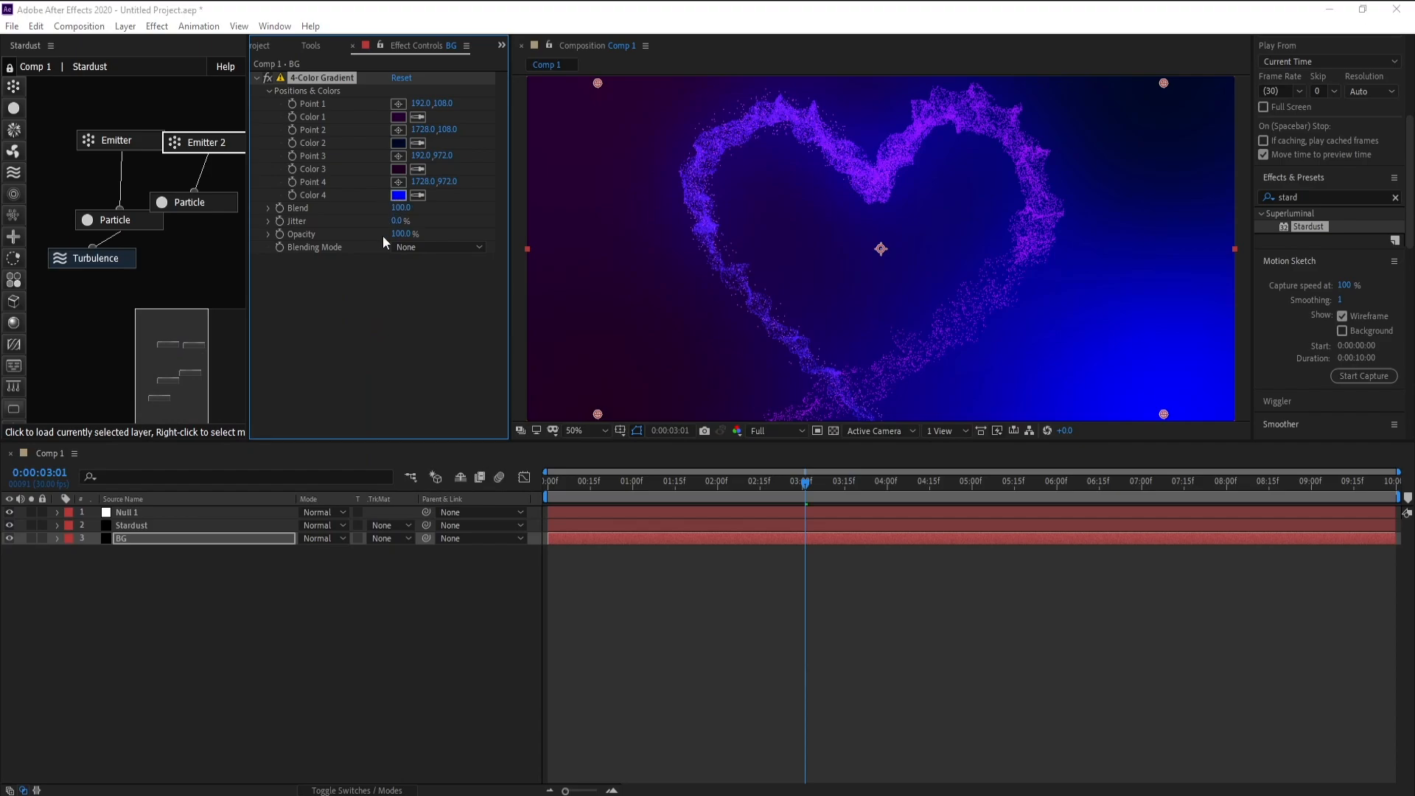
Change Color 4 of the BG layer's 4-Color Gradient to a fully saturated dark blue.
left_click(399, 194)
left_click(351, 453)
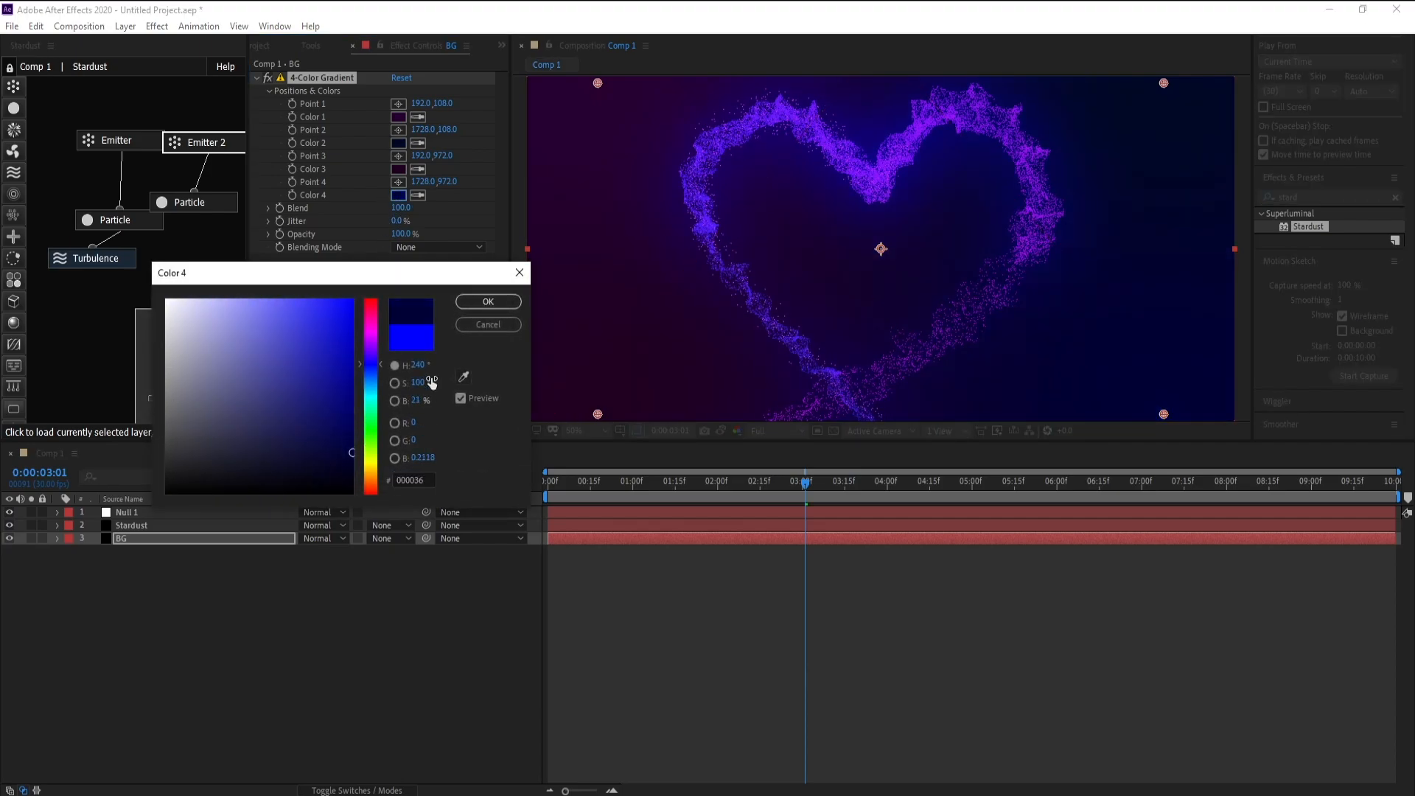
left_click(355, 449)
left_click_drag(355, 449, 358, 441)
left_click(479, 299)
Preview the heart trail over the gradient background starting from 0:00:01:18.
left_click(683, 488)
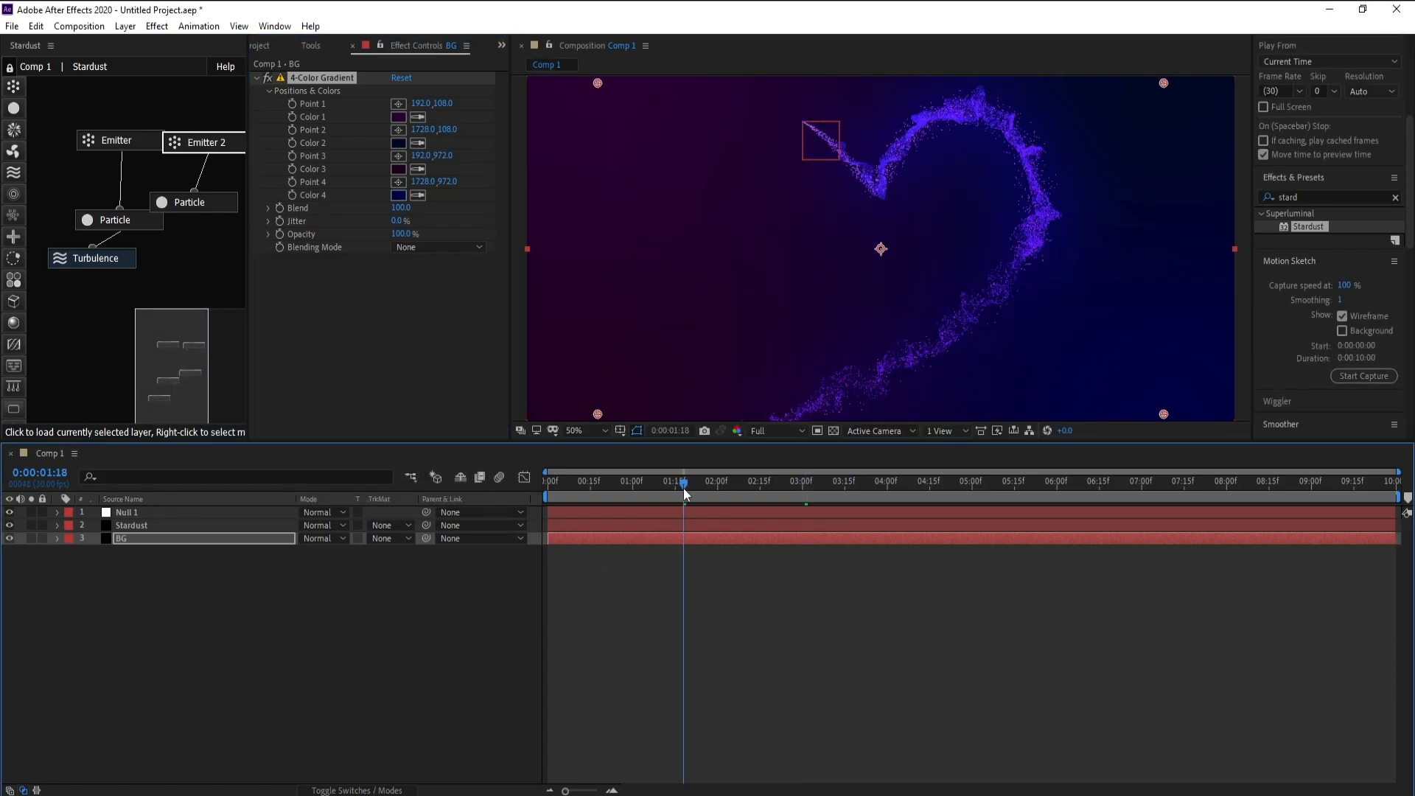
key("space")
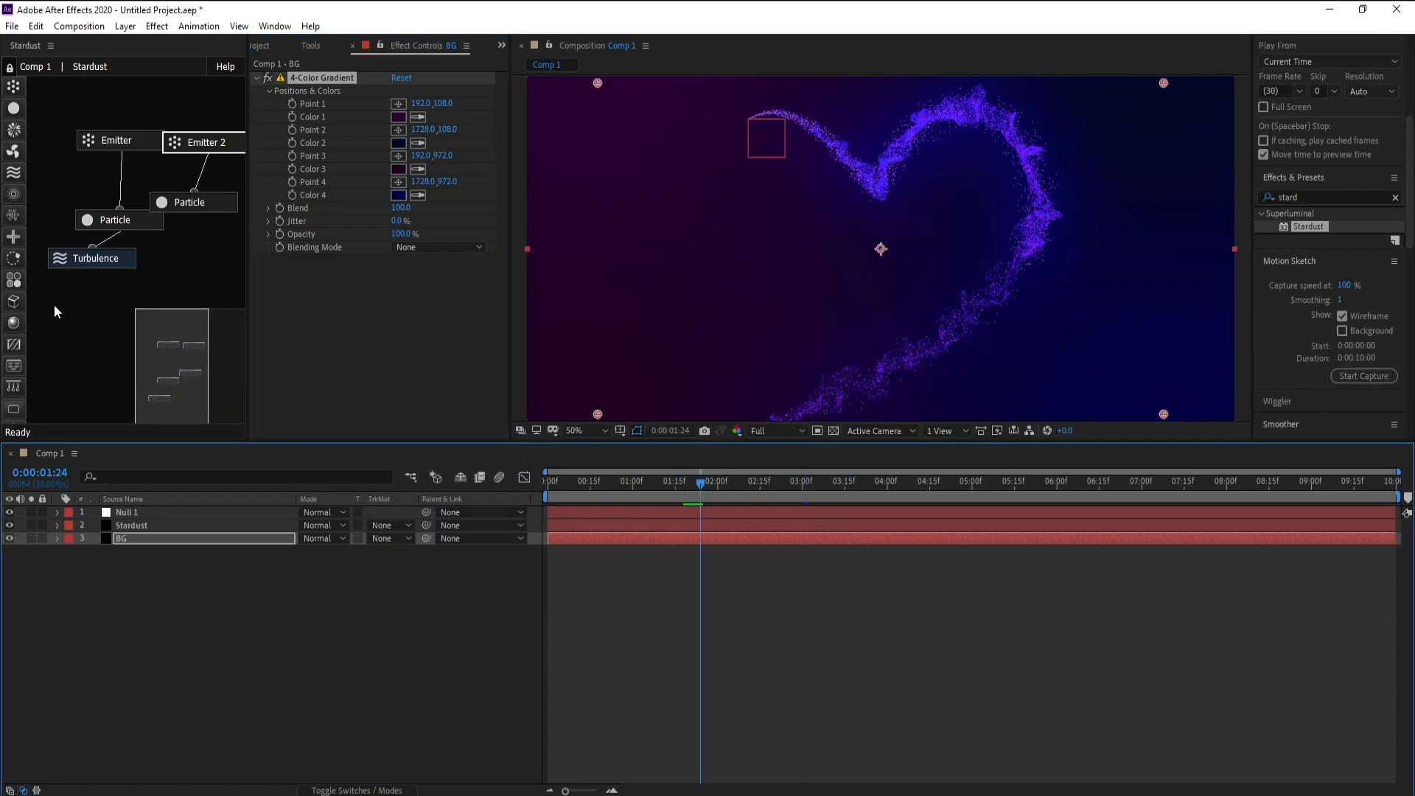
Add a third Emitter node and a new Particle node to the Stardust graph, connect them, and select the new Emitter.
left_click_drag(13, 86, 107, 117)
left_click_drag(16, 134, 26, 145)
key("ctrl+z")
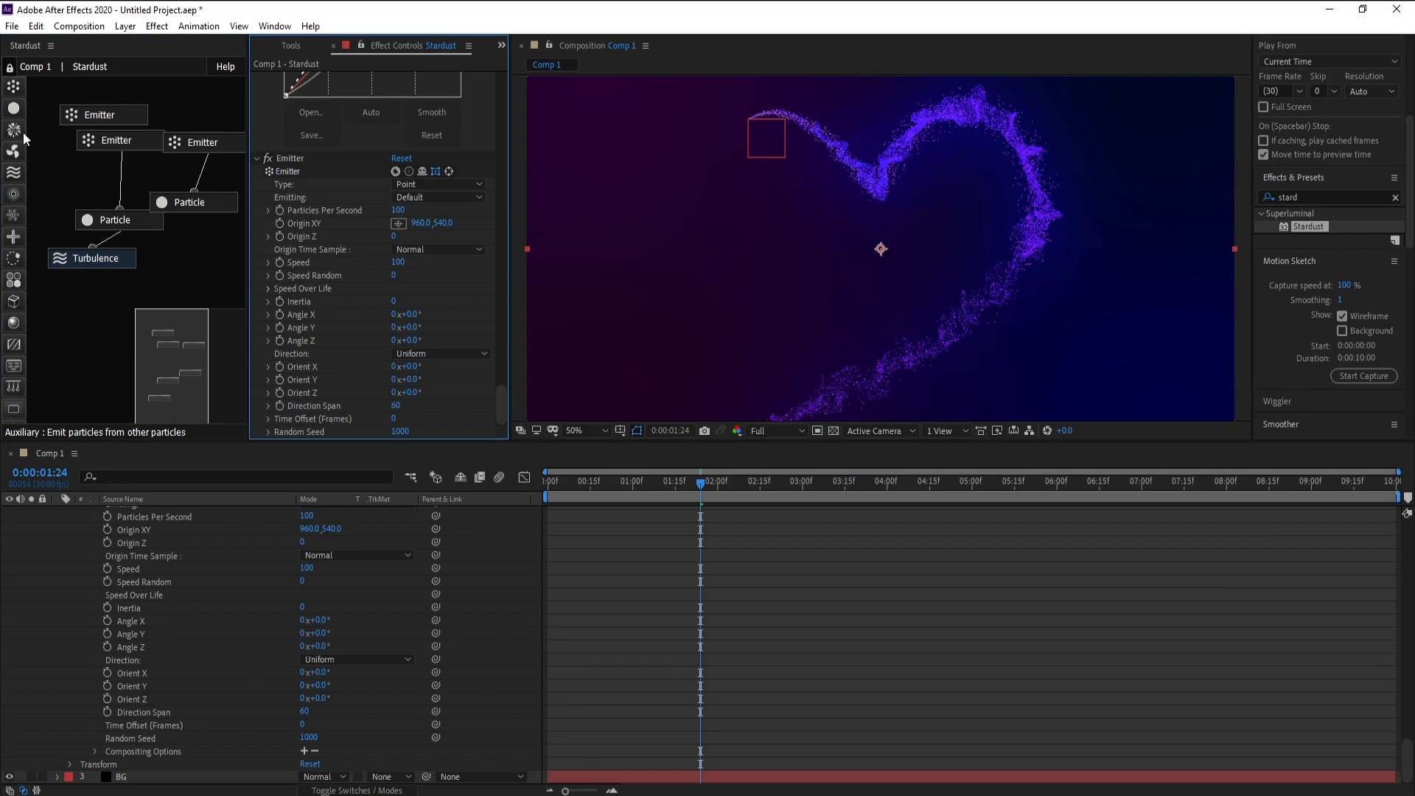
left_click(14, 109)
mouse_move(60, 110)
left_mouse_down()
mouse_move(58, 156)
mouse_move(56, 113)
left_mouse_up()
left_click(37, 148)
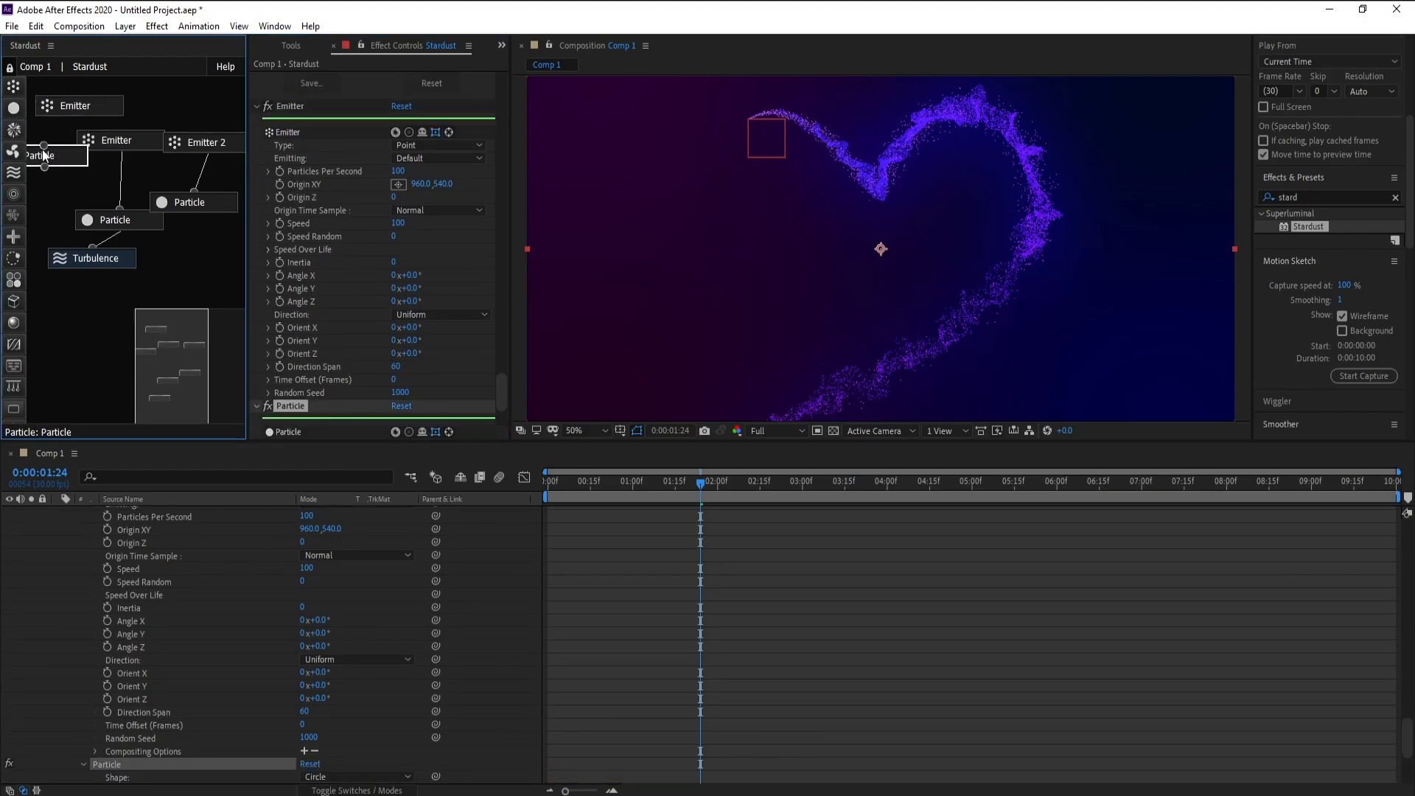
left_click(71, 108)
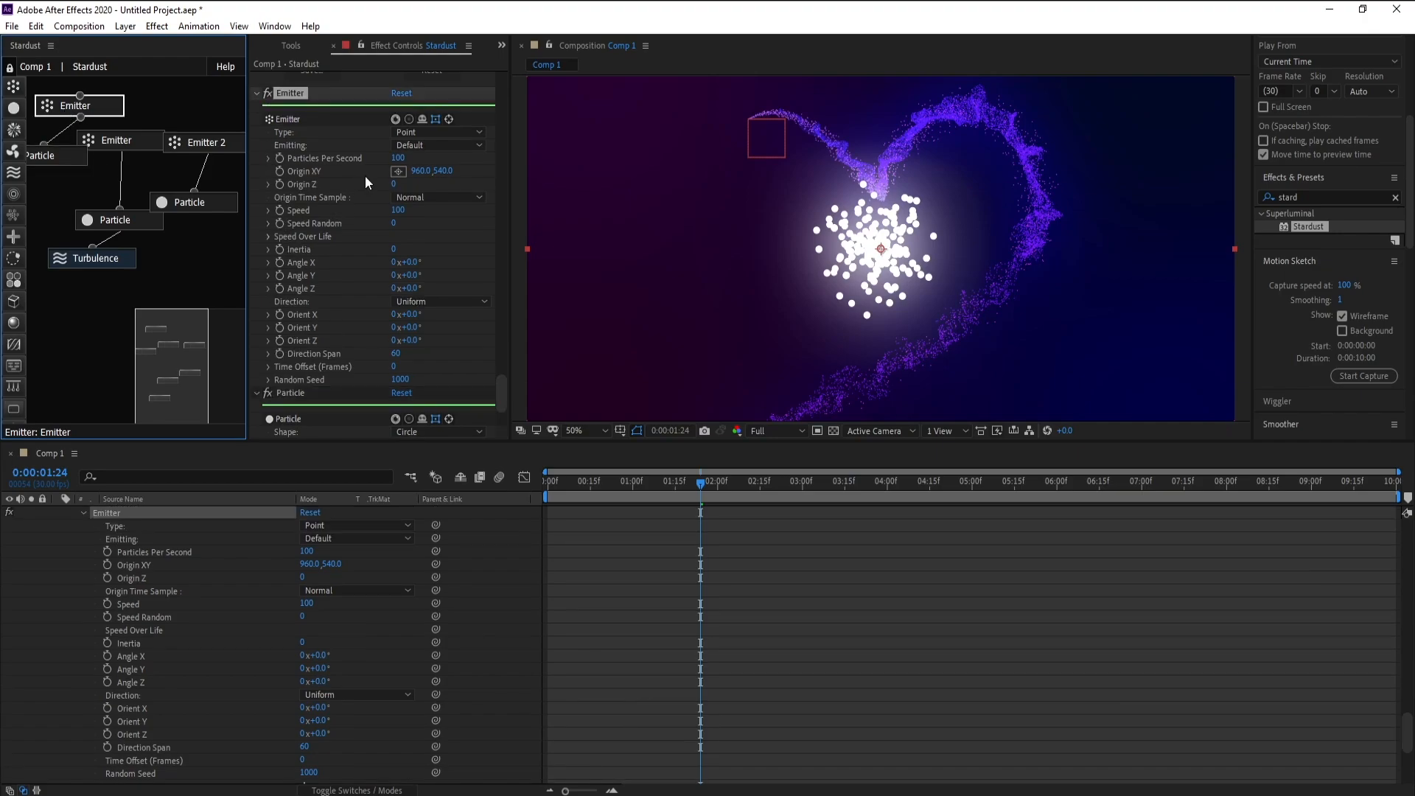
Set the newly added third Emitter's type to Box.
left_click(433, 134)
left_click(437, 161)
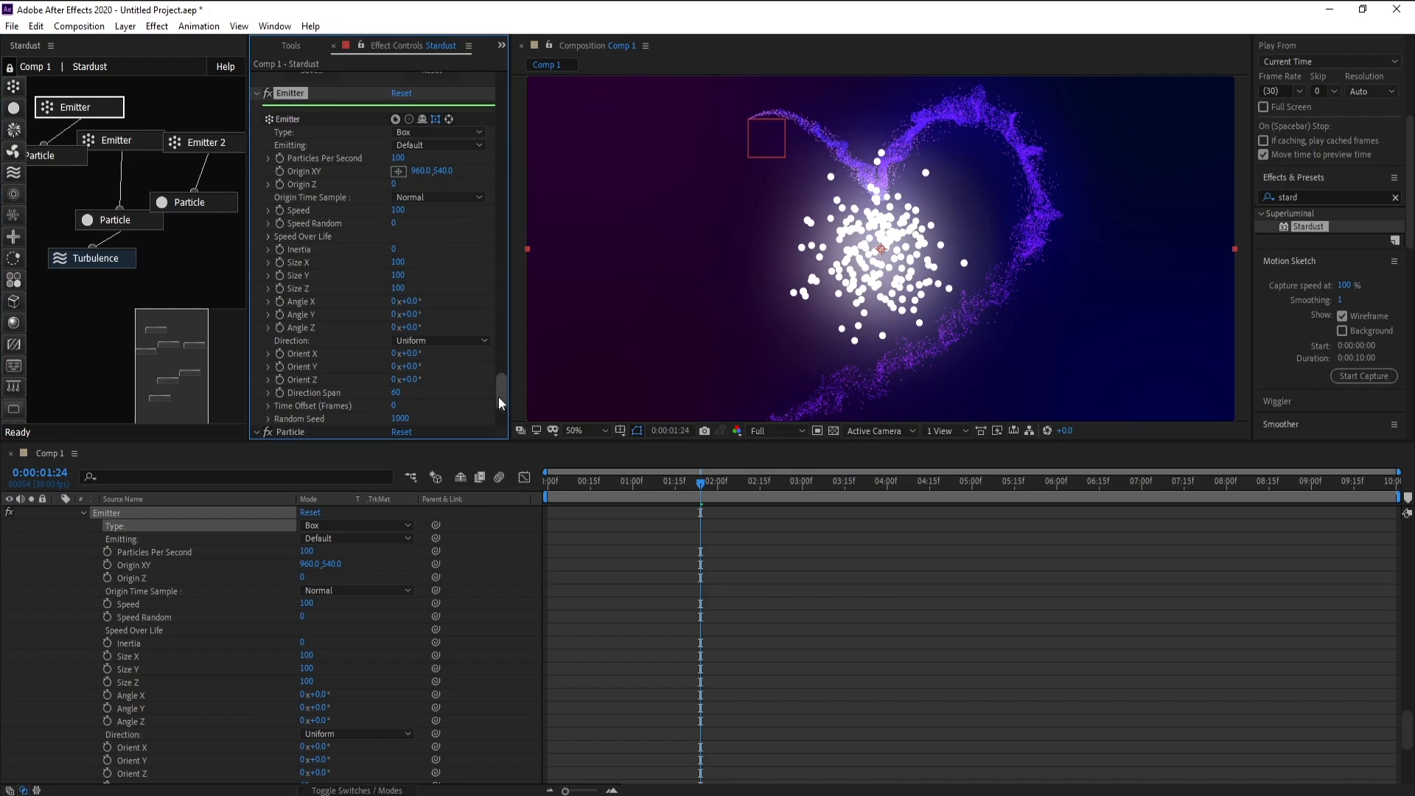
scroll(507, 374, "up", 5)
scroll(507, 383, "down", 5)
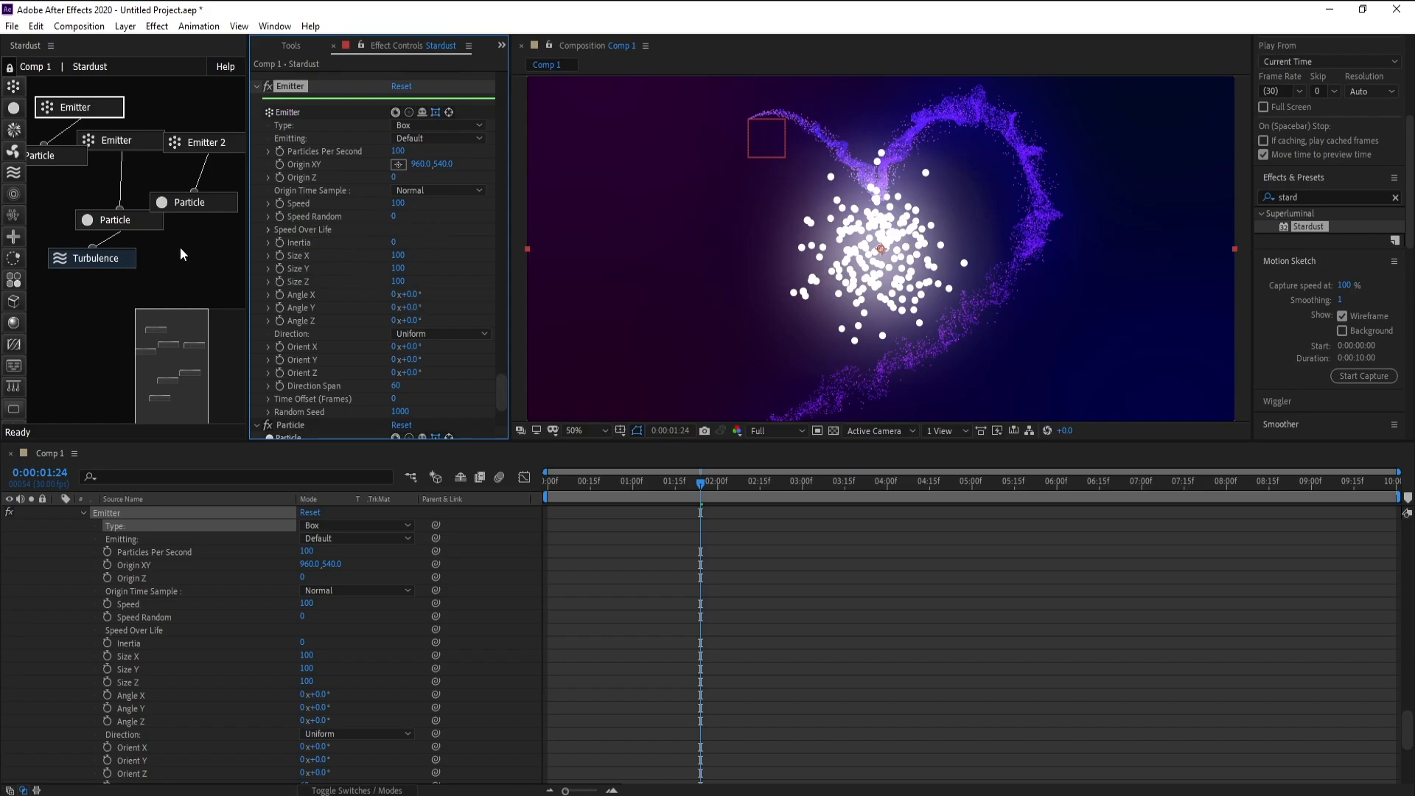
Set the size of the third emitter's Particle node to 3 pixels in its Particle Properties.
left_click(72, 152)
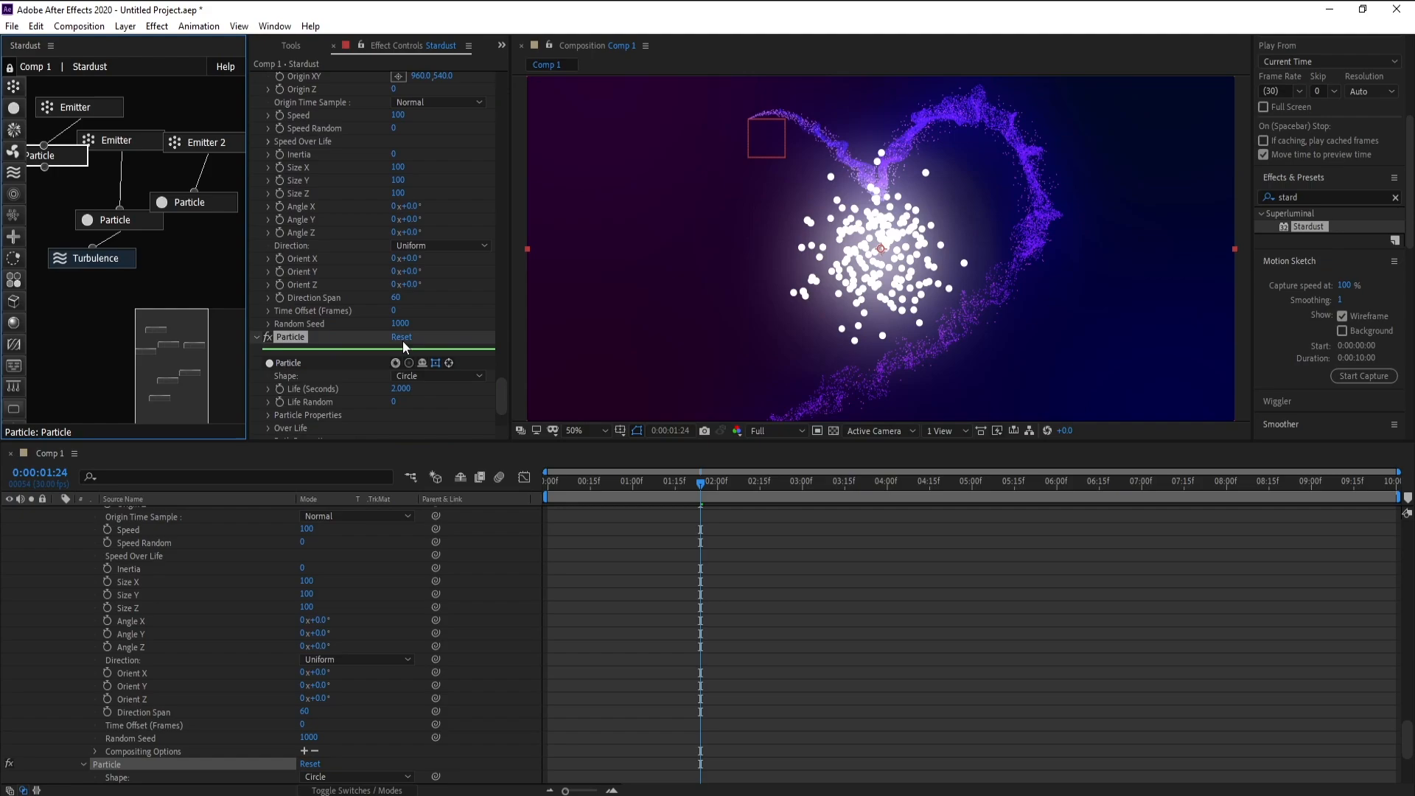
scroll(402, 341, "down", 1)
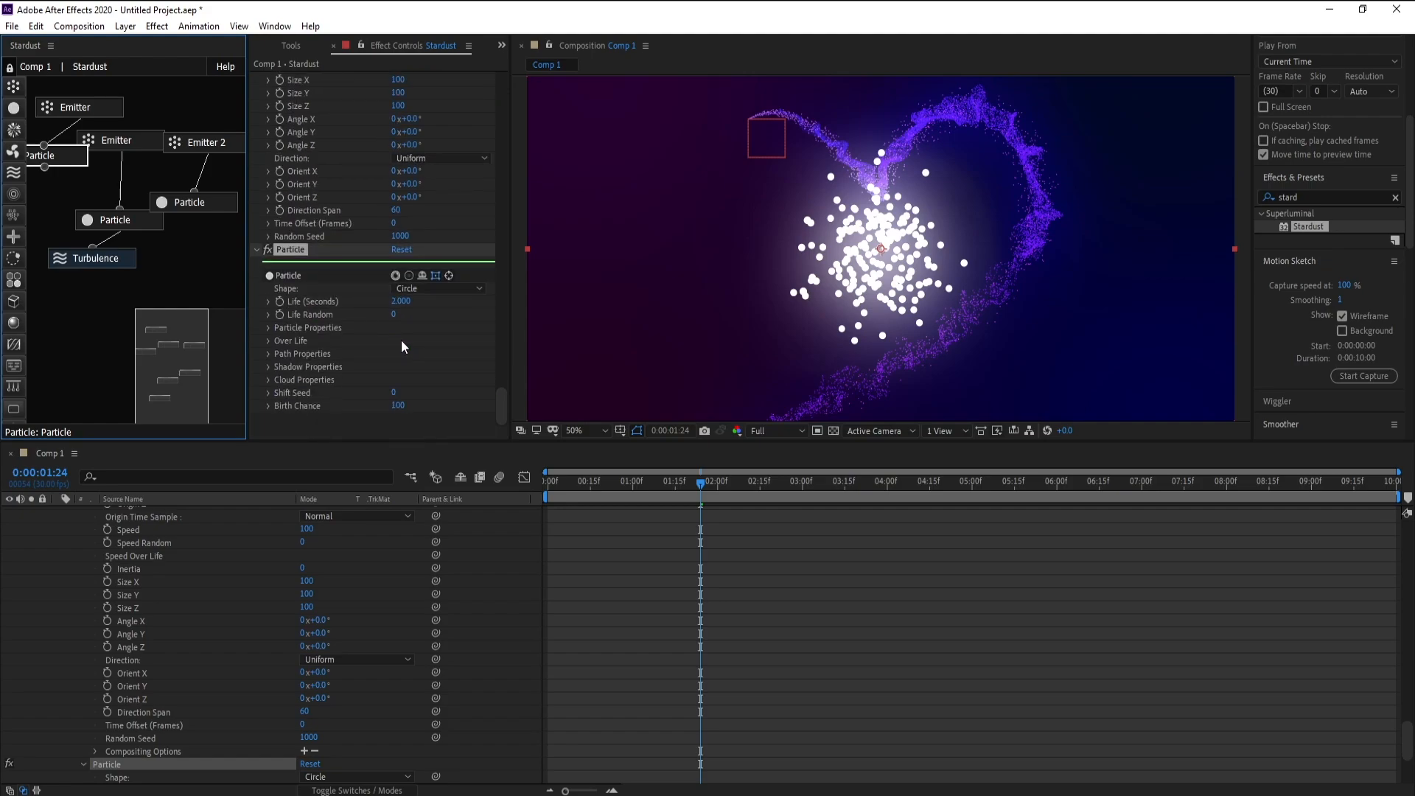
left_click(266, 327)
scroll(272, 324, "down", 4)
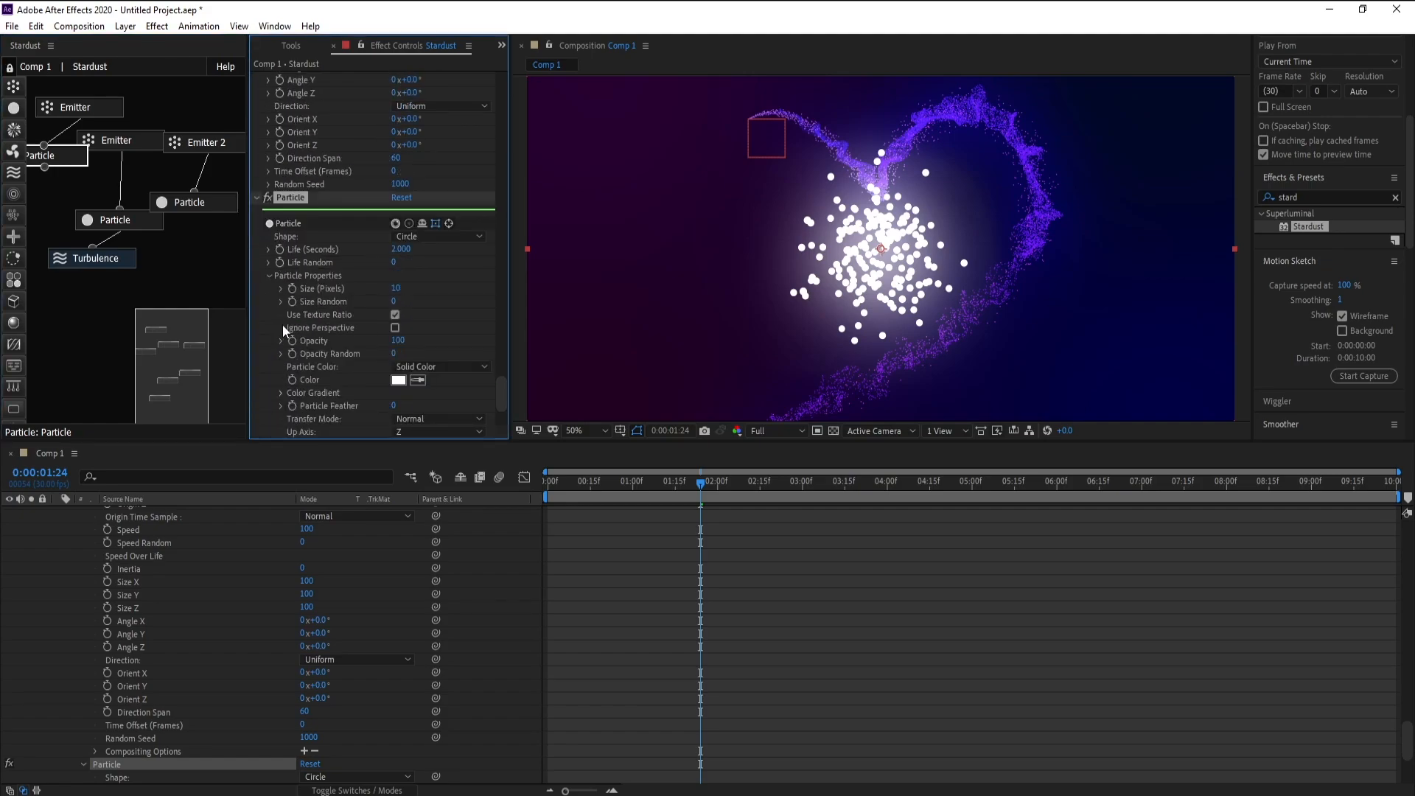
left_click(395, 289)
type("3")
key("Return")
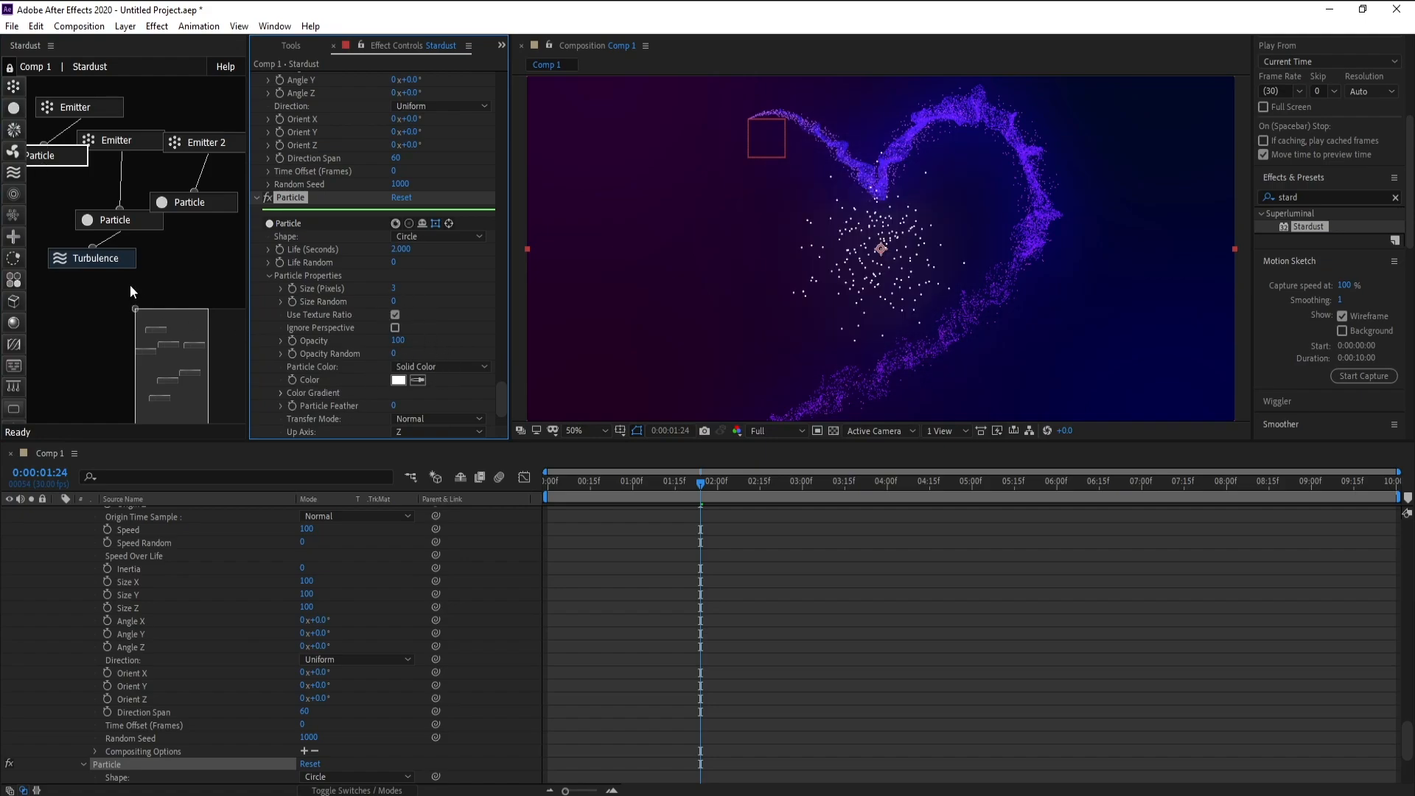
Set the third Emitter's Speed to 0.
left_click(65, 108)
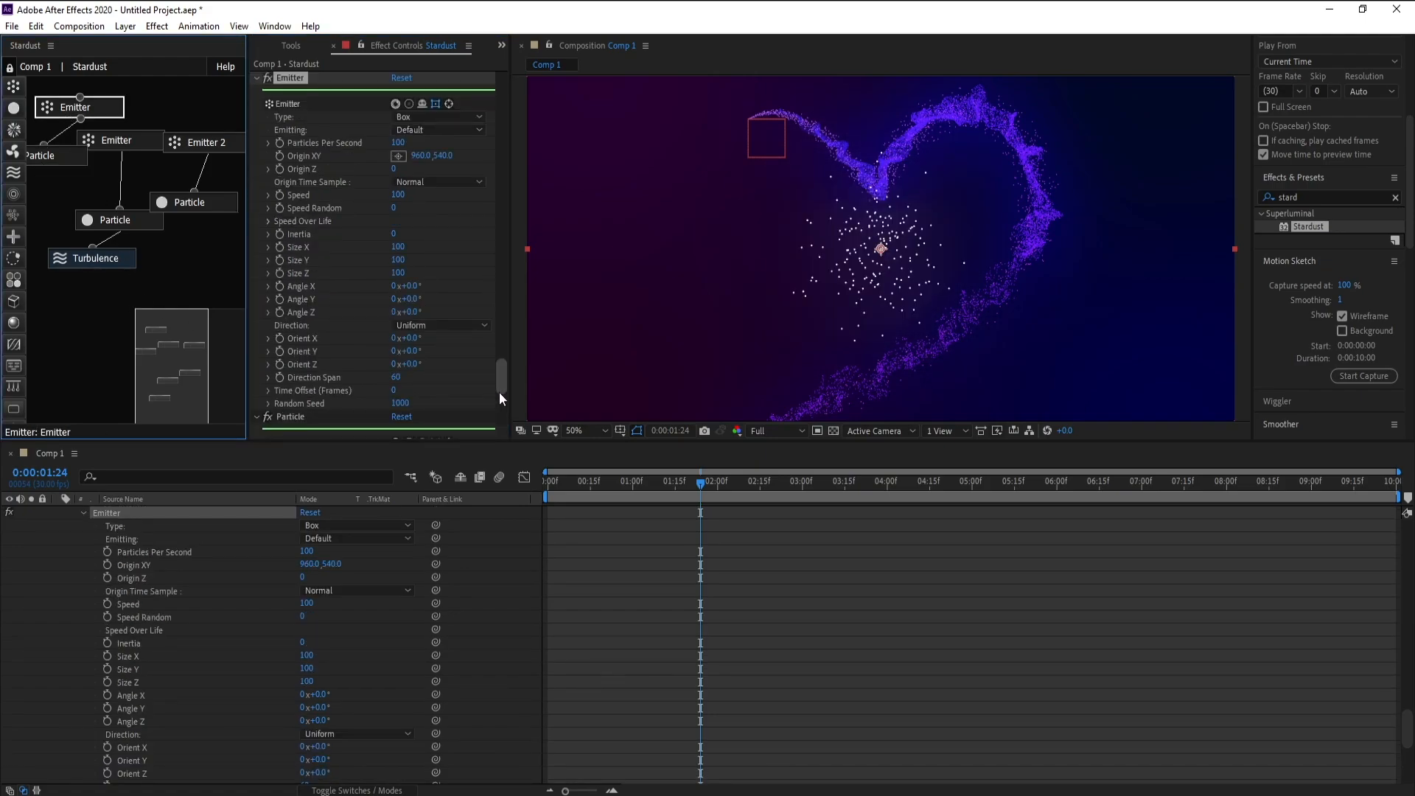
left_click_drag(498, 392, 503, 382)
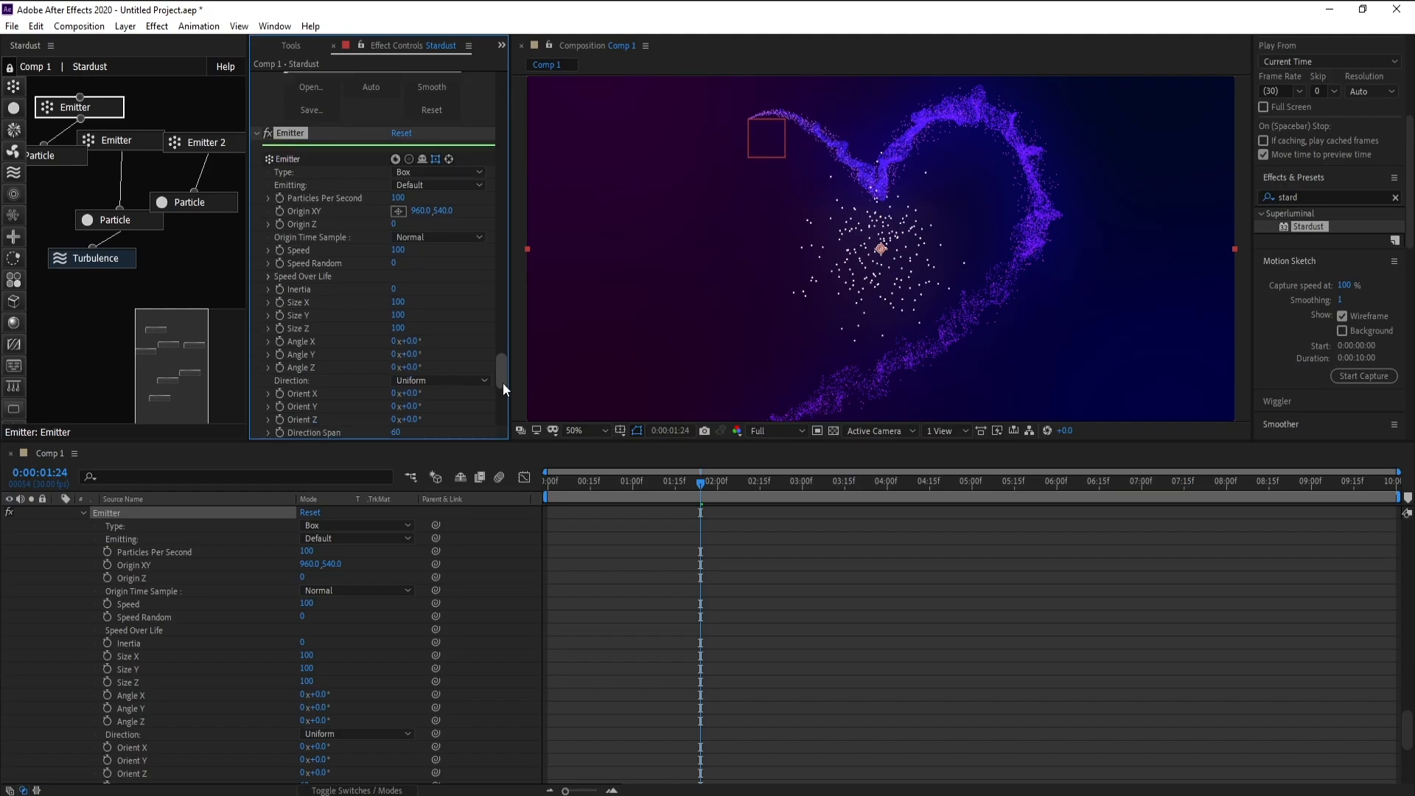
left_click_drag(399, 250, 427, 252)
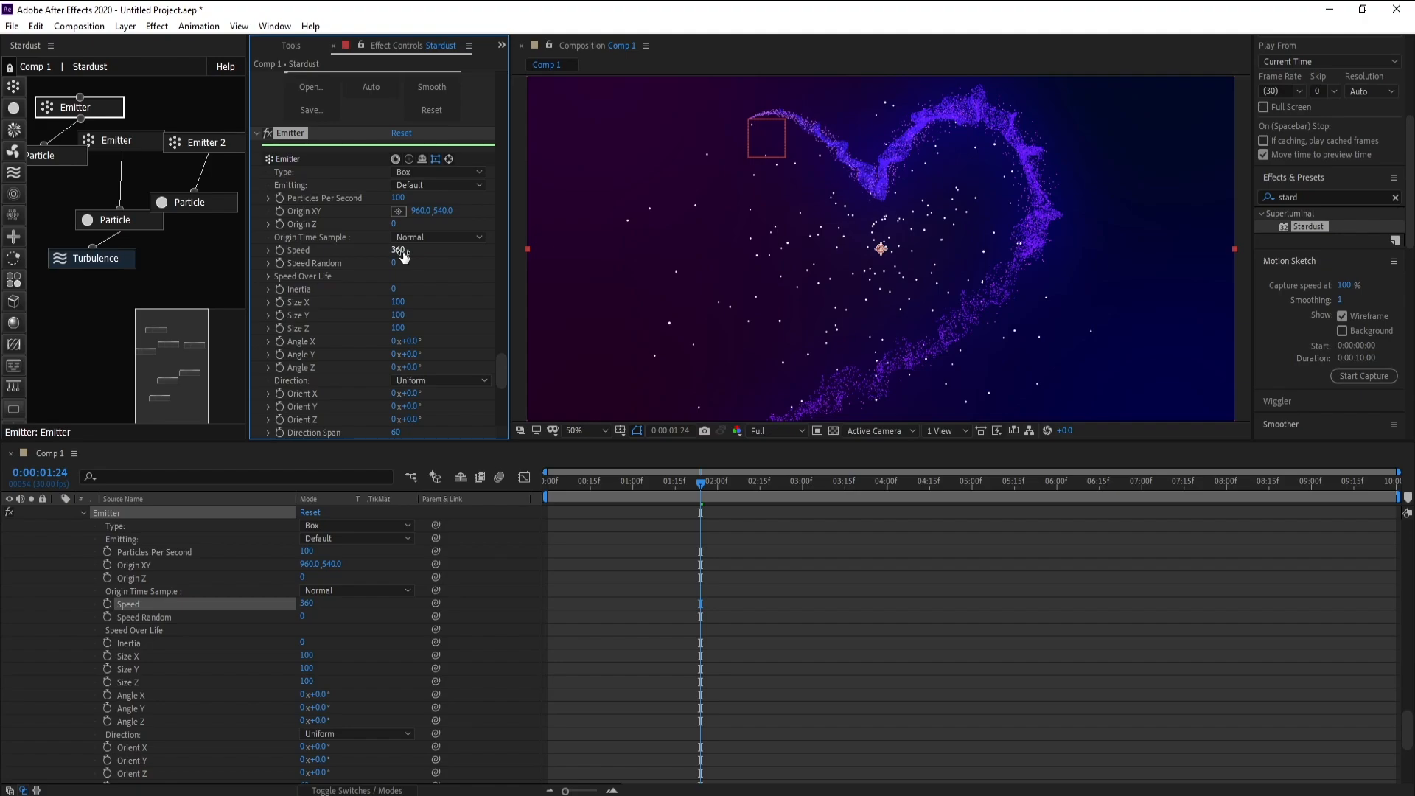
left_click(402, 251)
type("1")
left_click_drag(410, 249, 394, 249)
key("BackSpace")
type("0")
key("Return")
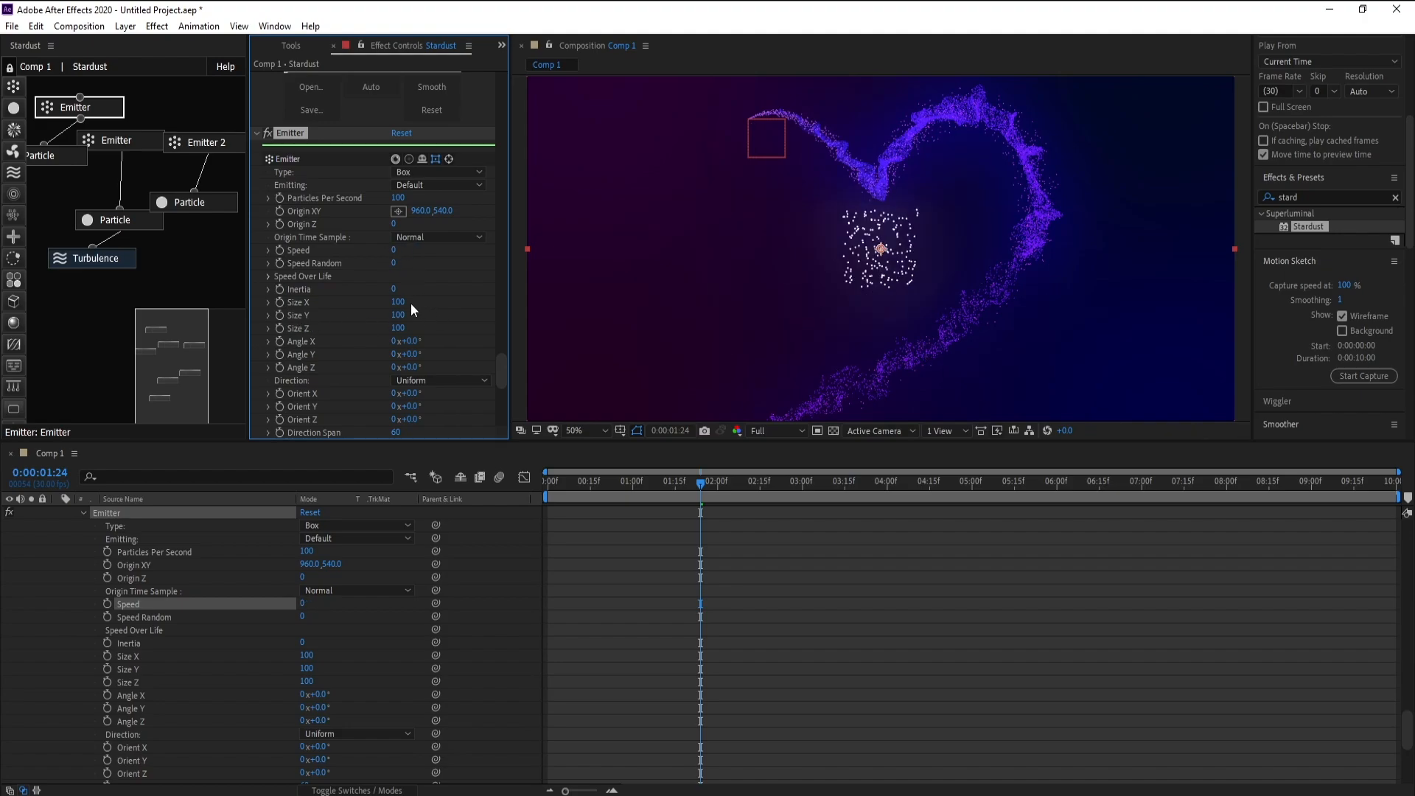
Enlarge the third Emitter's box to Size X 7440 and Size Y 4840.
left_click_drag(398, 302, 951, 302)
left_click_drag(398, 315, 823, 319)
left_click_drag(400, 302, 506, 302)
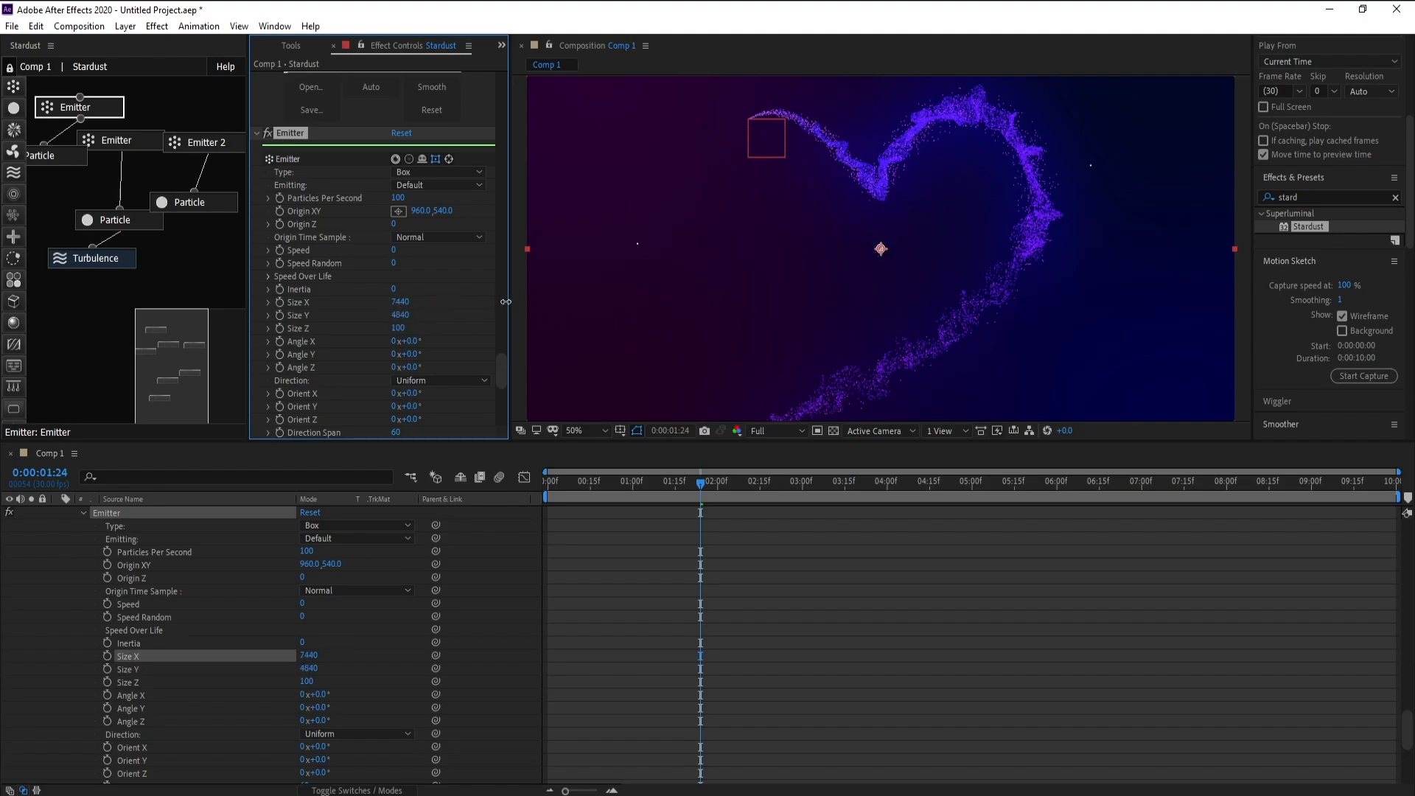
Set the third Emitter's Particles Per Second to 10000.
left_click_drag(398, 197, 833, 245)
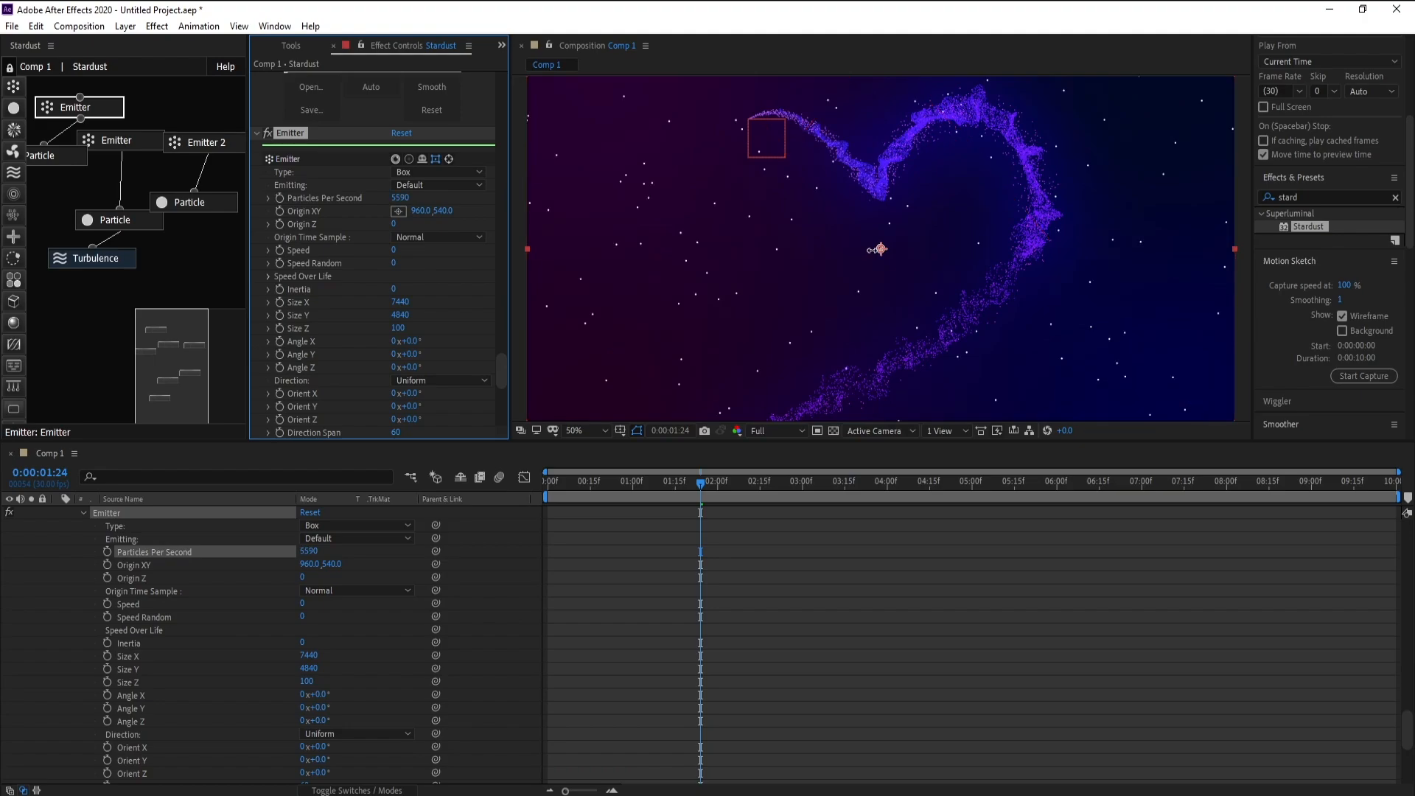
left_click(402, 198)
type("1000")
key("Return")
left_click(404, 198)
type("0")
key("Return")
Set Particle Color to Color Over Life on the third emitter's Particle node.
left_click(56, 156)
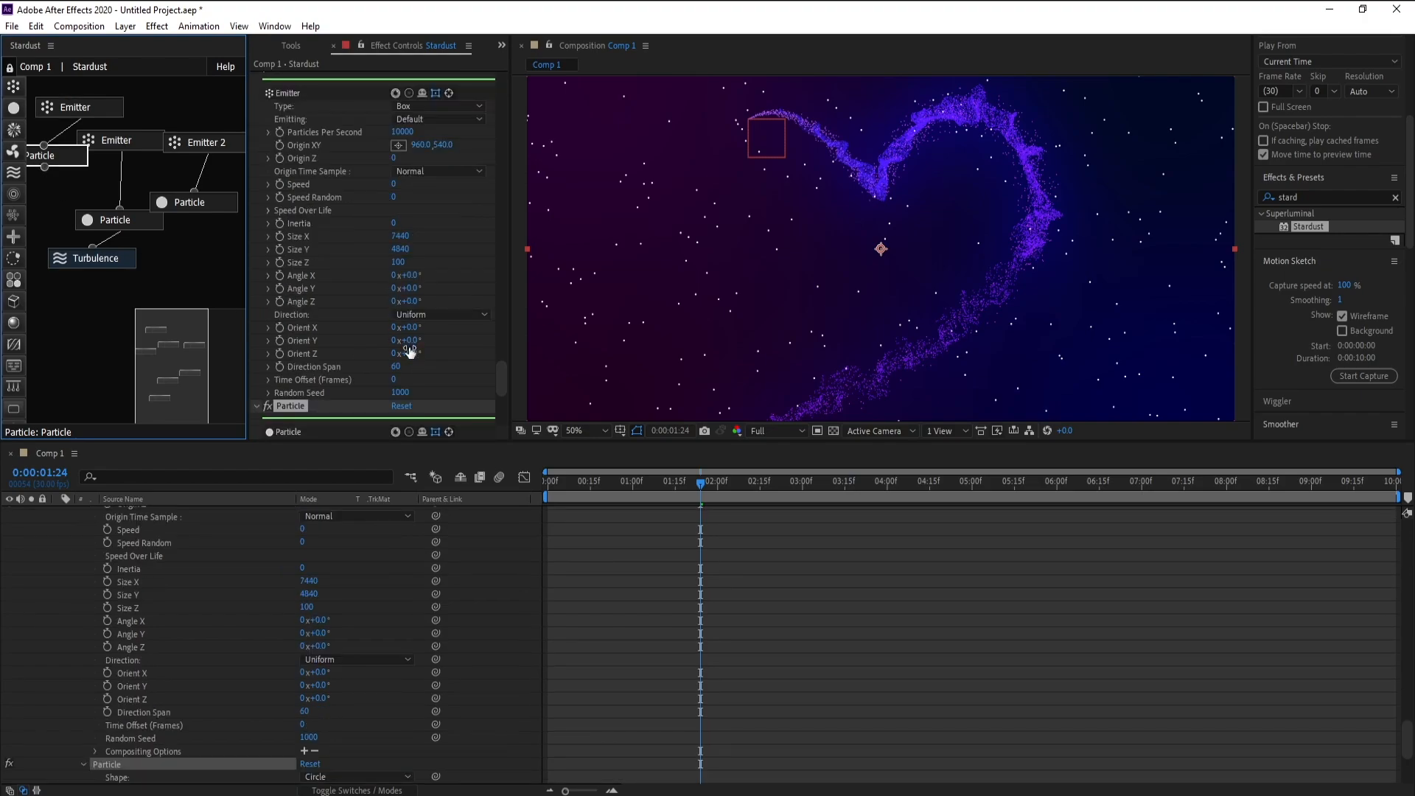
scroll(408, 356, "down", 3)
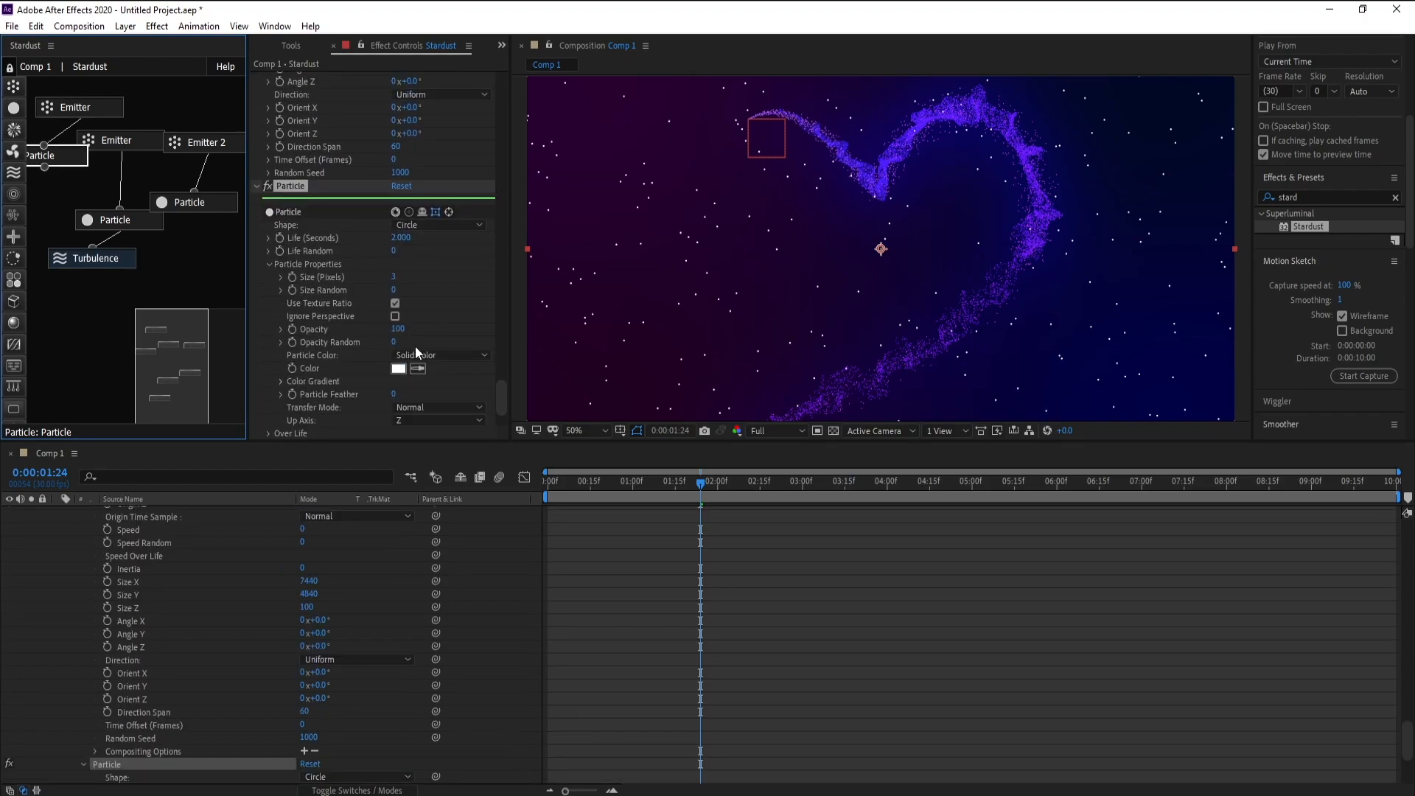
left_click(417, 360)
left_click(423, 382)
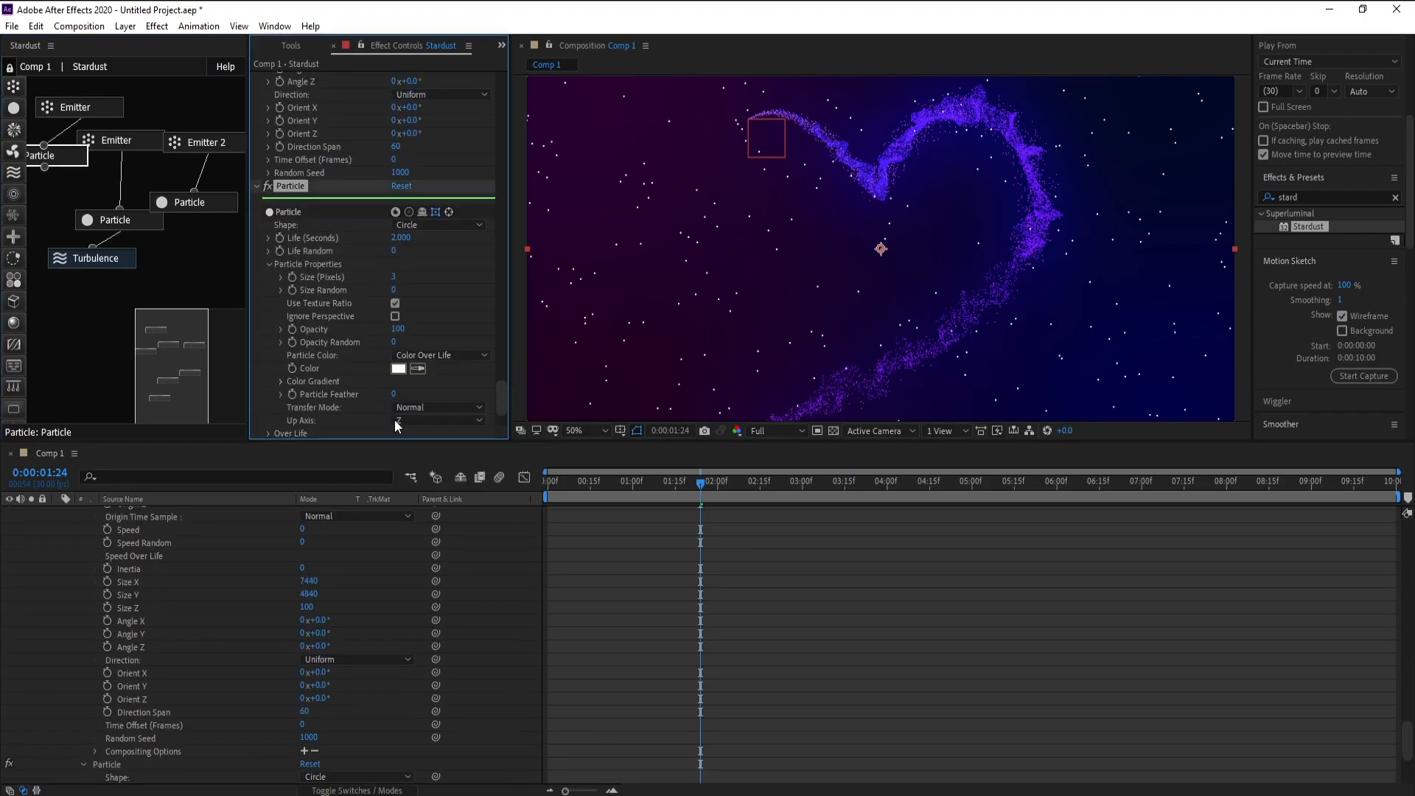
Change the white end stop of the third Particle node's Color Gradient to violet 6600FF.
scroll(417, 377, "down", 3)
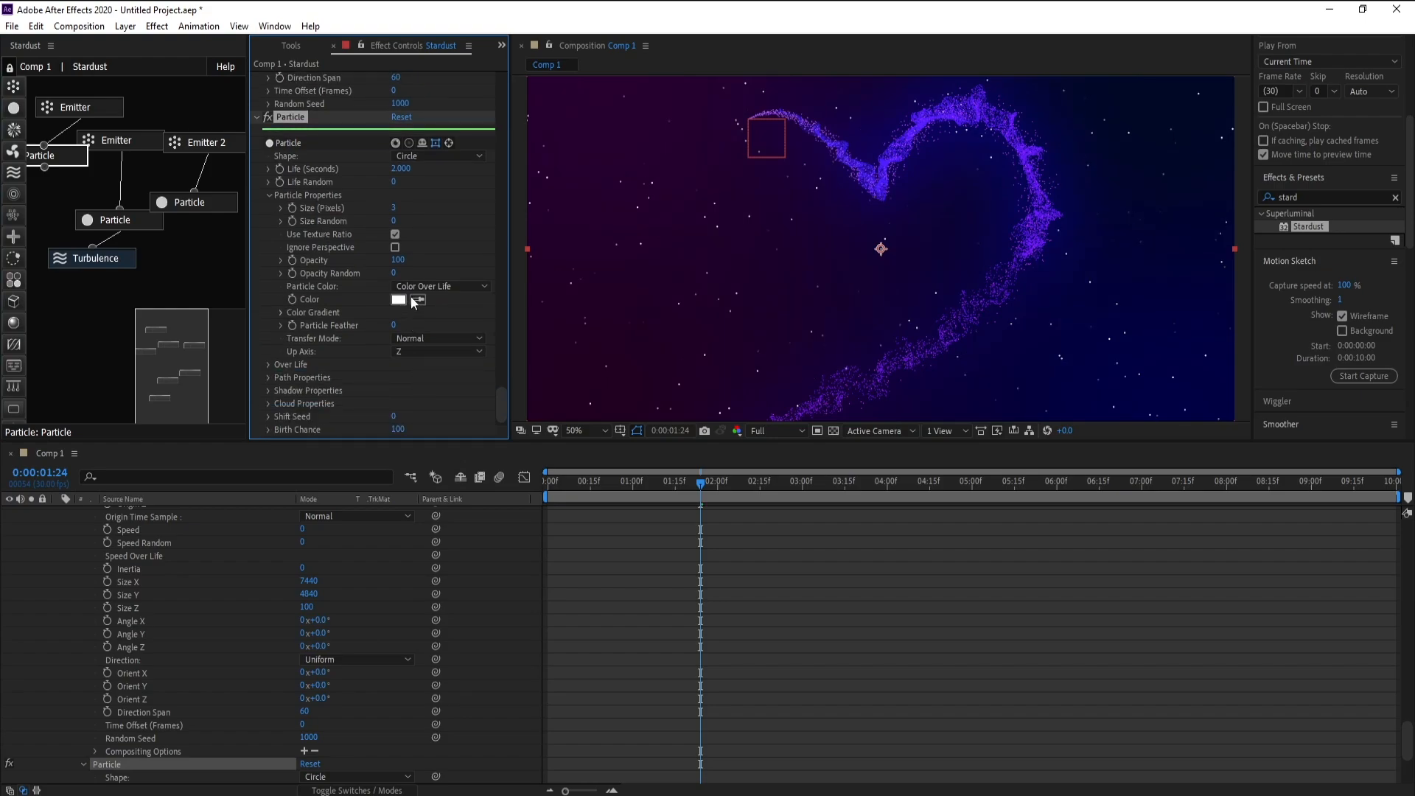
left_click(278, 313)
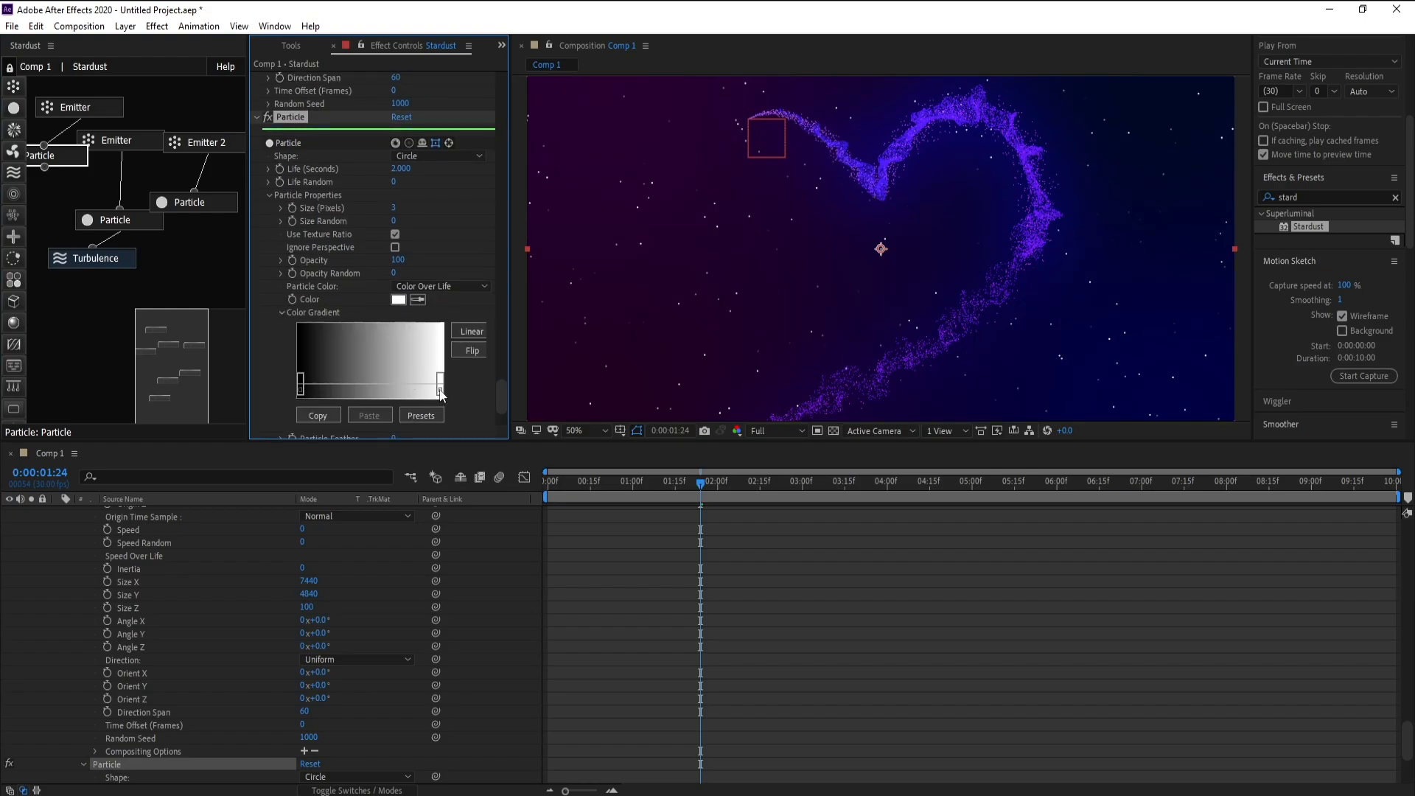
double_click(441, 391)
left_click(374, 359)
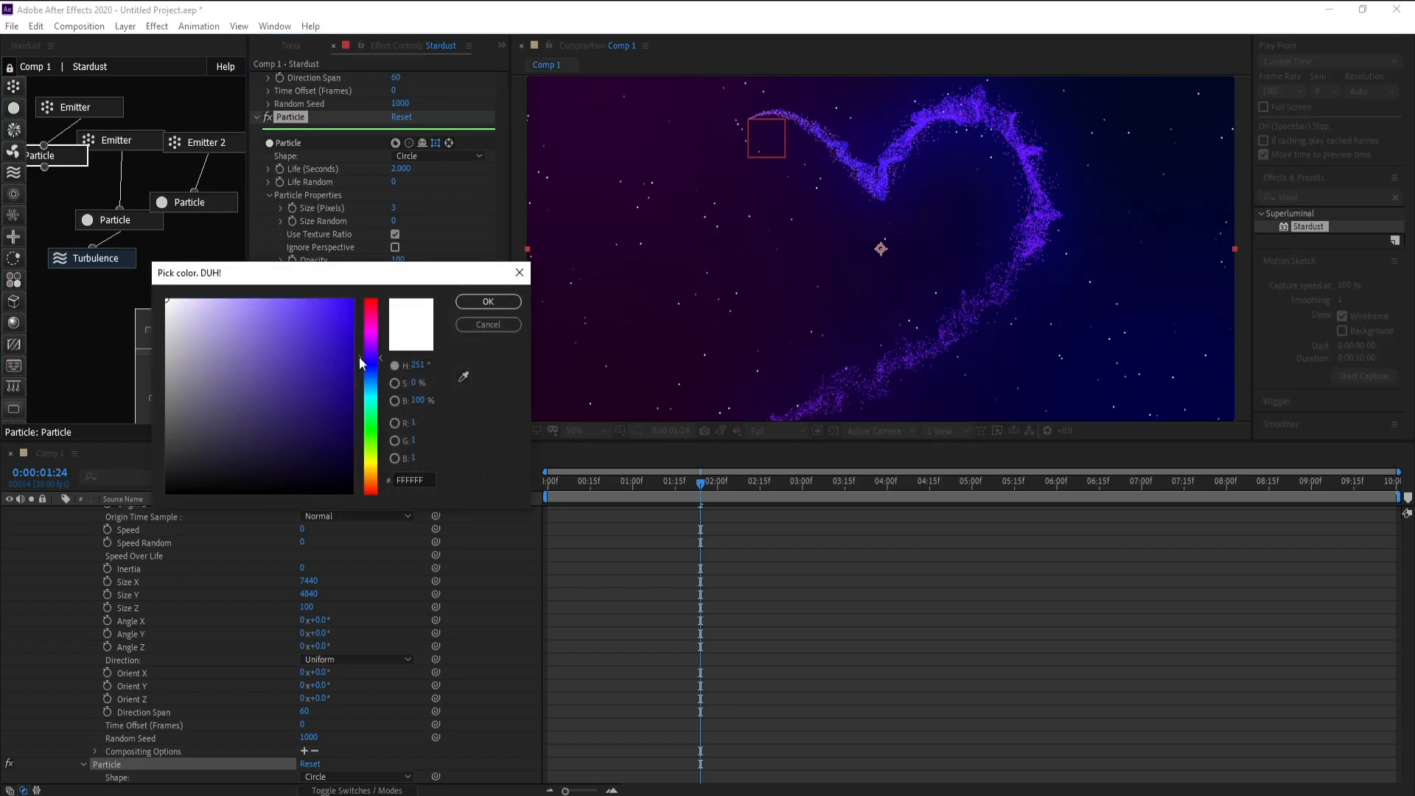
left_click_drag(374, 359, 373, 351)
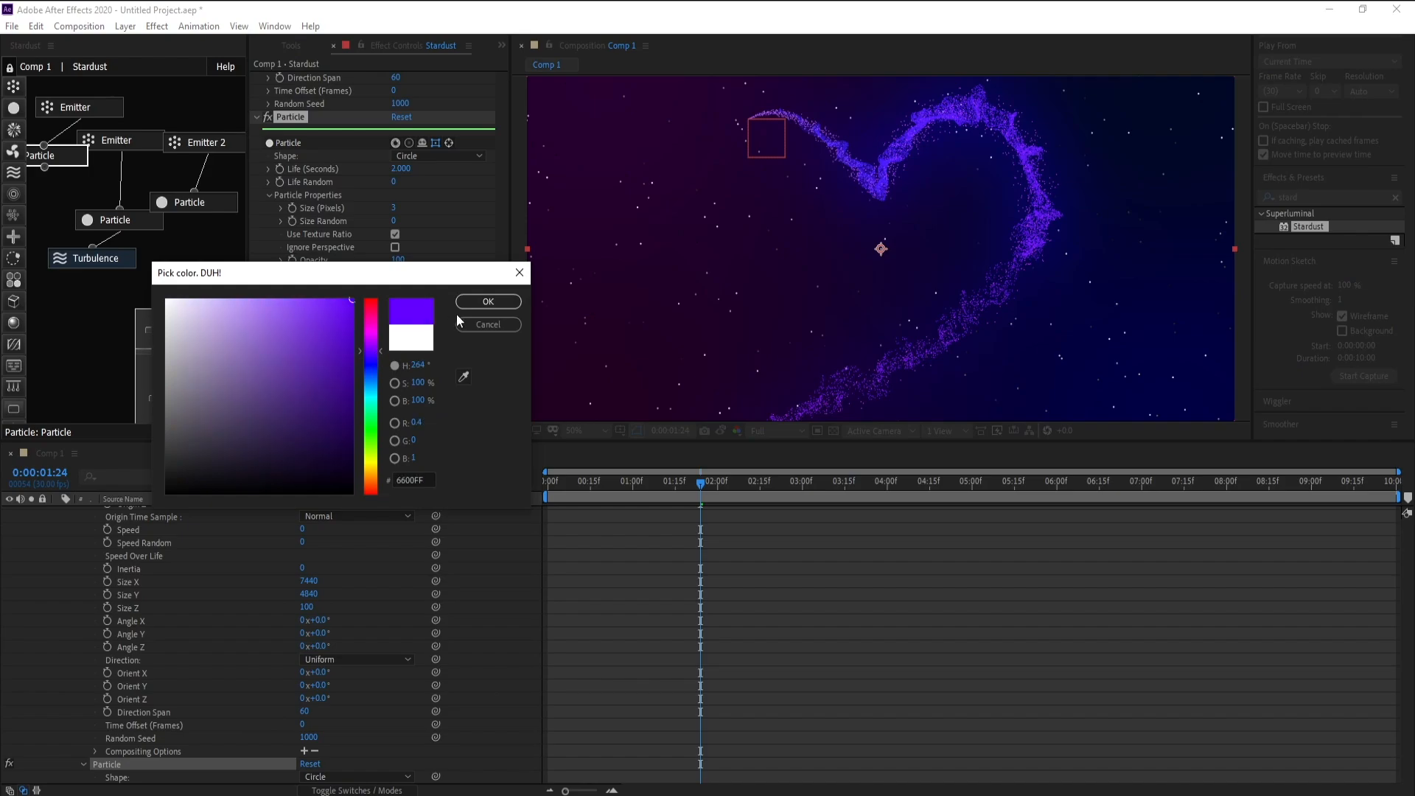
key("Return")
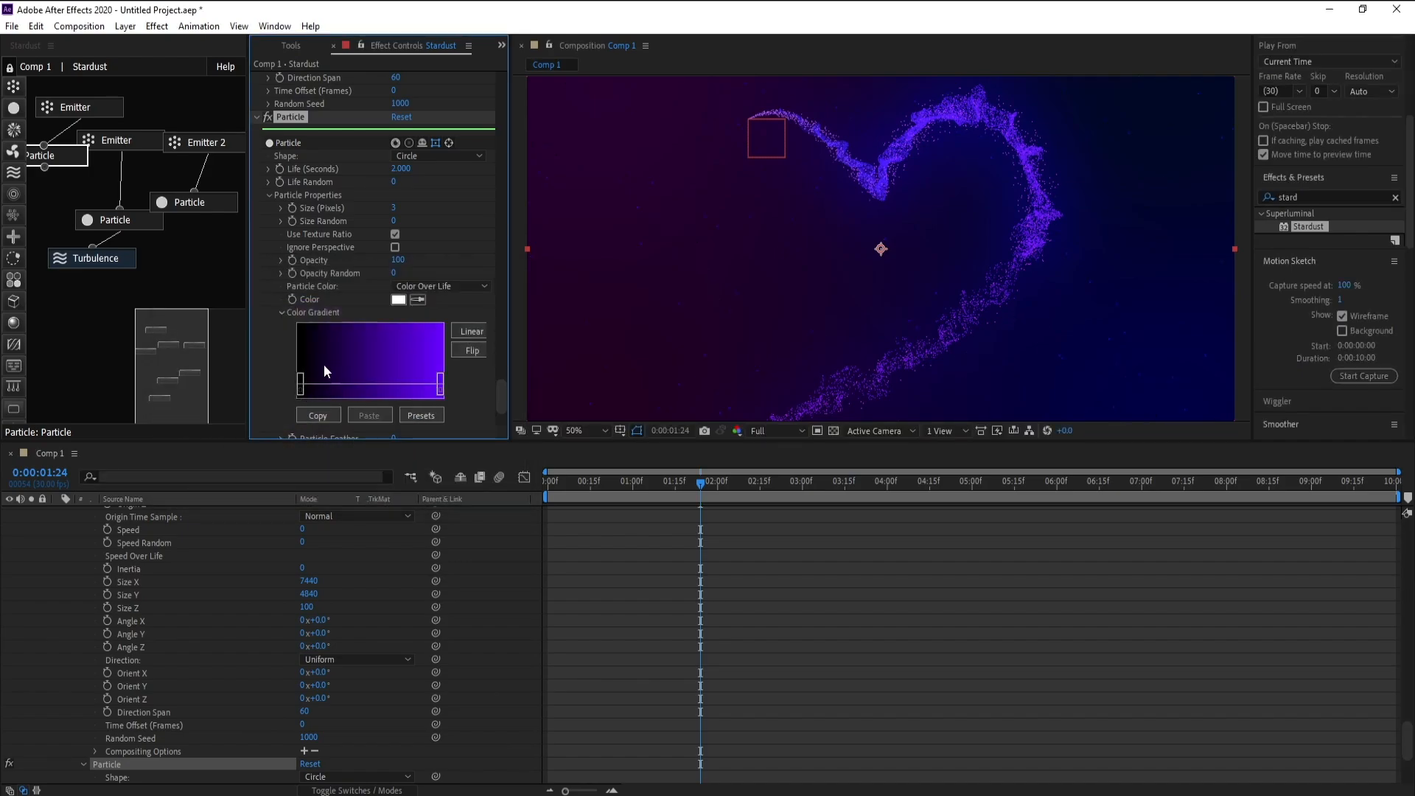
Change the black start stop of the third Particle node's Color Gradient to a light purple.
double_click(301, 384)
left_click_drag(315, 347, 275, 299)
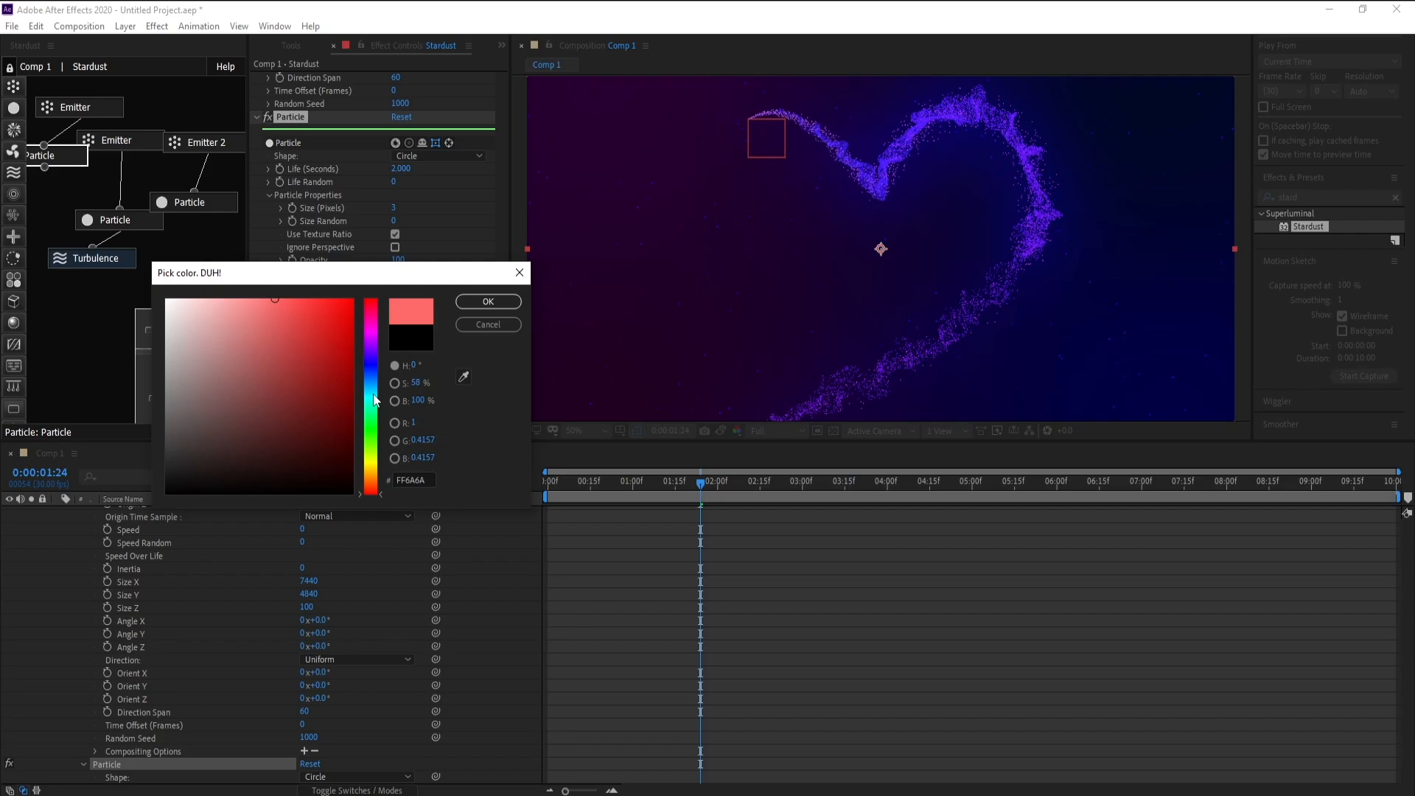
left_click_drag(374, 402, 374, 344)
key("Return")
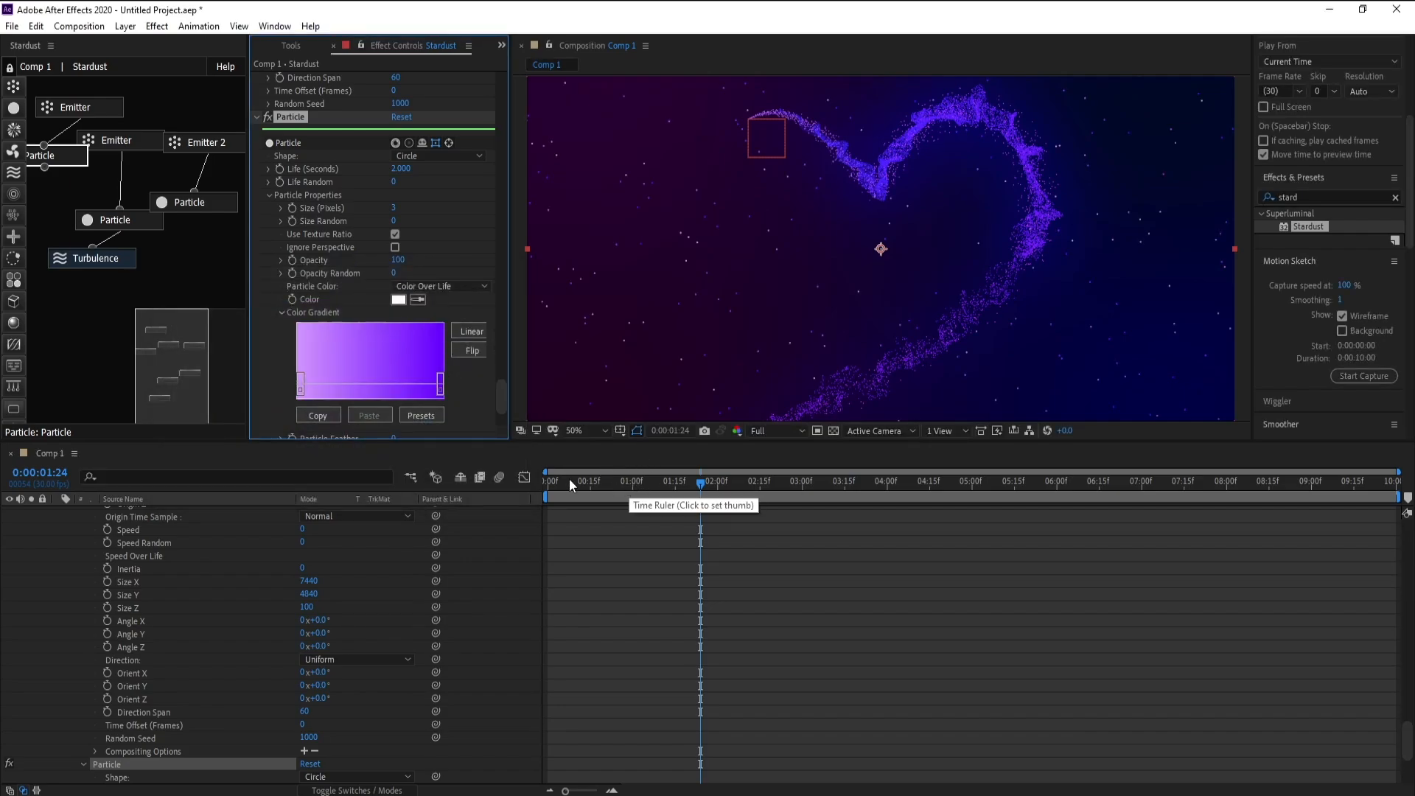
Set the third Particle node's size to 2 pixels and scrub the timeline to 0:00:04:10 to check the animation.
left_click(60, 168)
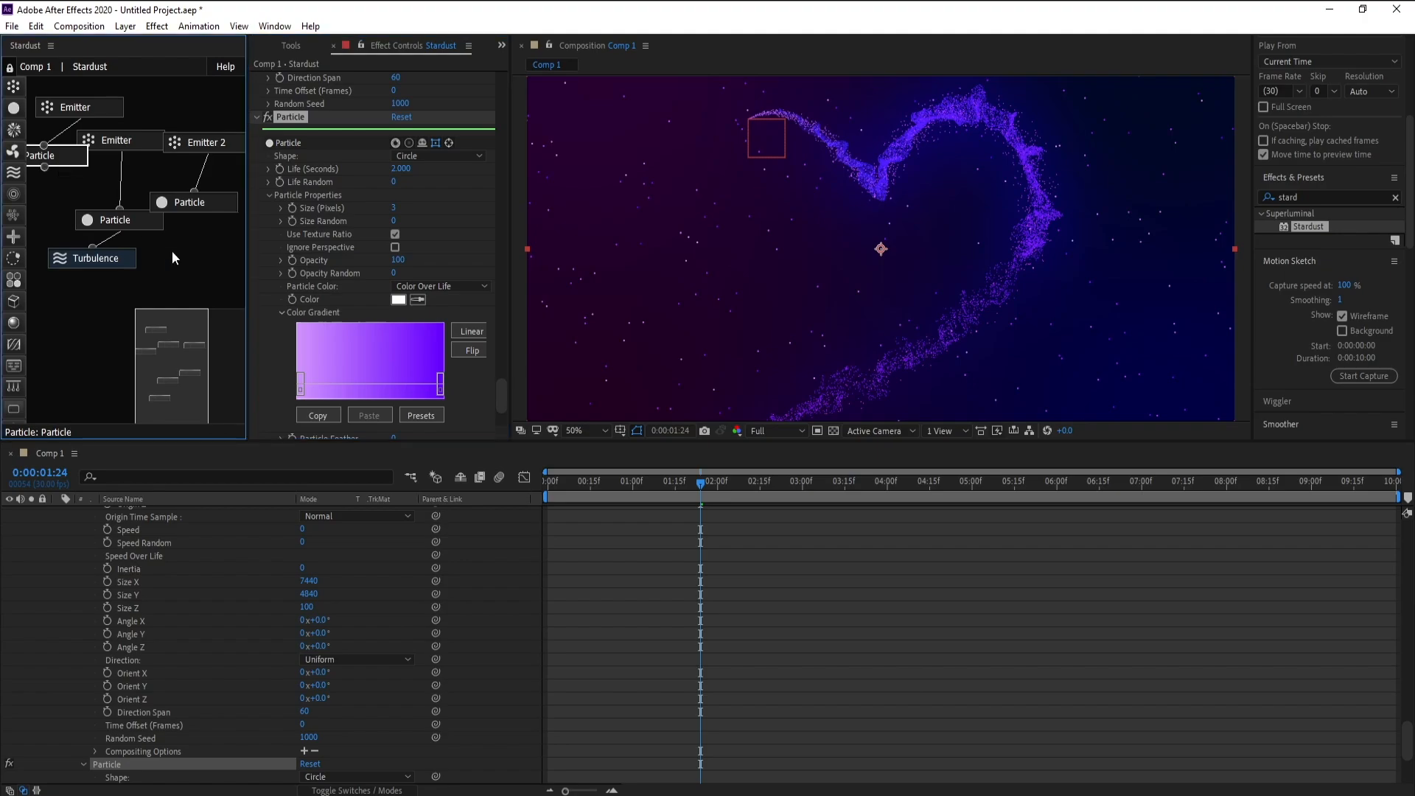
left_click(394, 207)
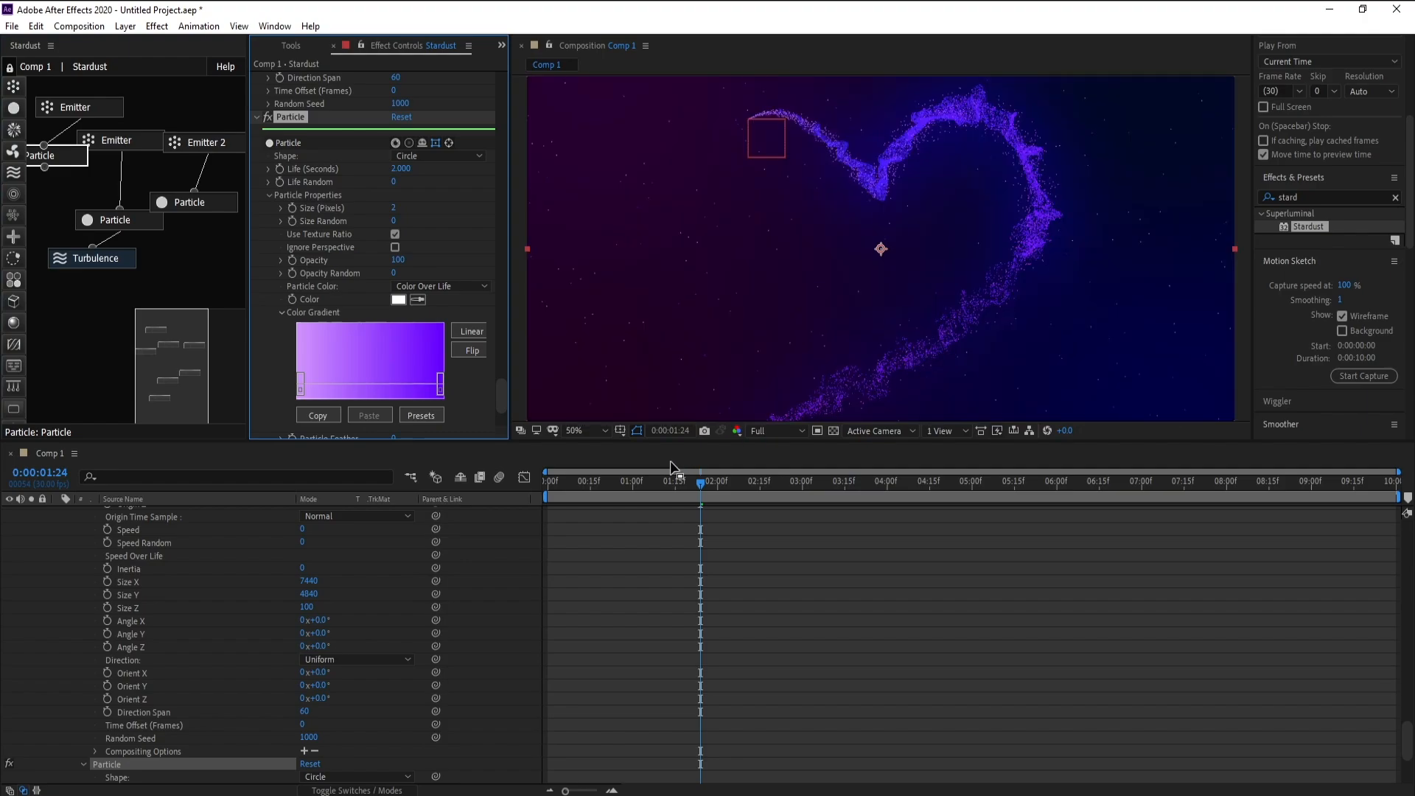
left_click(618, 487)
left_click_drag(617, 489, 917, 496)
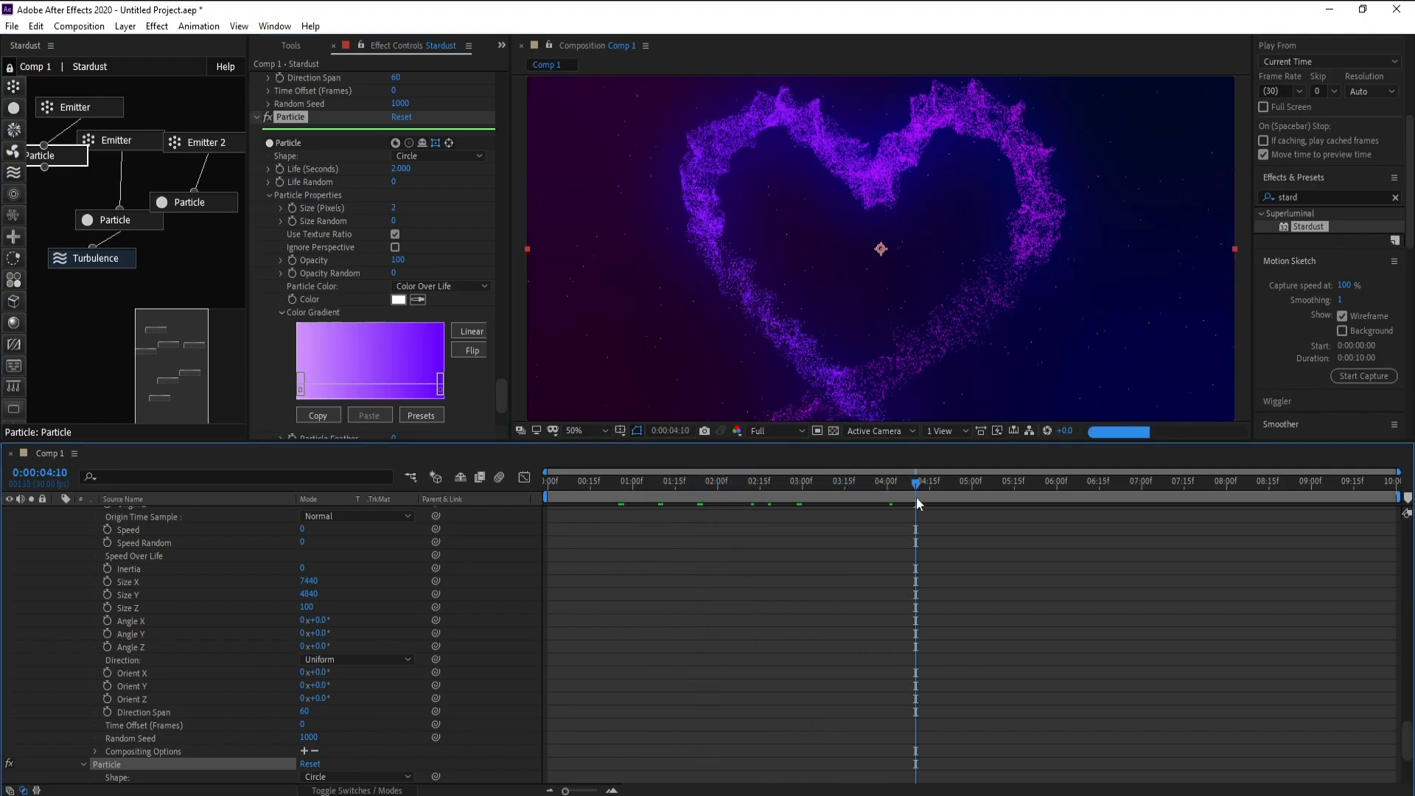